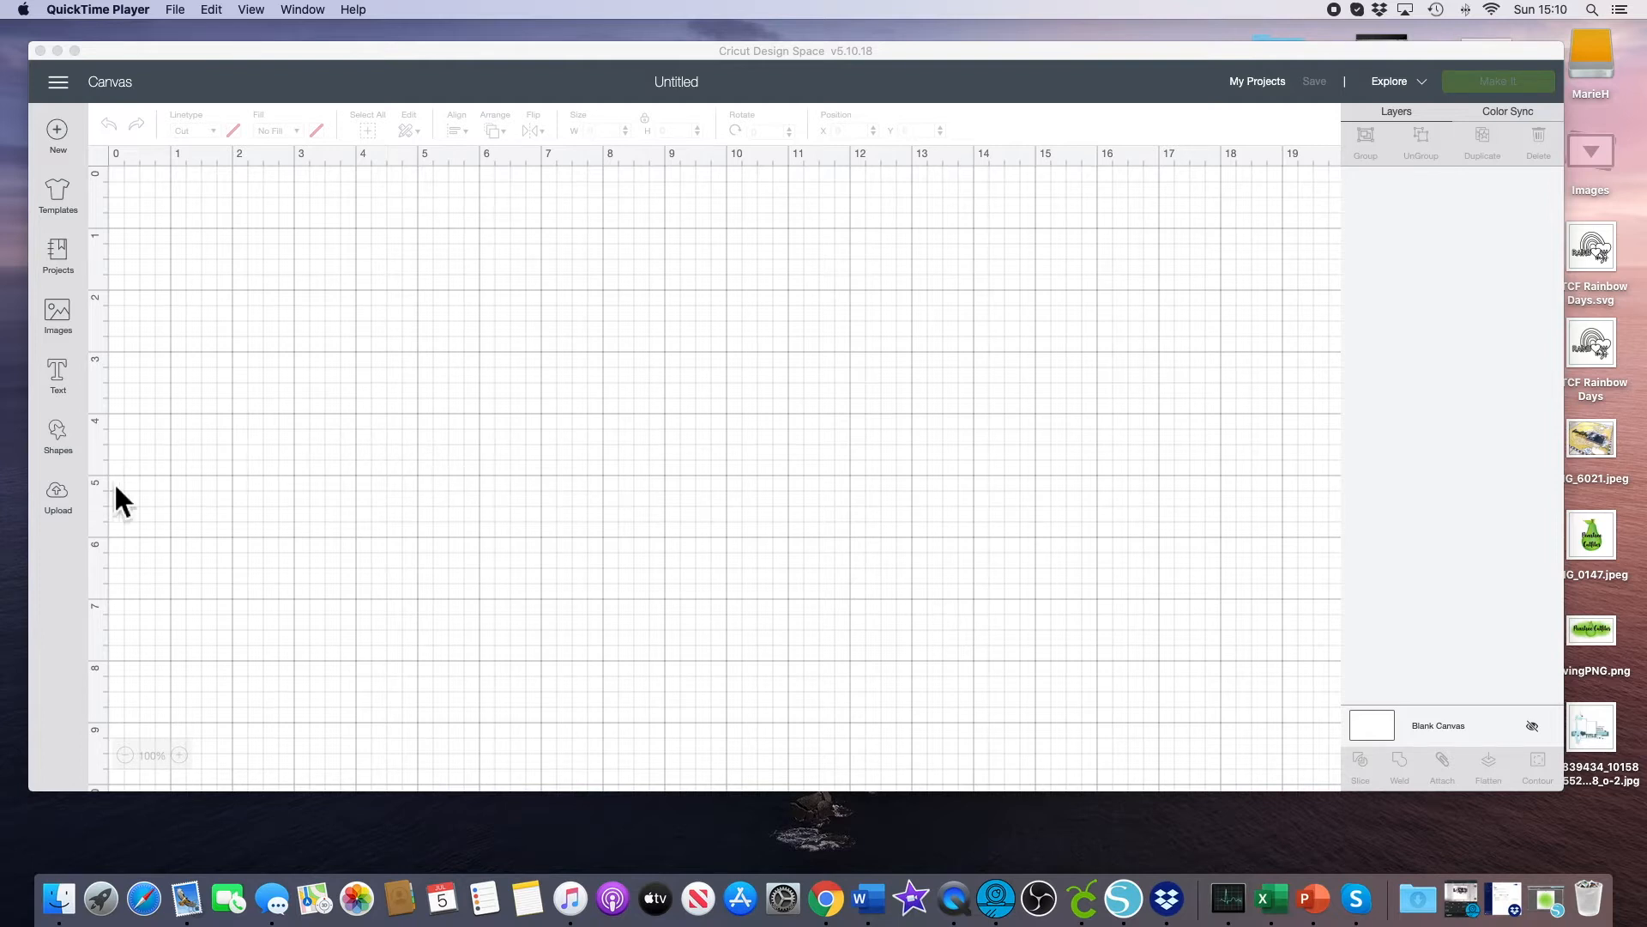
Begin a new image upload, ready to receive an image file.
left_click(63, 498)
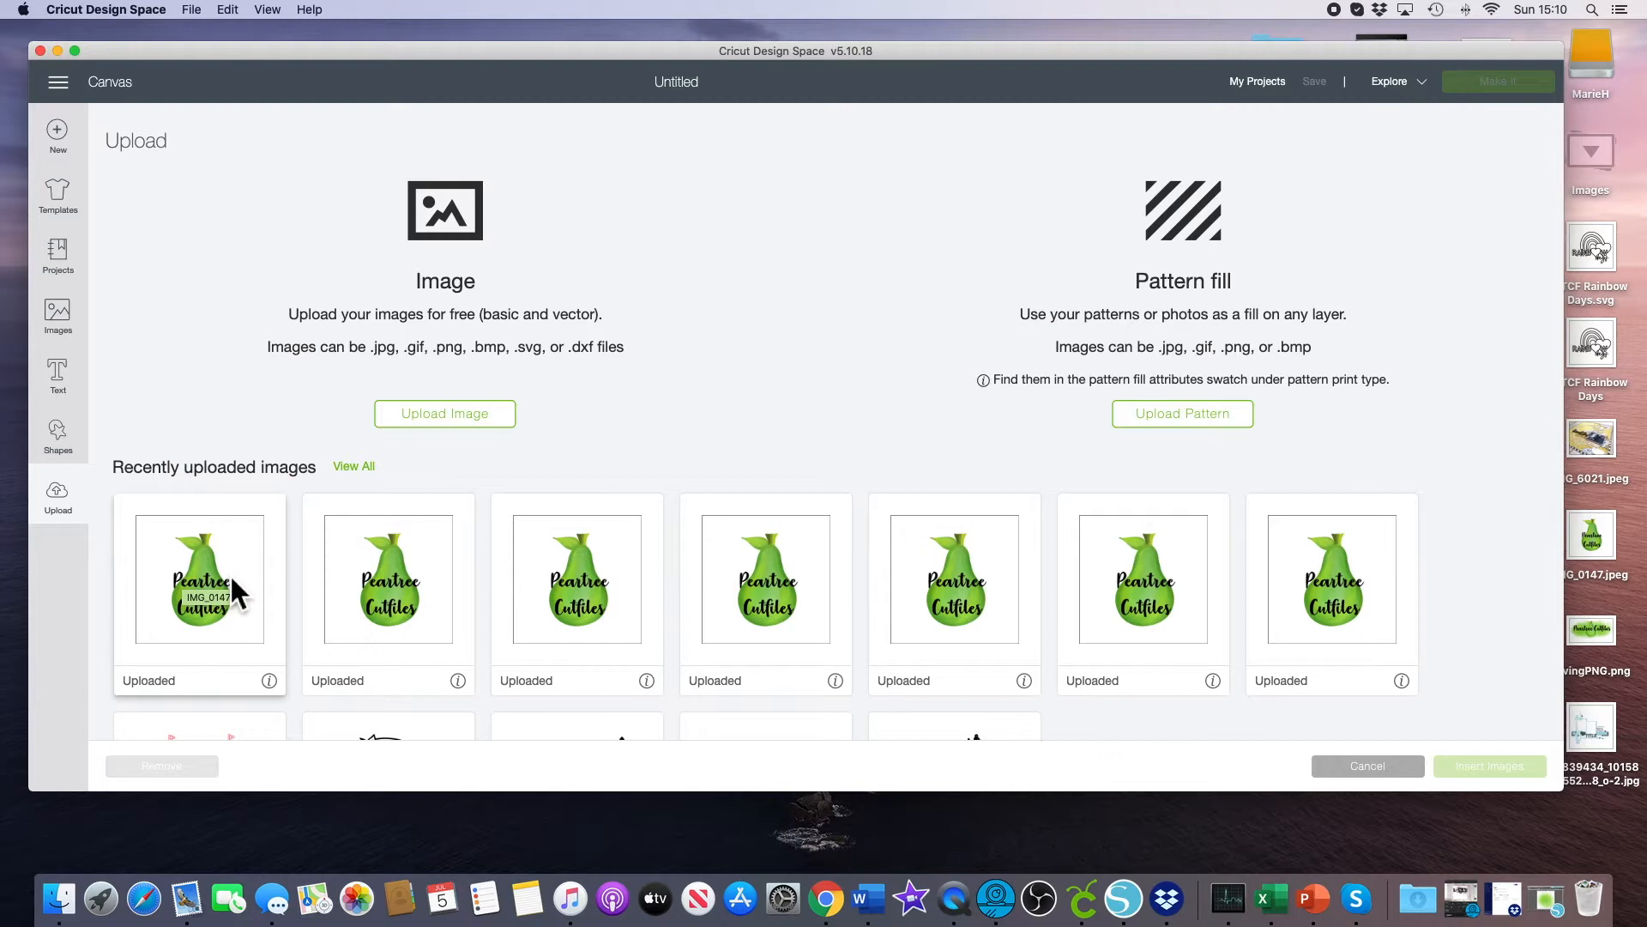
left_click(446, 415)
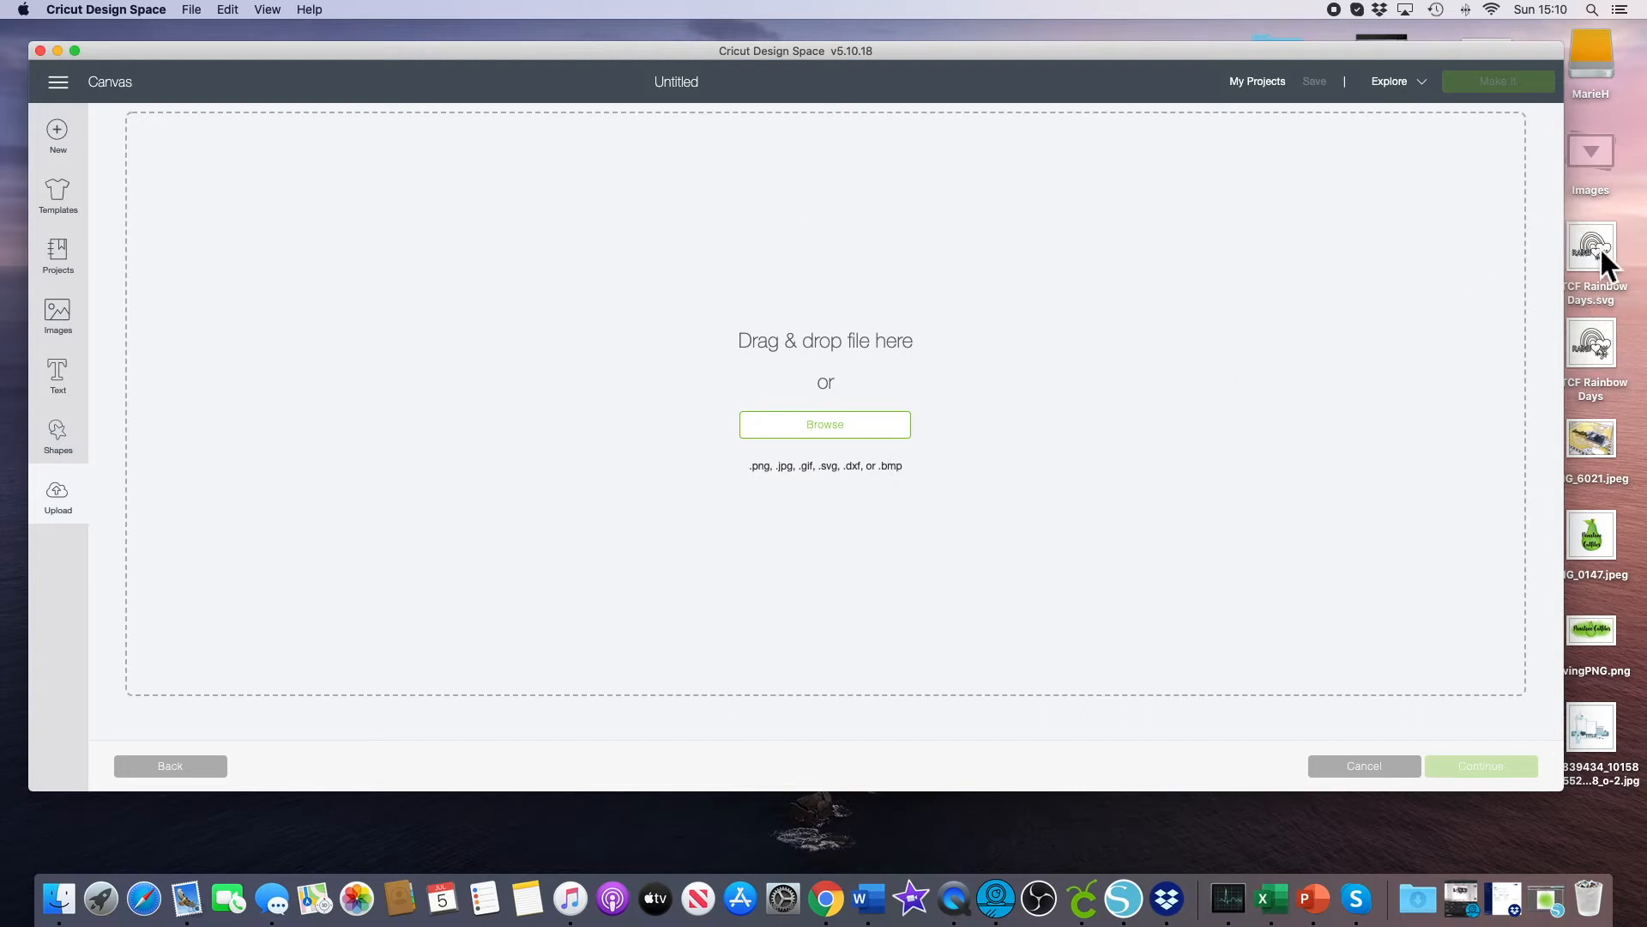
left_click(822, 435)
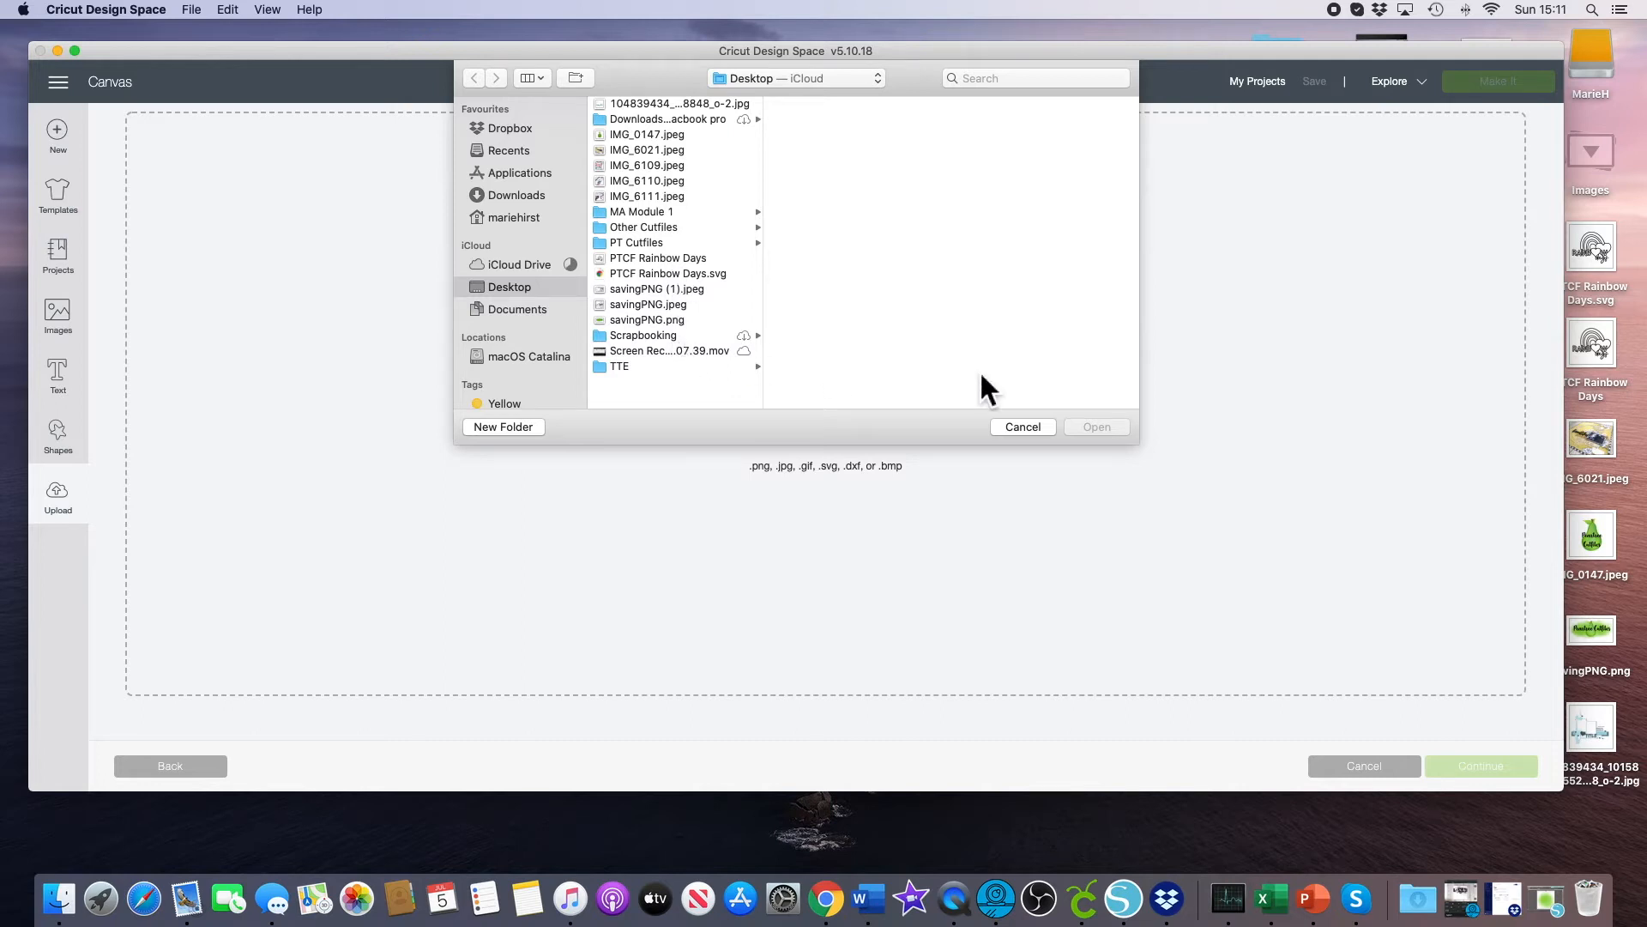
left_click(670, 276)
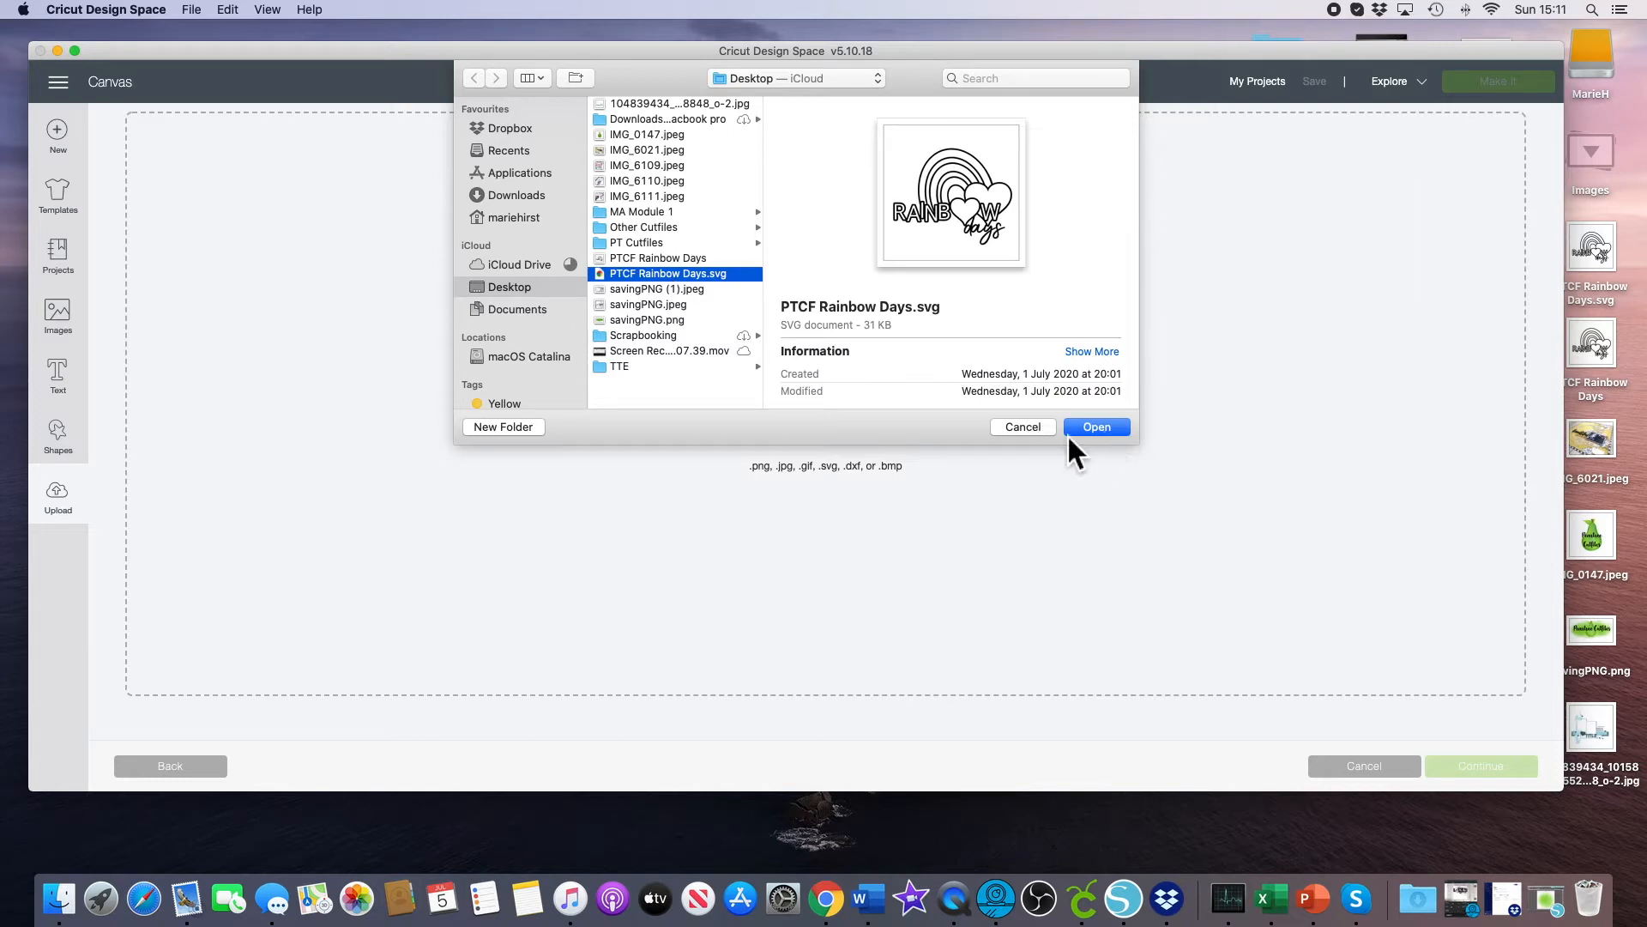
left_click(1031, 431)
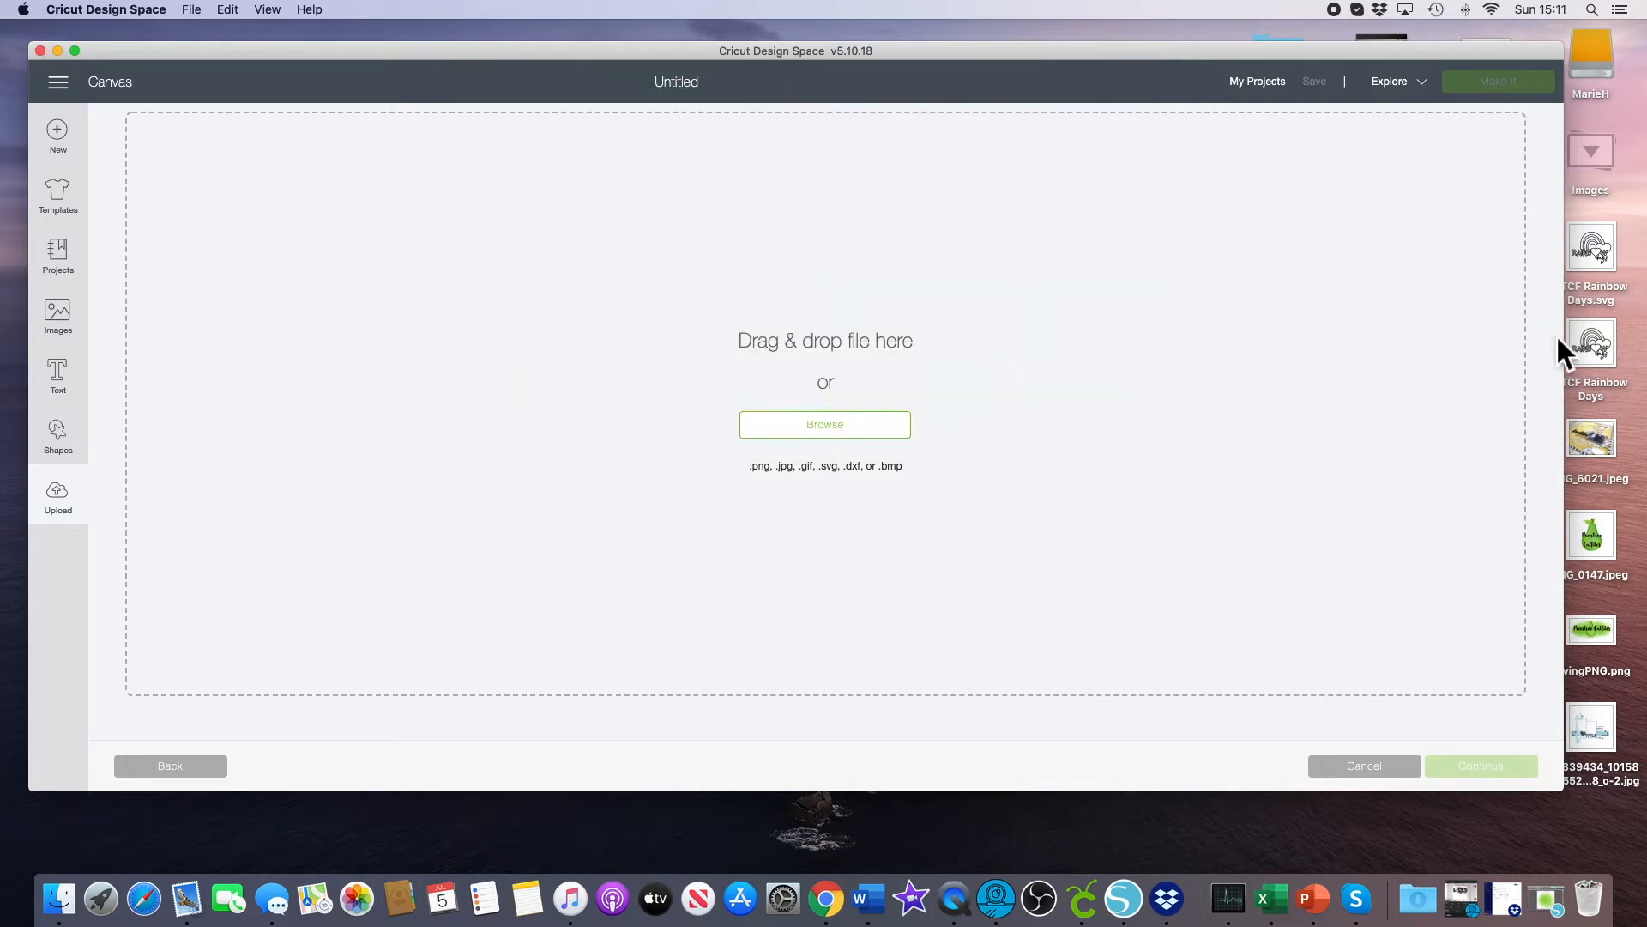
Upload PTCF Rainbow Days.svg from the desktop and save it under the image name PTCF Rainbow Days.
left_click_drag(1599, 244, 856, 337)
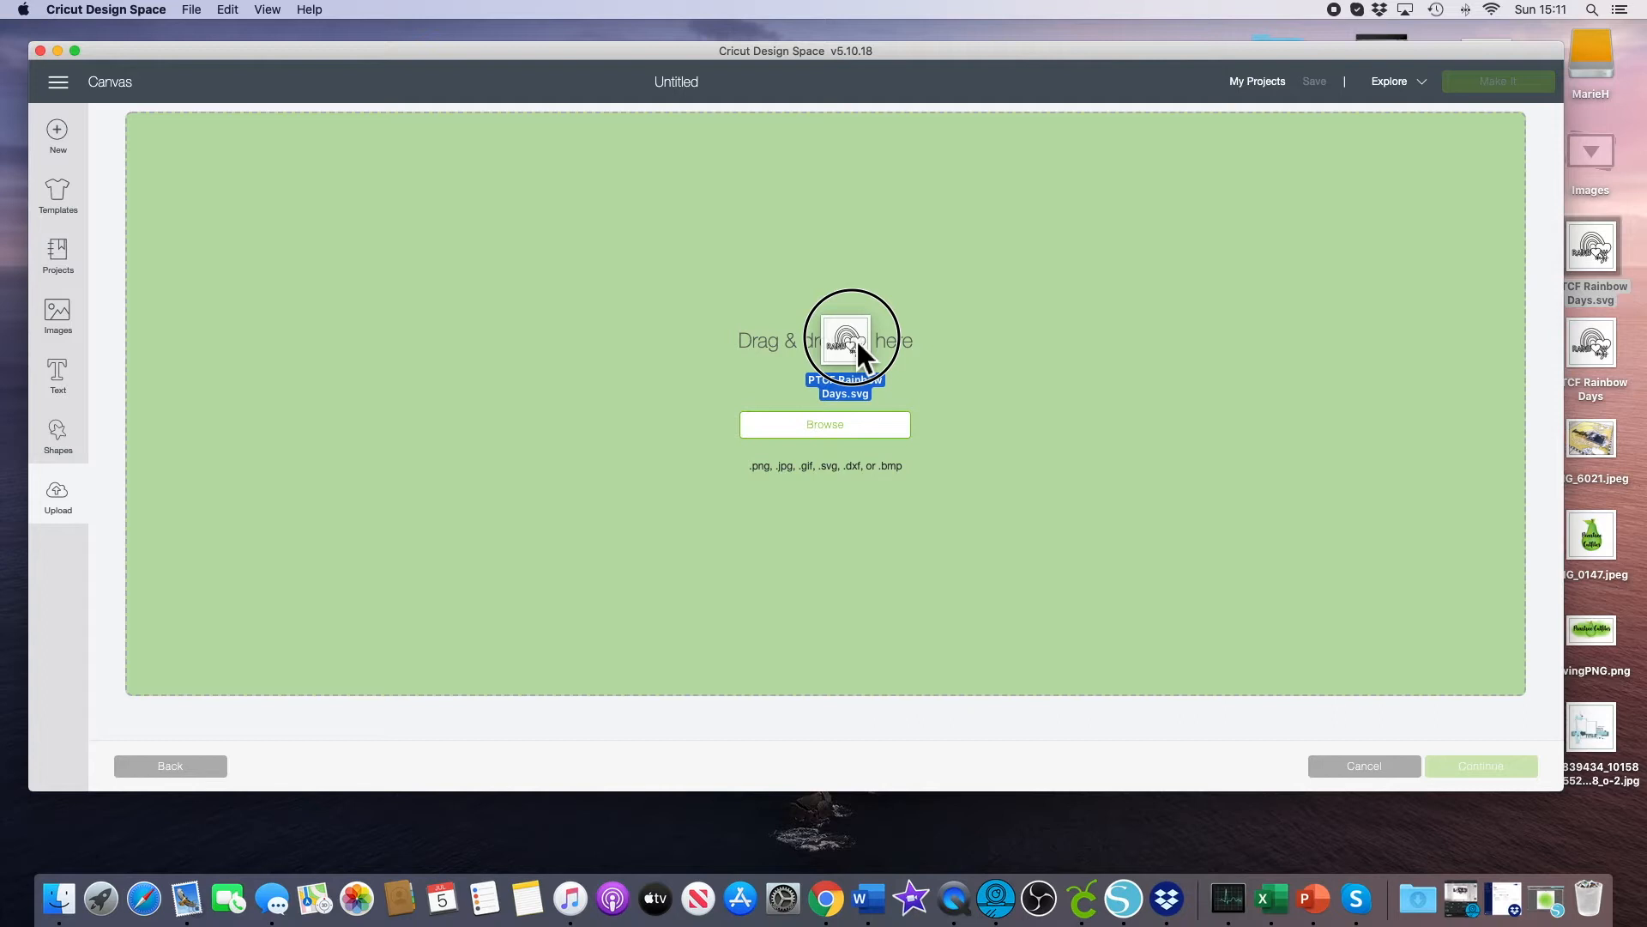
left_click_drag(857, 337, 856, 338)
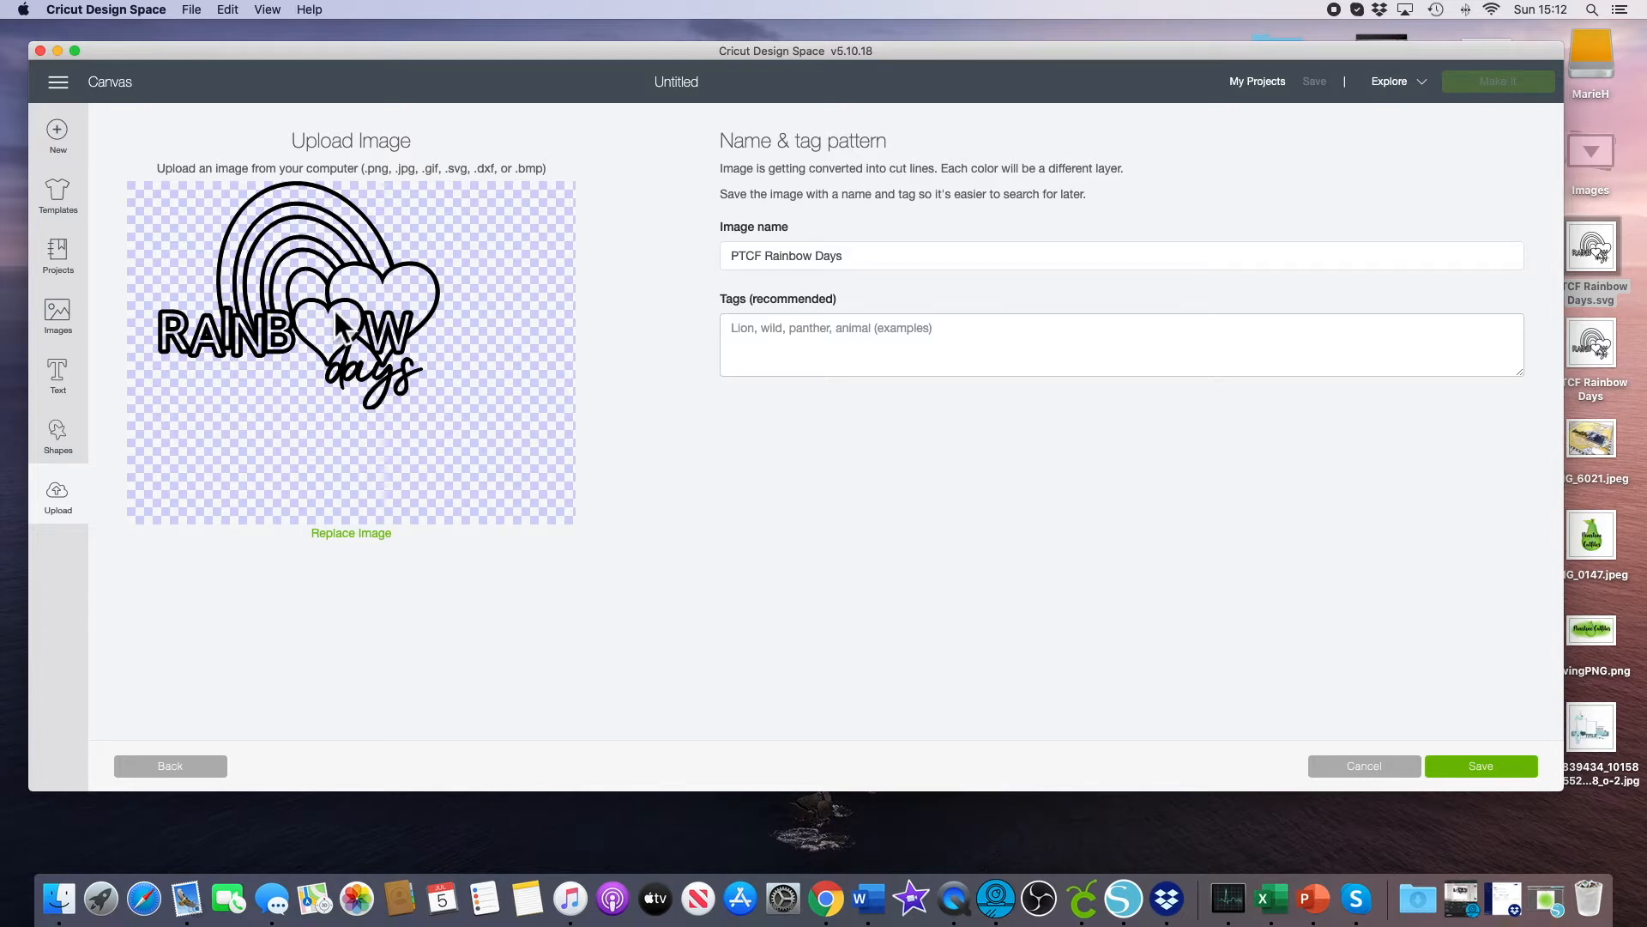
left_click(1489, 775)
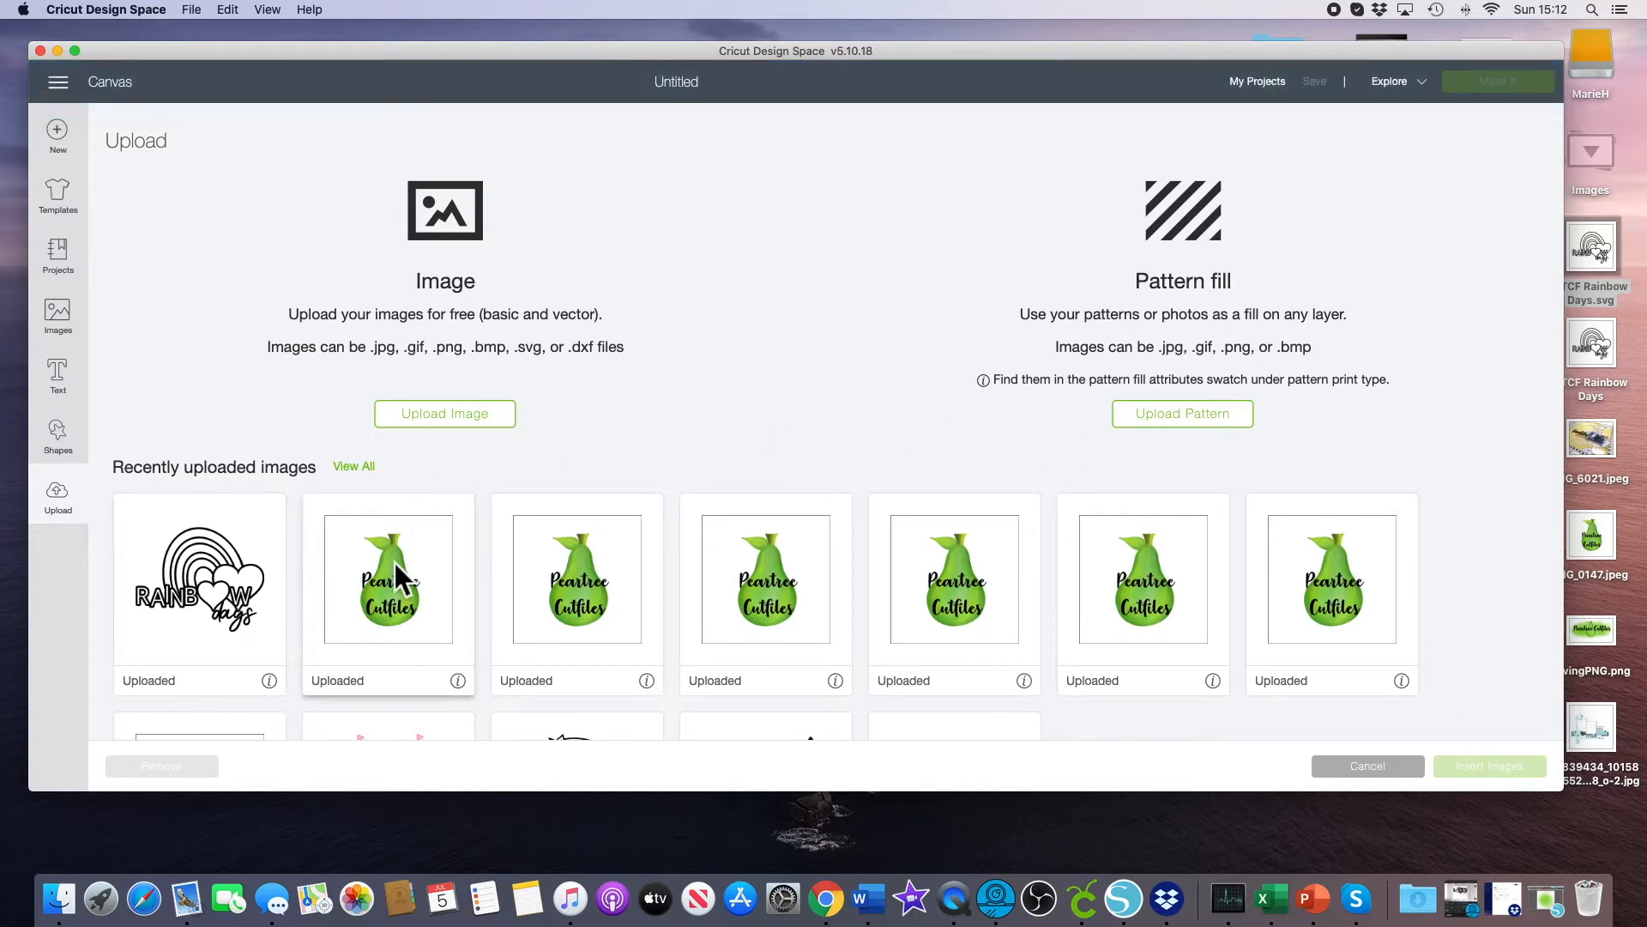
Select only the rainbow design among the recently uploaded images and insert it onto the canvas.
left_click(213, 559)
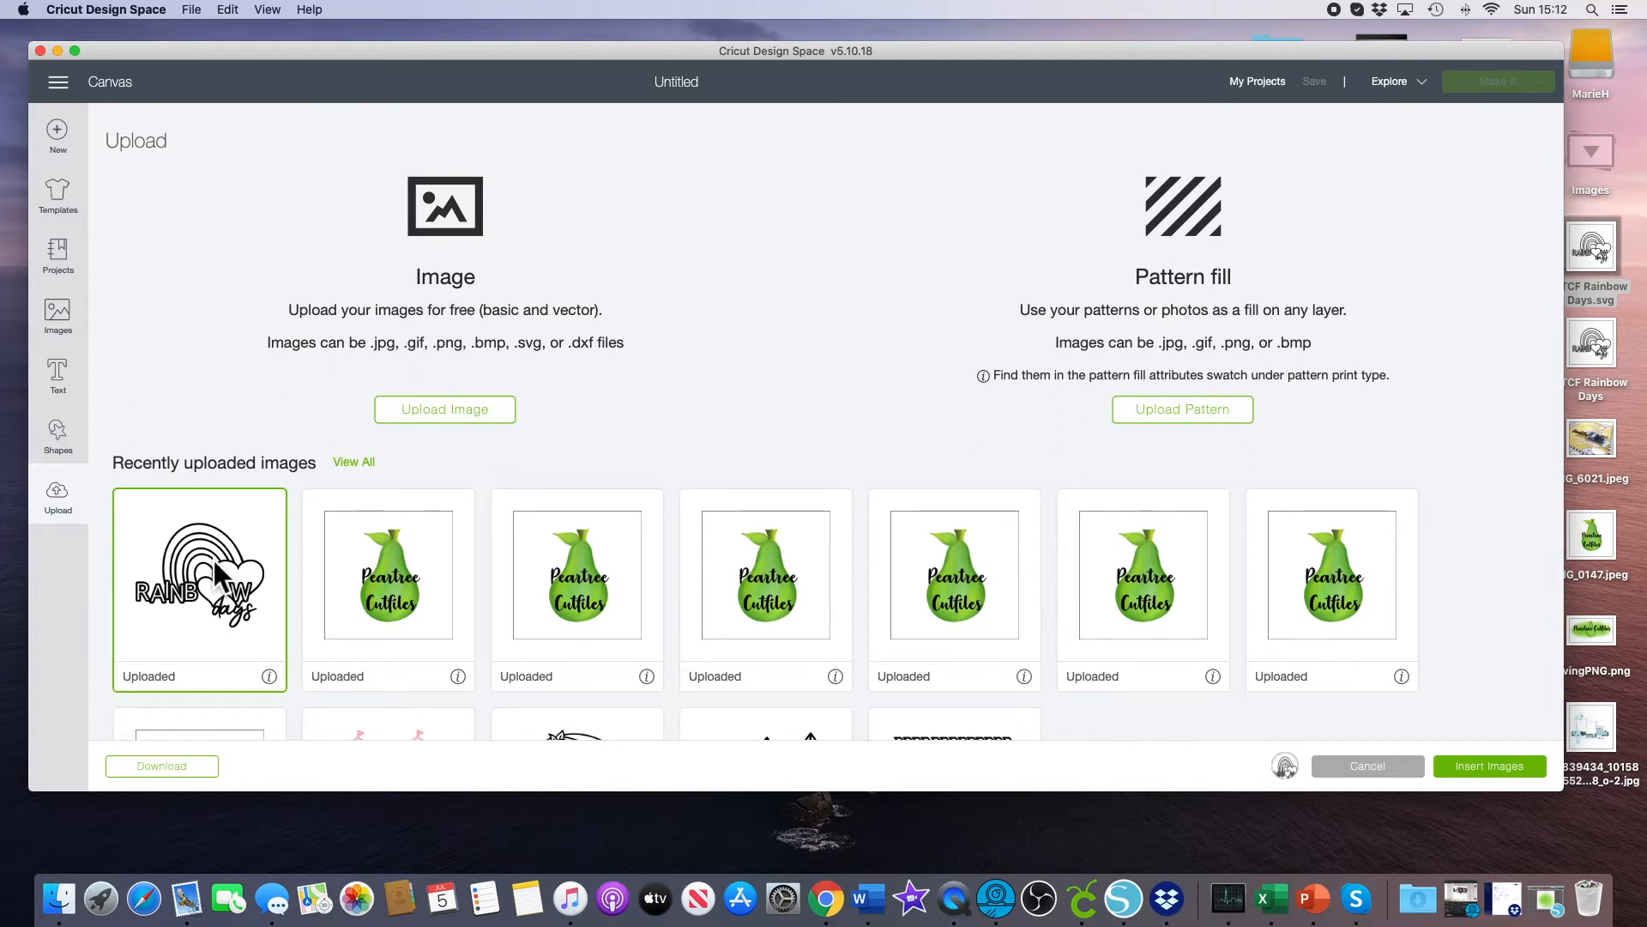
left_click(1289, 774)
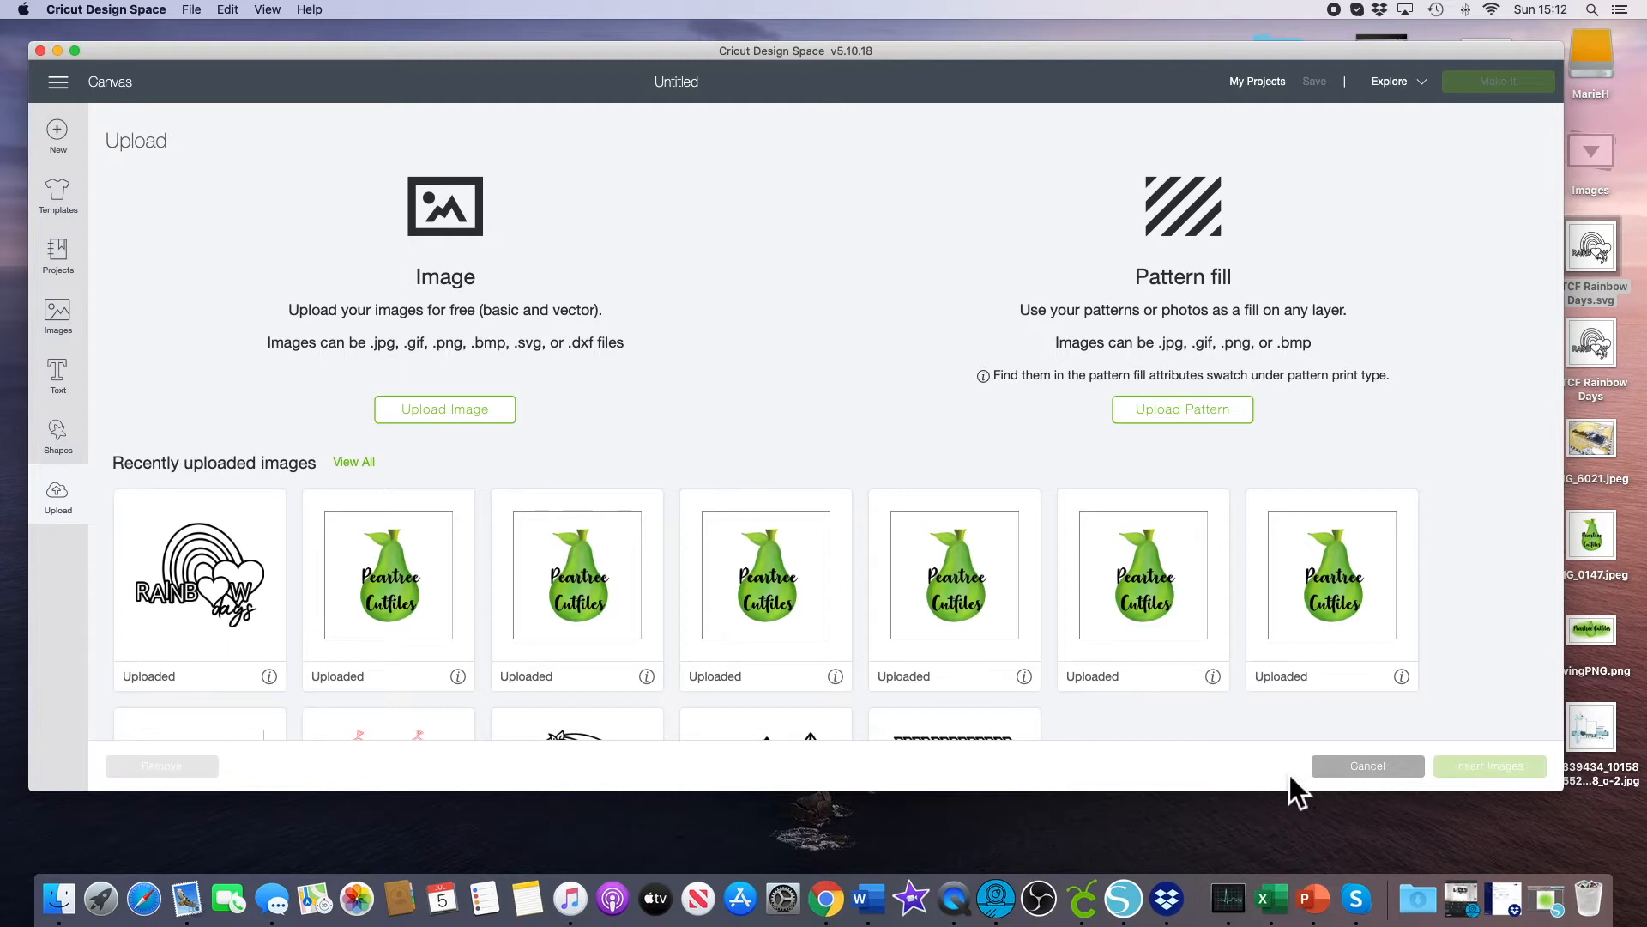
left_click(210, 575)
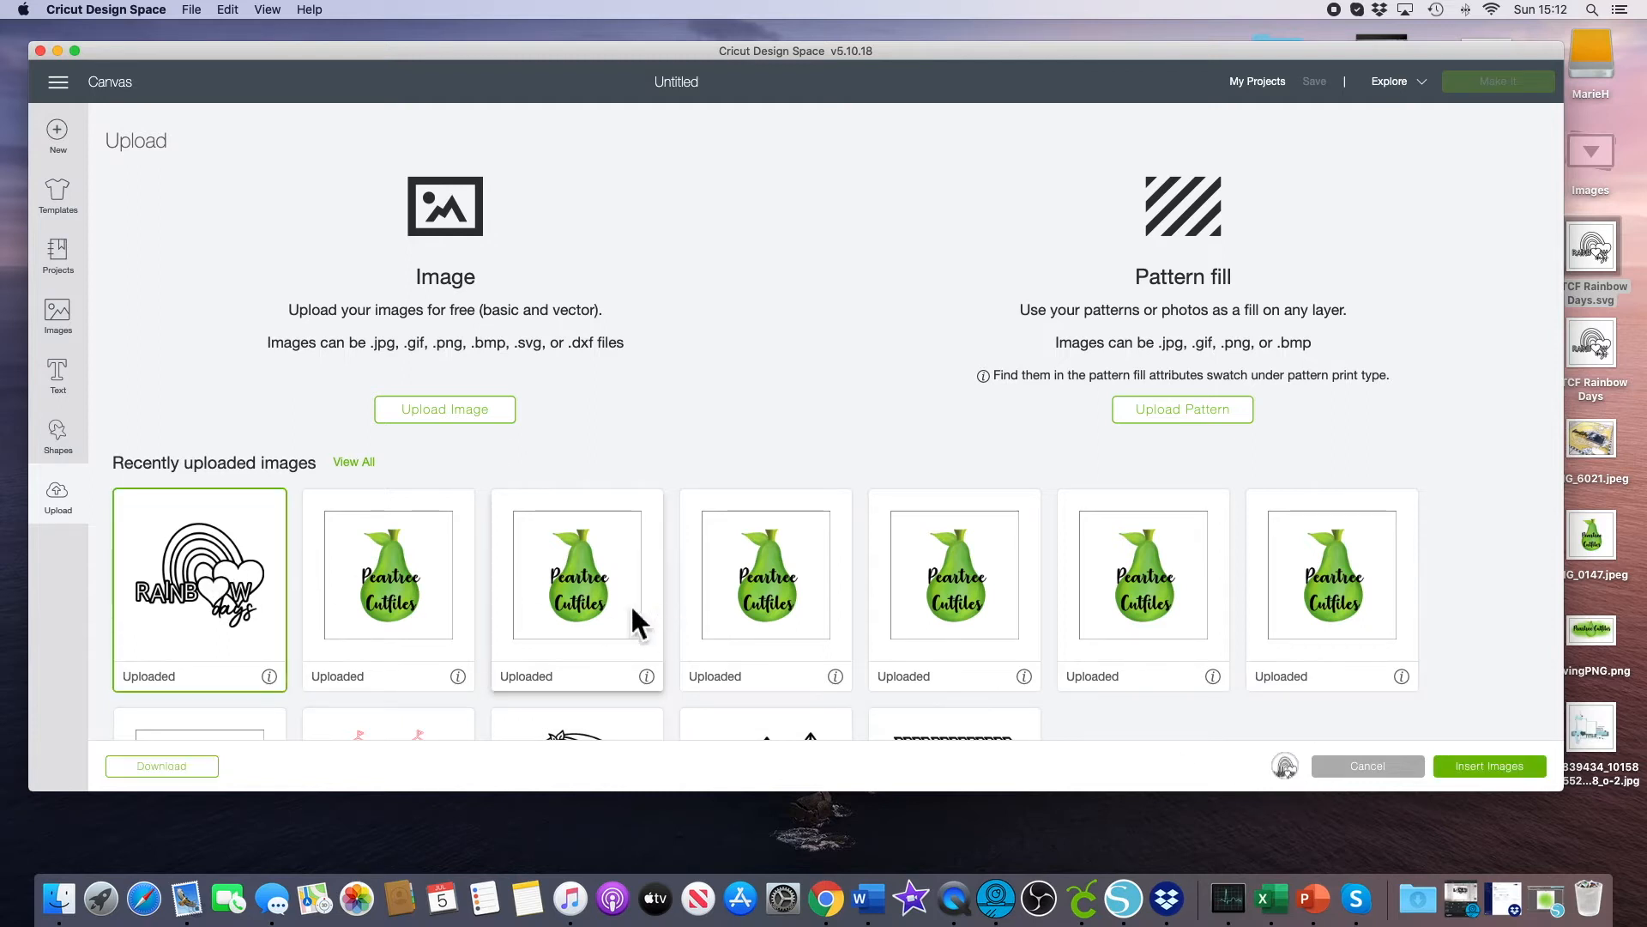
left_click(427, 592)
left_click(587, 604)
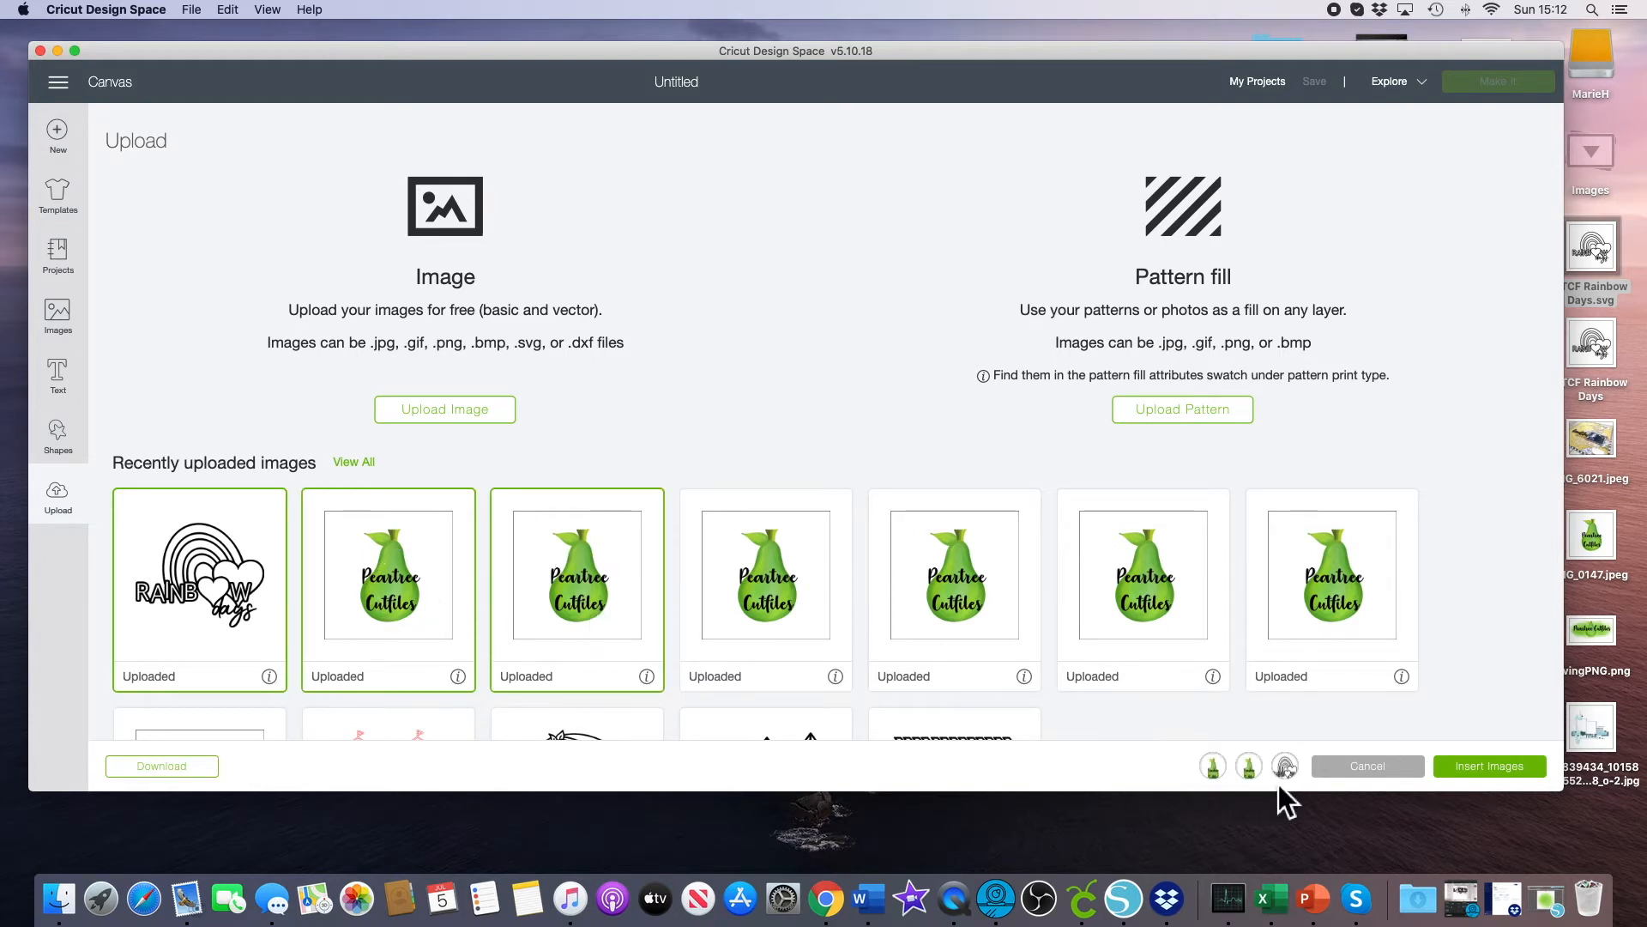
left_click(1217, 772)
left_click(1250, 775)
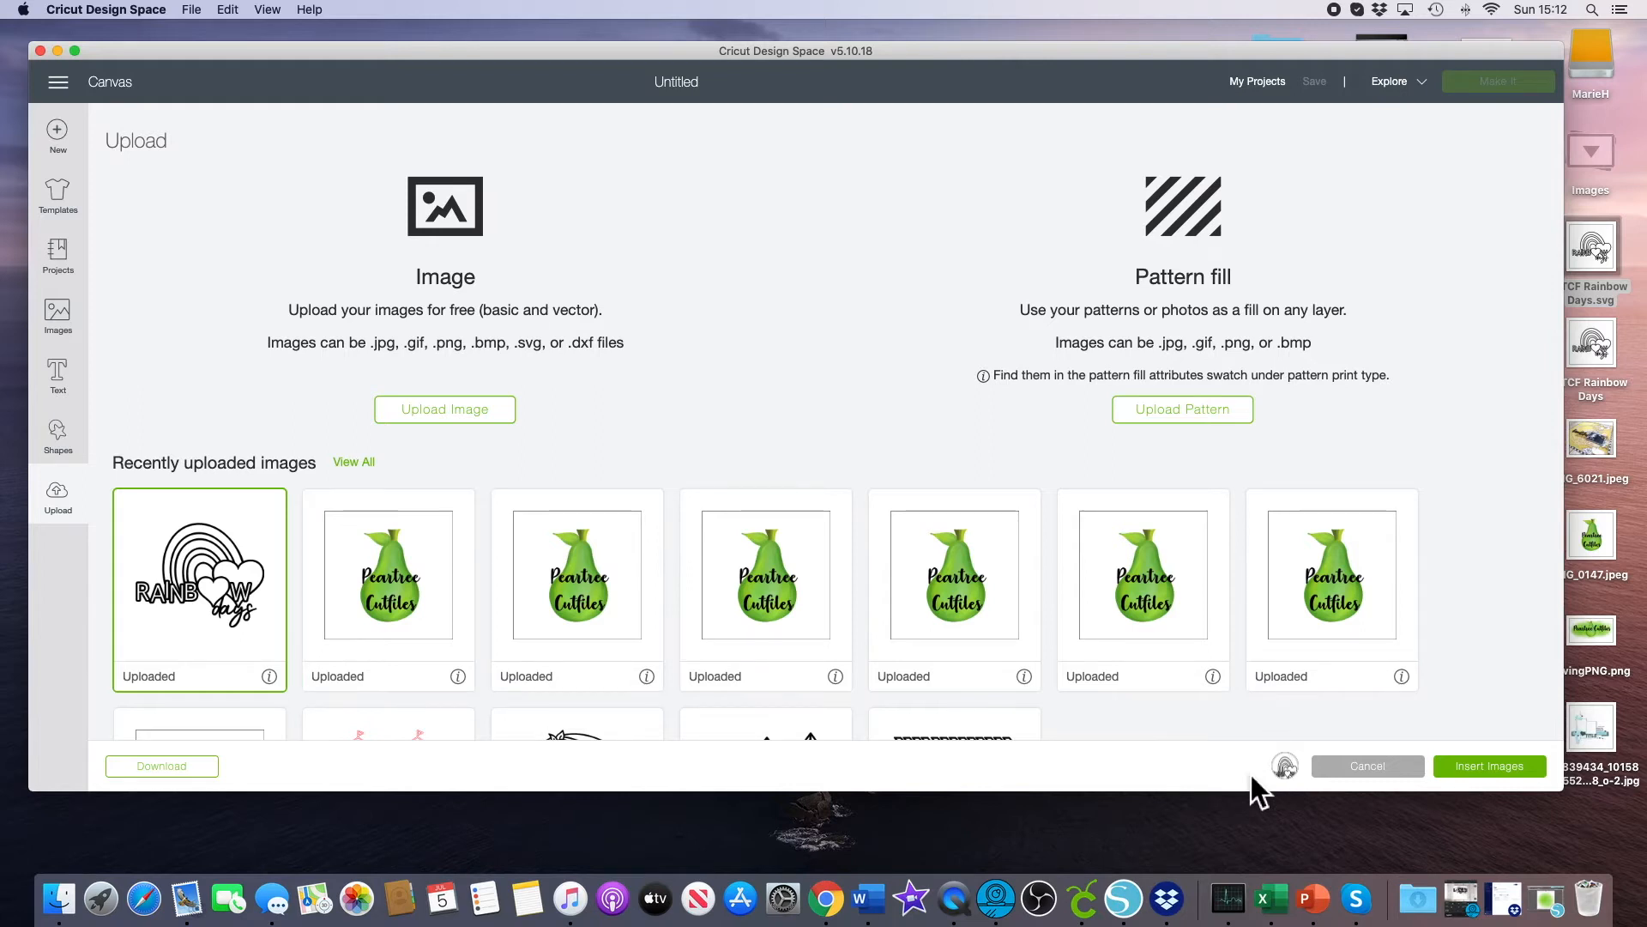
left_click(1515, 773)
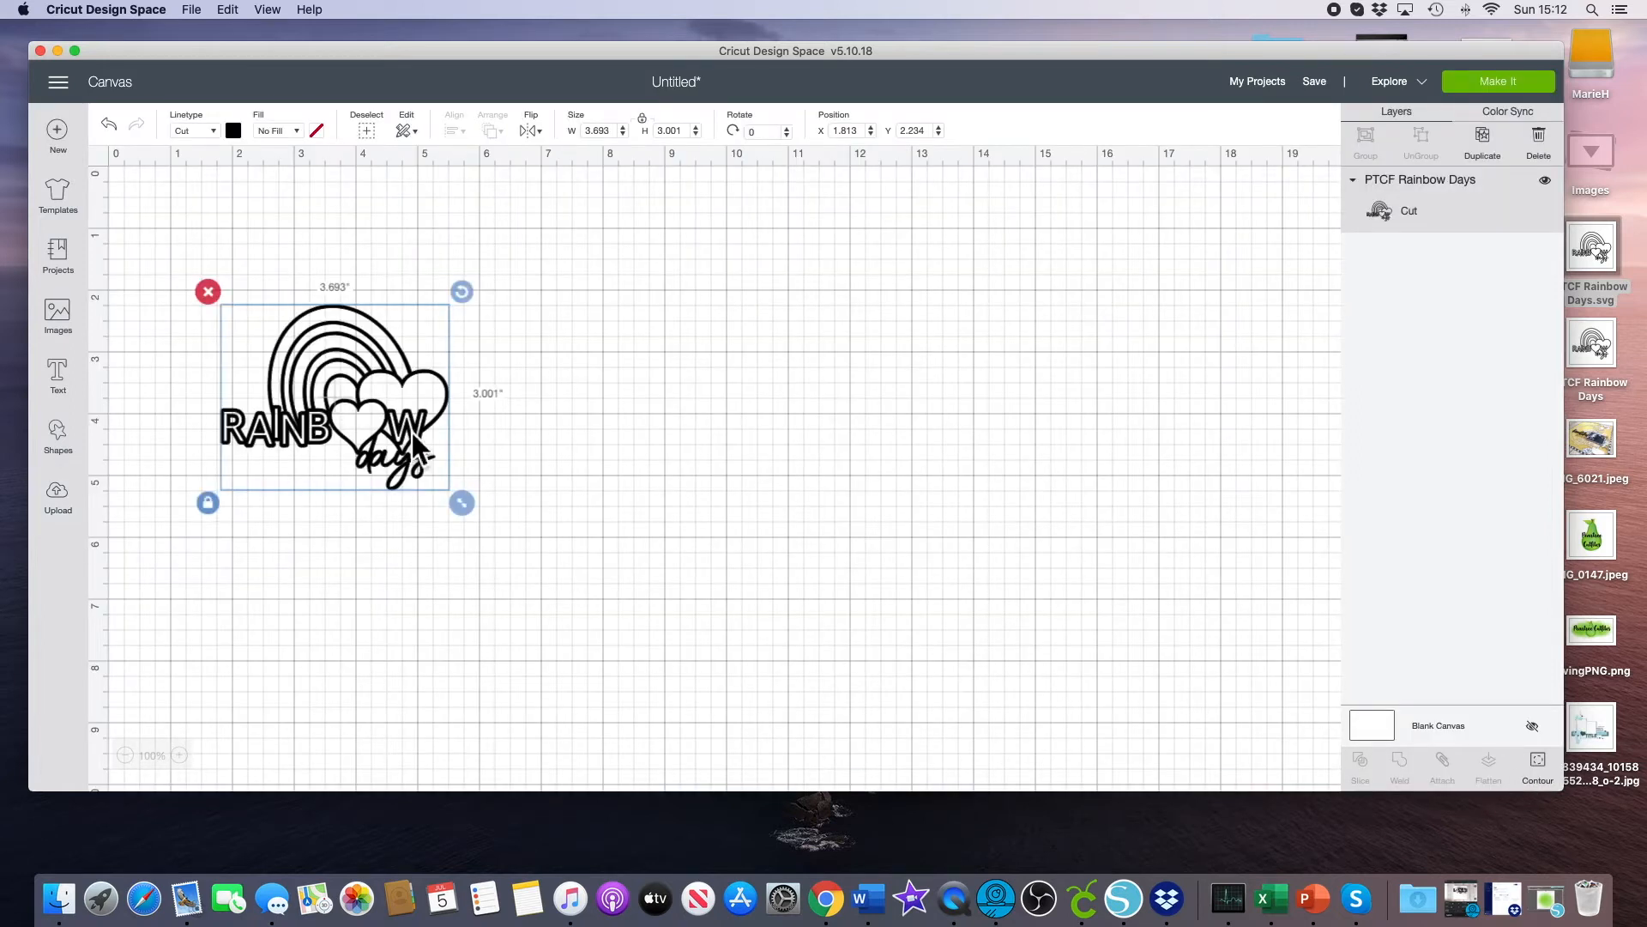
Move the rainbow design near the canvas origin and enlarge it proportionally to about 10.19 by 8.28 inches.
left_click_drag(408, 430, 322, 317)
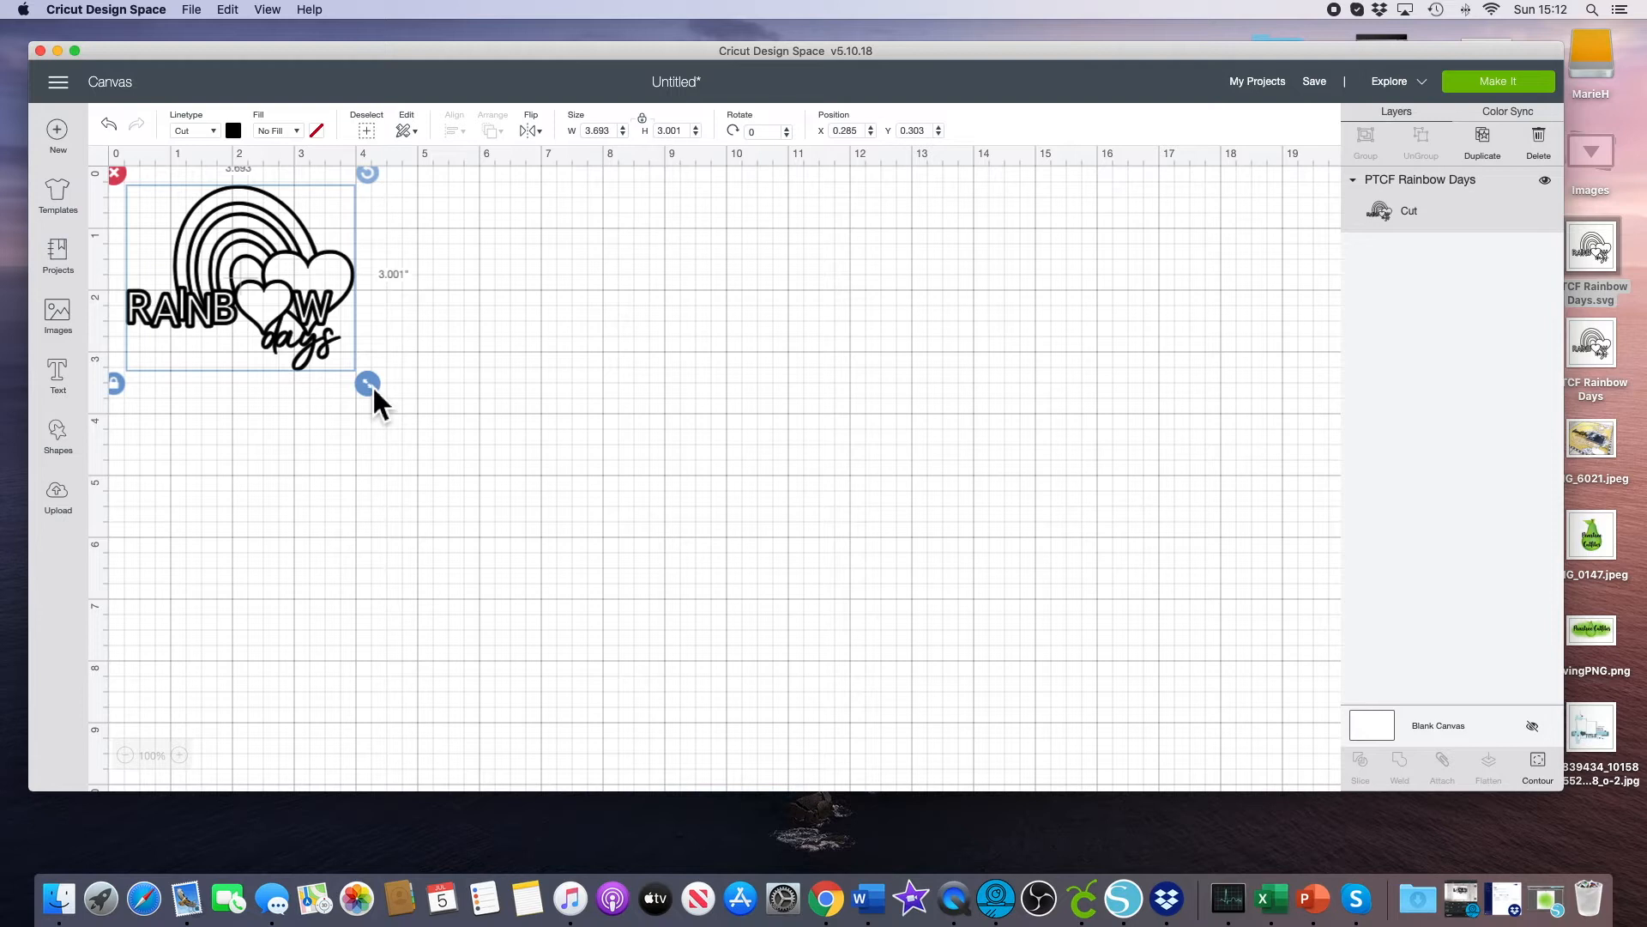
left_click_drag(373, 385, 773, 685)
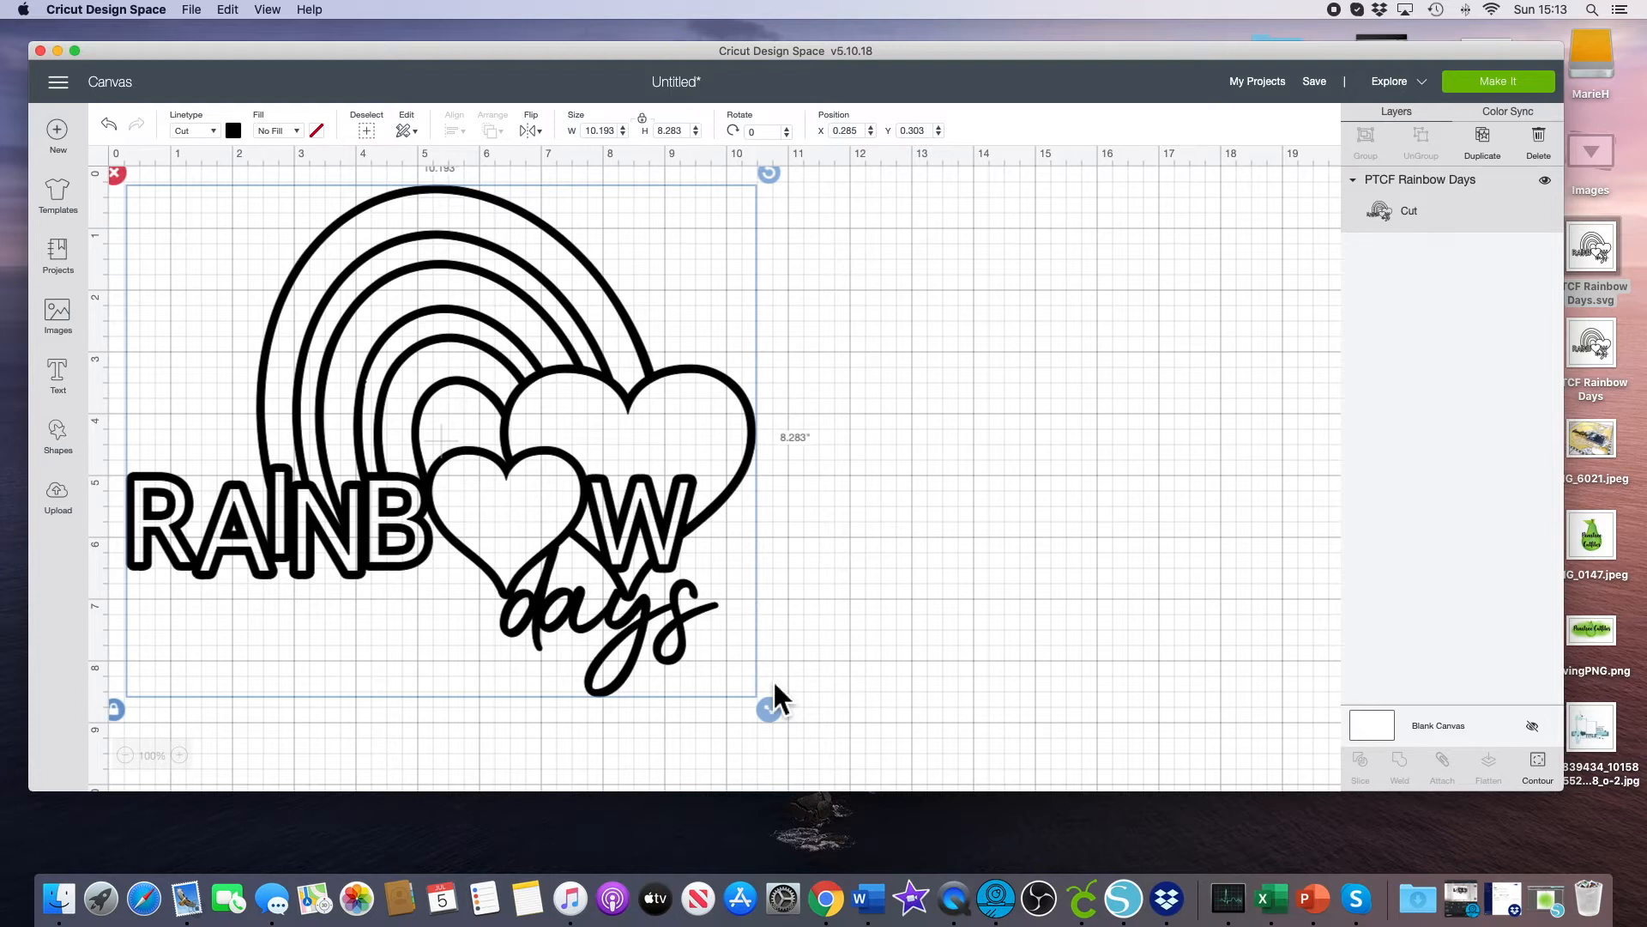
Preview the design on the cutting mat and the machine connection stage, cancel the cut and return to the canvas.
left_click(1520, 85)
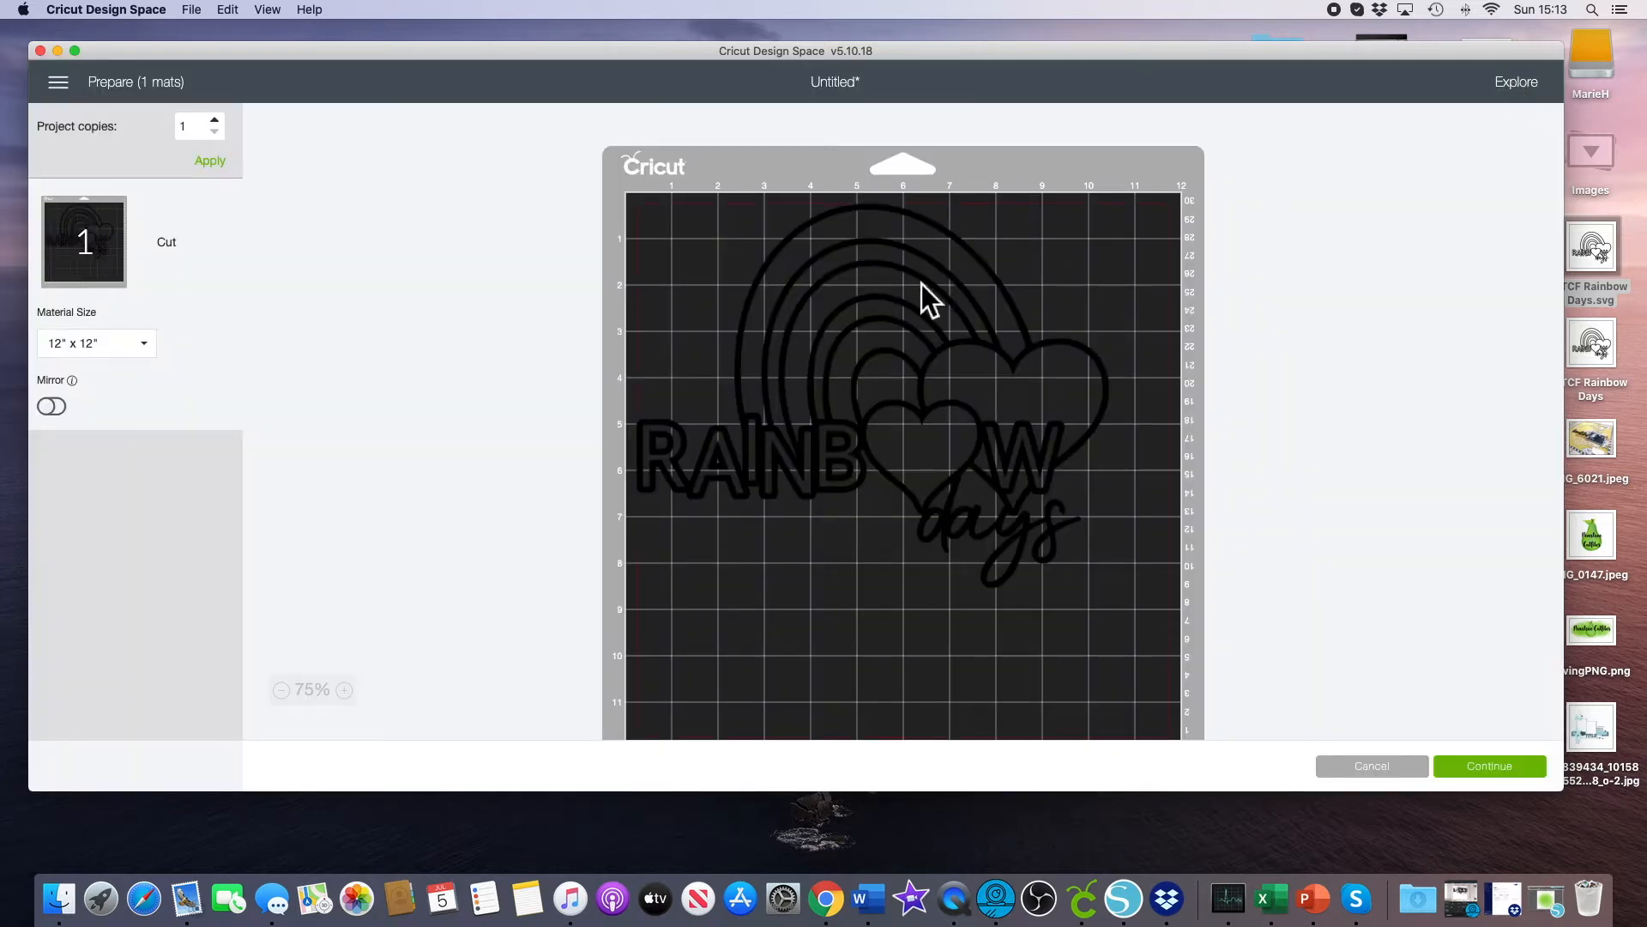
left_click_drag(914, 274, 867, 250)
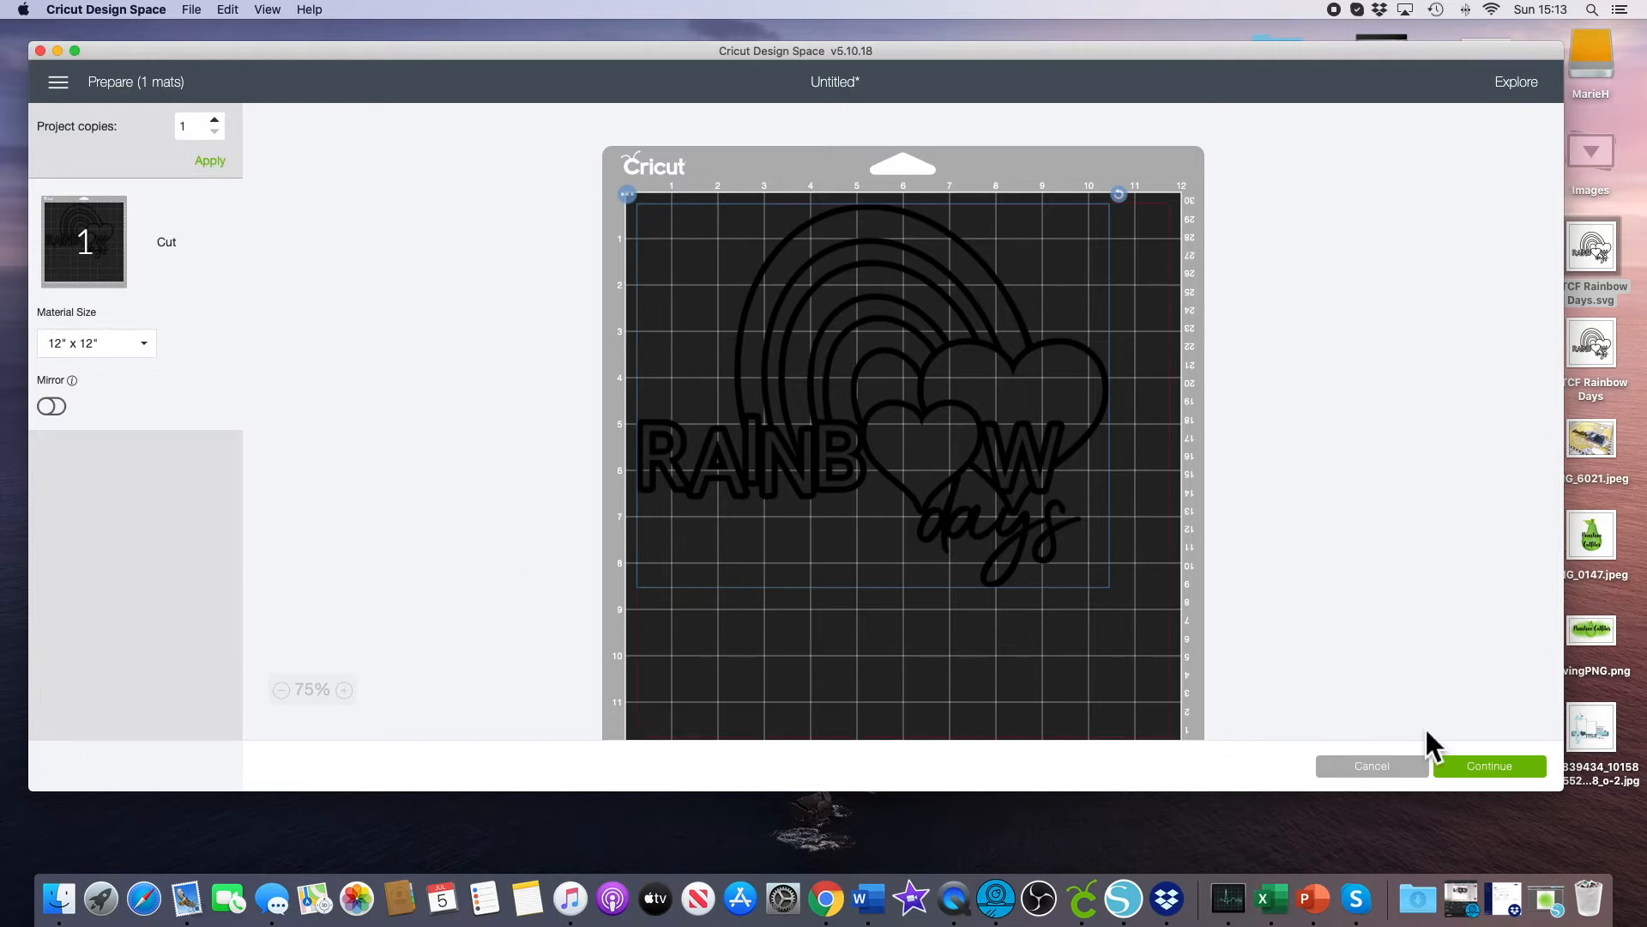
left_click(1497, 777)
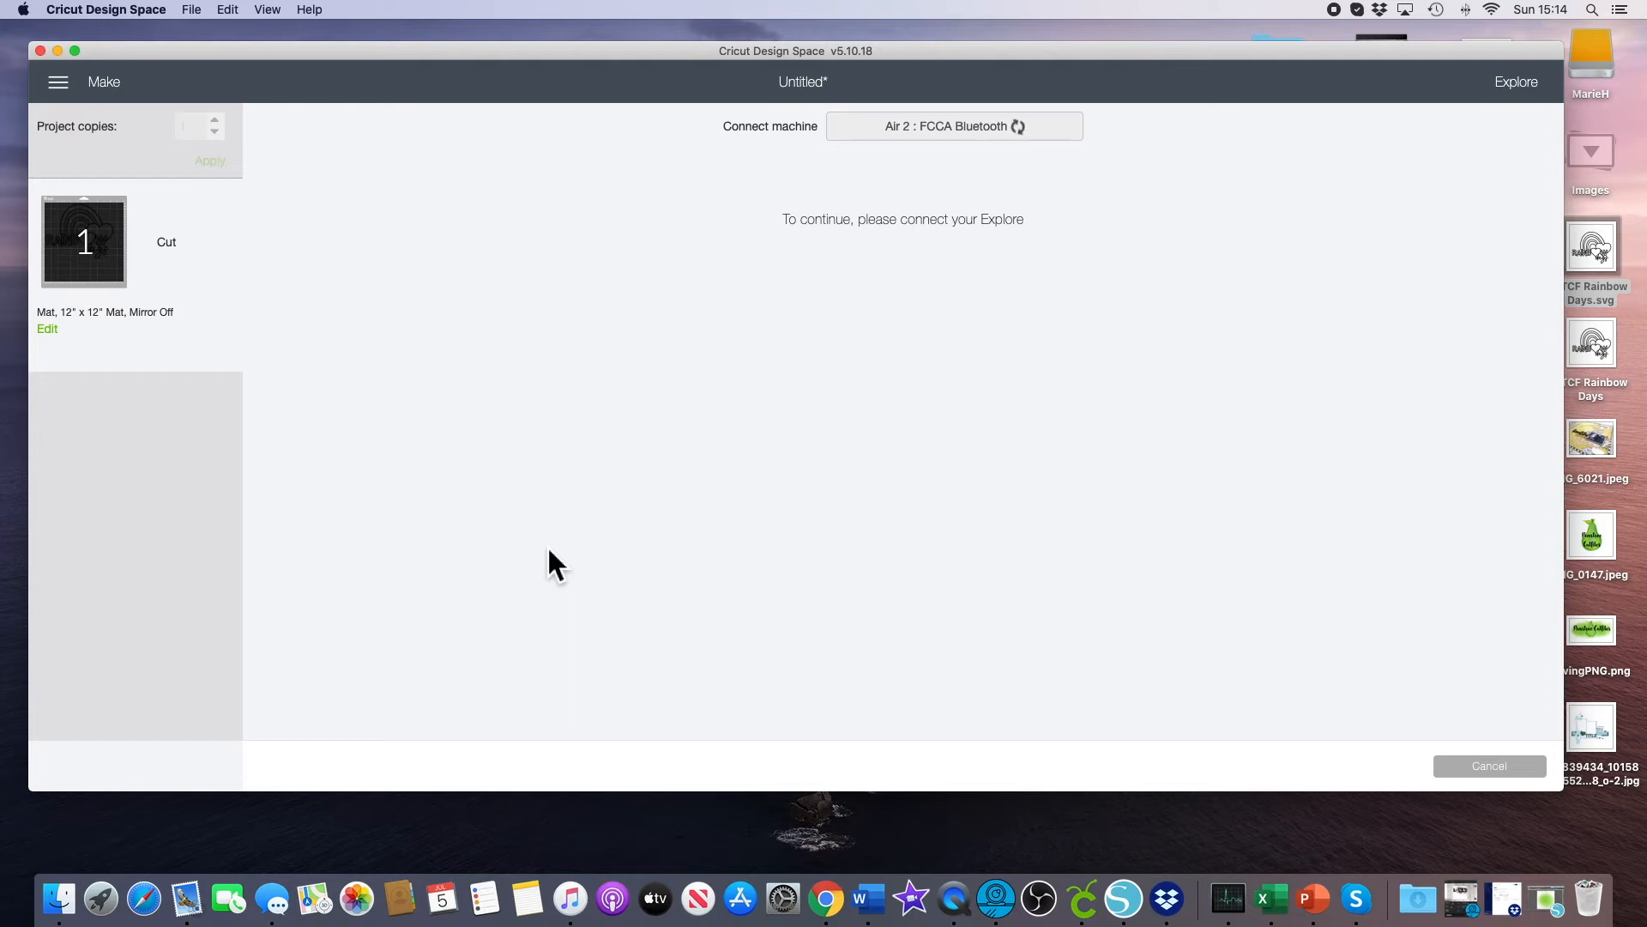
left_click(1506, 768)
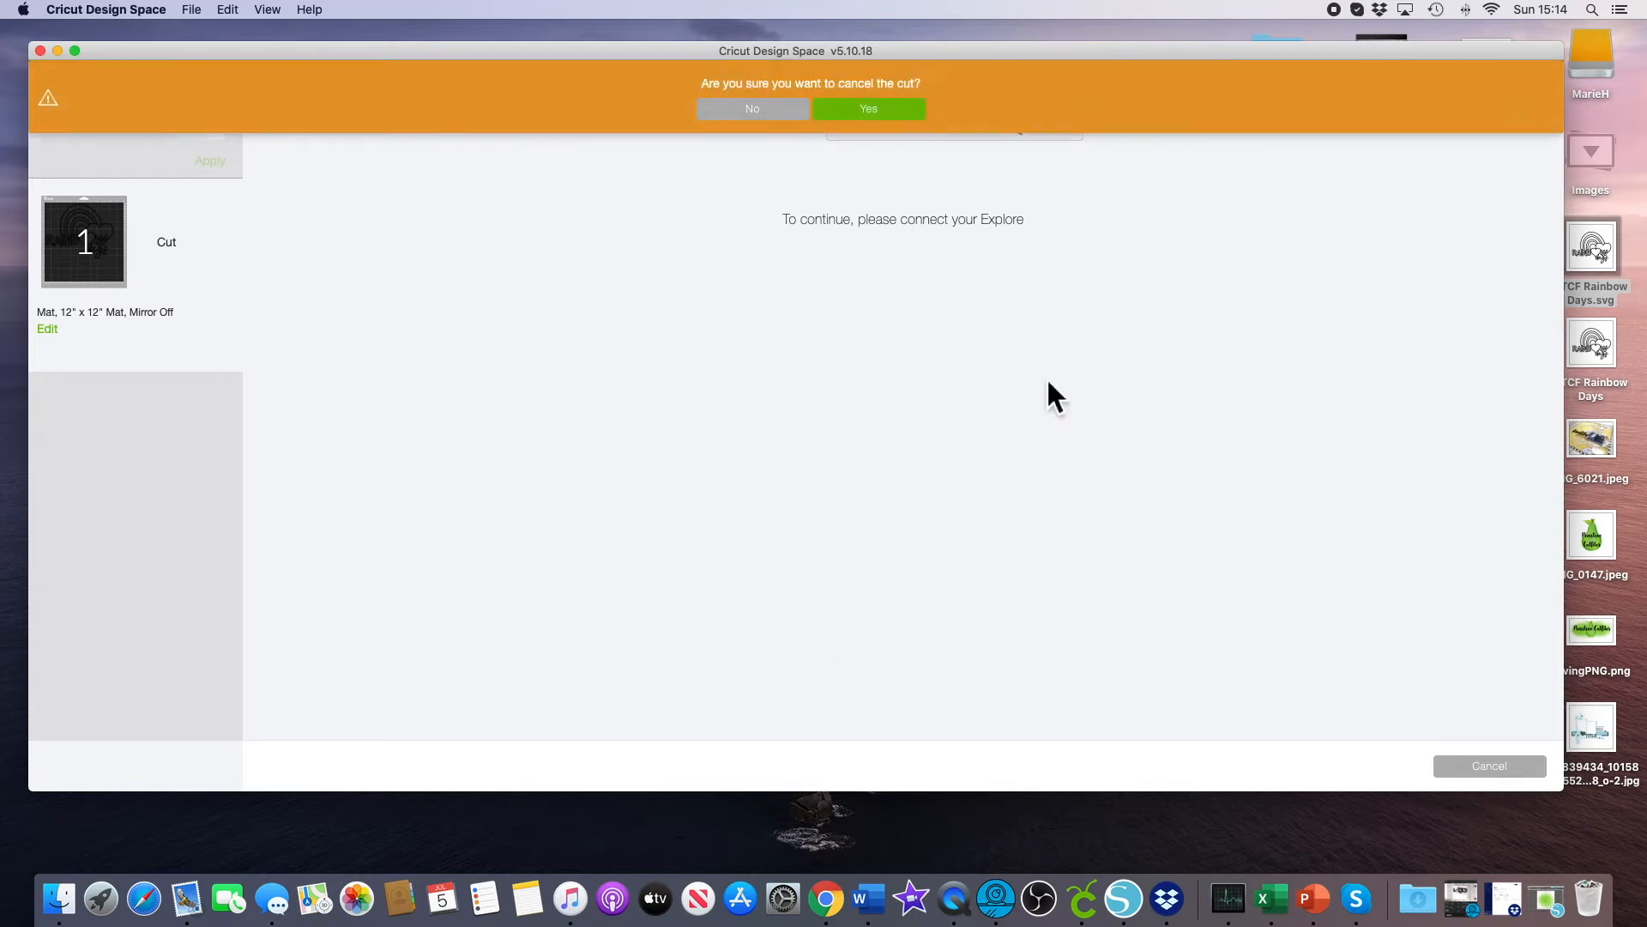
left_click(889, 111)
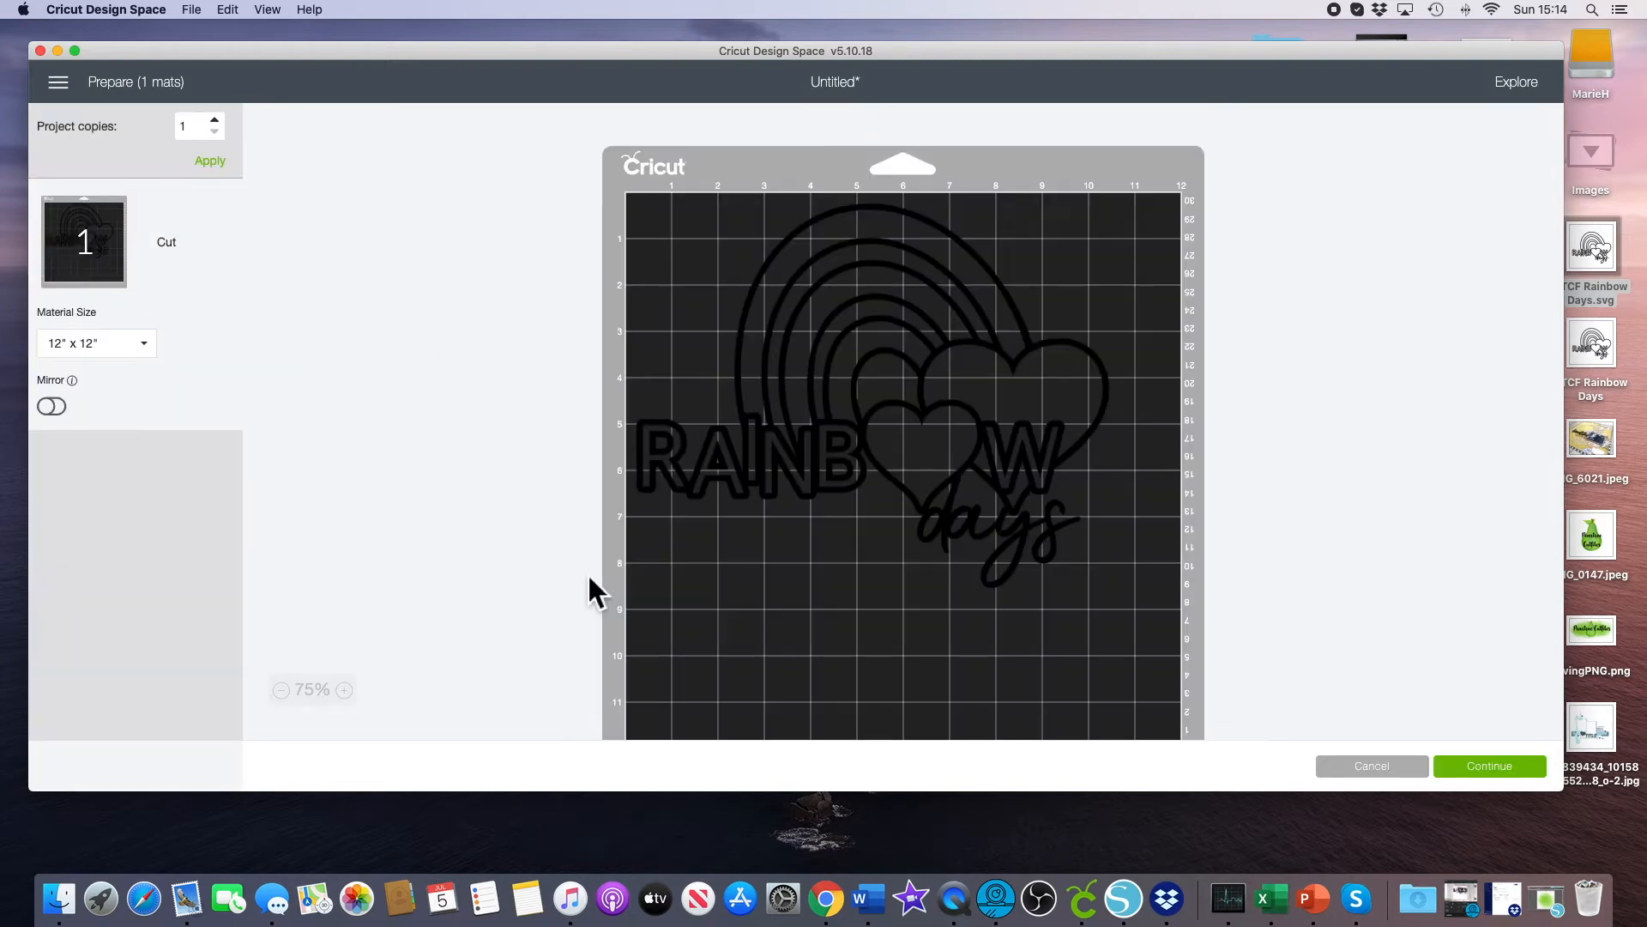
left_click(1376, 766)
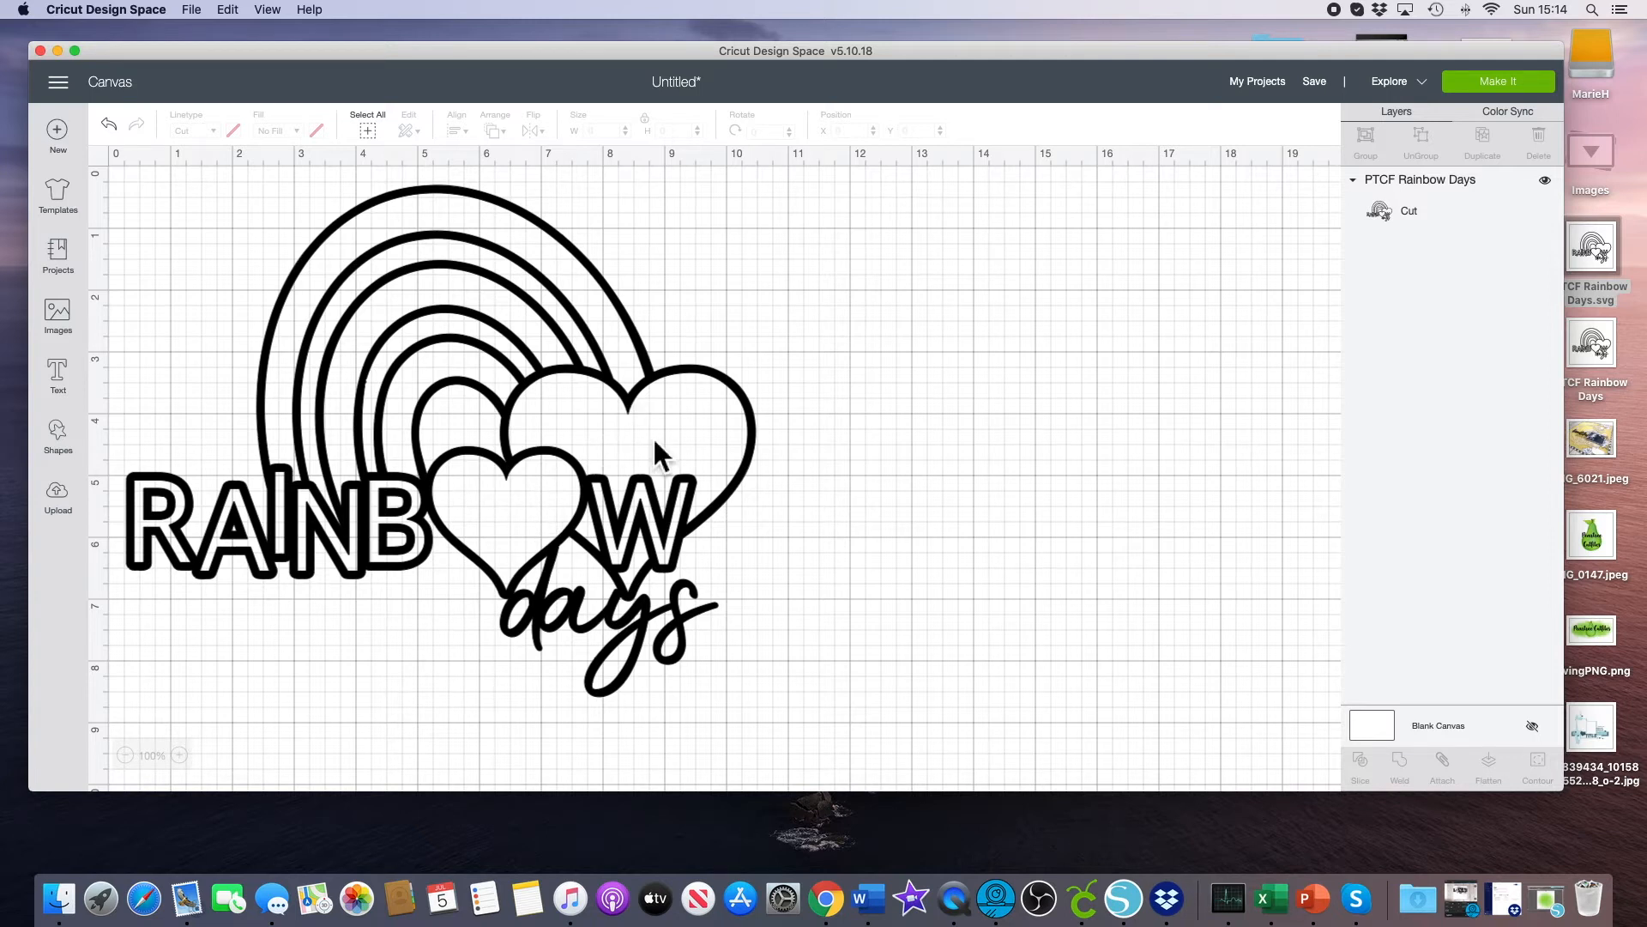
Hide all contours of the rainbow design to make a solid silhouette.
left_click(563, 459)
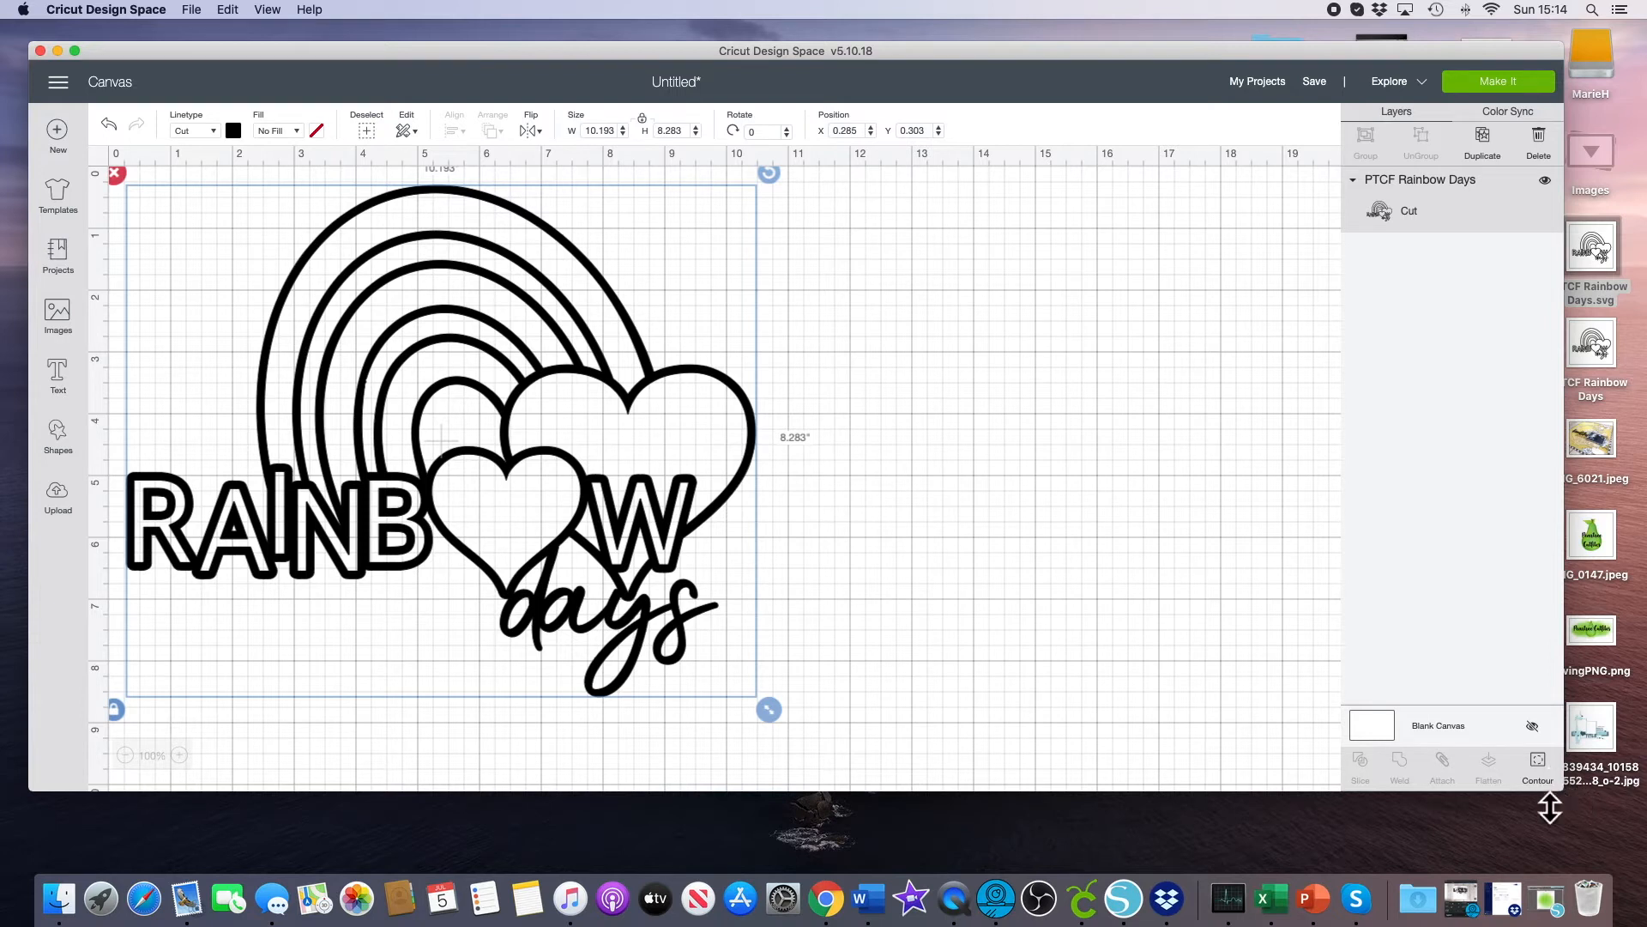
left_click(1539, 762)
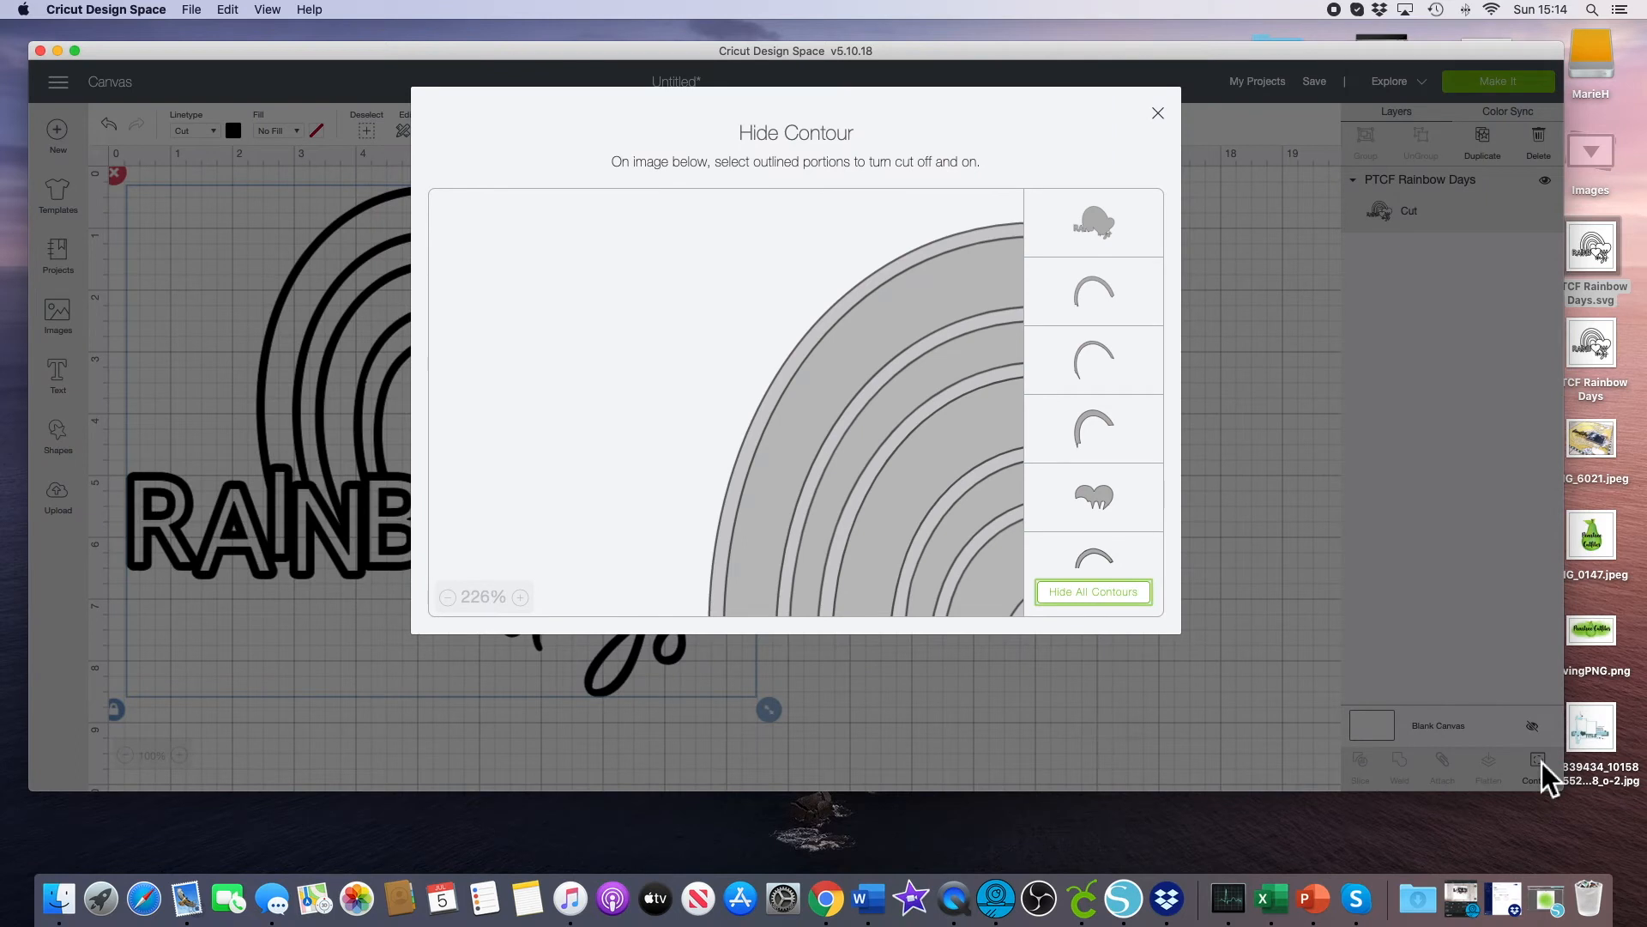
left_click(450, 598)
left_click(447, 598)
left_click(448, 597)
left_click(448, 597)
left_click(448, 597)
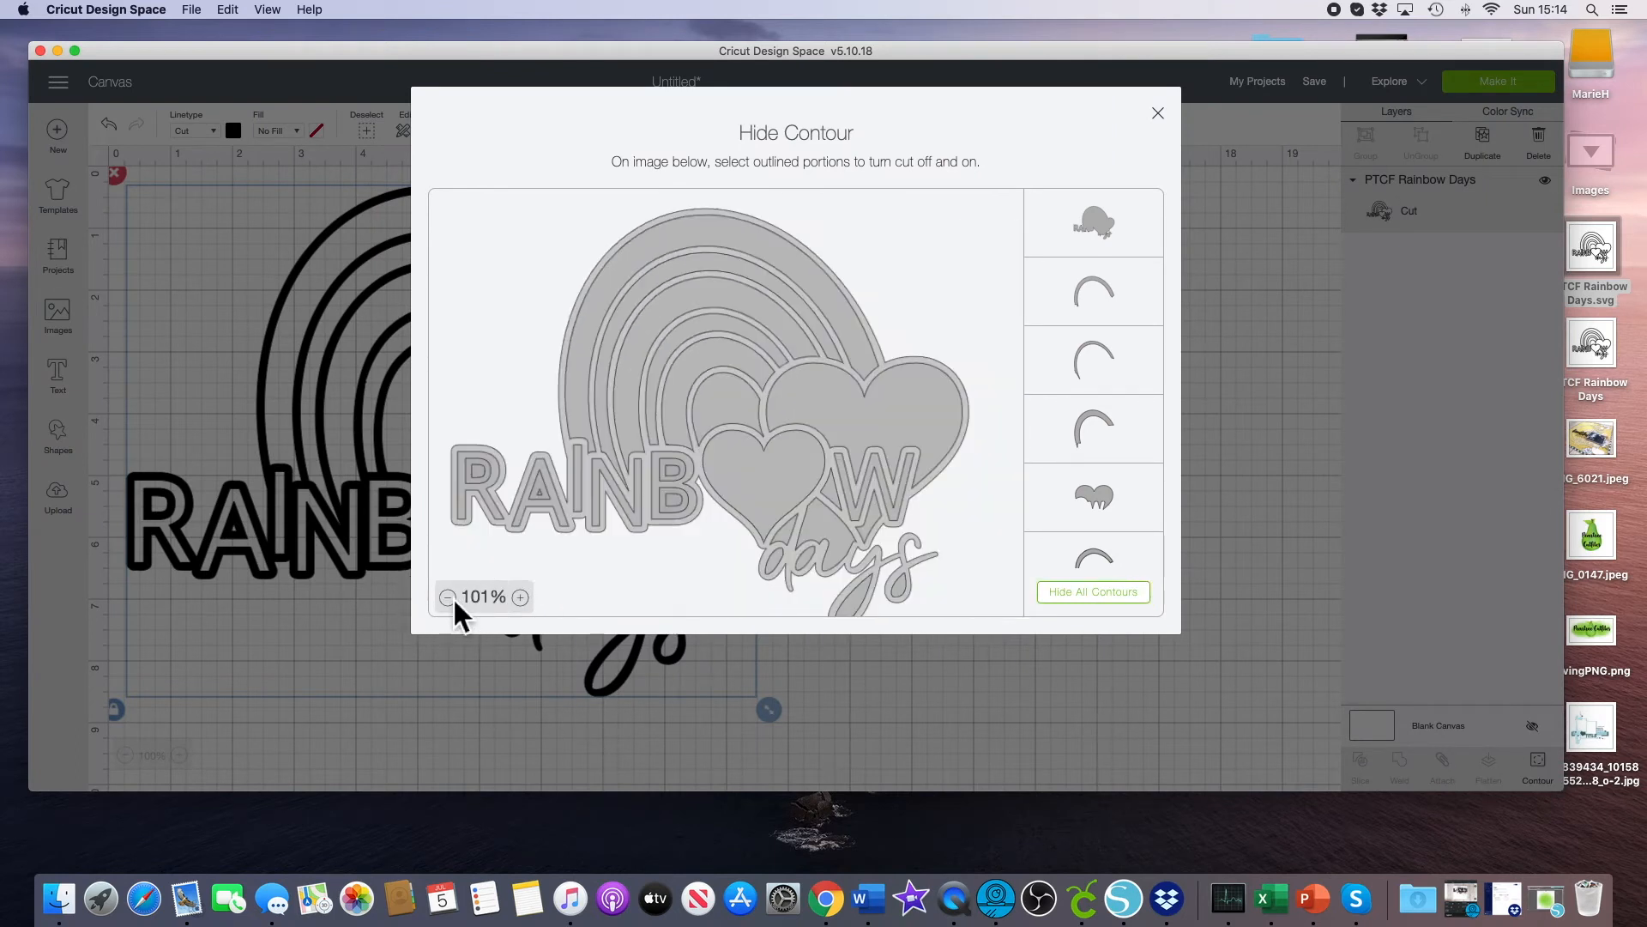
scroll(619, 473, "down", 2)
scroll(618, 471, "up", 1)
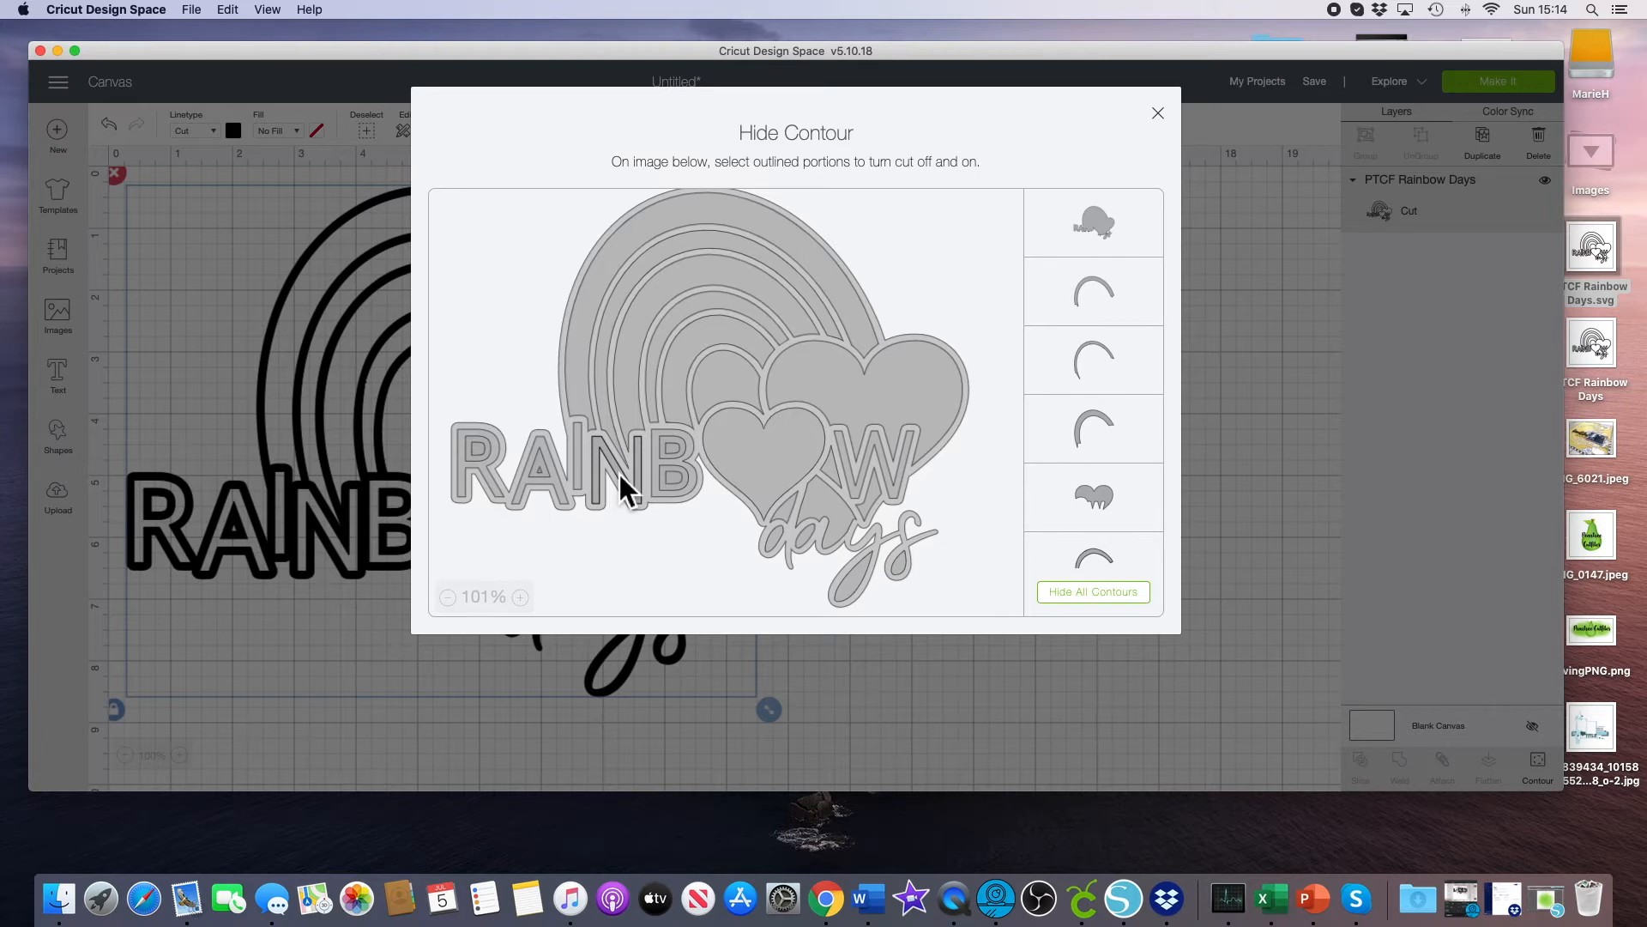
left_click(1100, 612)
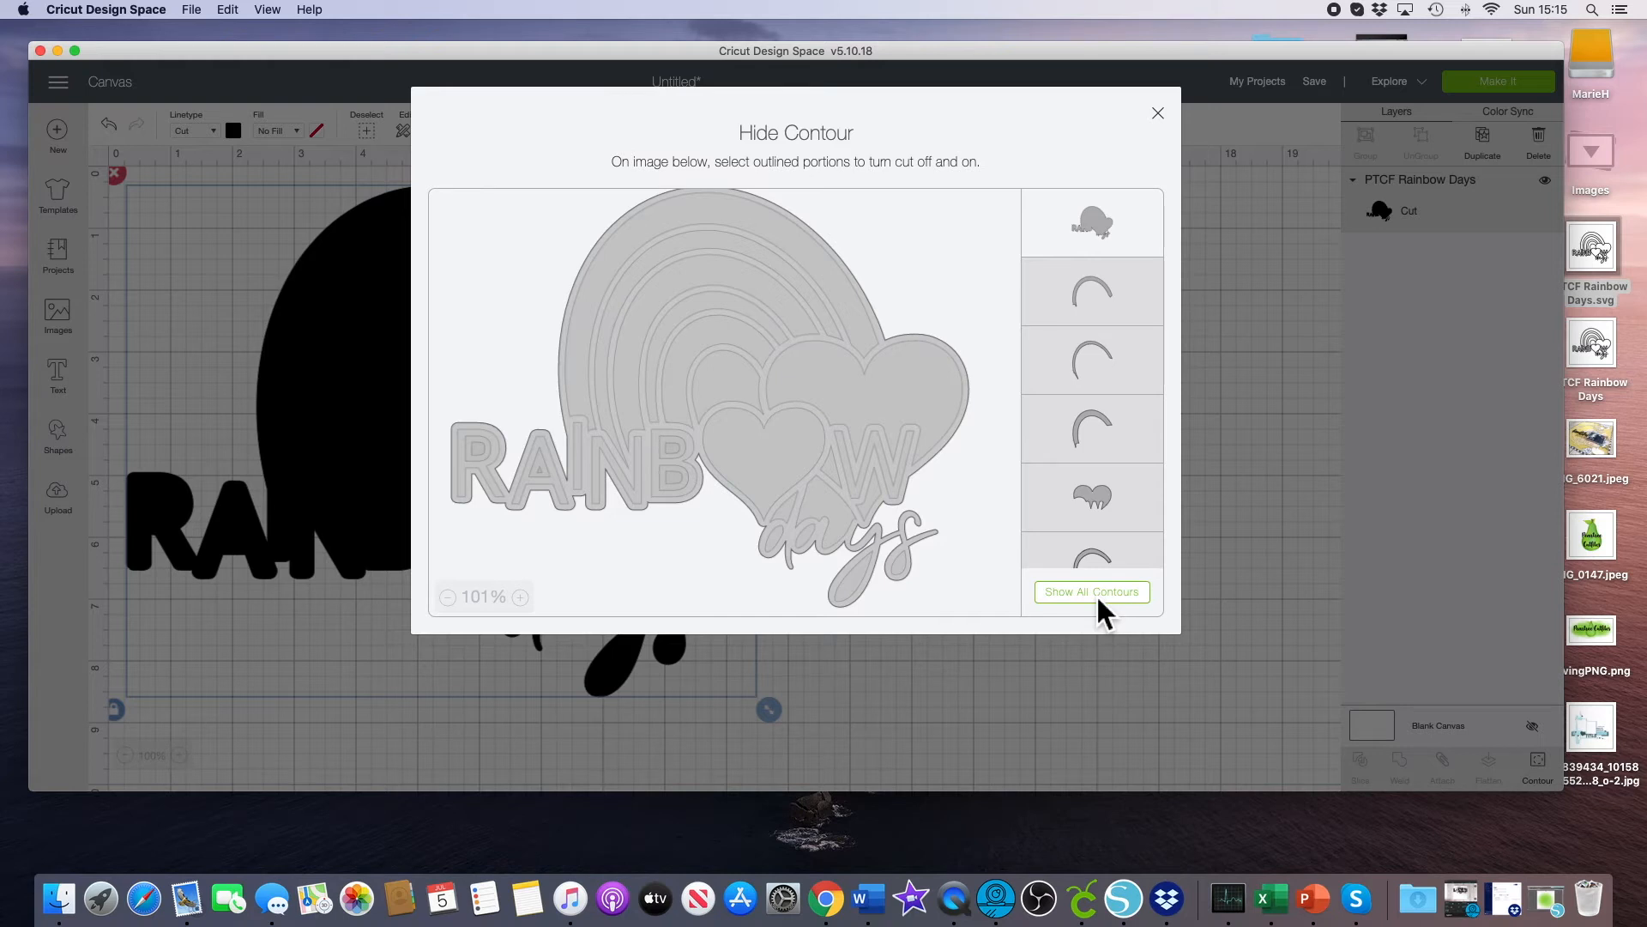
left_click(1157, 114)
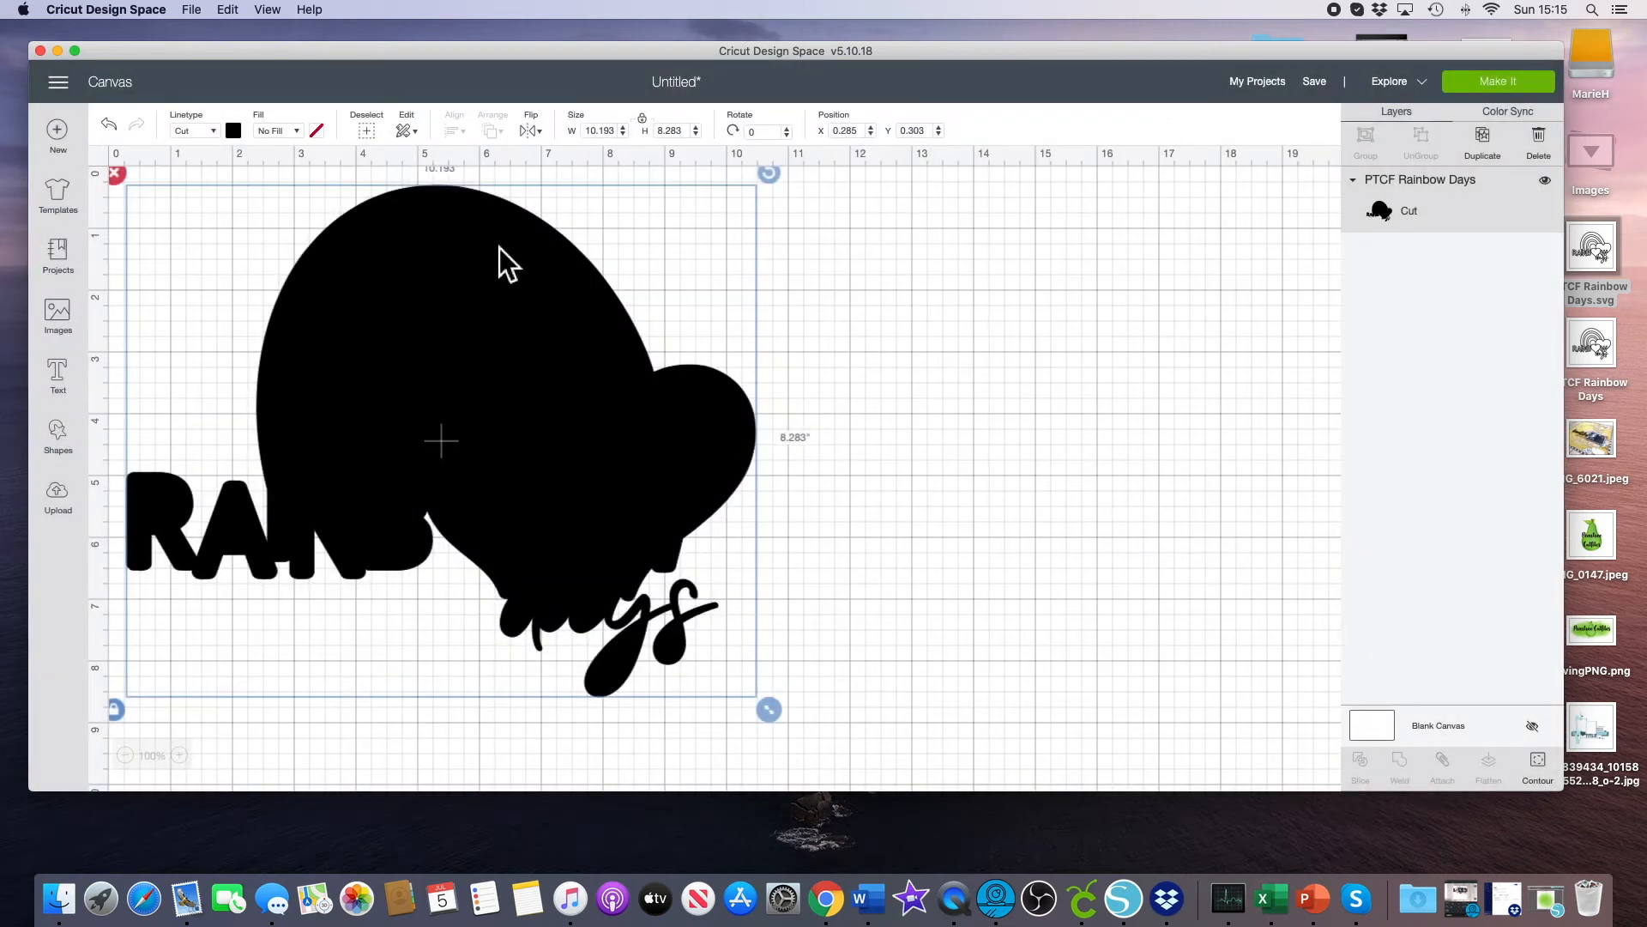
Use Contour to restore the opening under the rainbow arch and the cutouts around and inside the word "days".
left_click(1542, 762)
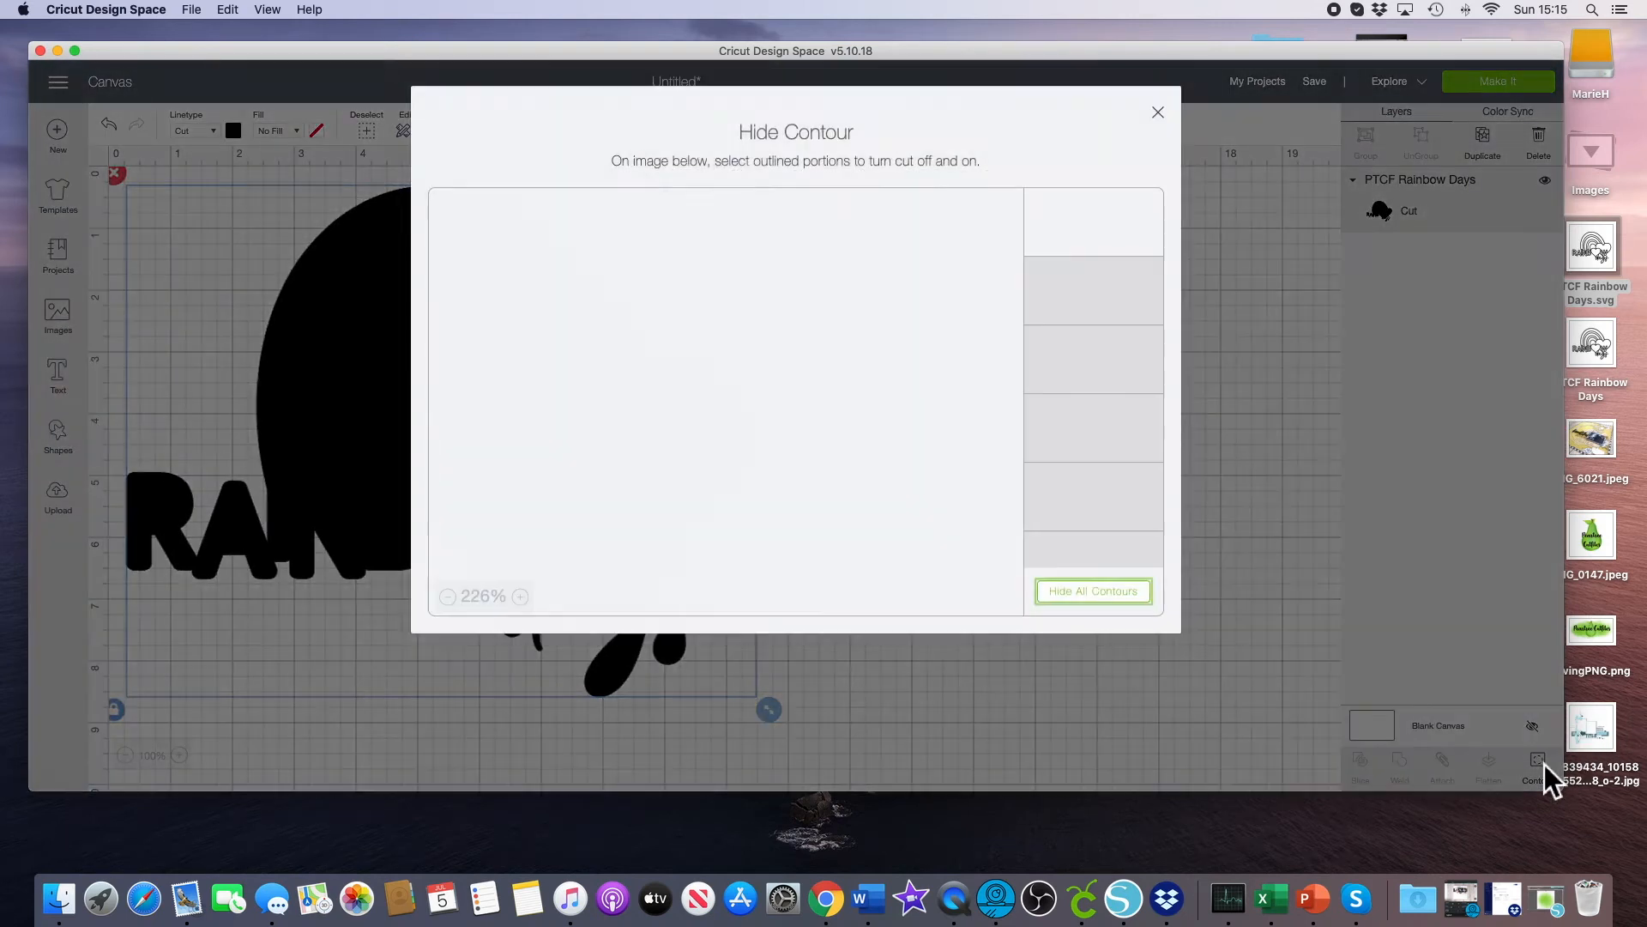
left_click(448, 597)
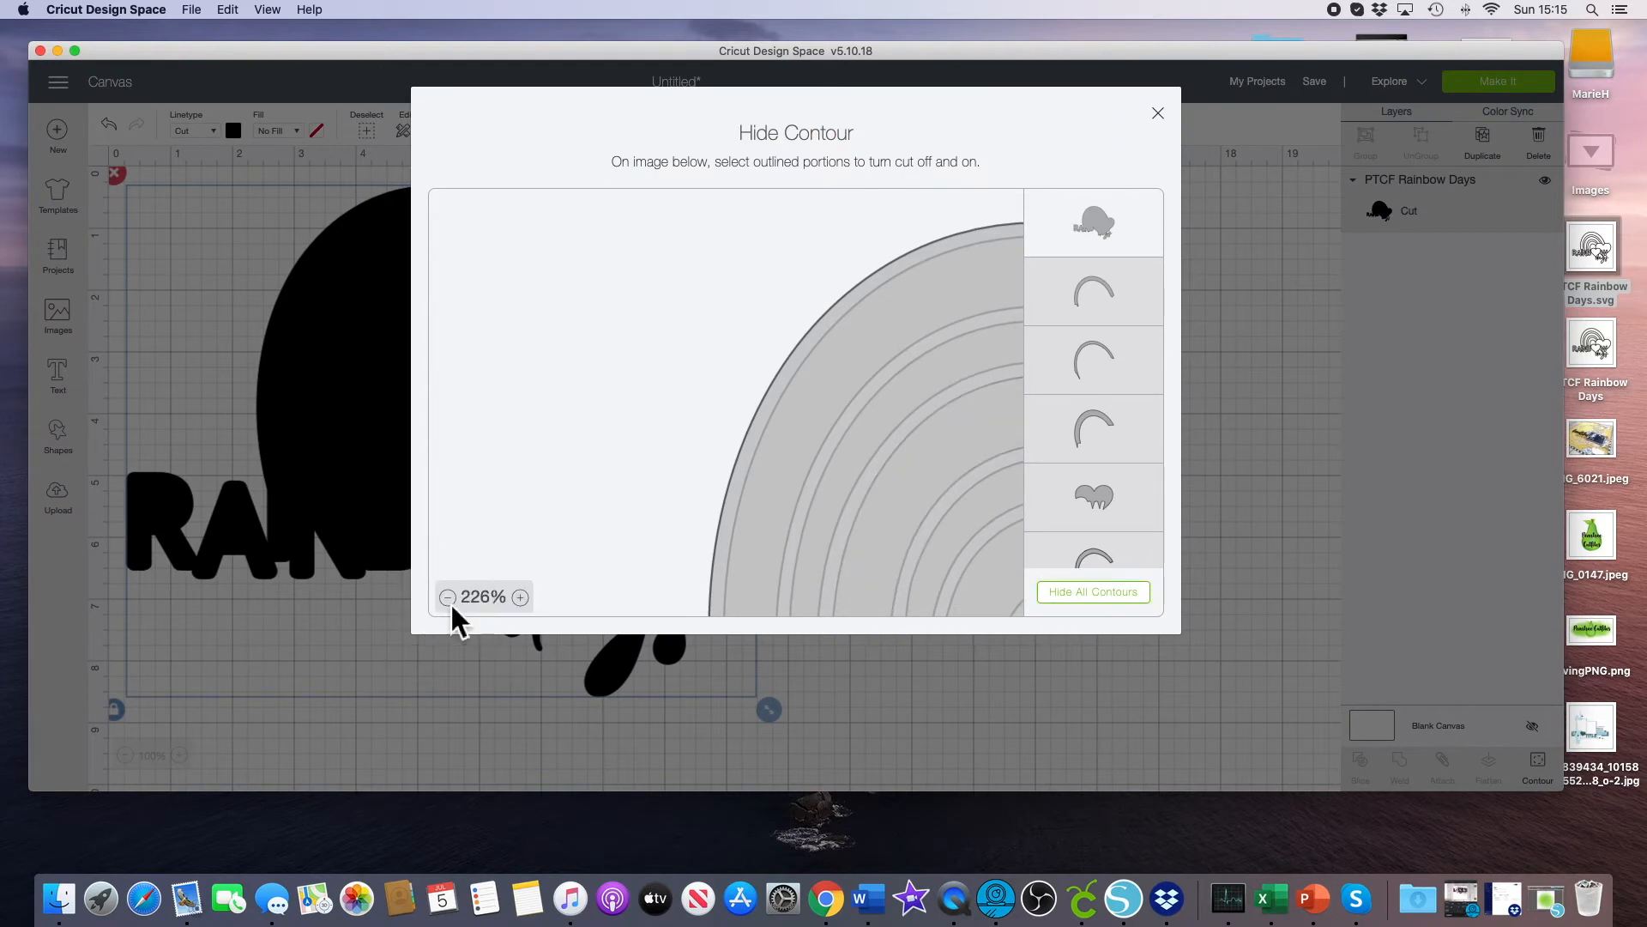
left_click(448, 597)
left_click(448, 598)
left_click(447, 597)
left_click(448, 597)
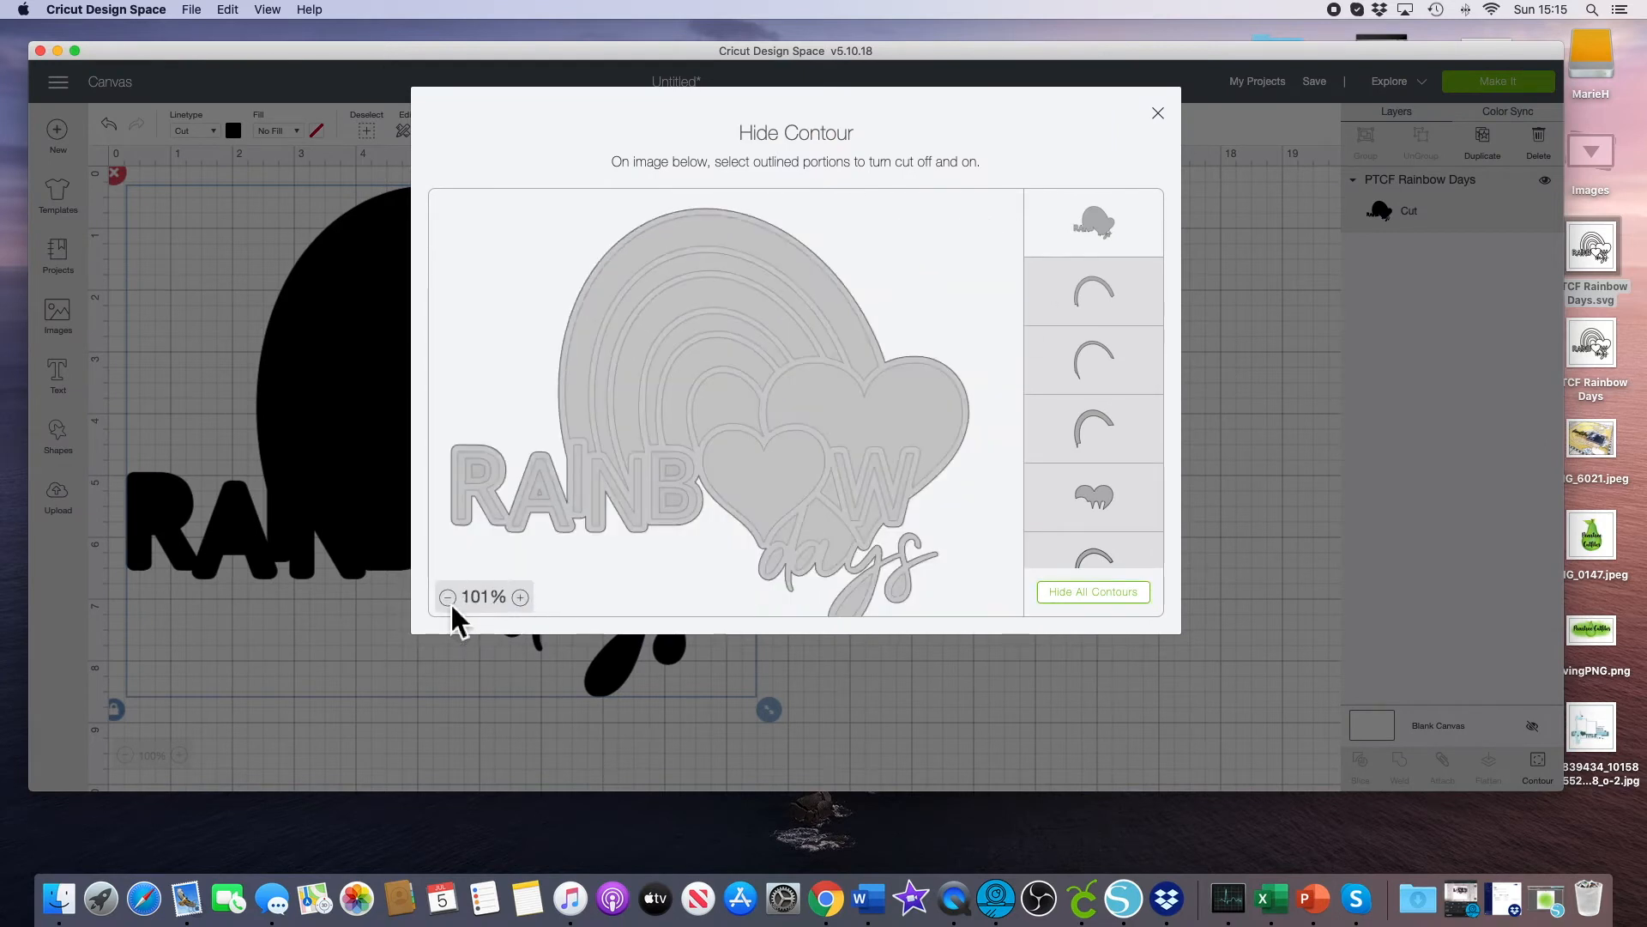
left_click(448, 597)
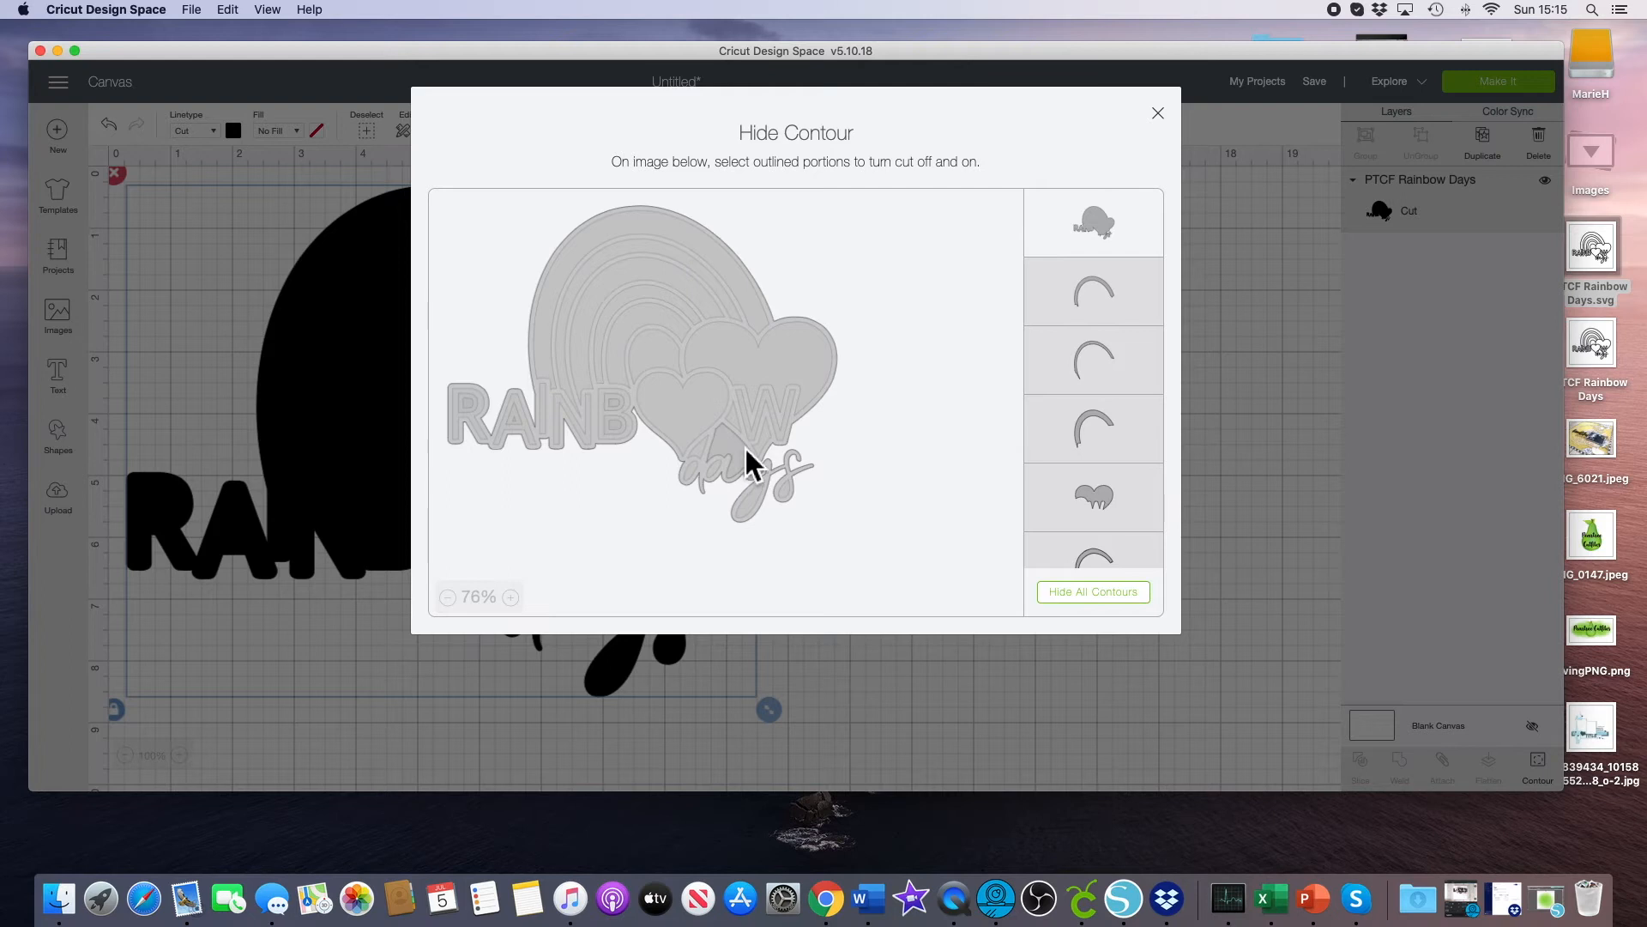
left_click(705, 463)
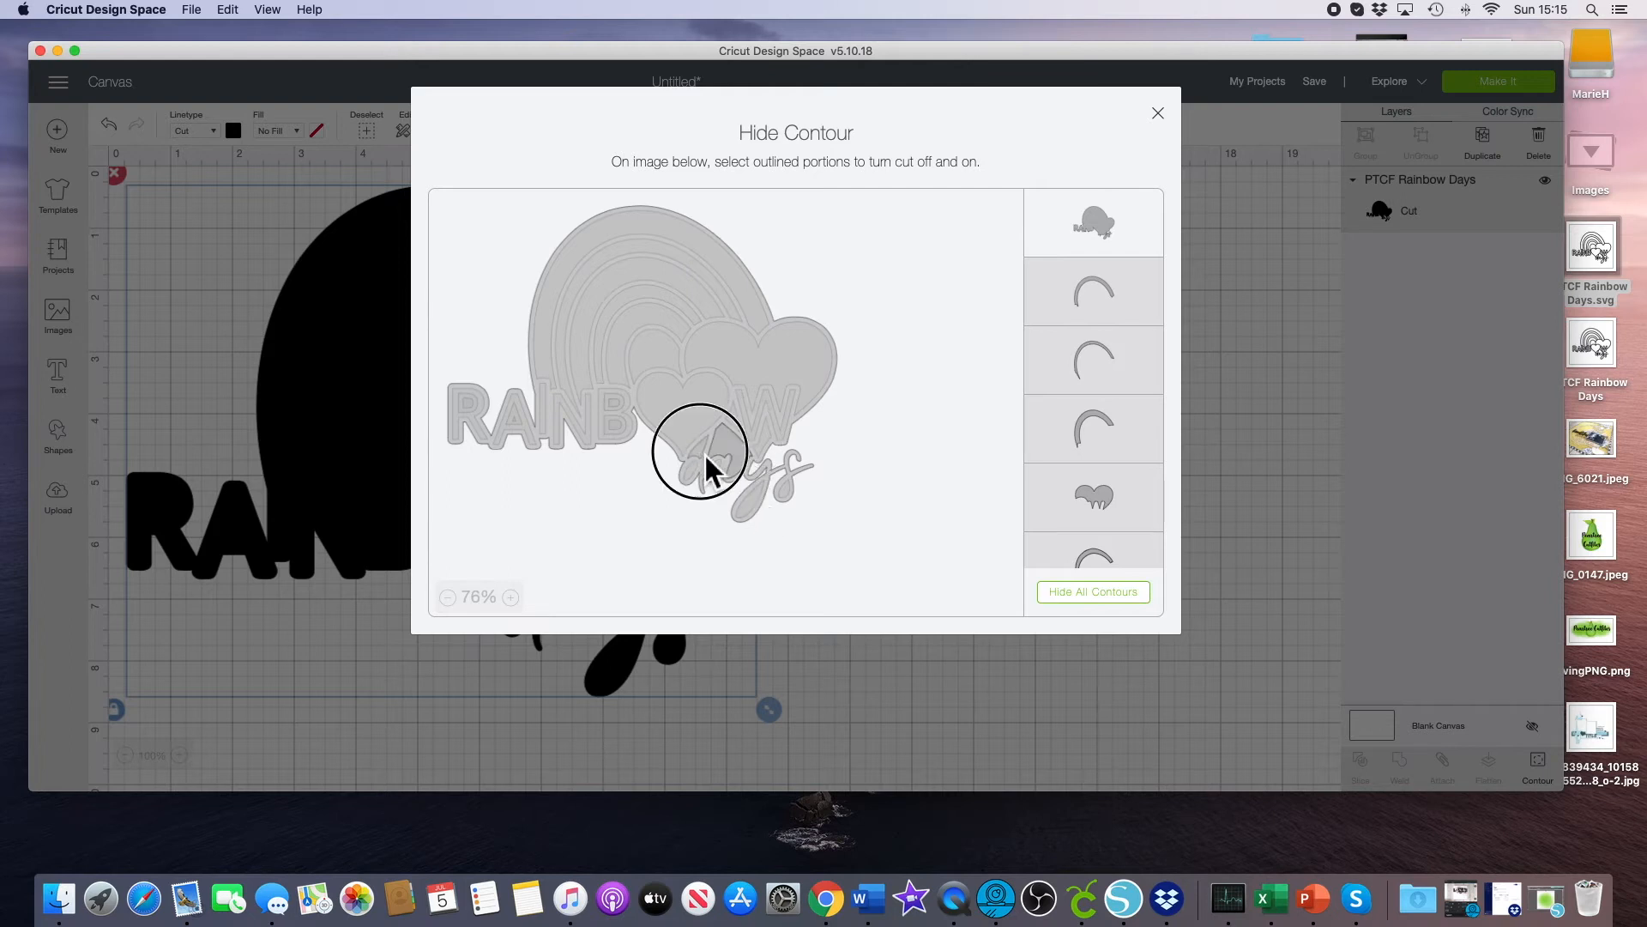
left_click(773, 515)
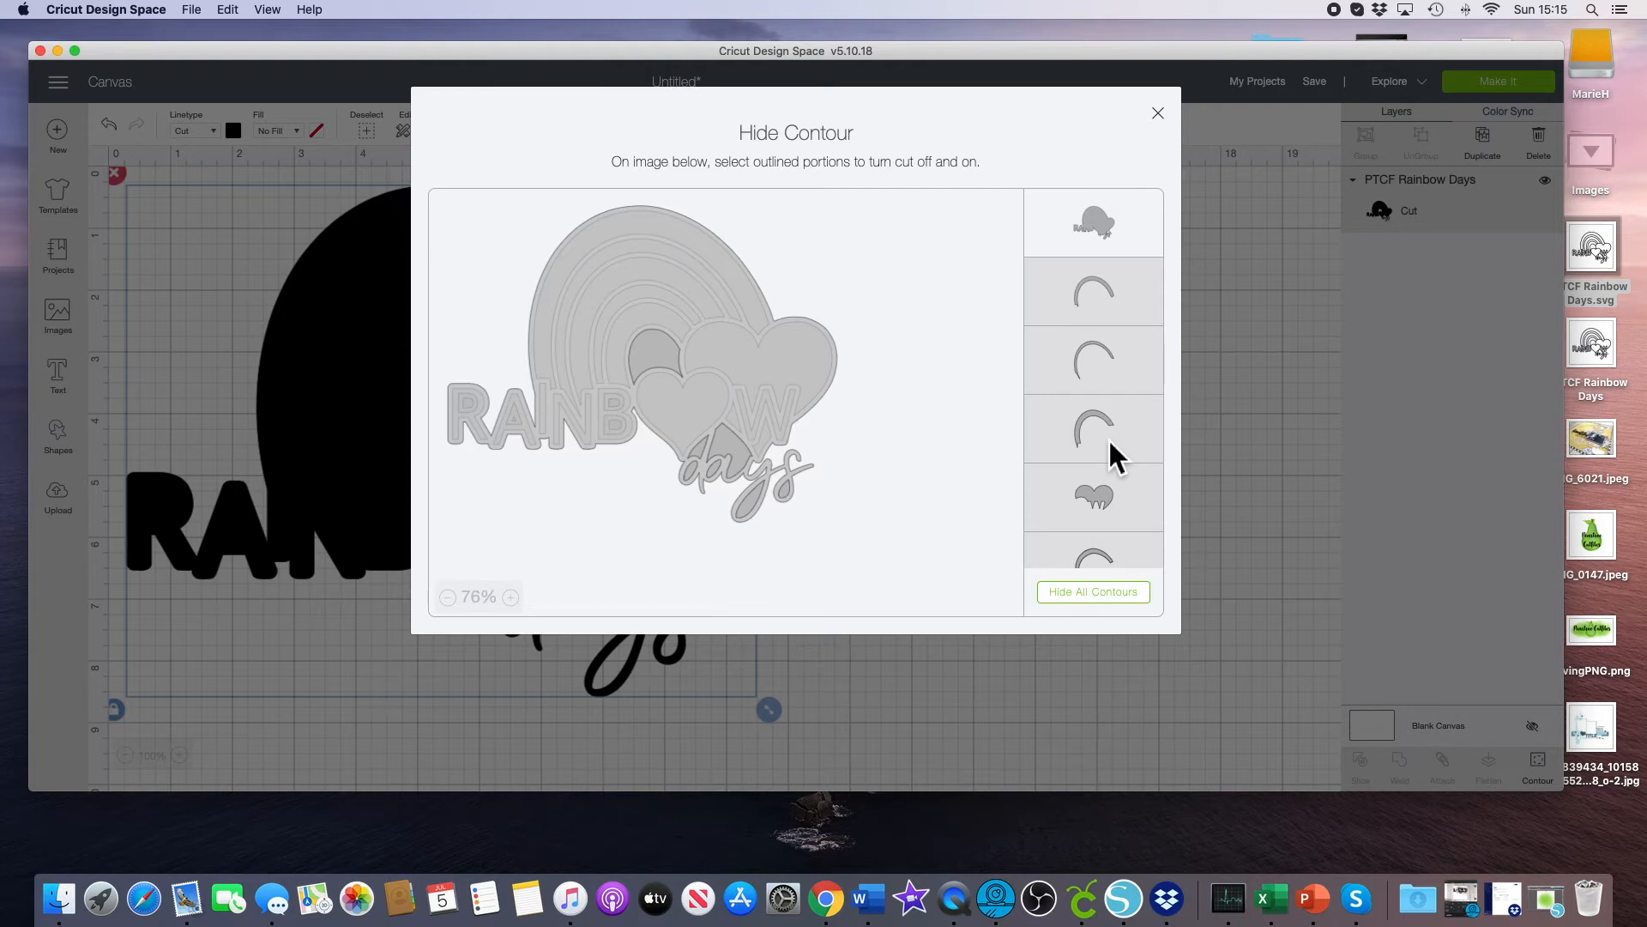
scroll(1109, 439, "down", 10)
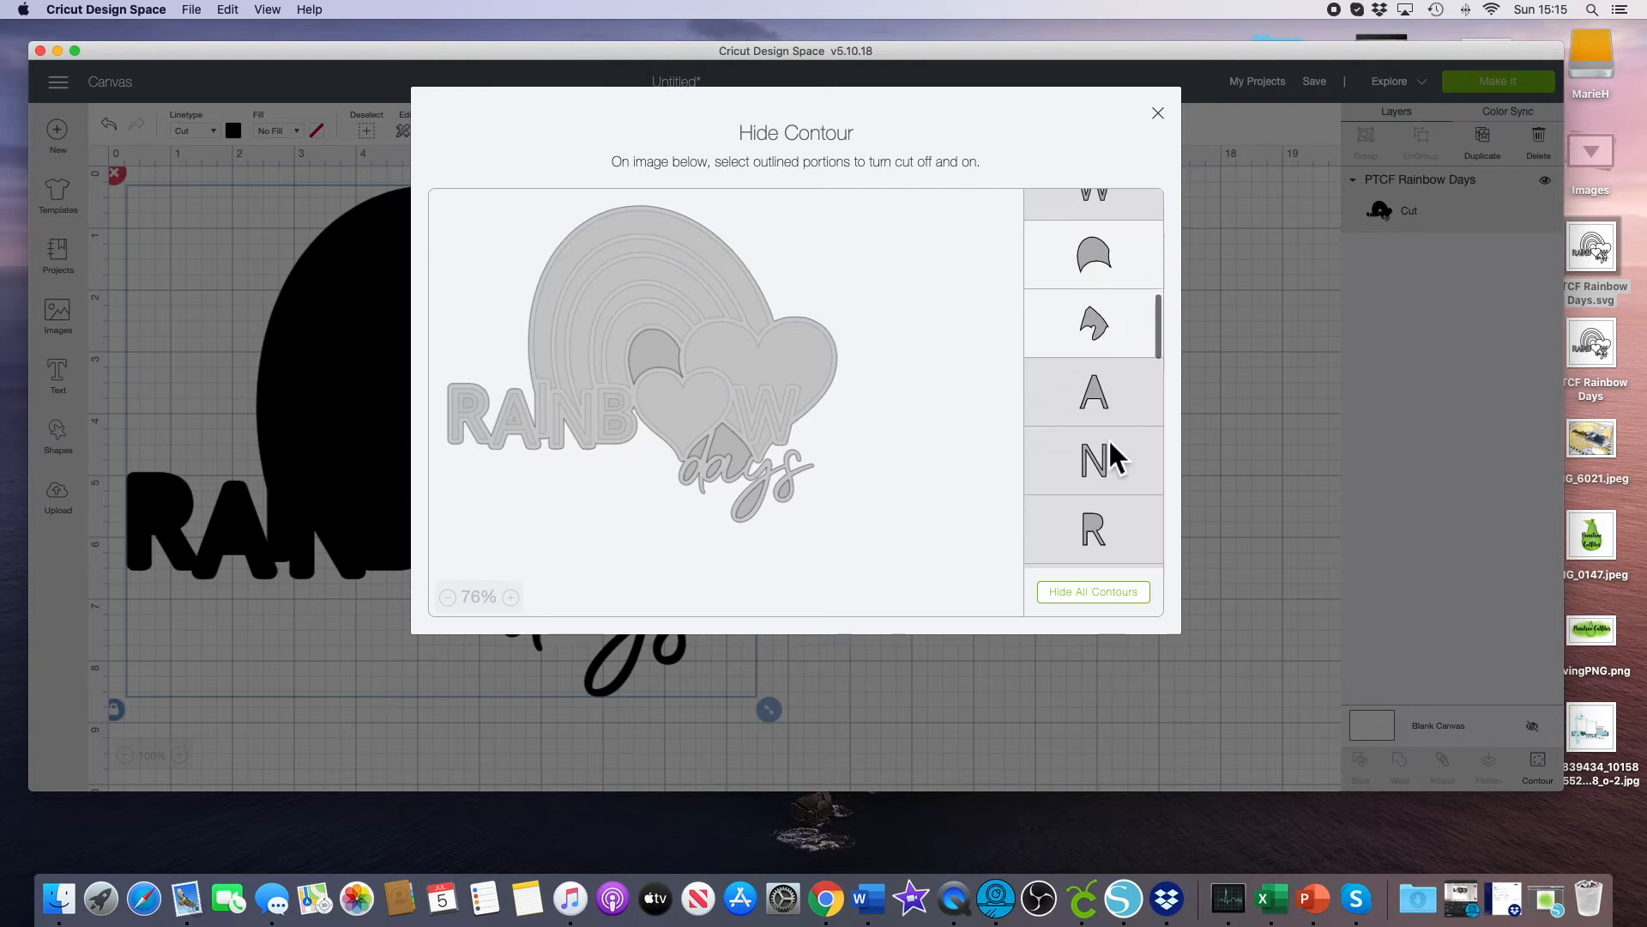
scroll(1122, 323, "down", 5)
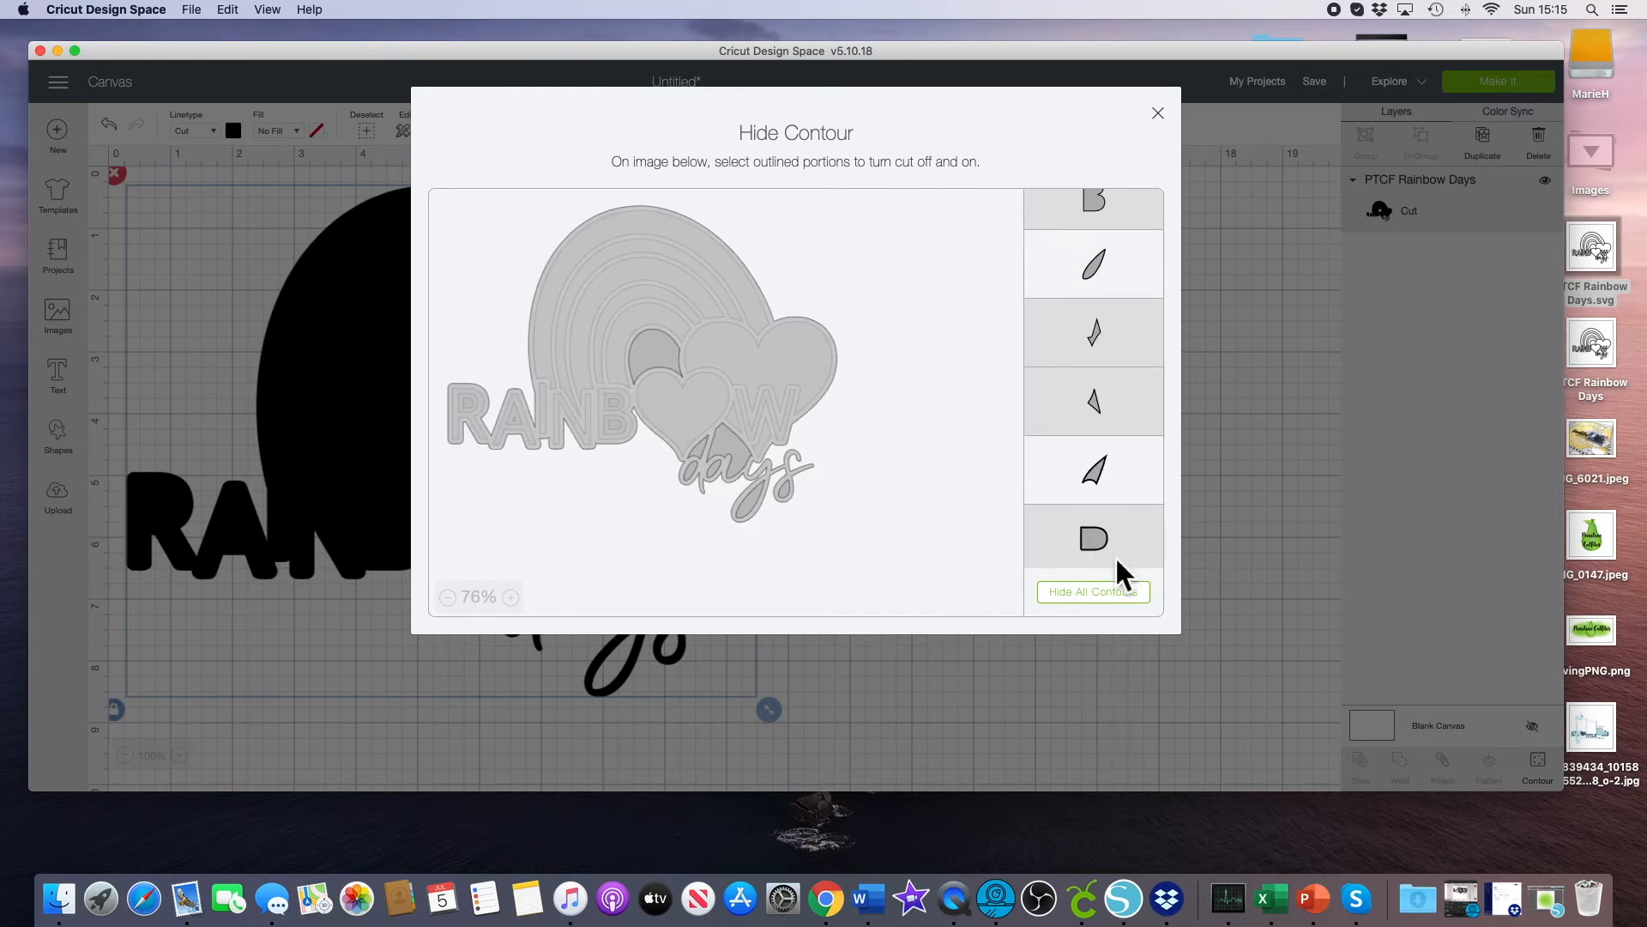
left_click(1164, 111)
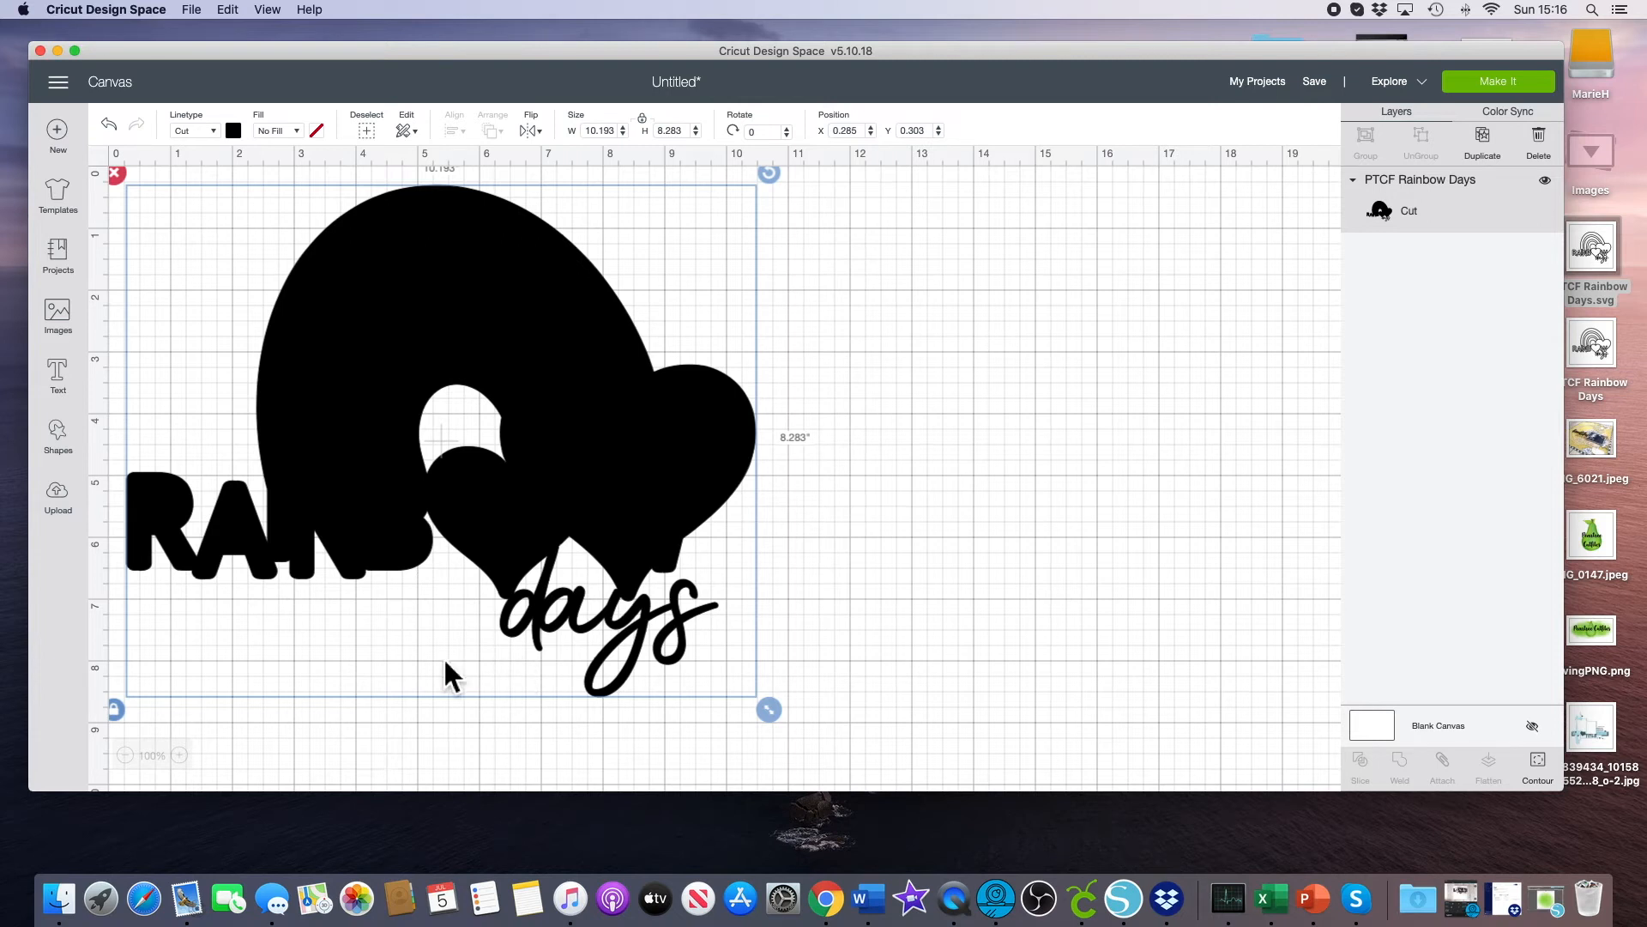
Reopen Contour and turn on the cut lines of all the rainbow bands and both hearts.
left_click(1537, 766)
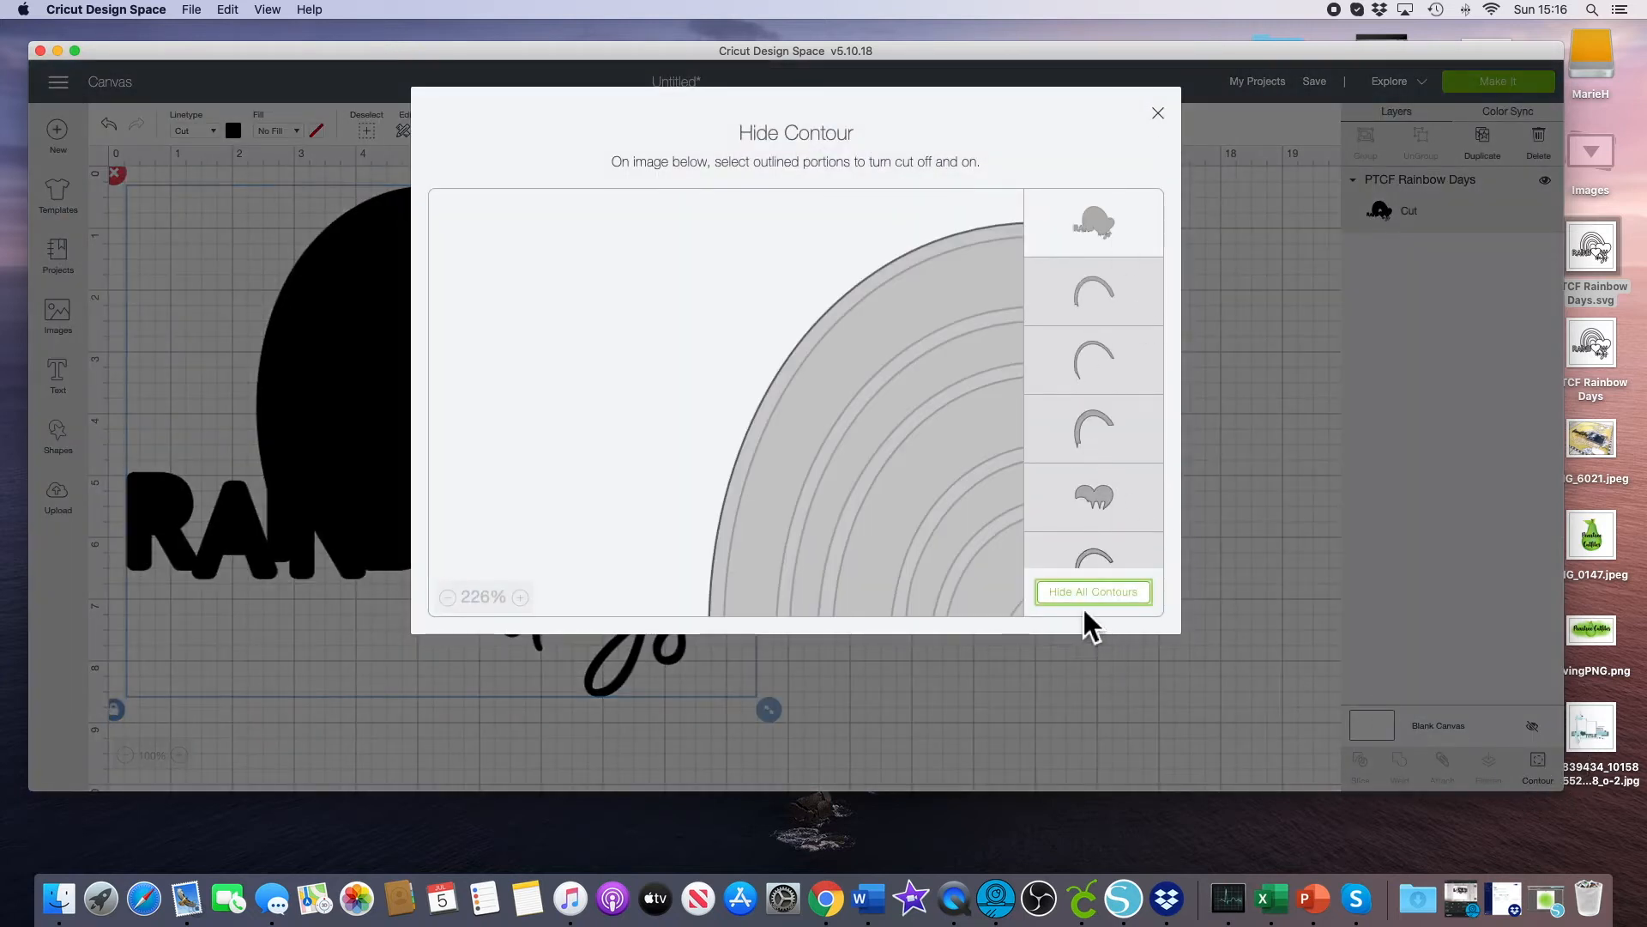
left_click(1103, 291)
left_click(1113, 378)
left_click(1113, 439)
scroll(1112, 430, "down", 1)
scroll(1112, 430, "down", 1)
left_click(1109, 400)
left_click(1113, 463)
left_click(1112, 525)
scroll(1115, 527, "down", 3)
left_click(1123, 307)
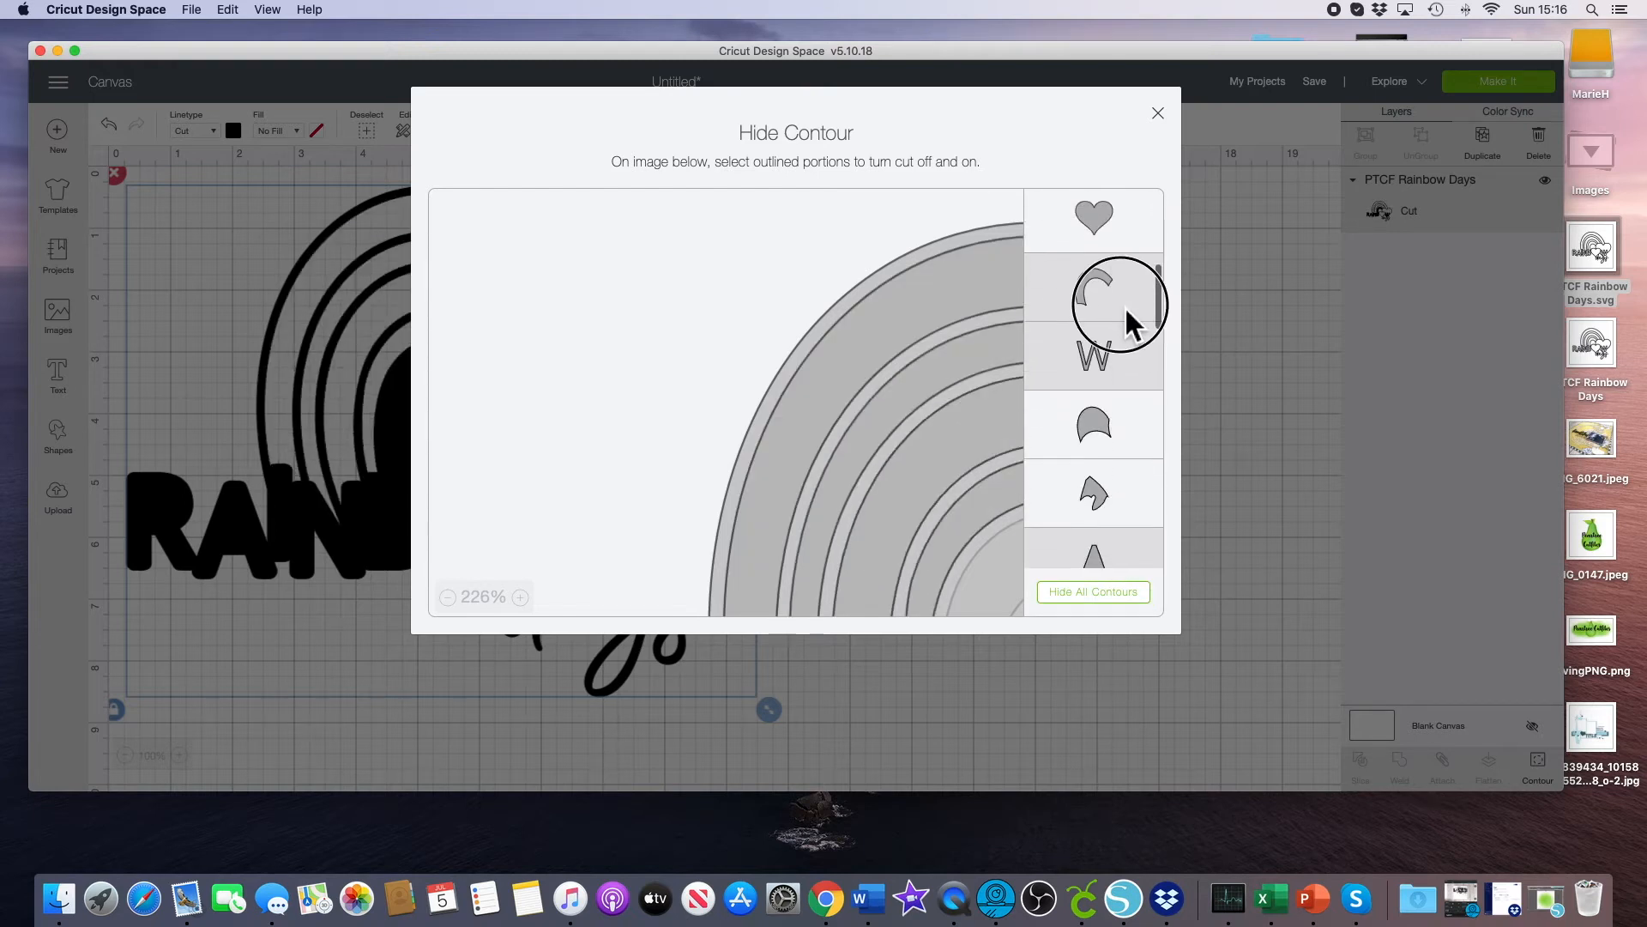
Turn on the contours of the letters W, A, N, R and B.
scroll(1125, 361, "down", 5)
scroll(1114, 274, "down", 1)
left_click(1113, 234)
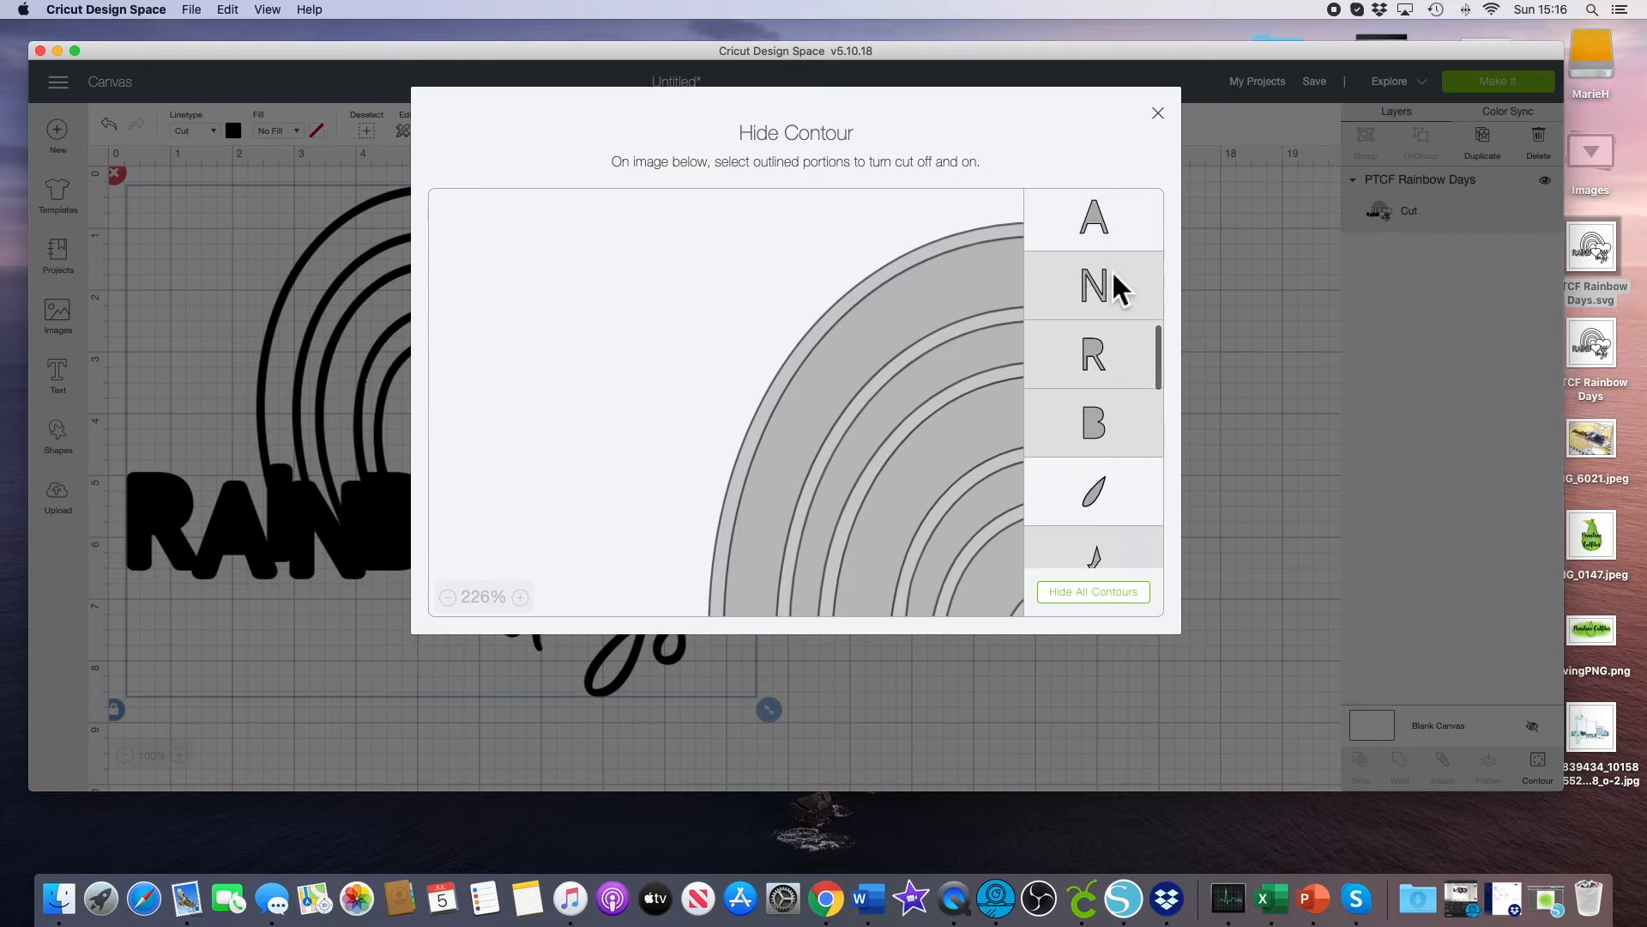
left_click(1115, 289)
left_click(1117, 356)
left_click(1117, 419)
Turn on the small gap slivers, the triangle and D-shaped letter openings, and the narrow letter I contour.
scroll(1117, 420, "down", 1)
scroll(1117, 420, "down", 2)
left_click(1117, 405)
left_click(1120, 461)
scroll(1121, 461, "down", 3)
left_click(1120, 447)
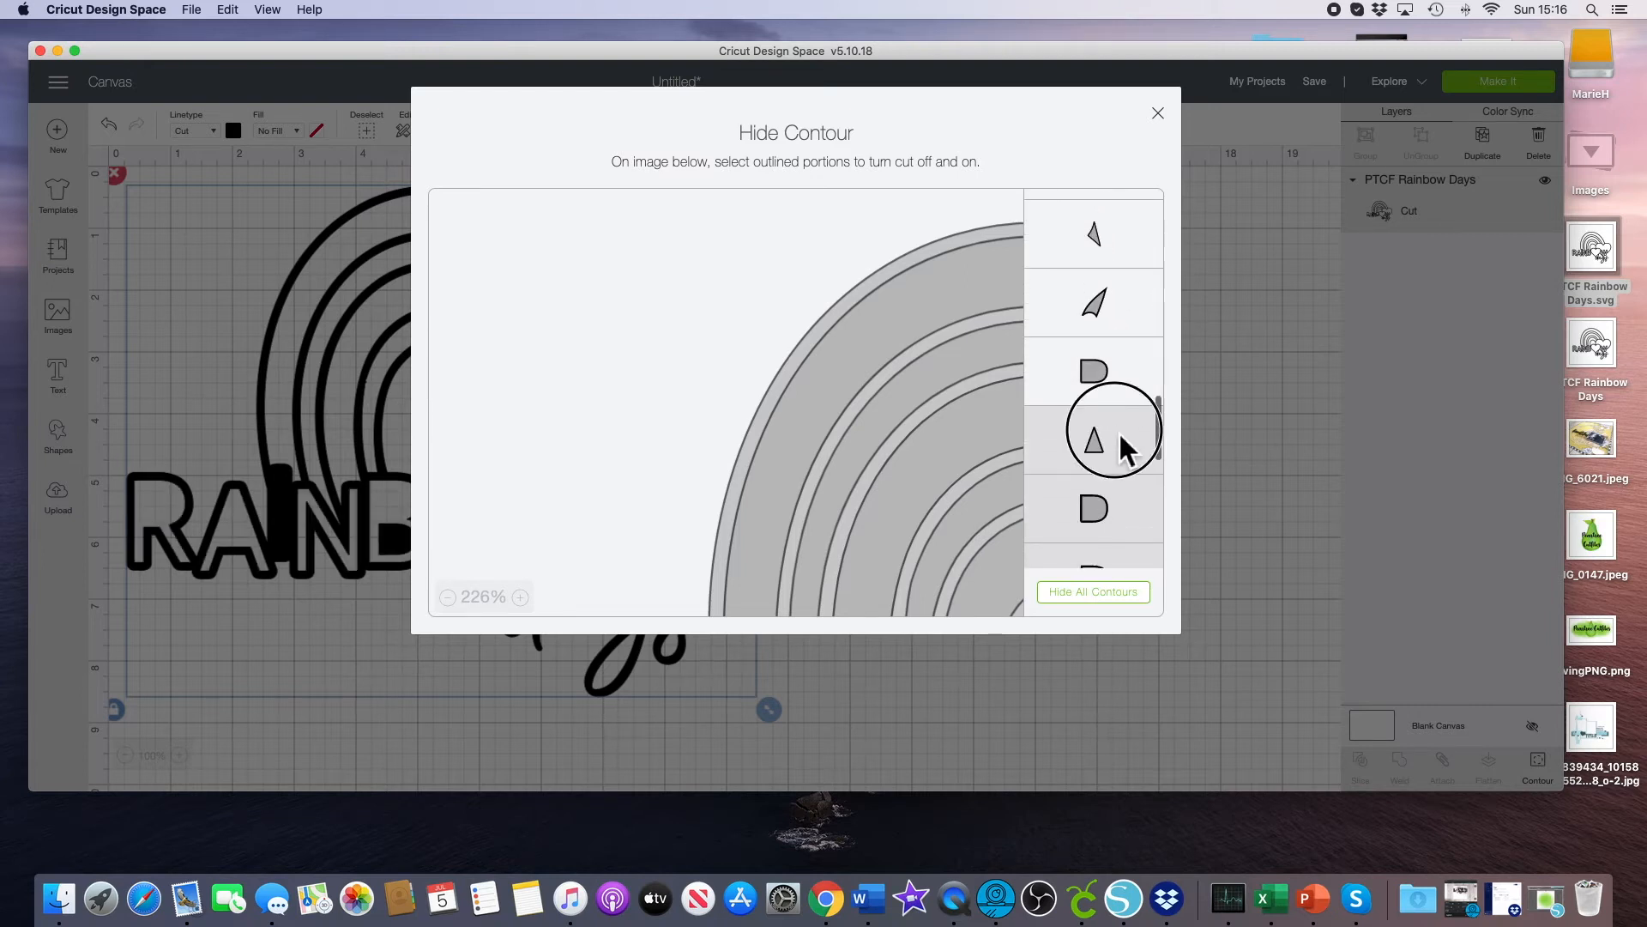
left_click(1129, 519)
scroll(1127, 515, "down", 3)
left_click(1104, 373)
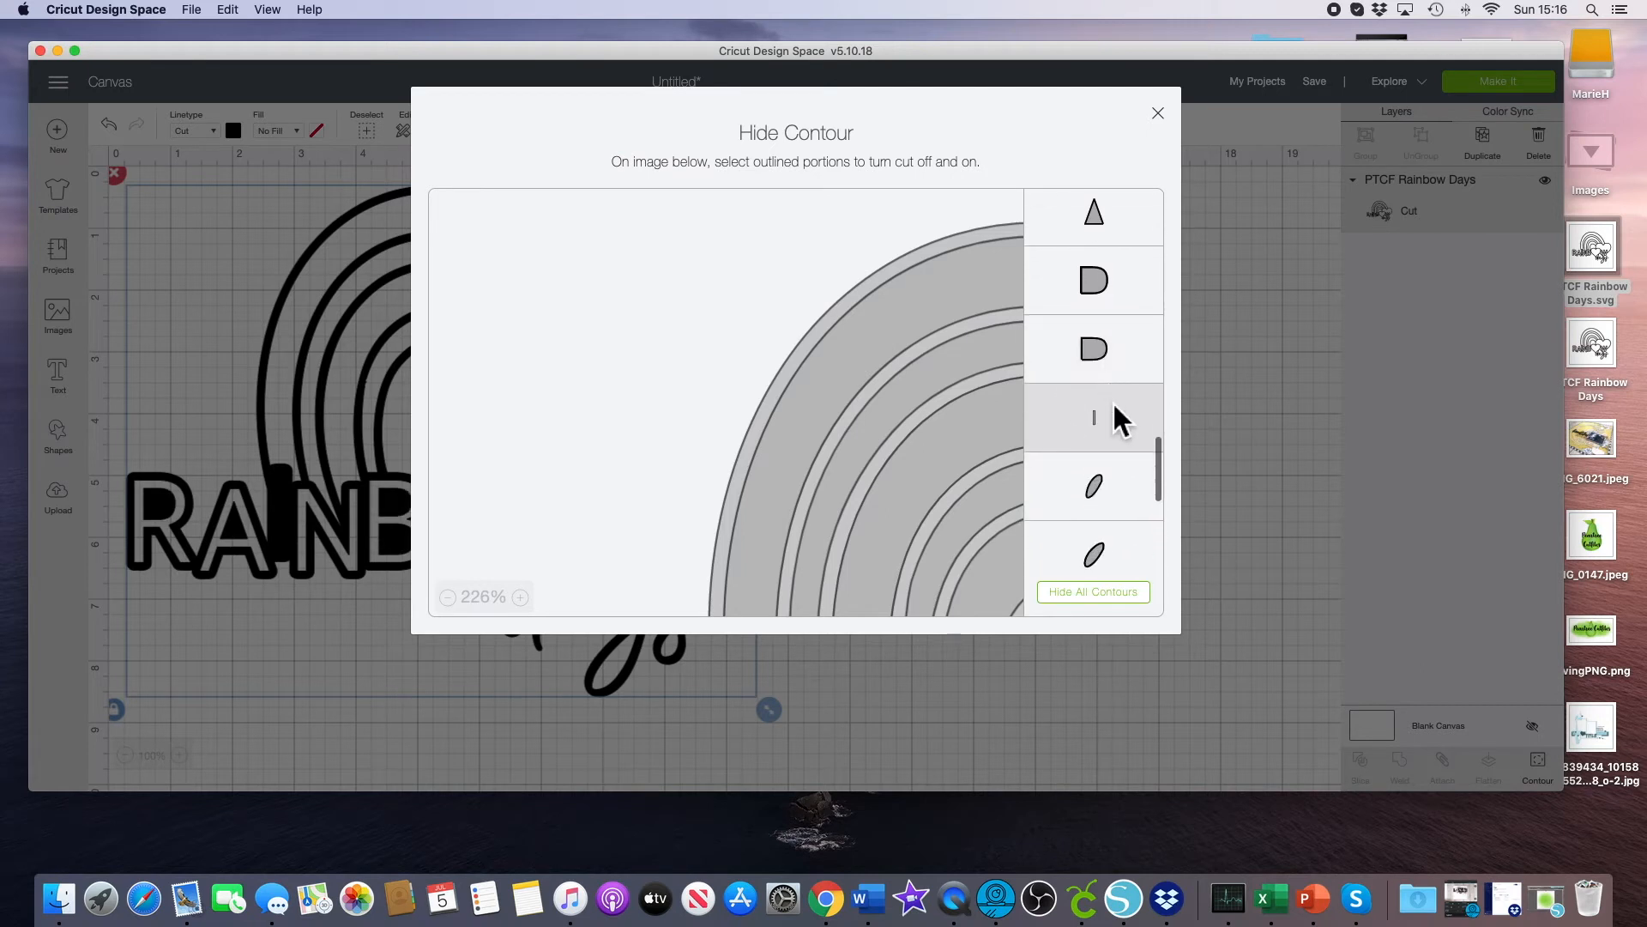
left_click(1114, 403)
Turn on the remaining small D-shaped and triangular contours and return to the canvas with the full outline design.
scroll(1115, 436, "down", 4)
left_click(1119, 359)
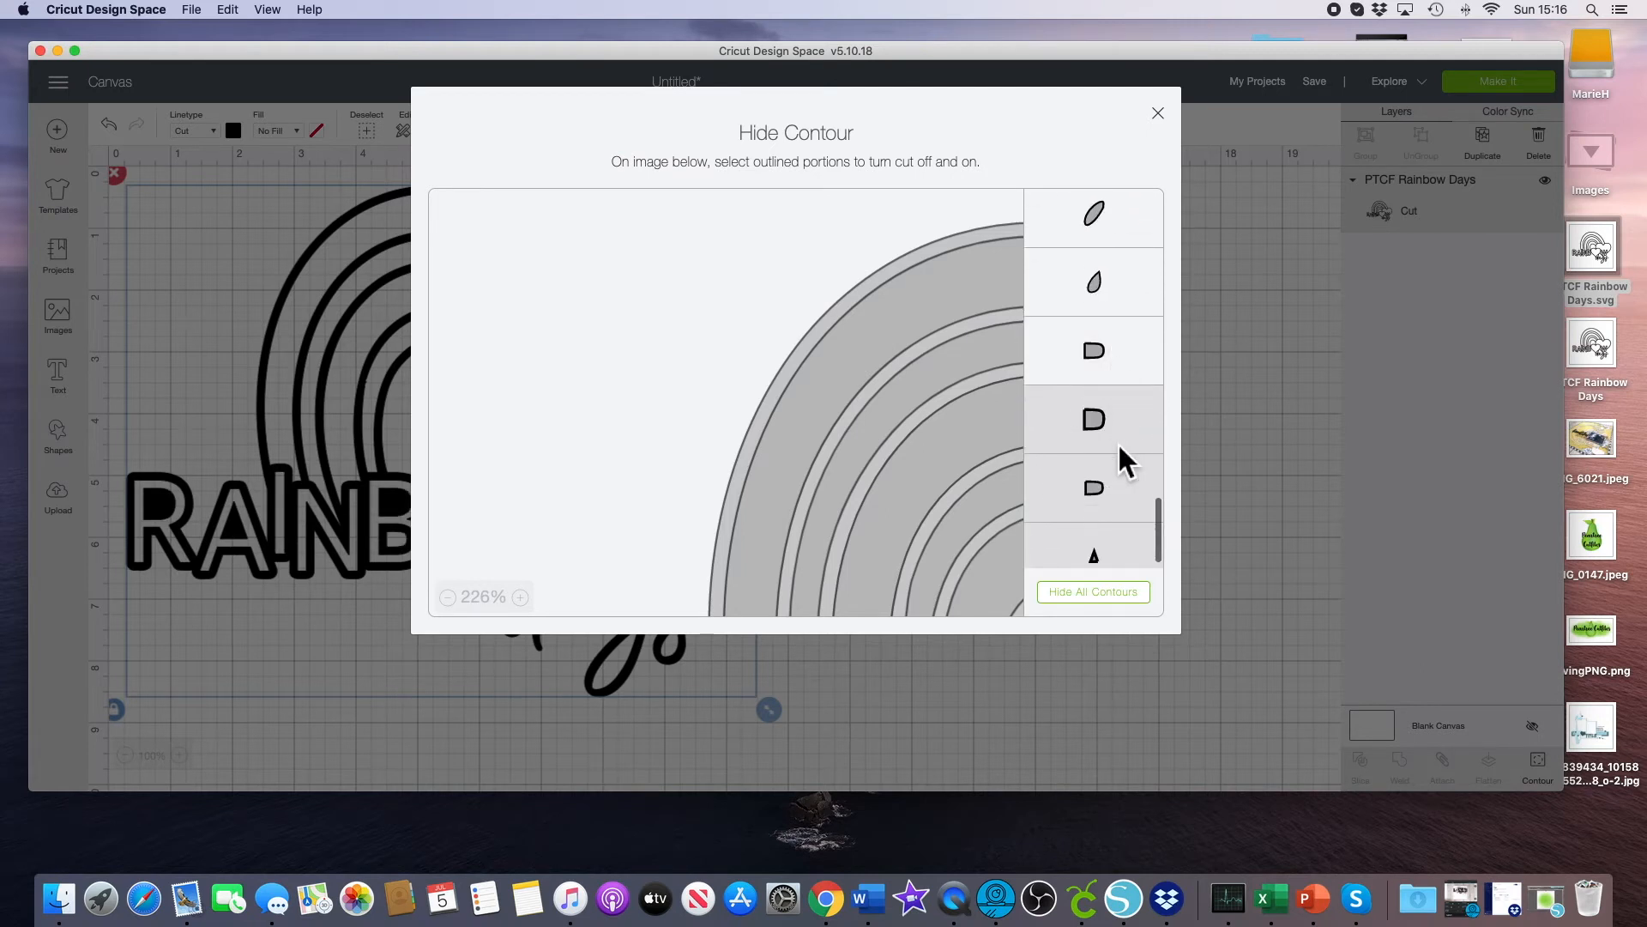
left_click(1119, 442)
left_click(1120, 489)
left_click(1121, 542)
scroll(1122, 542, "down", 1)
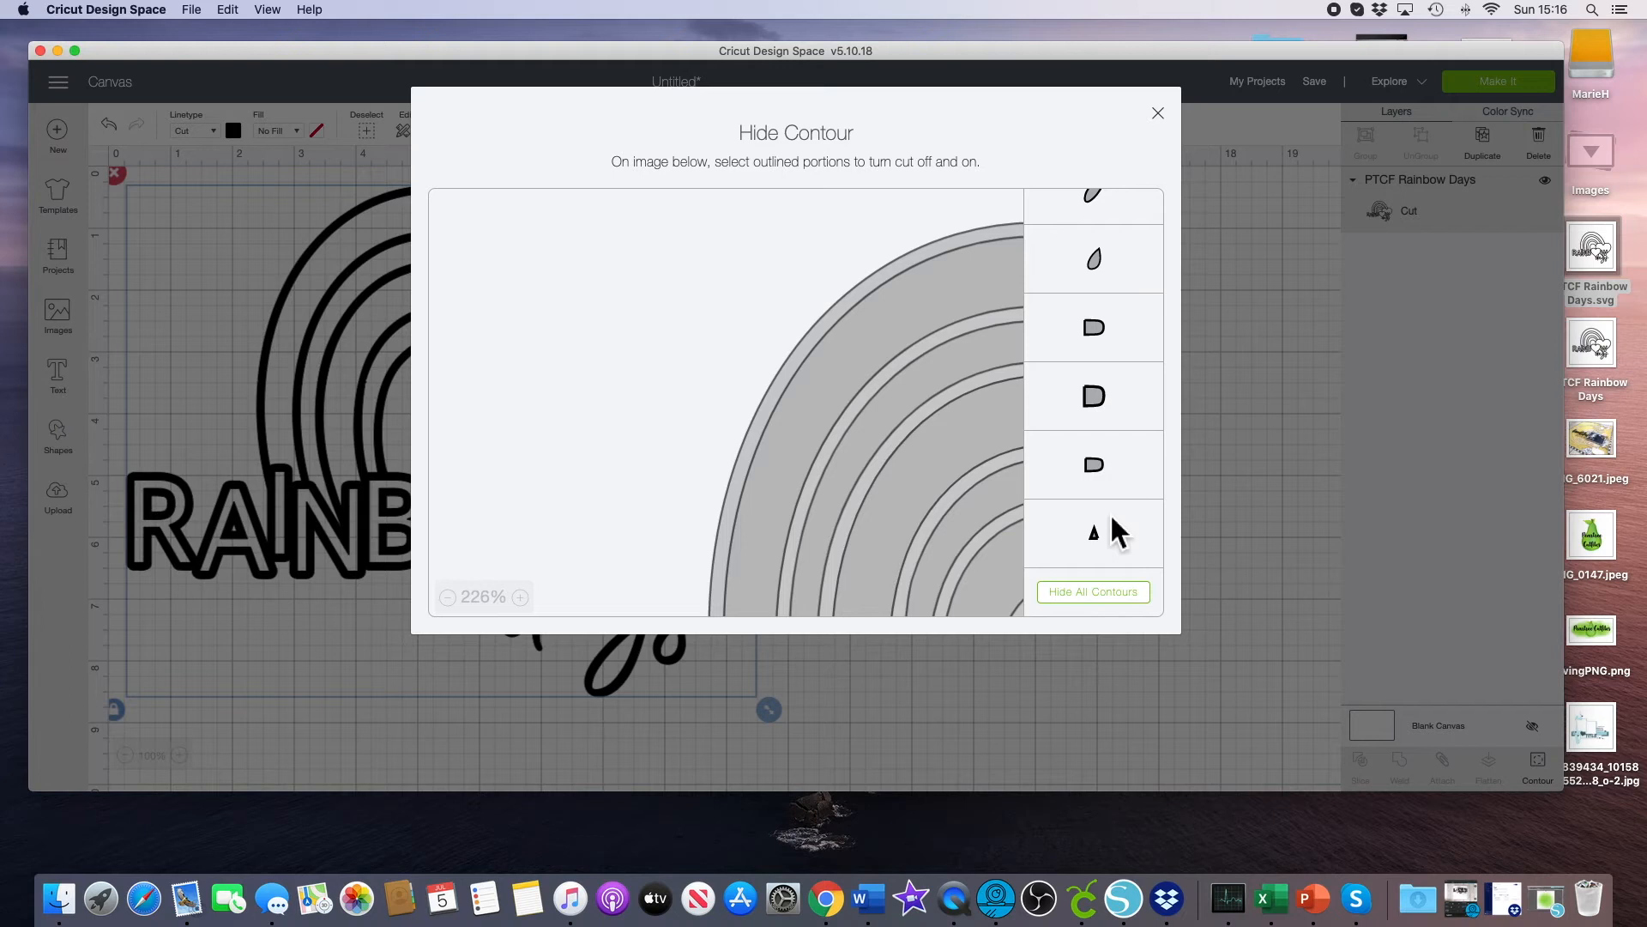
left_click(1111, 468)
left_click(1114, 399)
left_click(1117, 396)
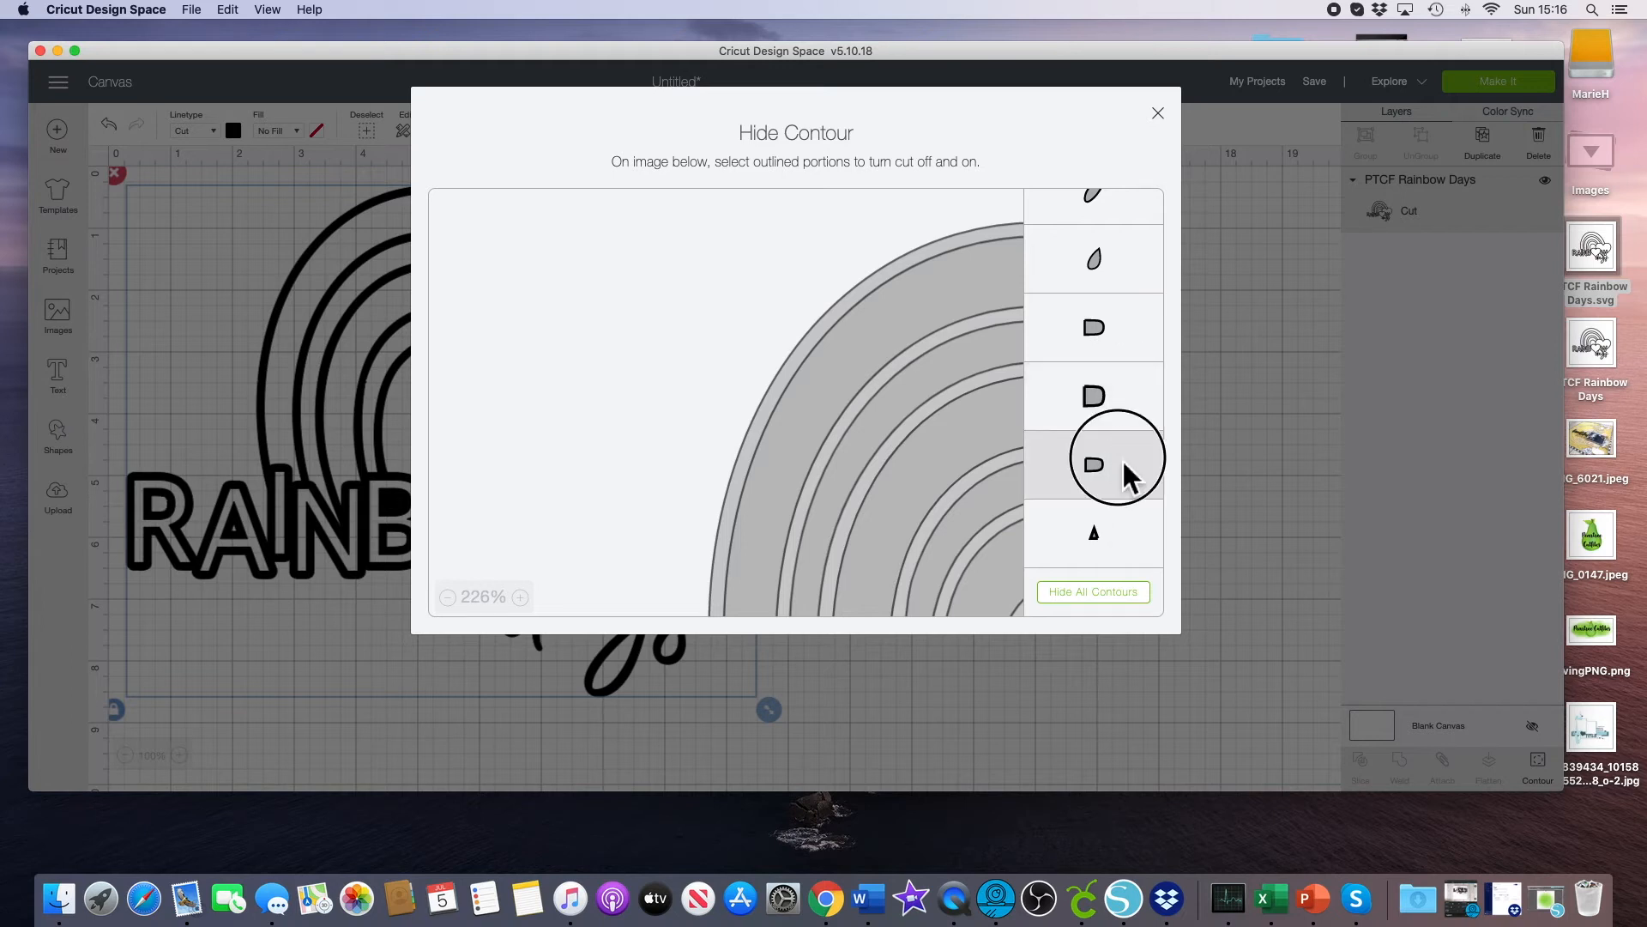
left_click(1120, 458)
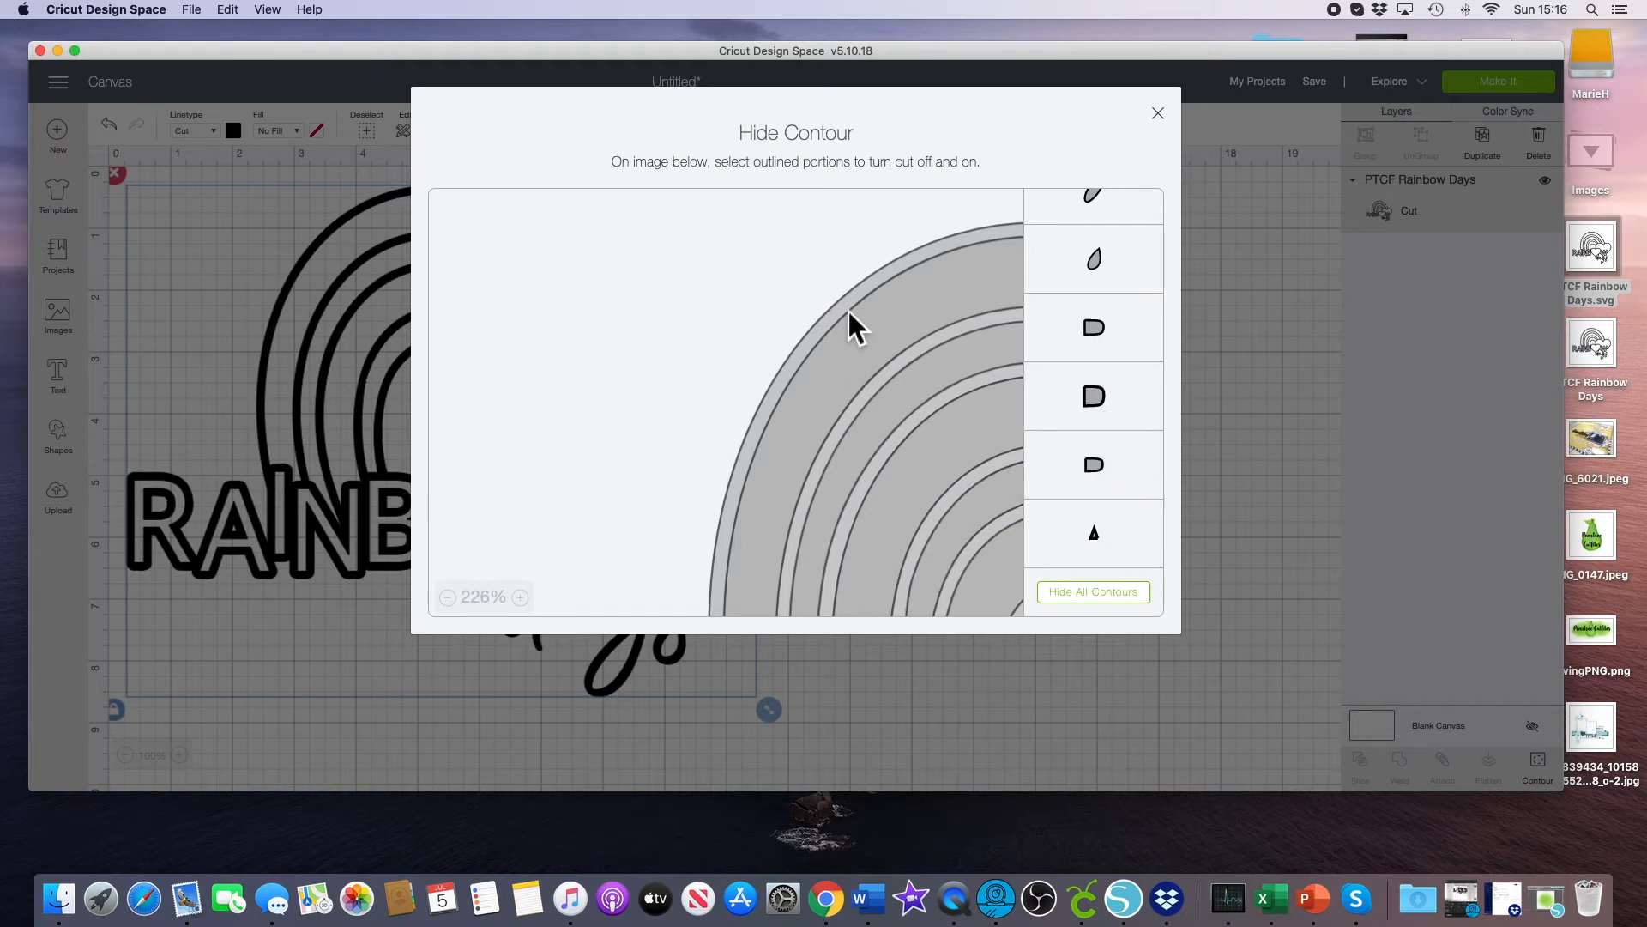
left_click(1159, 113)
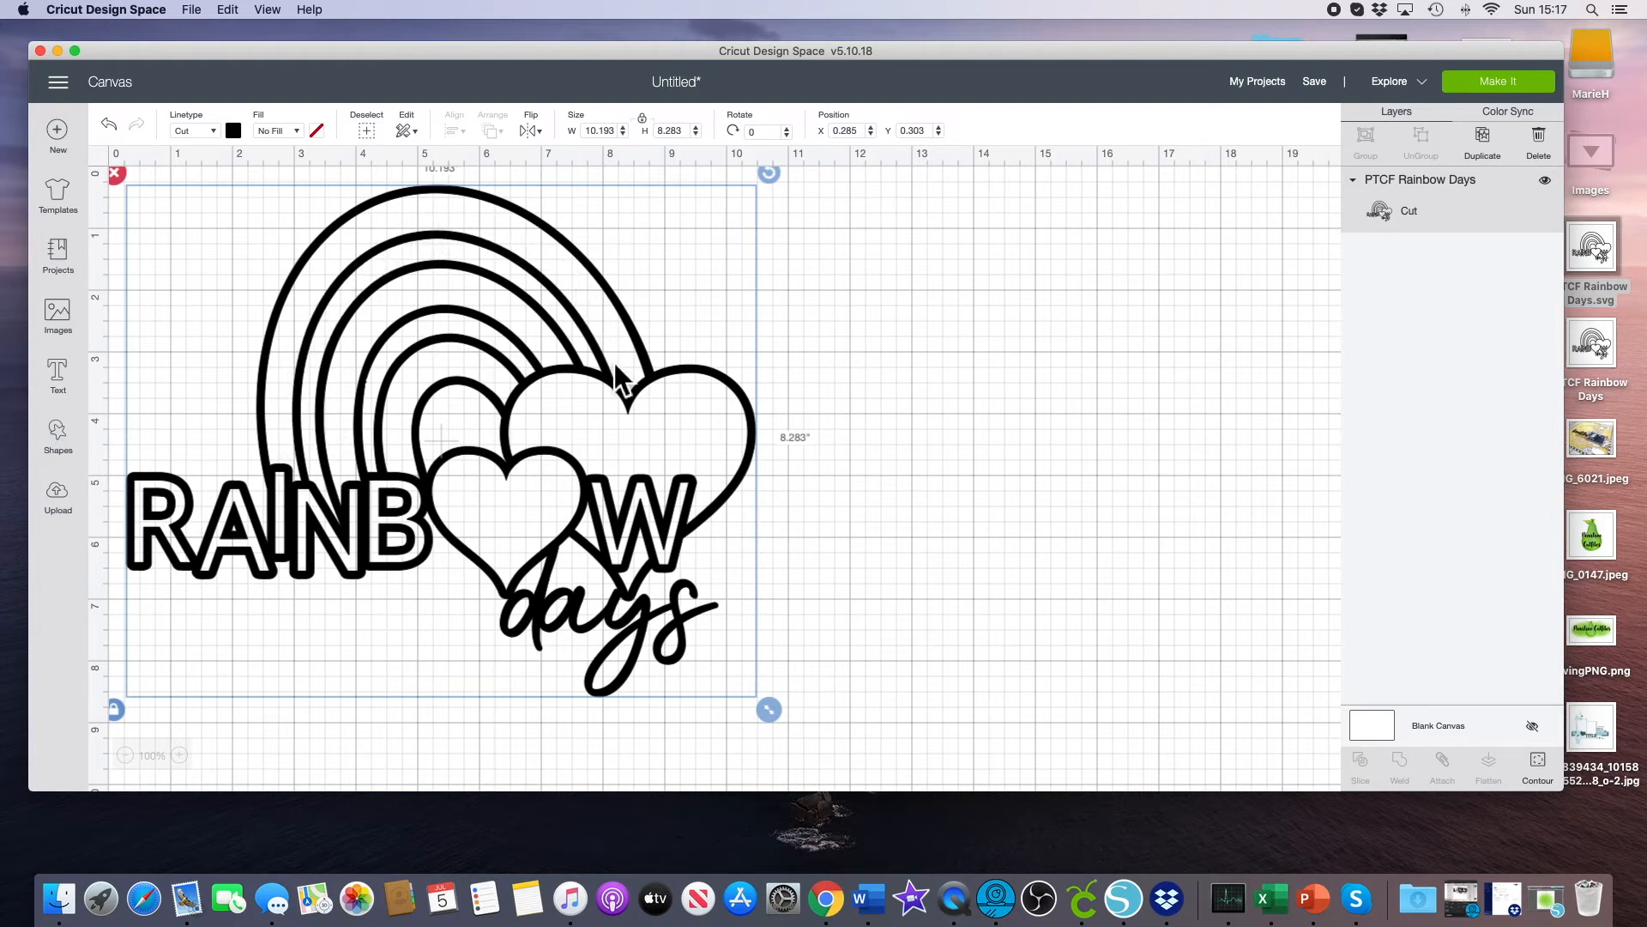
Try the outermost rainbow band alone over the solid silhouette, then show all contours with the outer silhouette turned off.
left_click(1540, 764)
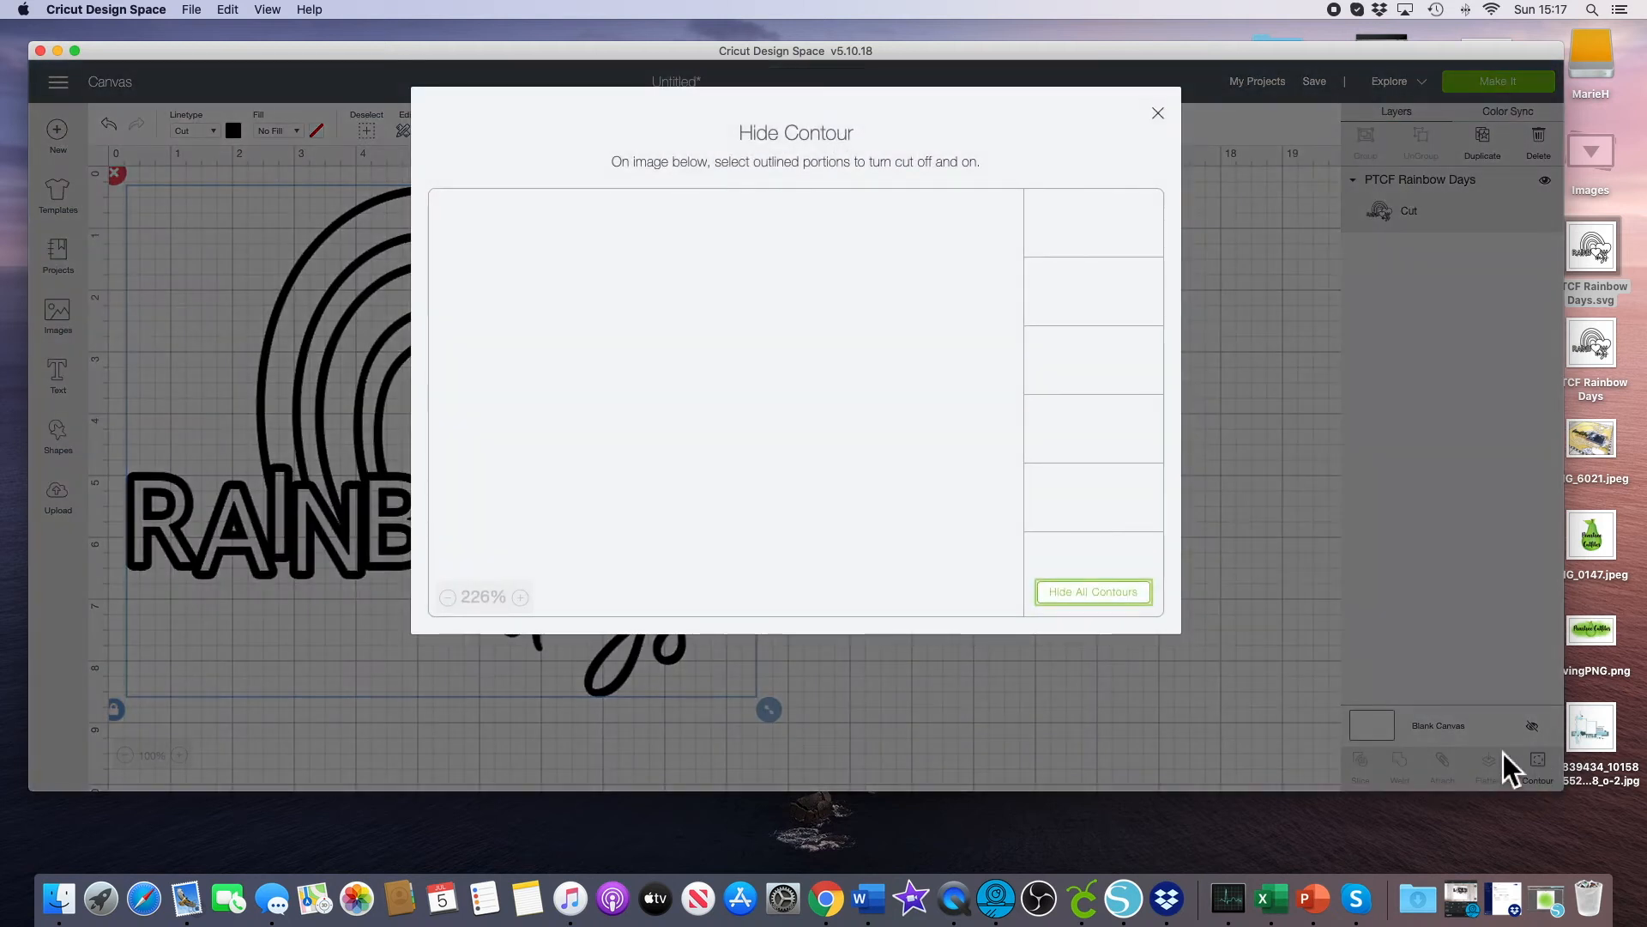
left_click(1088, 592)
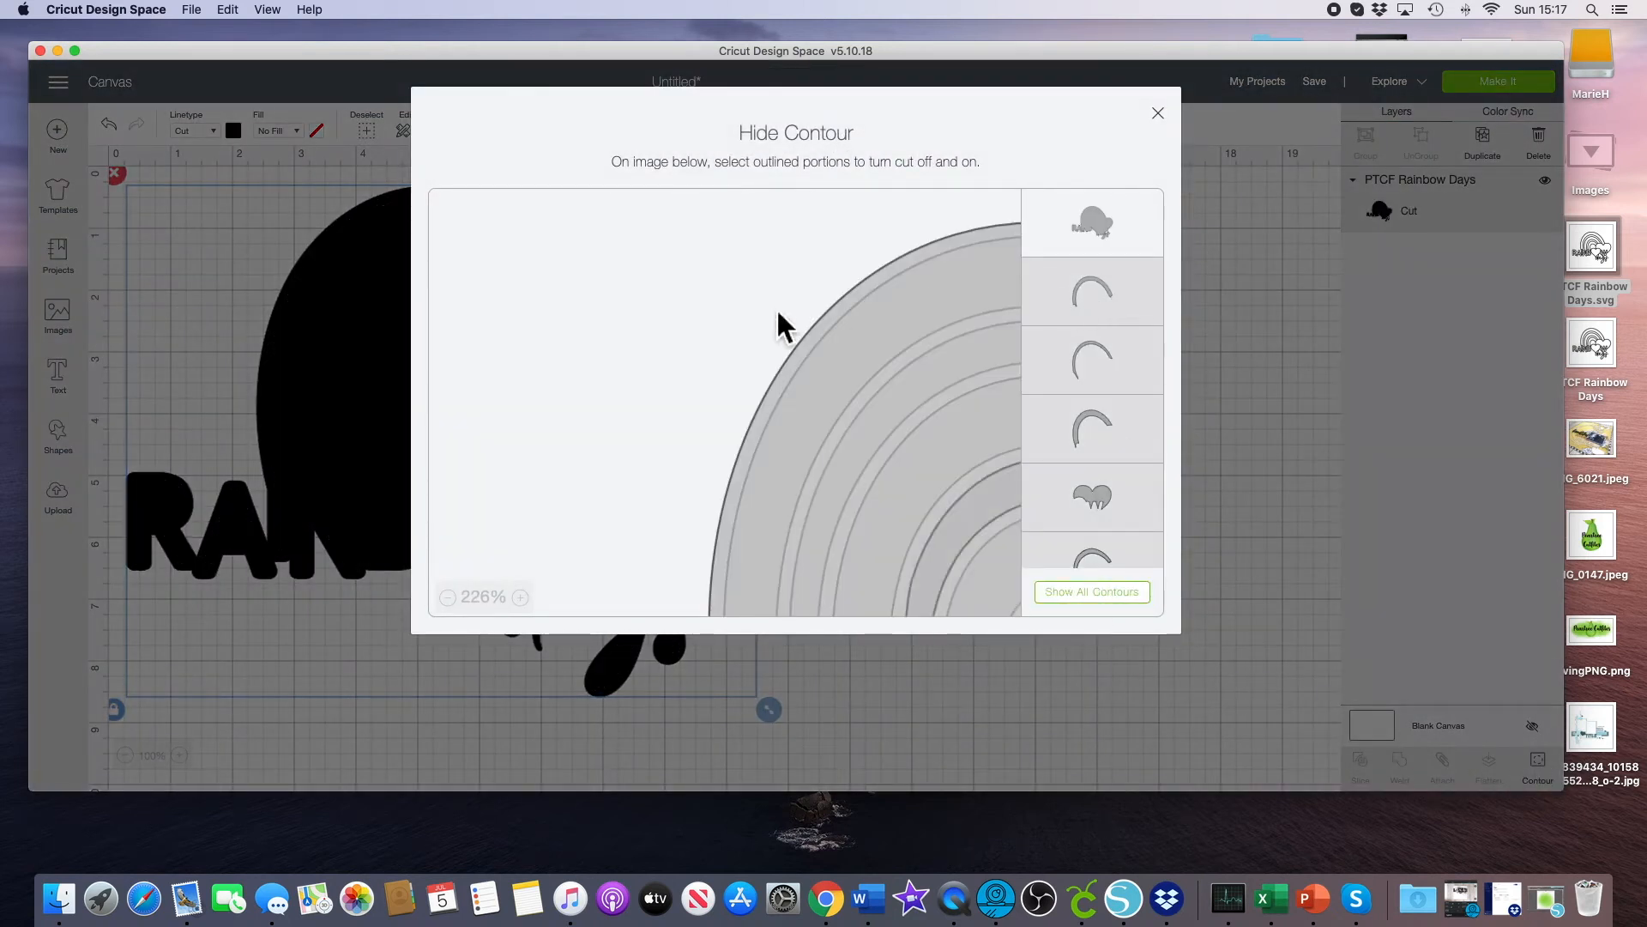
left_click(913, 316)
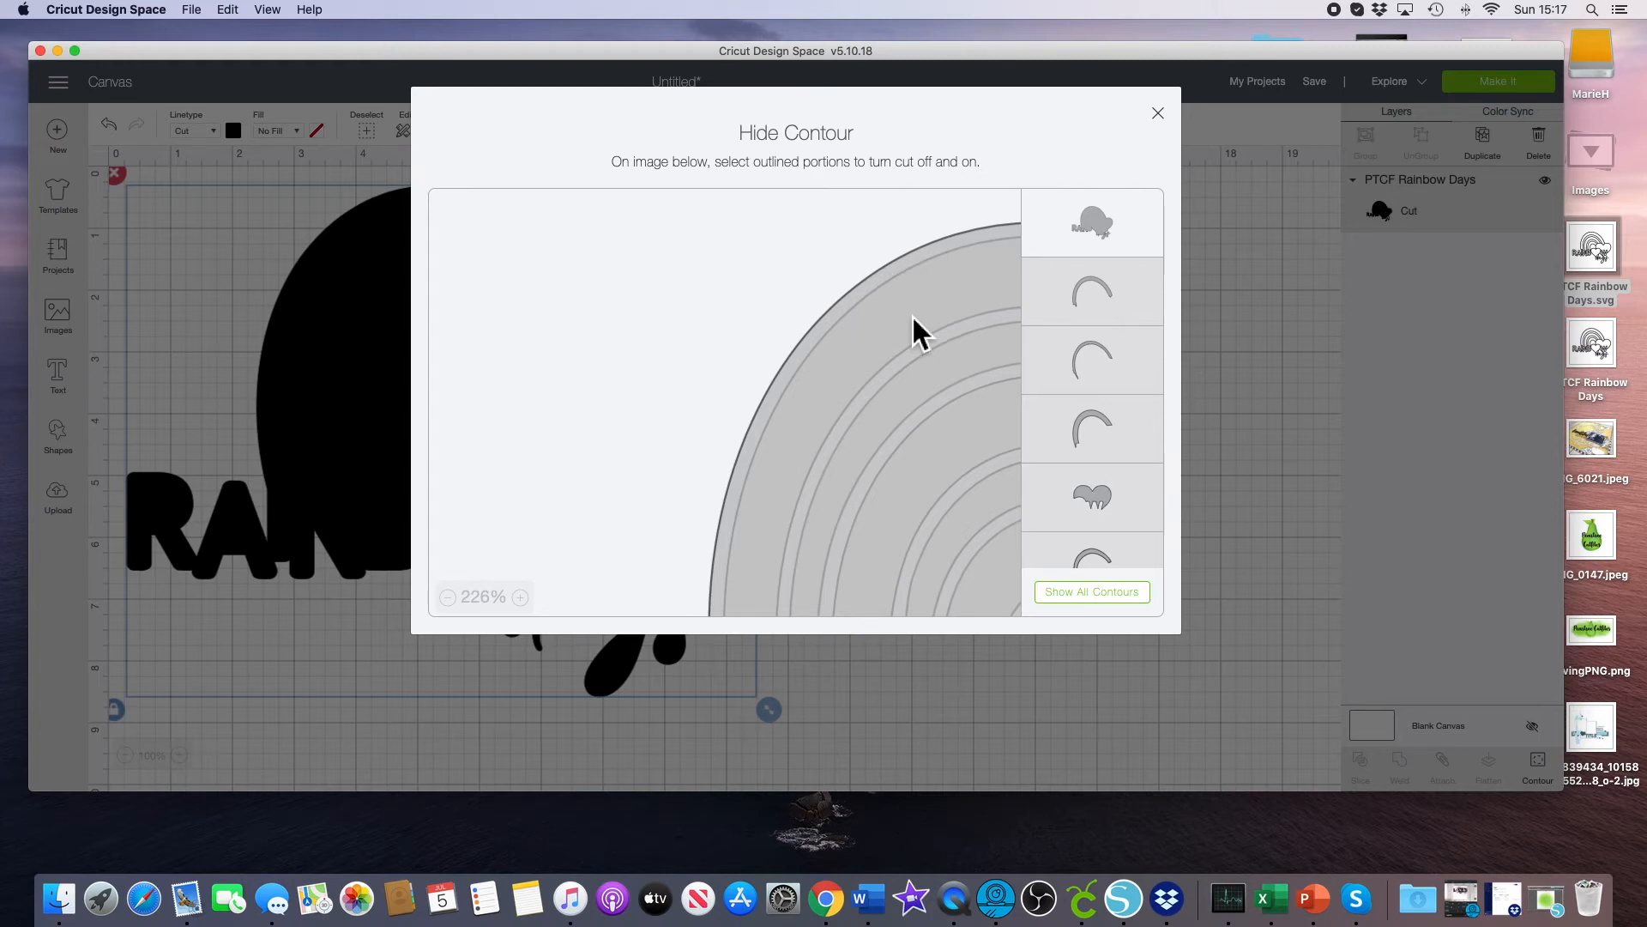
left_click(1134, 295)
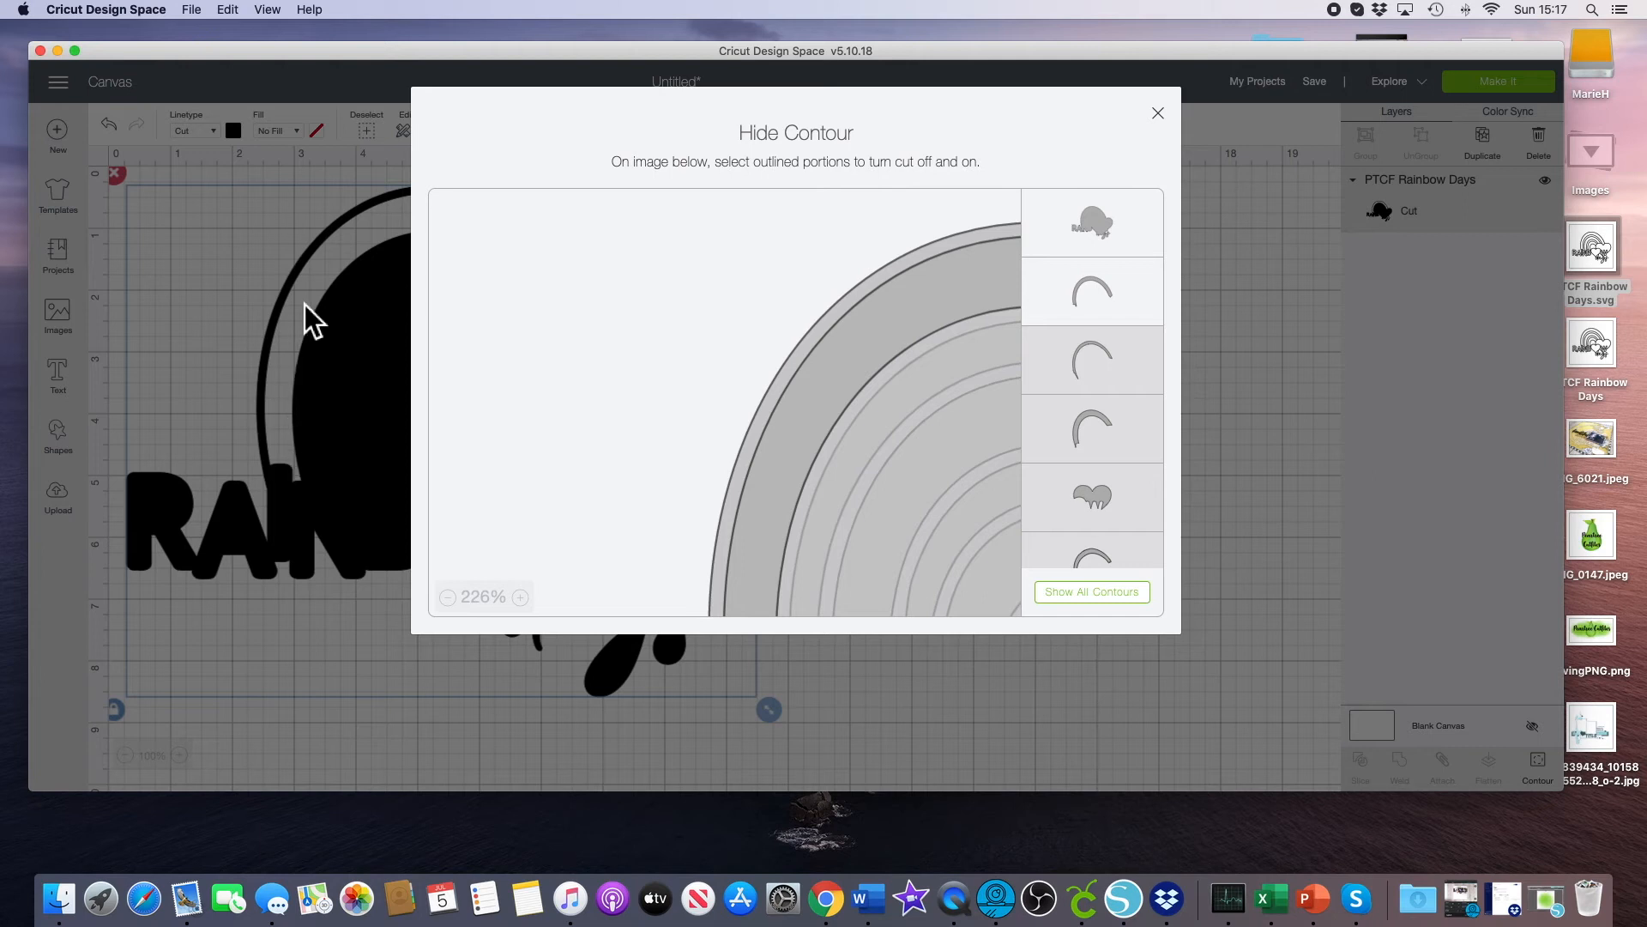
left_click(1105, 595)
left_click(1109, 220)
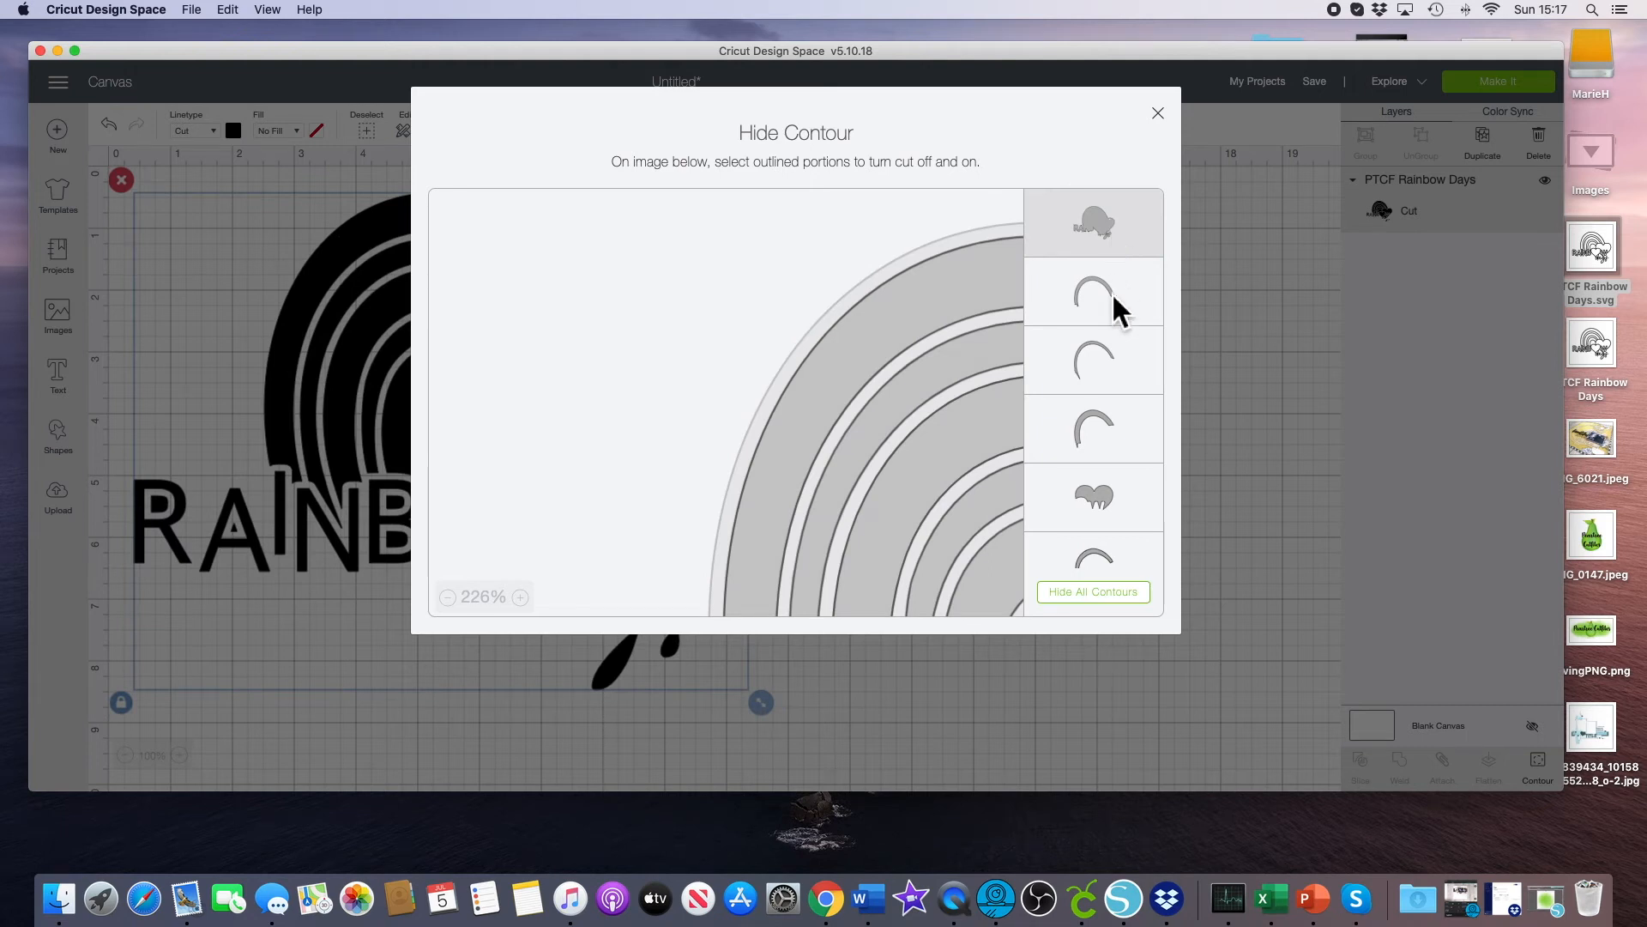
Isolate the outermost rainbow band by hiding every other contour, including the outer silhouette, and return to the canvas.
left_click(1094, 591)
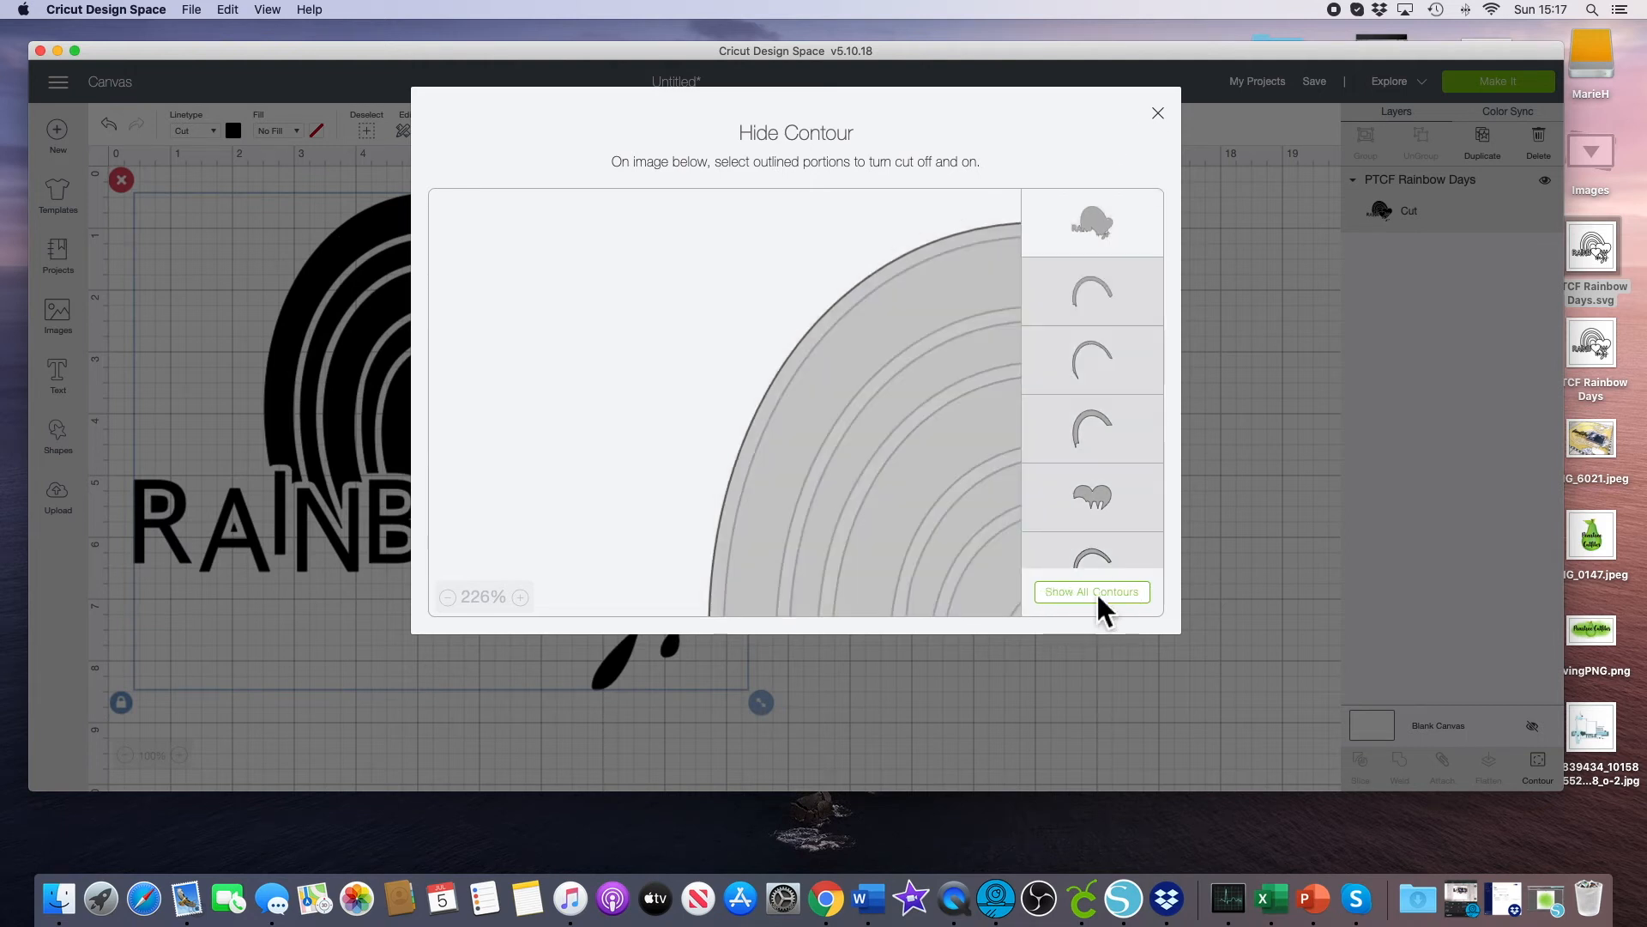
left_click(1114, 222)
left_click(1113, 209)
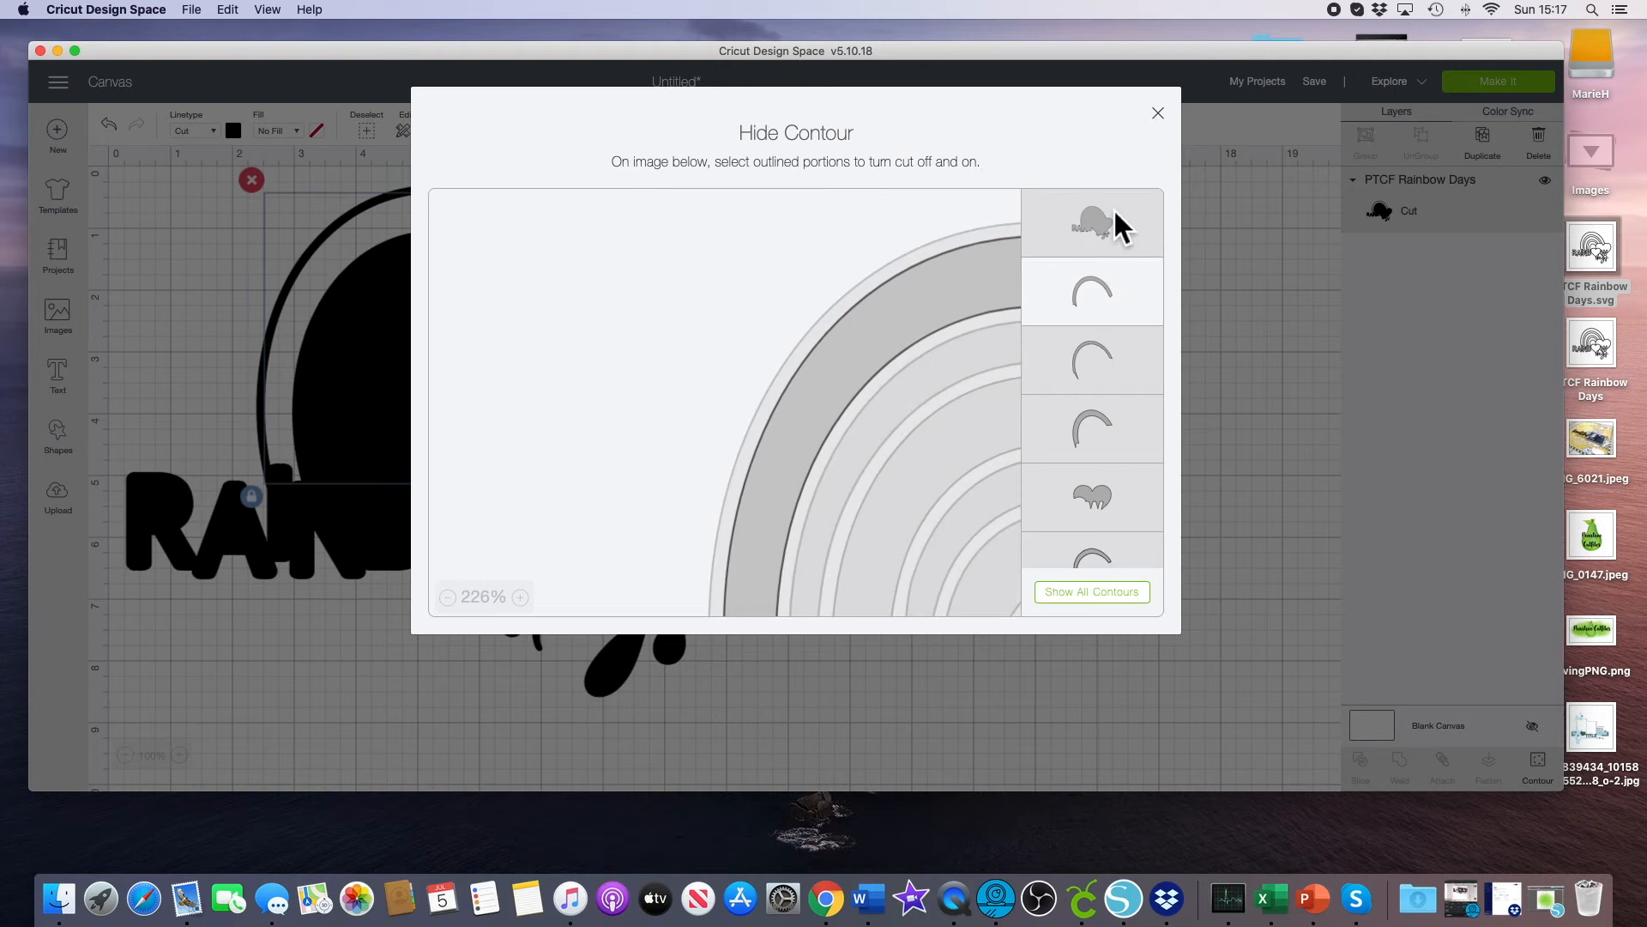
left_click(1159, 113)
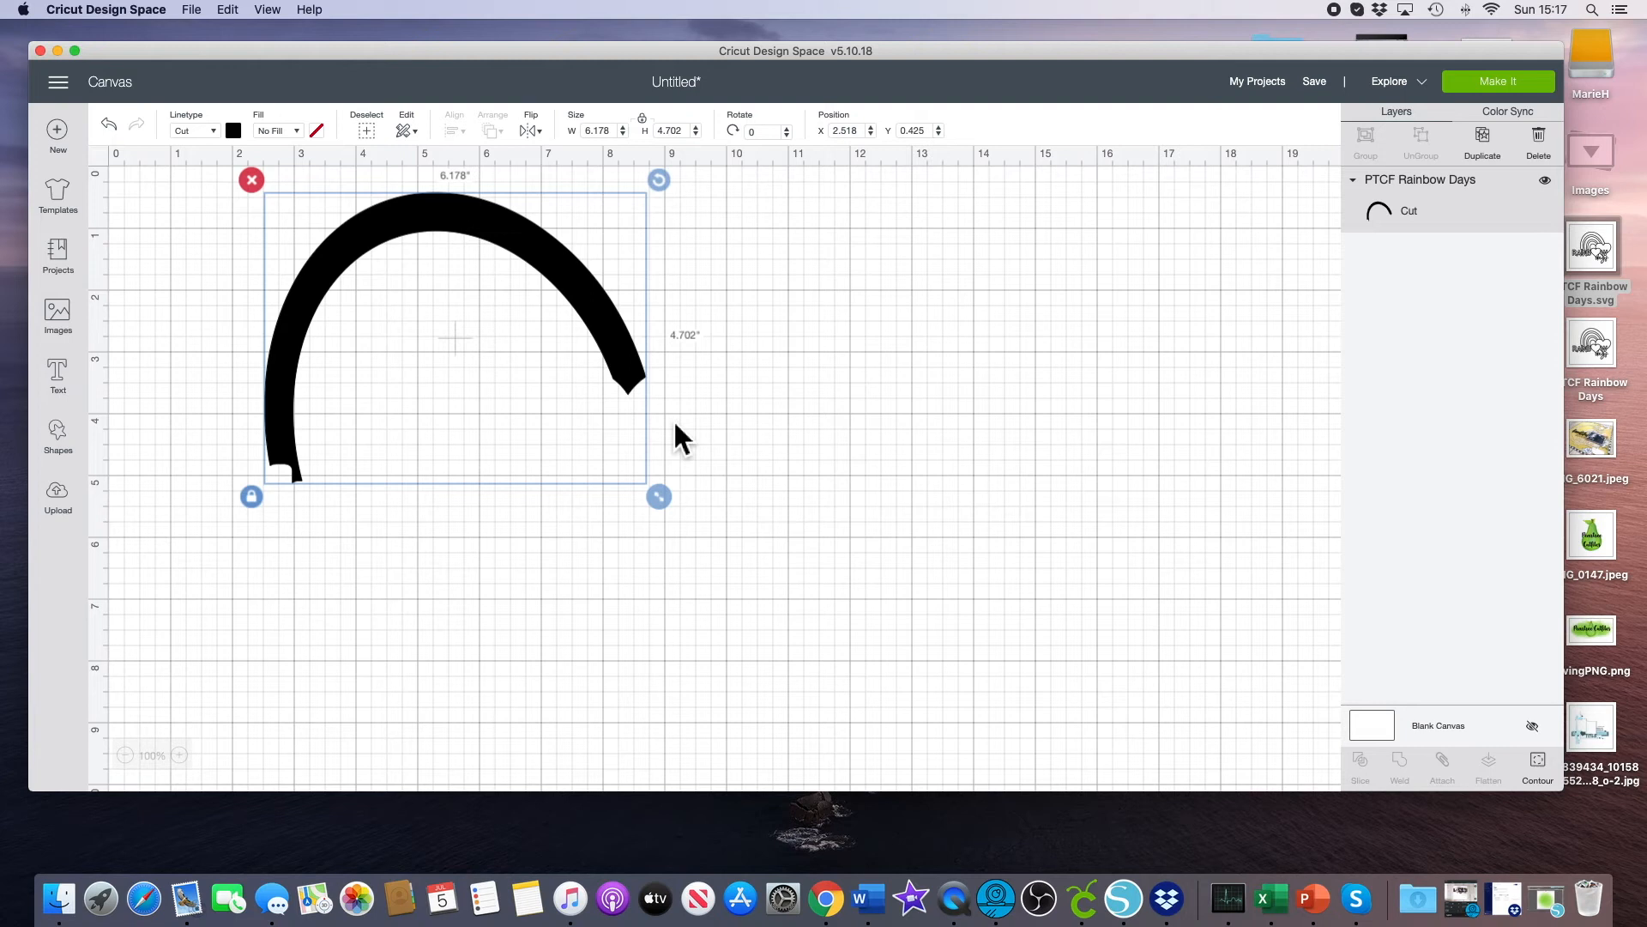
Reopen Contour and isolate the second rainbow band, followed by the third band on its own.
left_click(1538, 762)
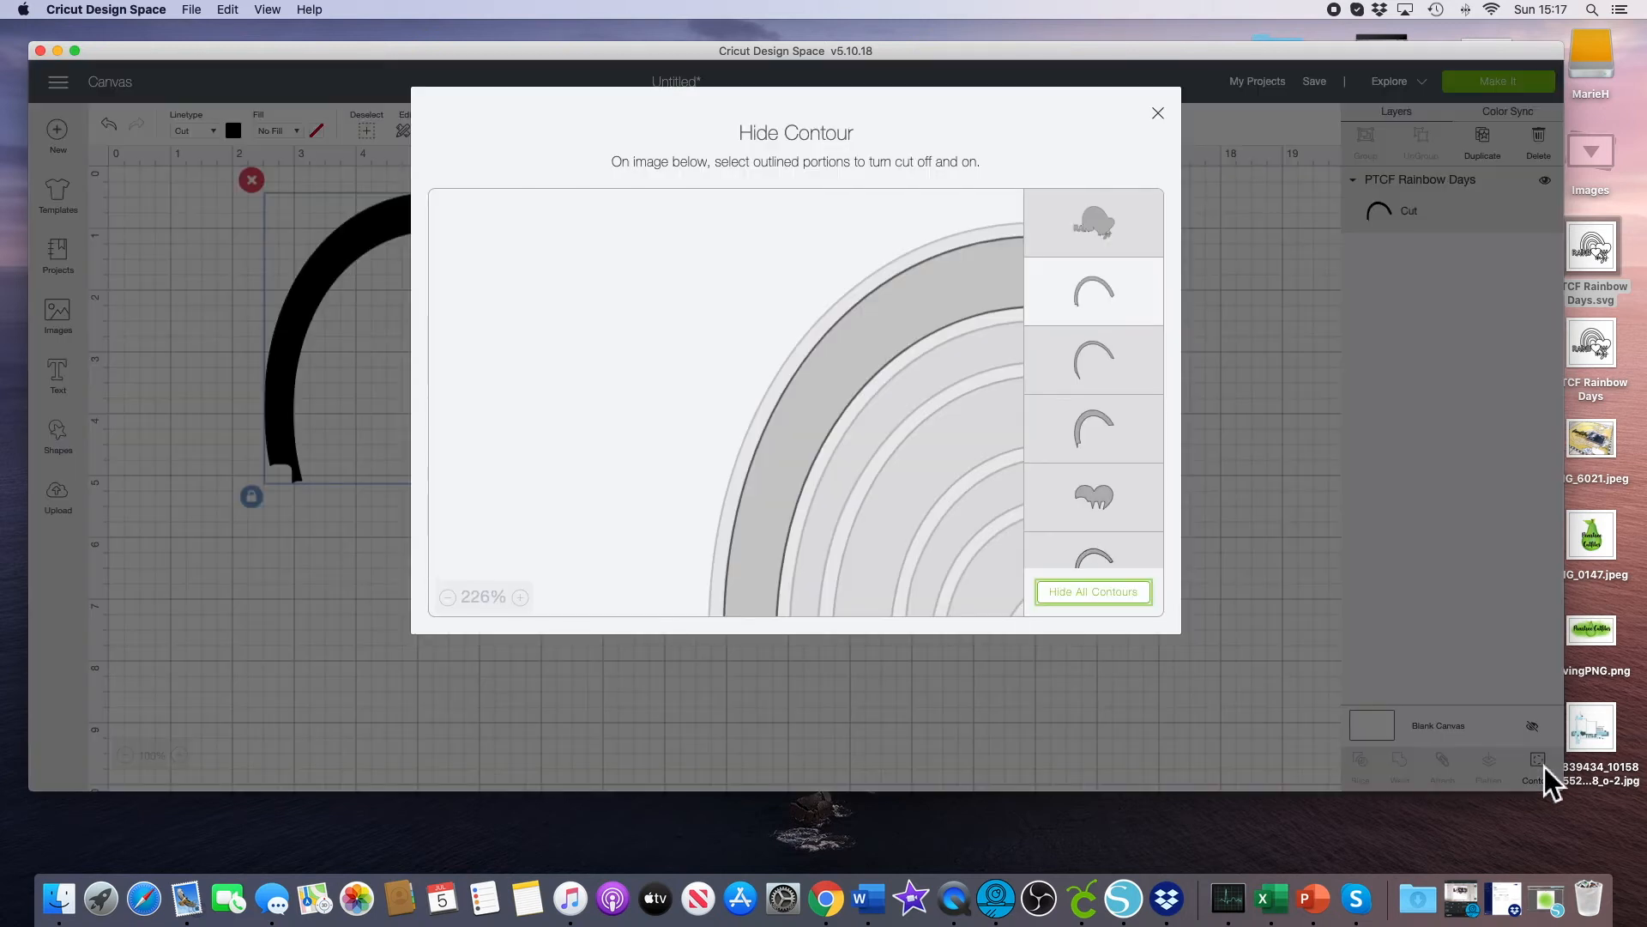
left_click(1111, 374)
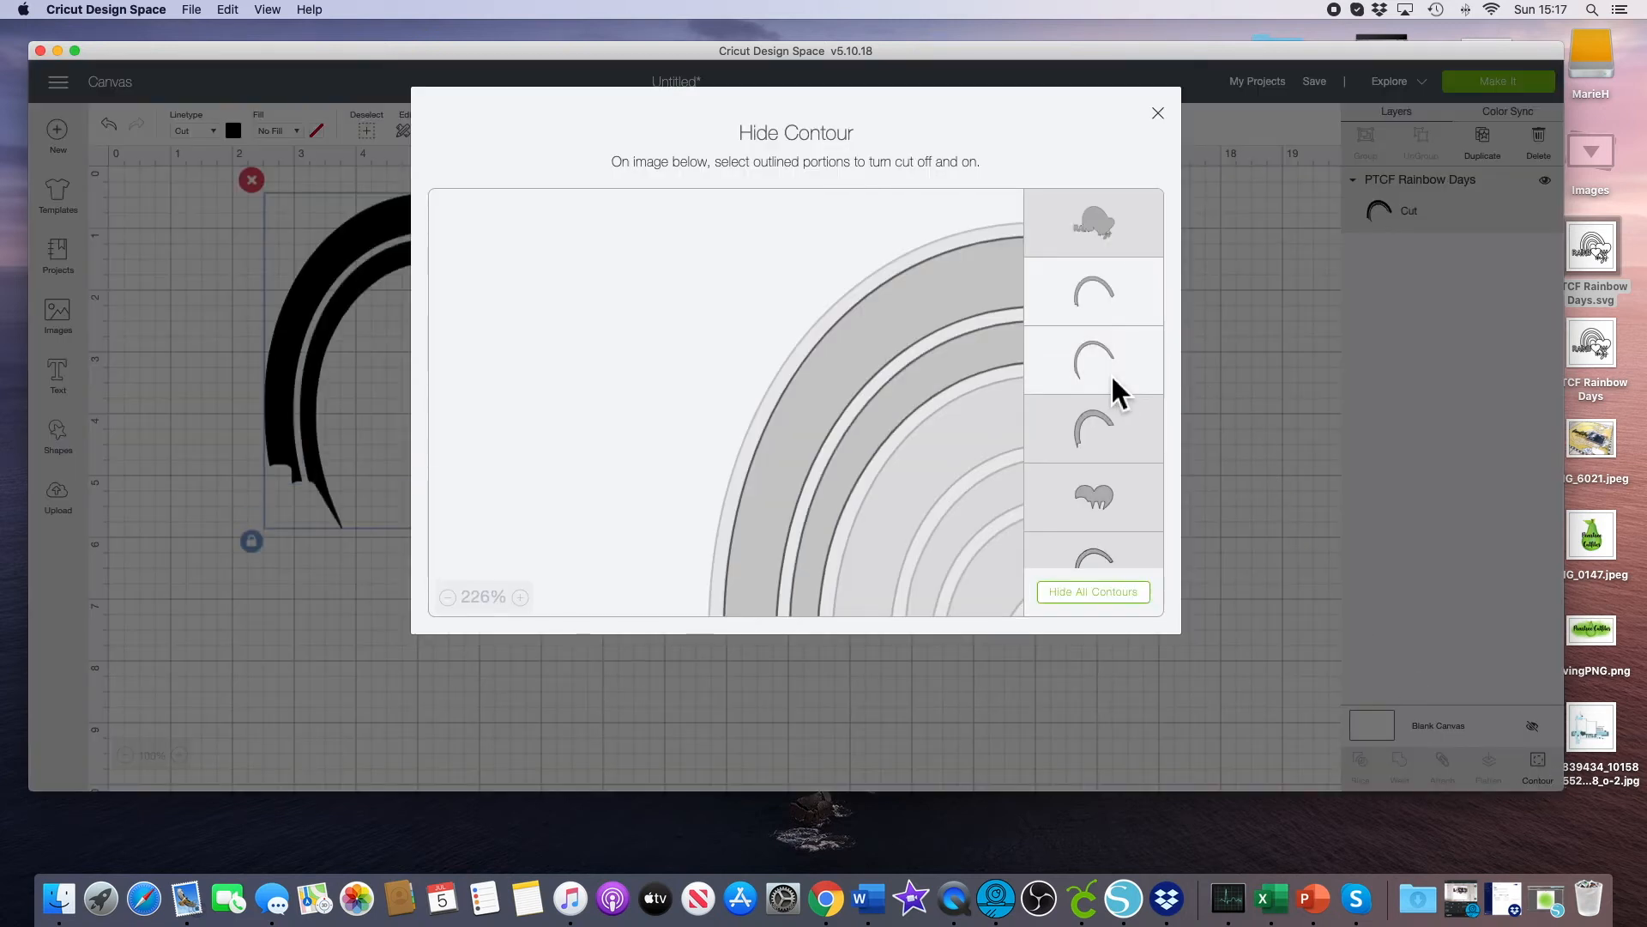
left_click(1110, 307)
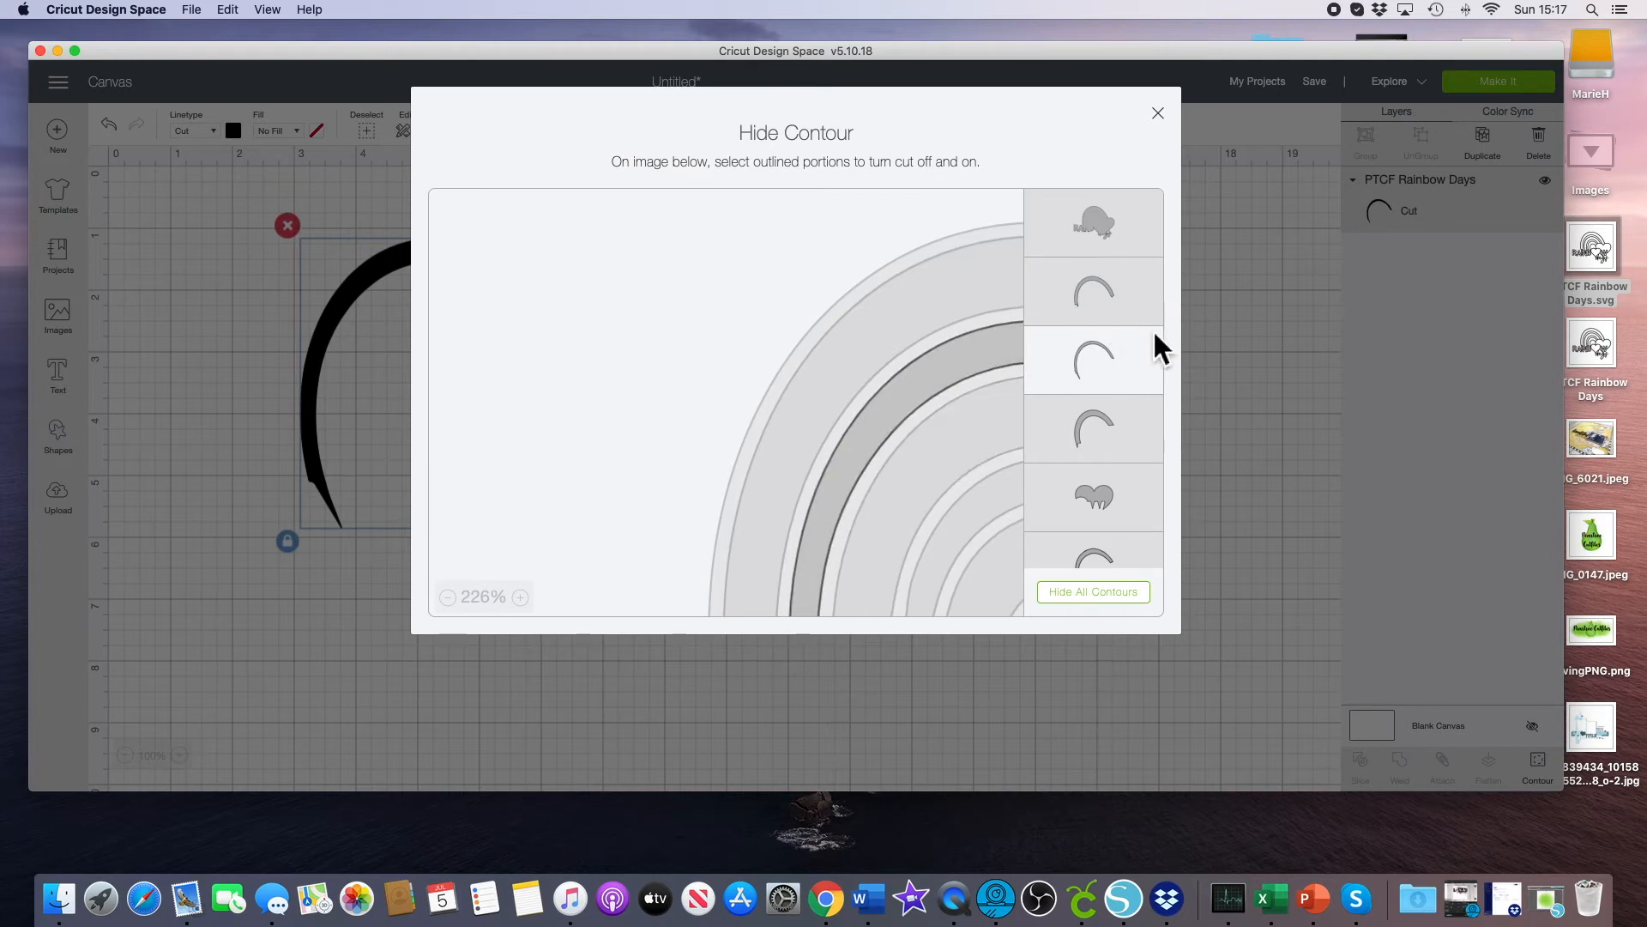
left_click(1123, 415)
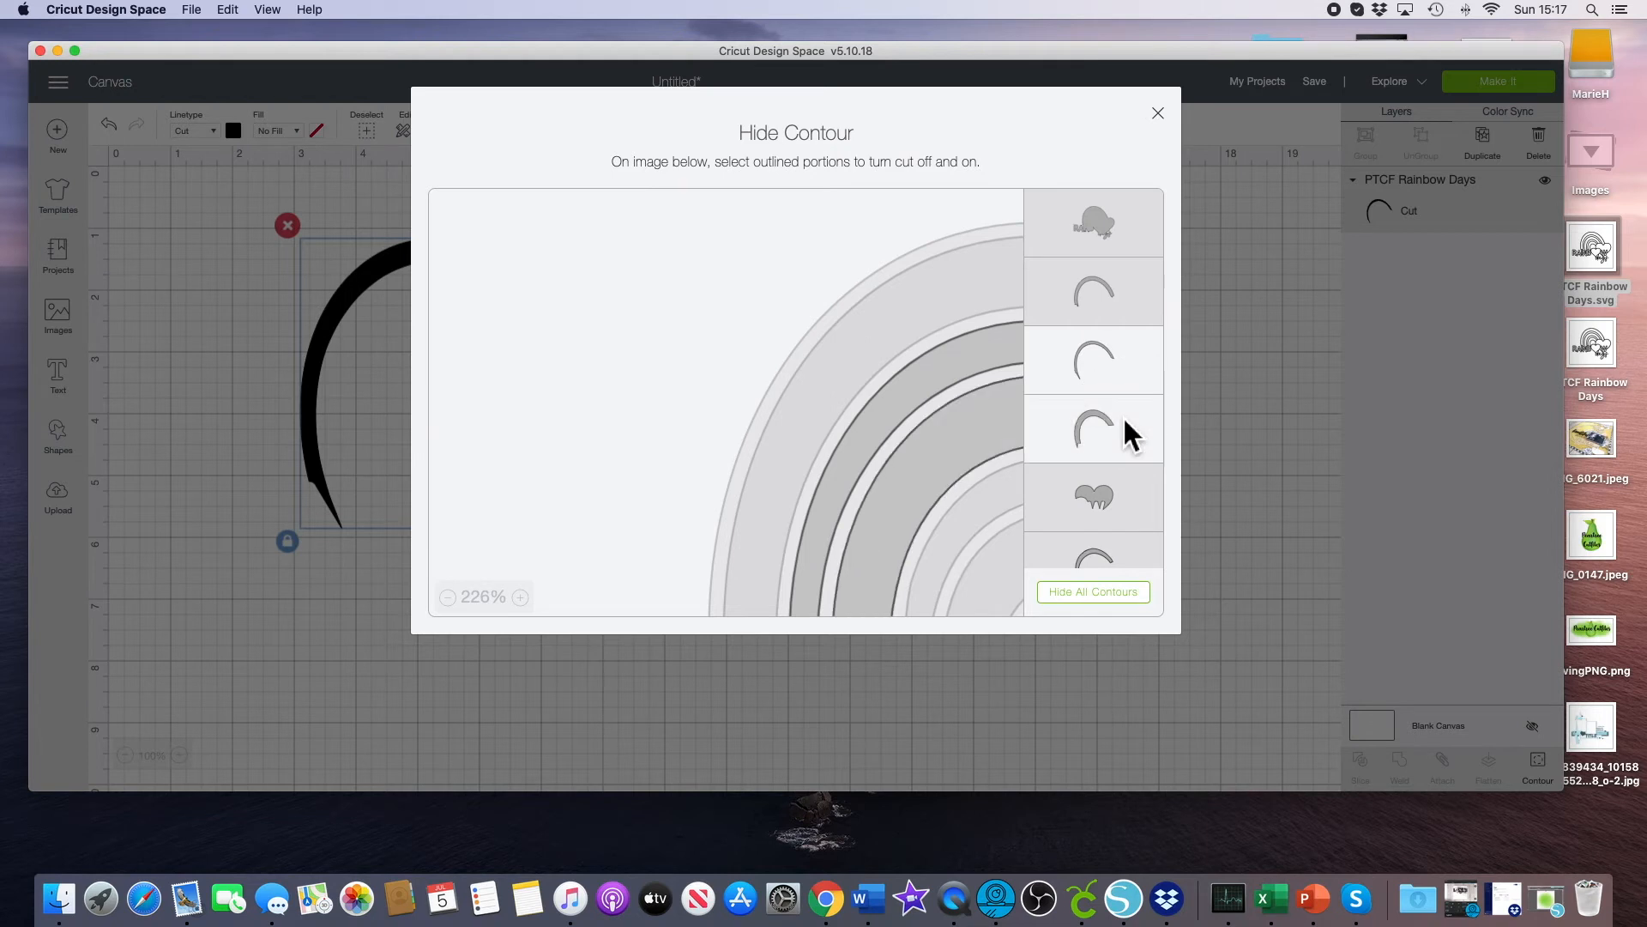
left_click(1104, 353)
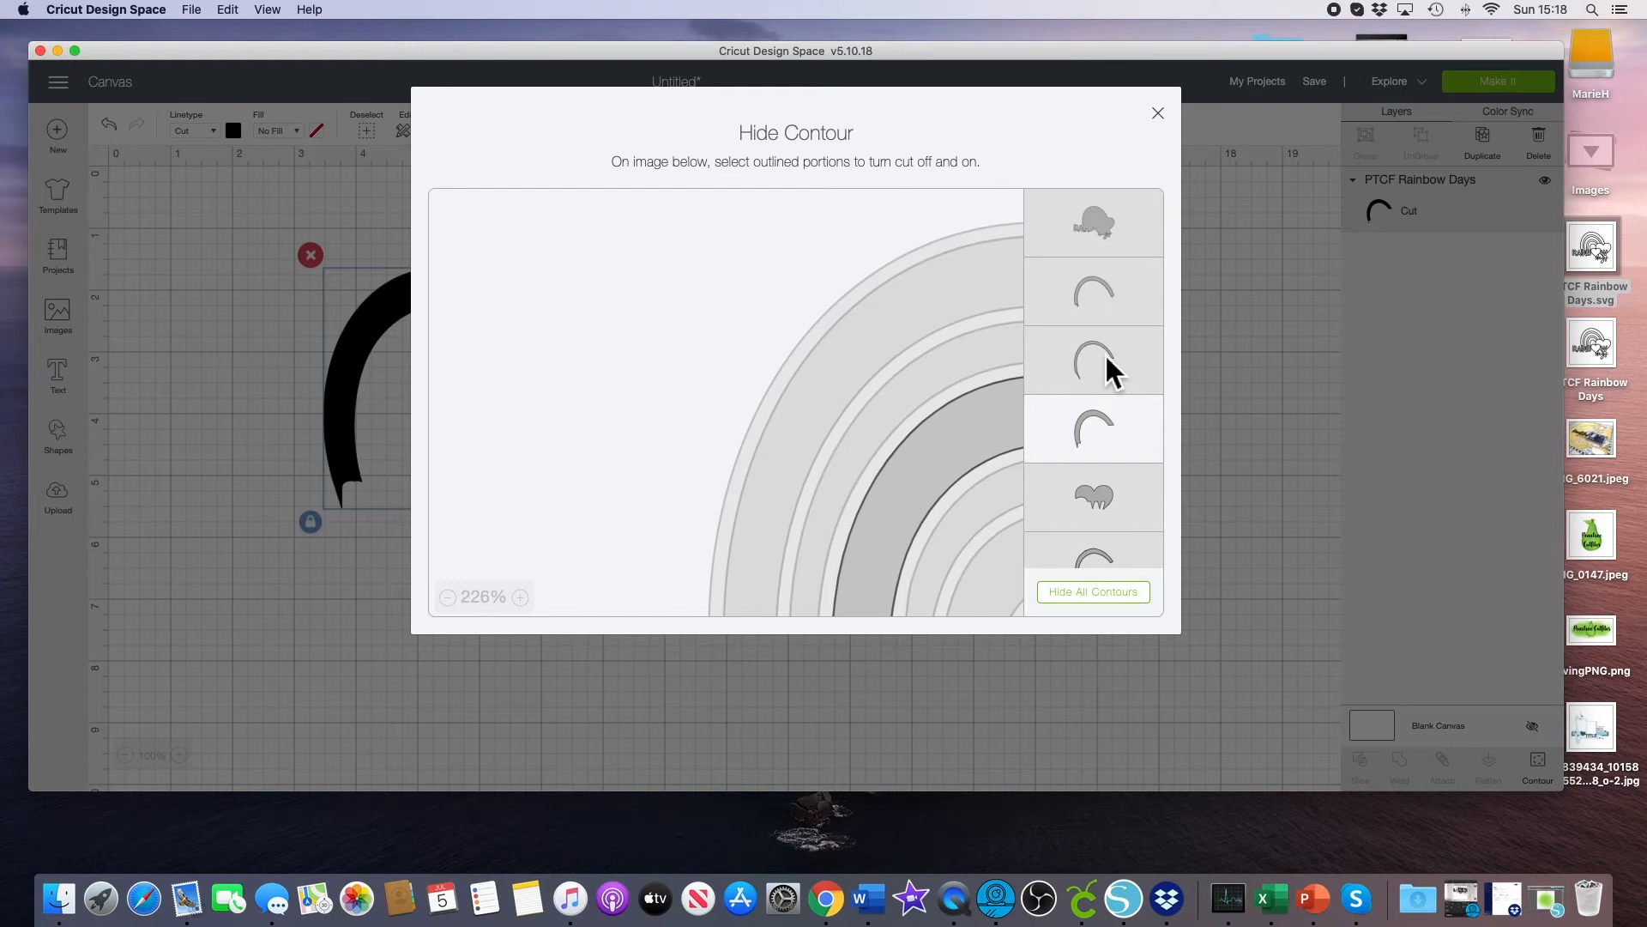
Hide all contours, show them all again, and hide them all once more to leave the solid silhouette.
left_click(1117, 593)
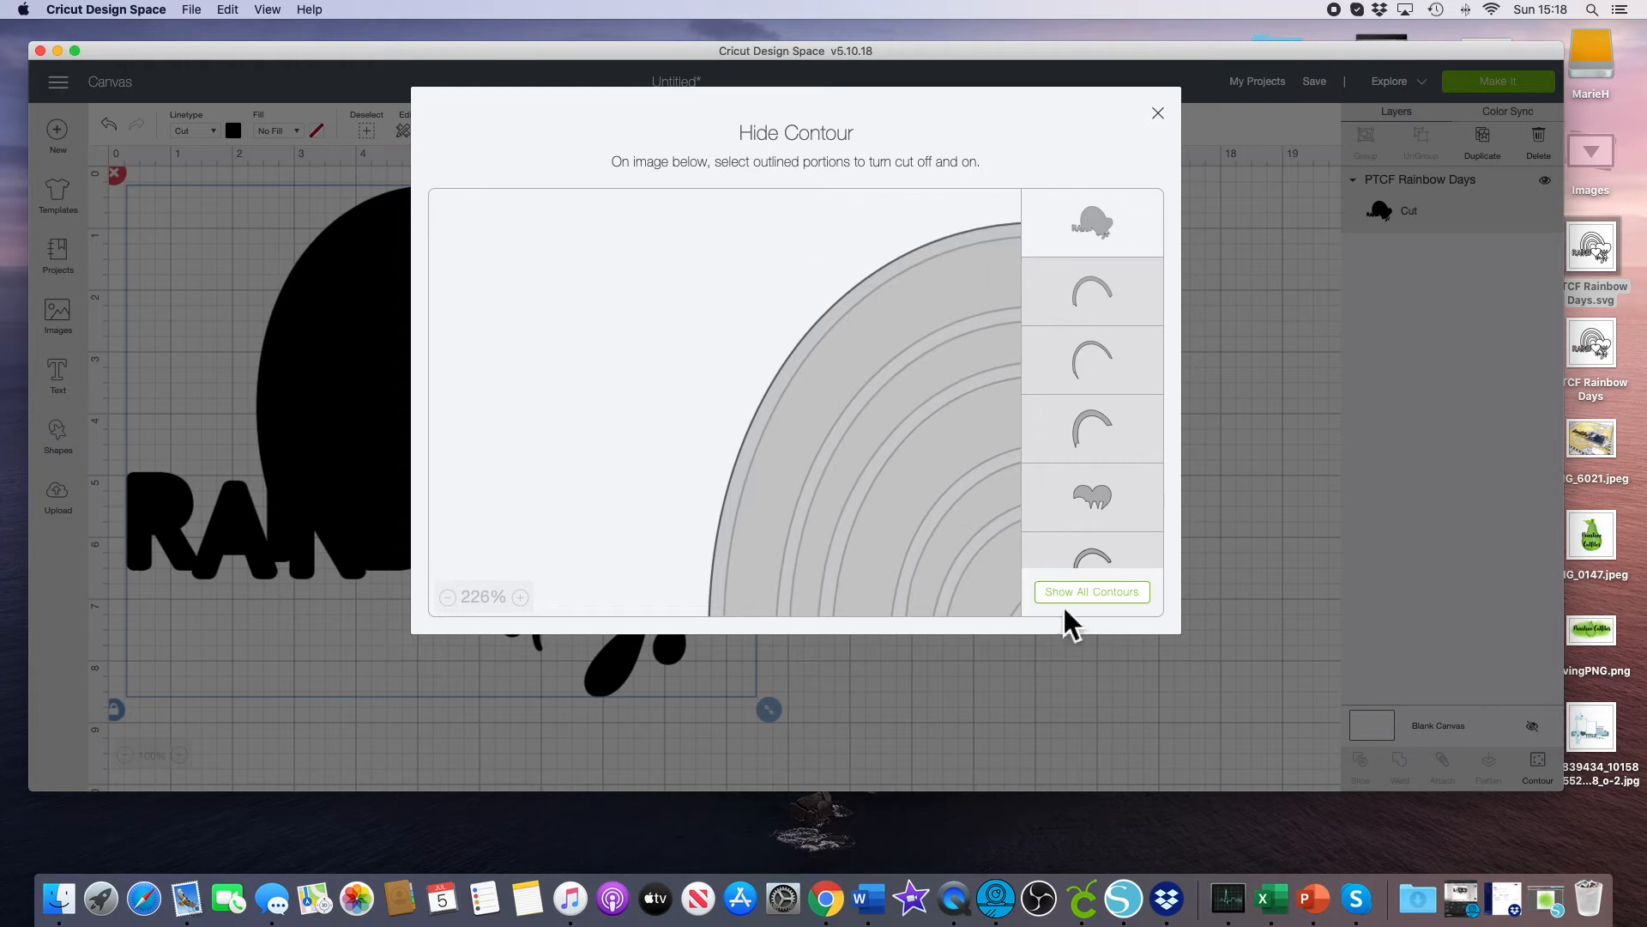
left_click(1093, 595)
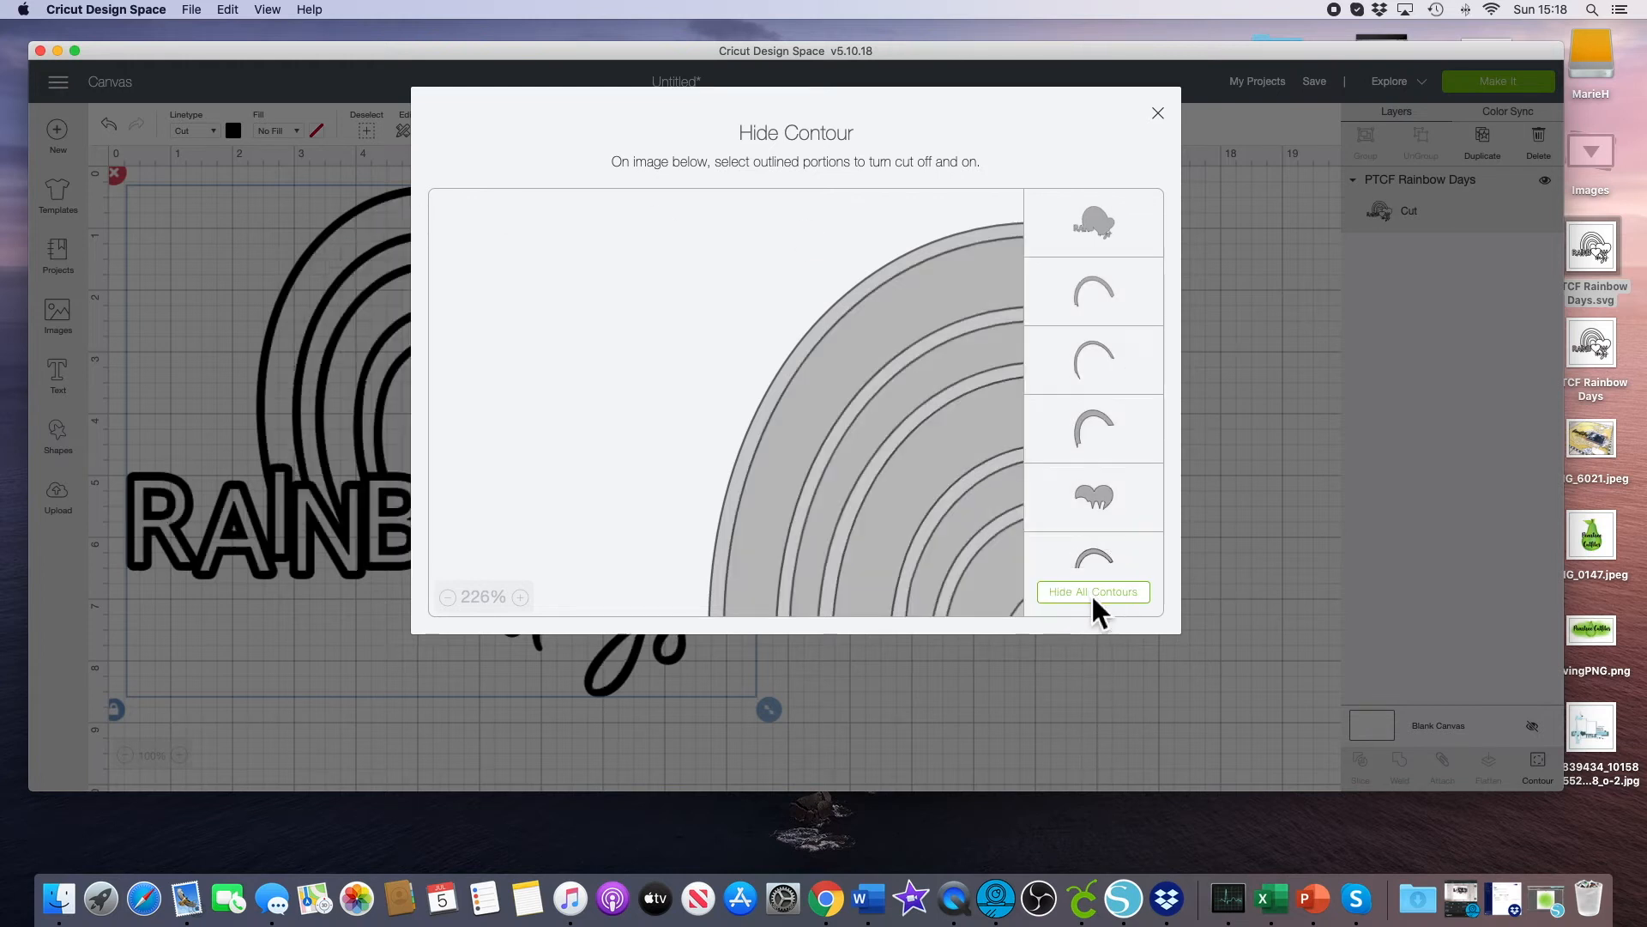
left_click(1099, 592)
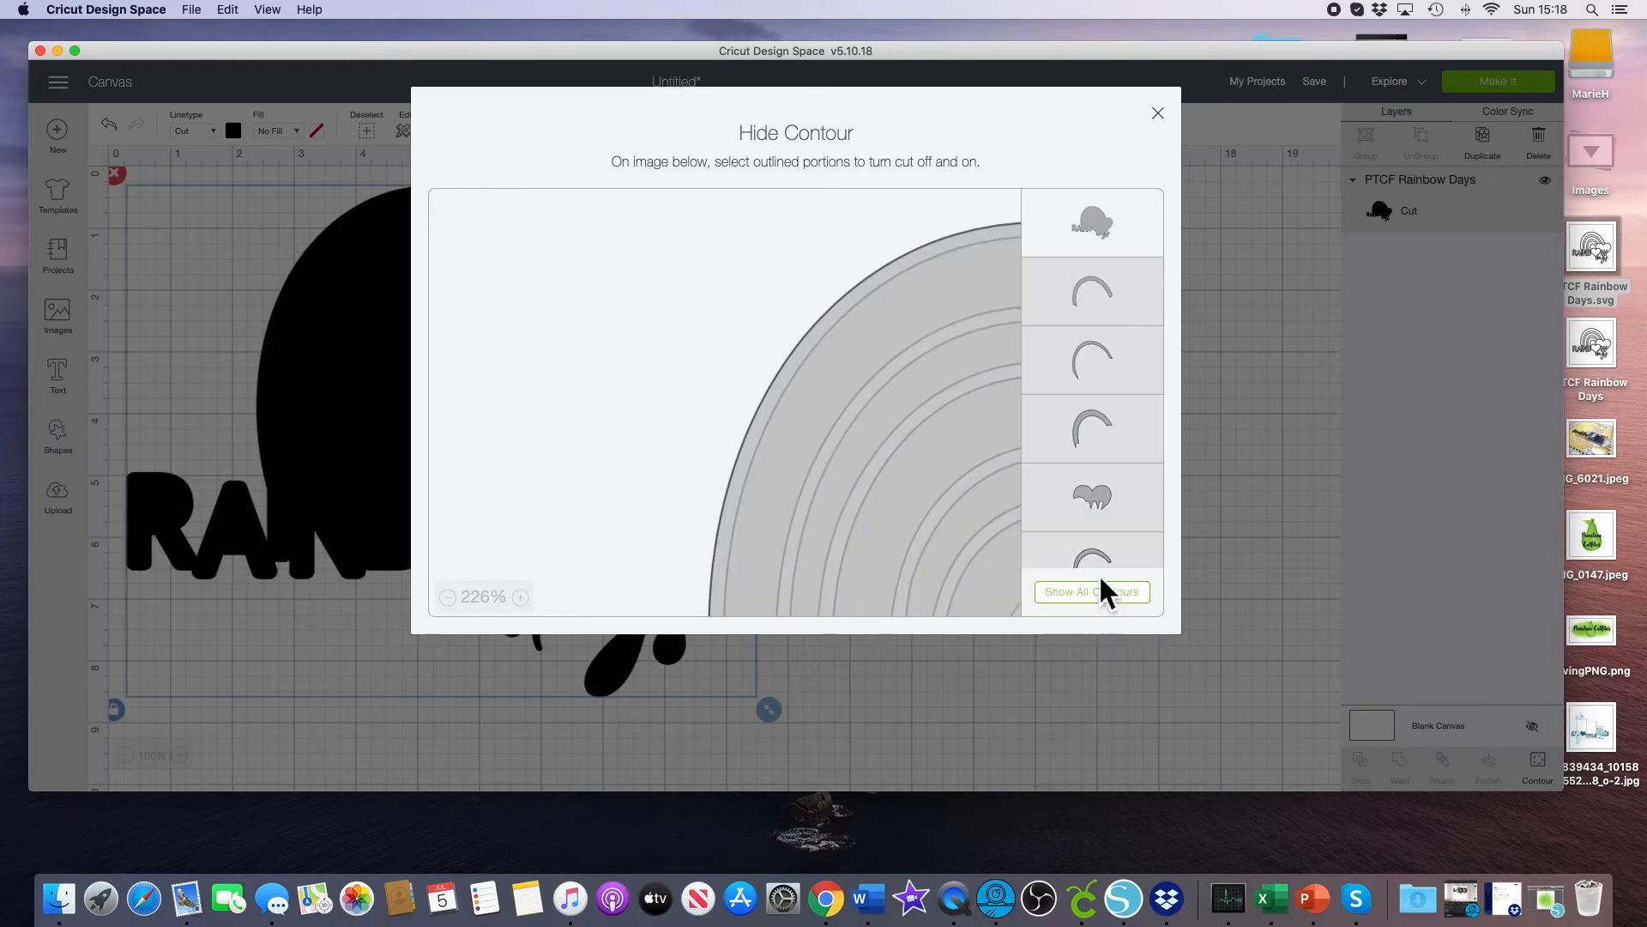
Try the outermost rainbow band alone with the outer silhouette turned off, show all contours again, and return to the canvas.
left_click(1116, 297)
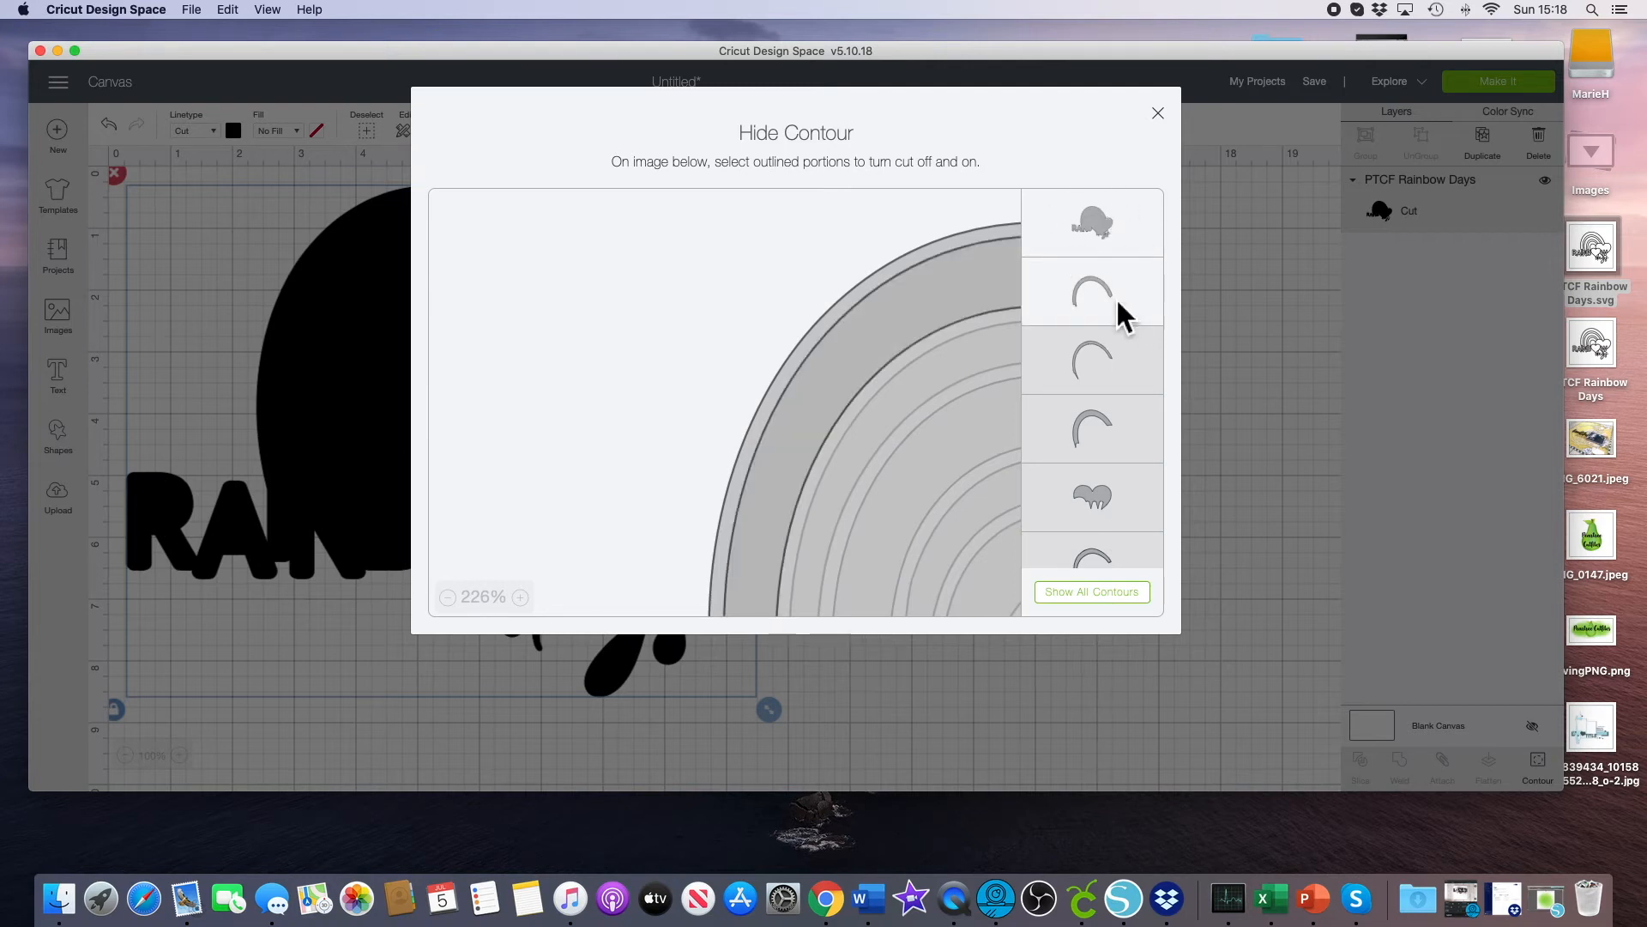
left_click(1115, 225)
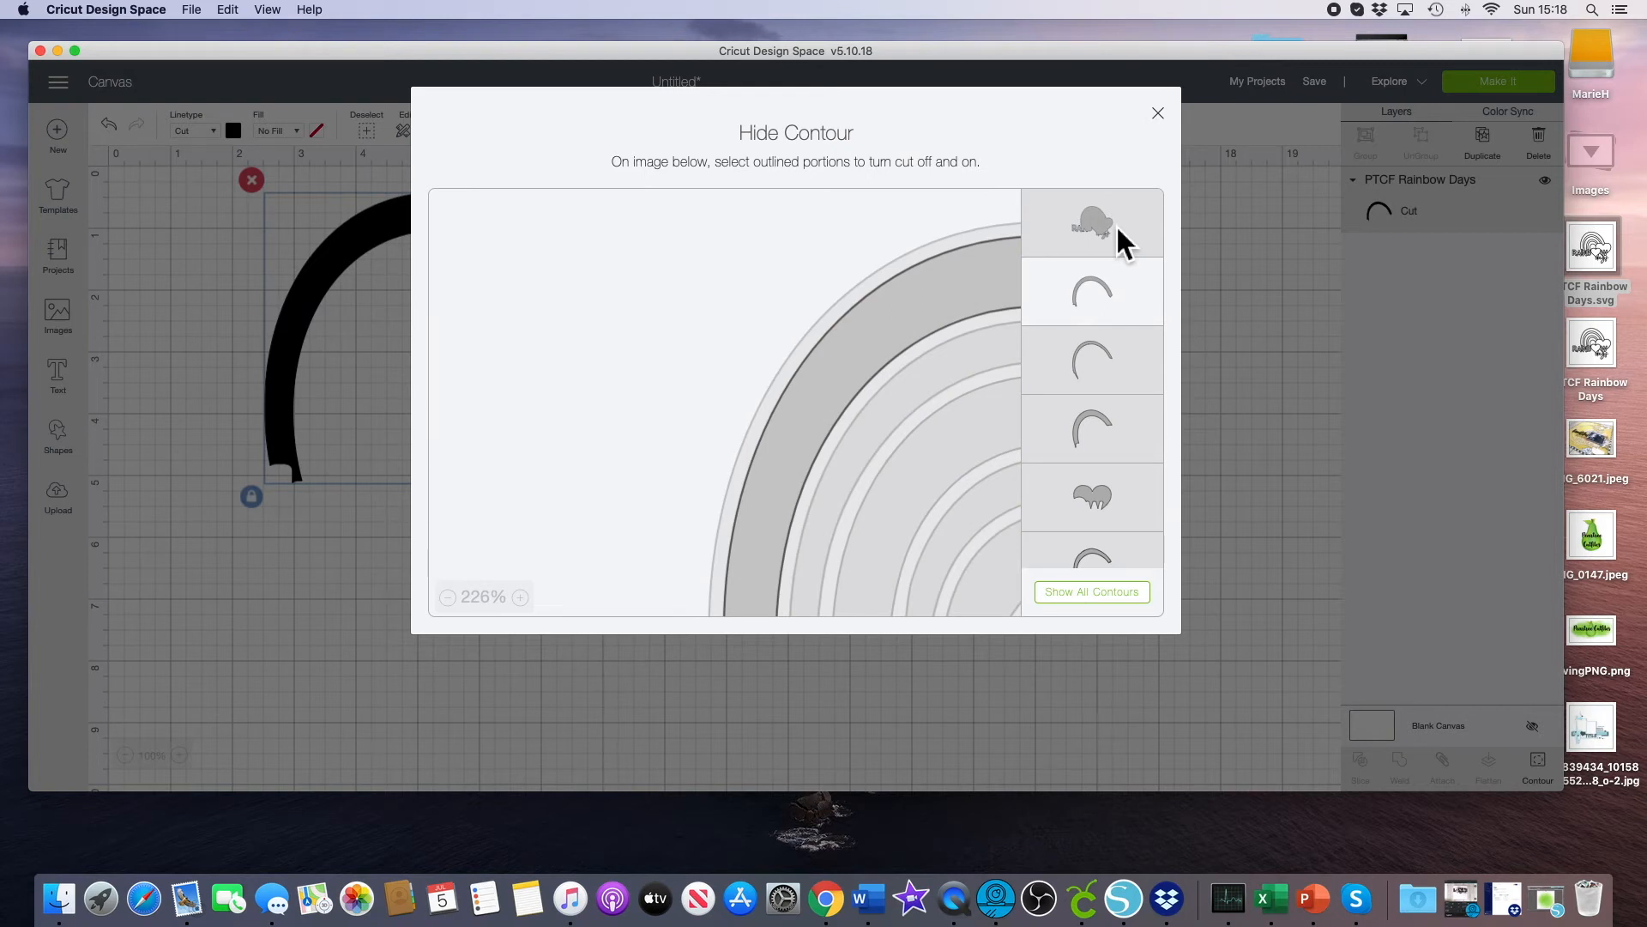
left_click(1127, 590)
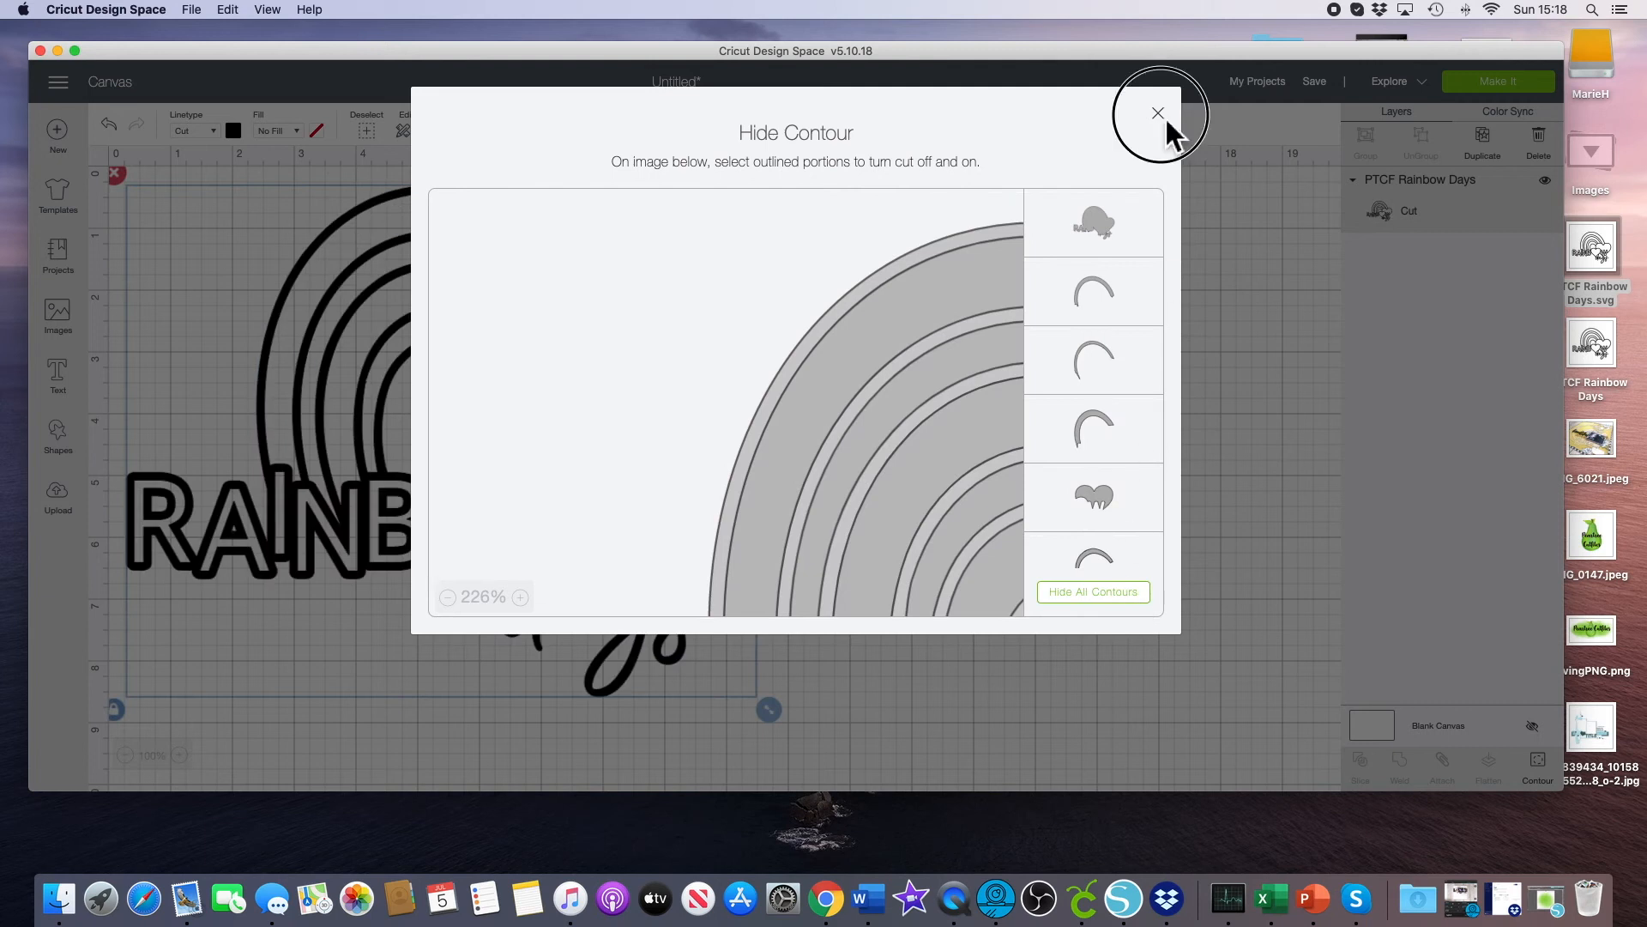
left_click(1164, 117)
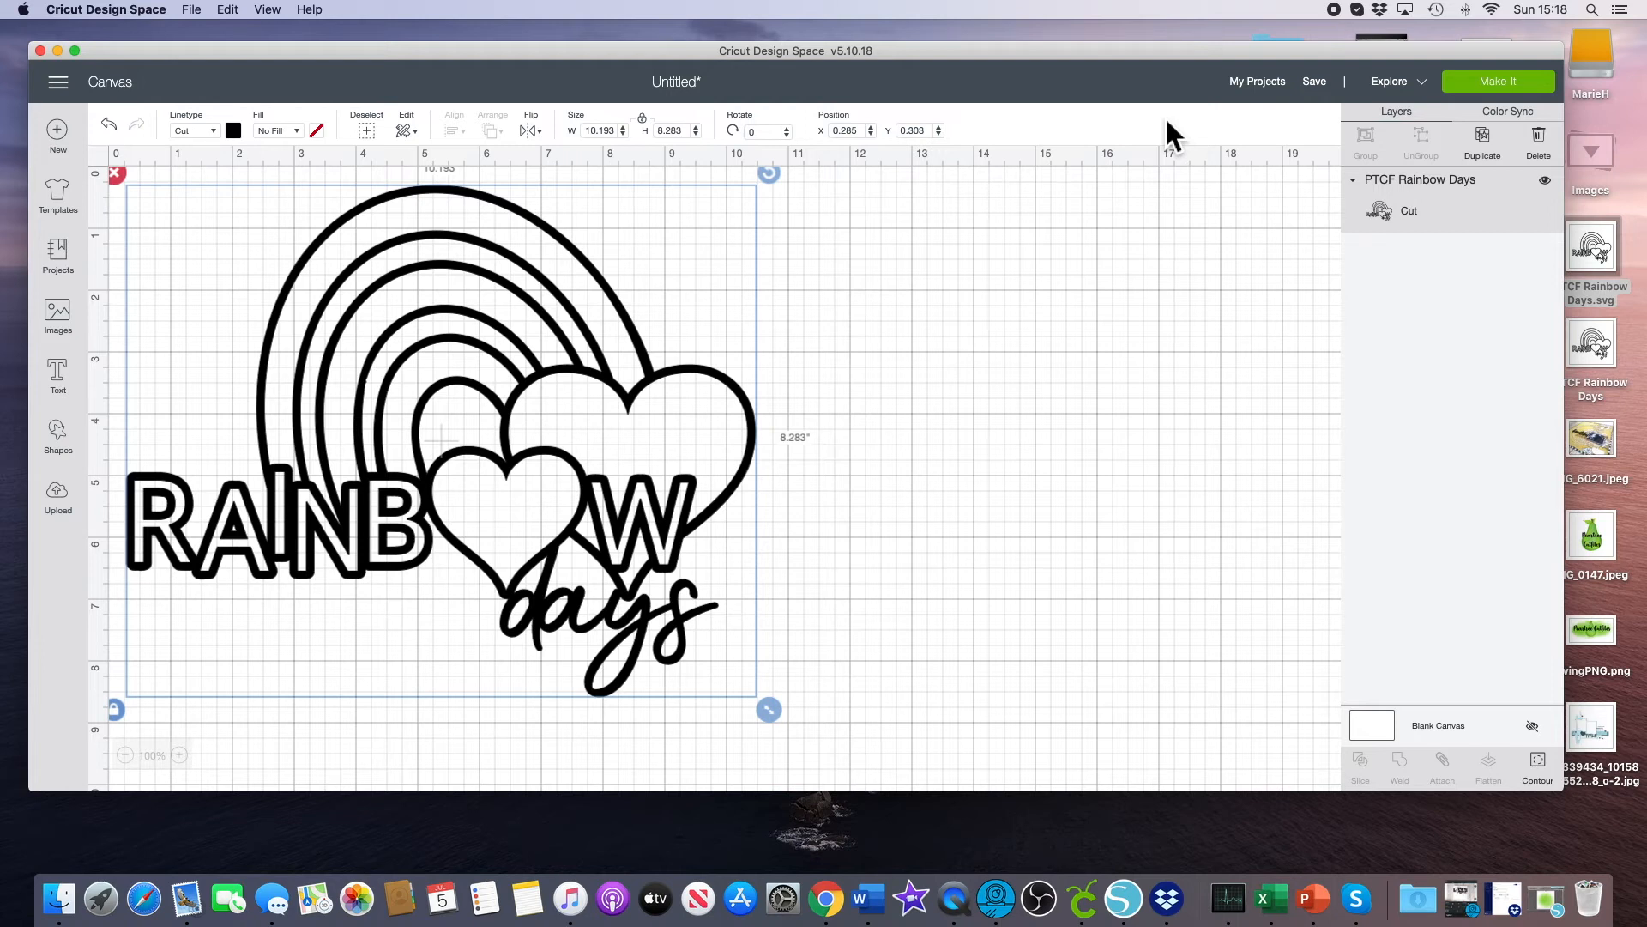
Reopen Contour, hide the W, A, N, R and B letter contours of RAINBOW, and return to the canvas.
left_click(1537, 763)
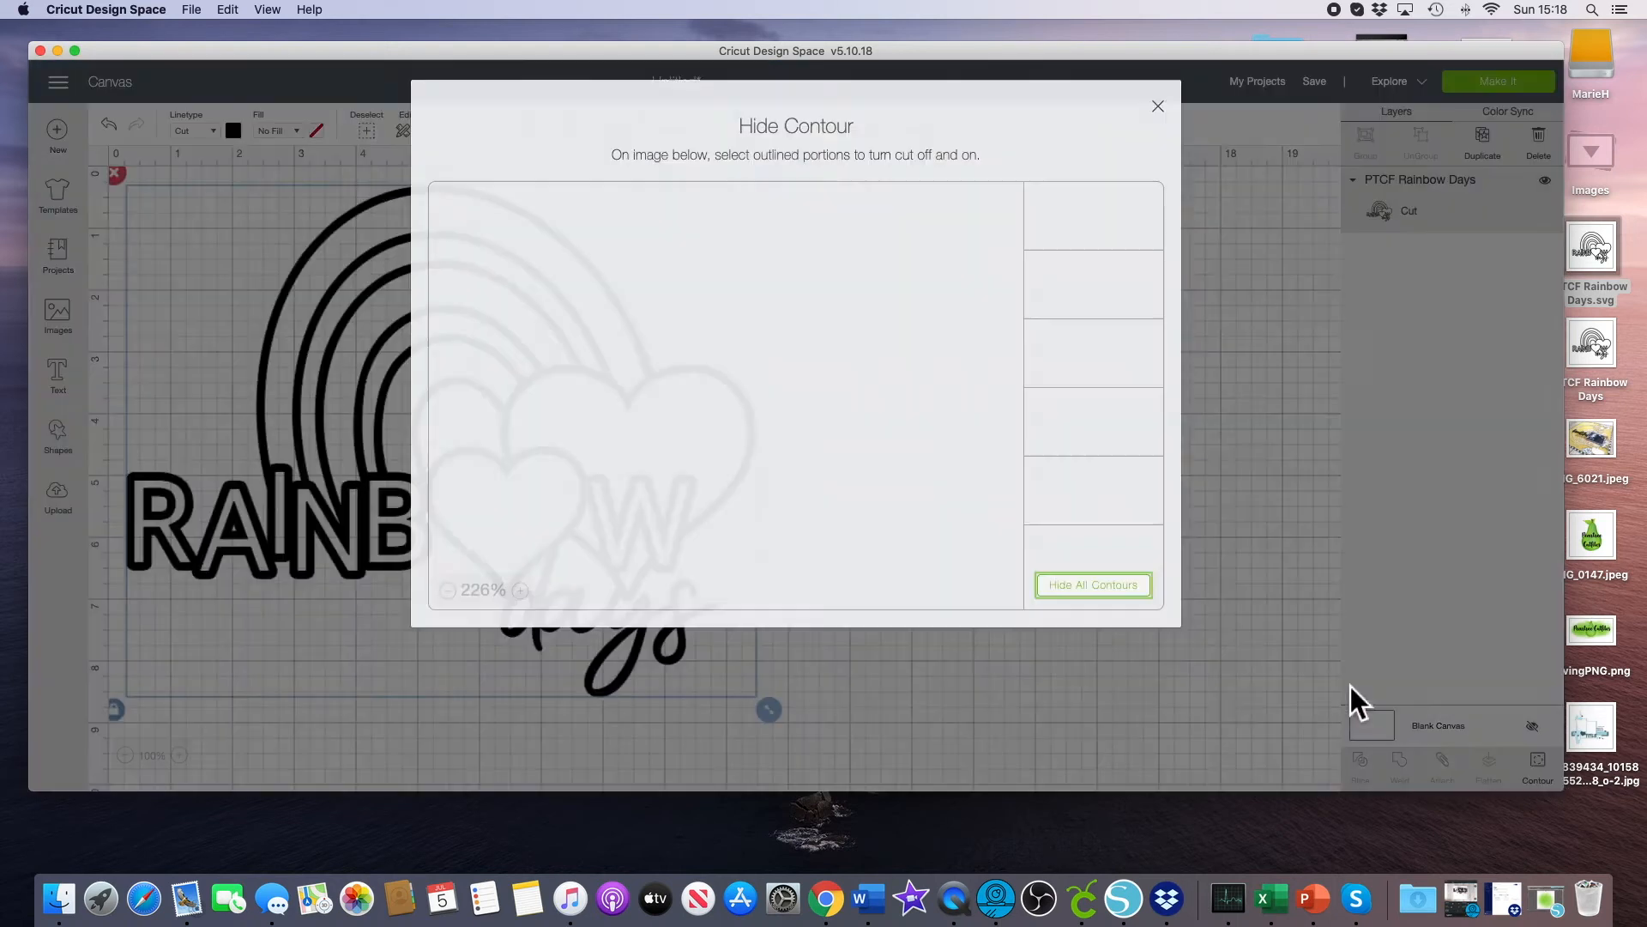
scroll(1067, 384, "down", 8)
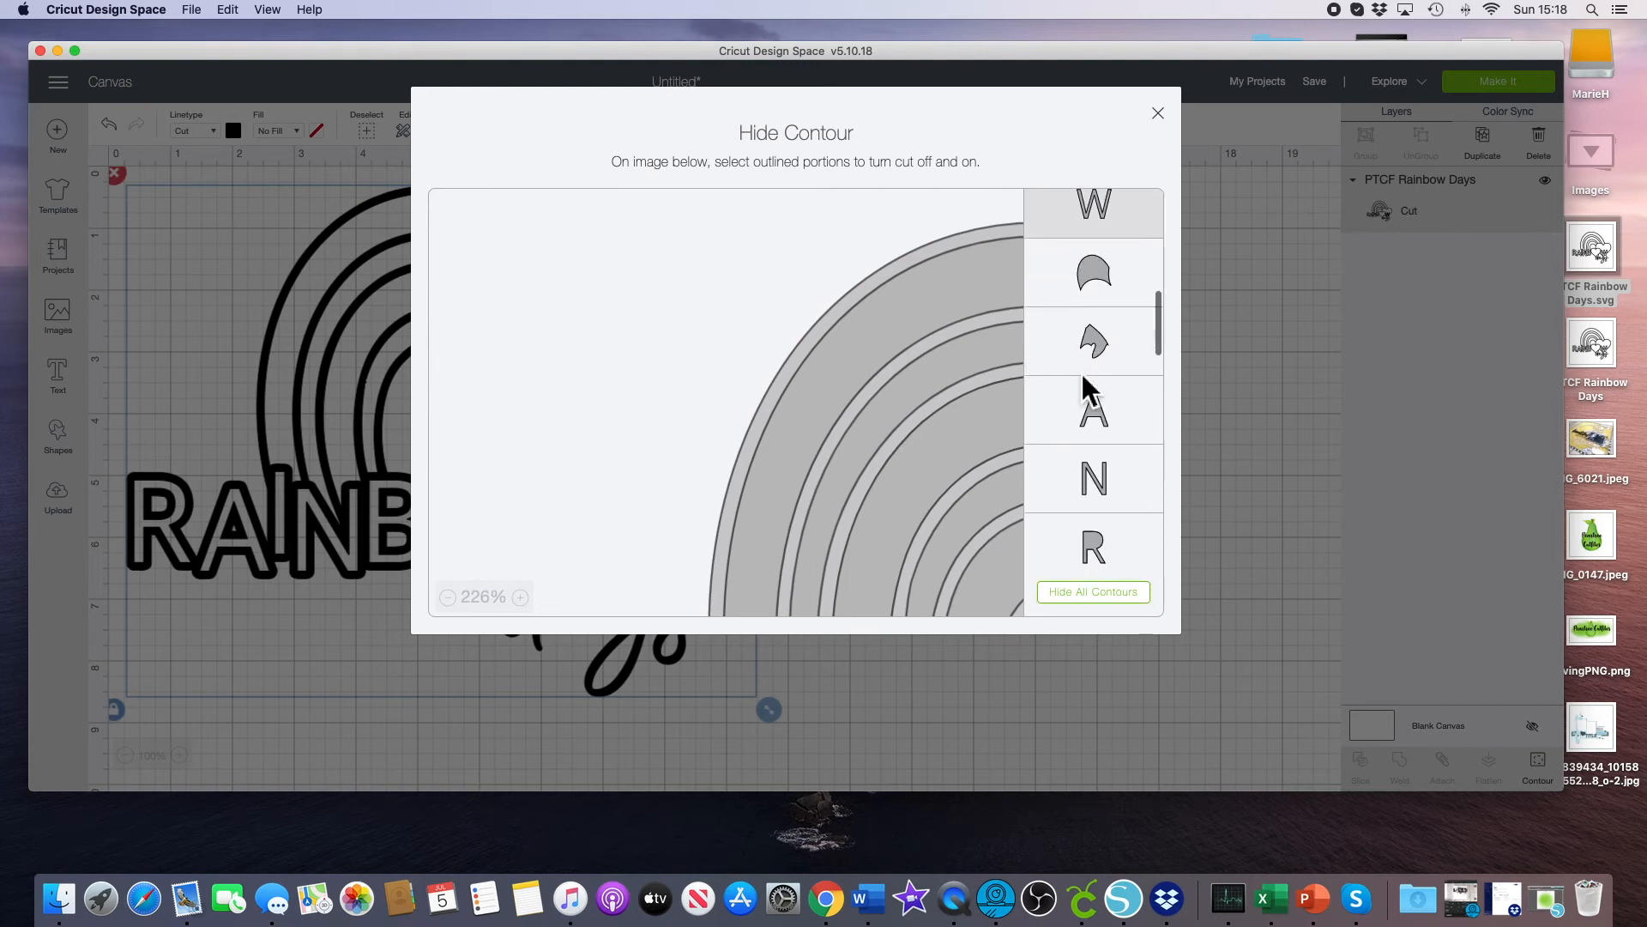
left_click(1095, 408)
left_click(1097, 477)
left_click(1098, 542)
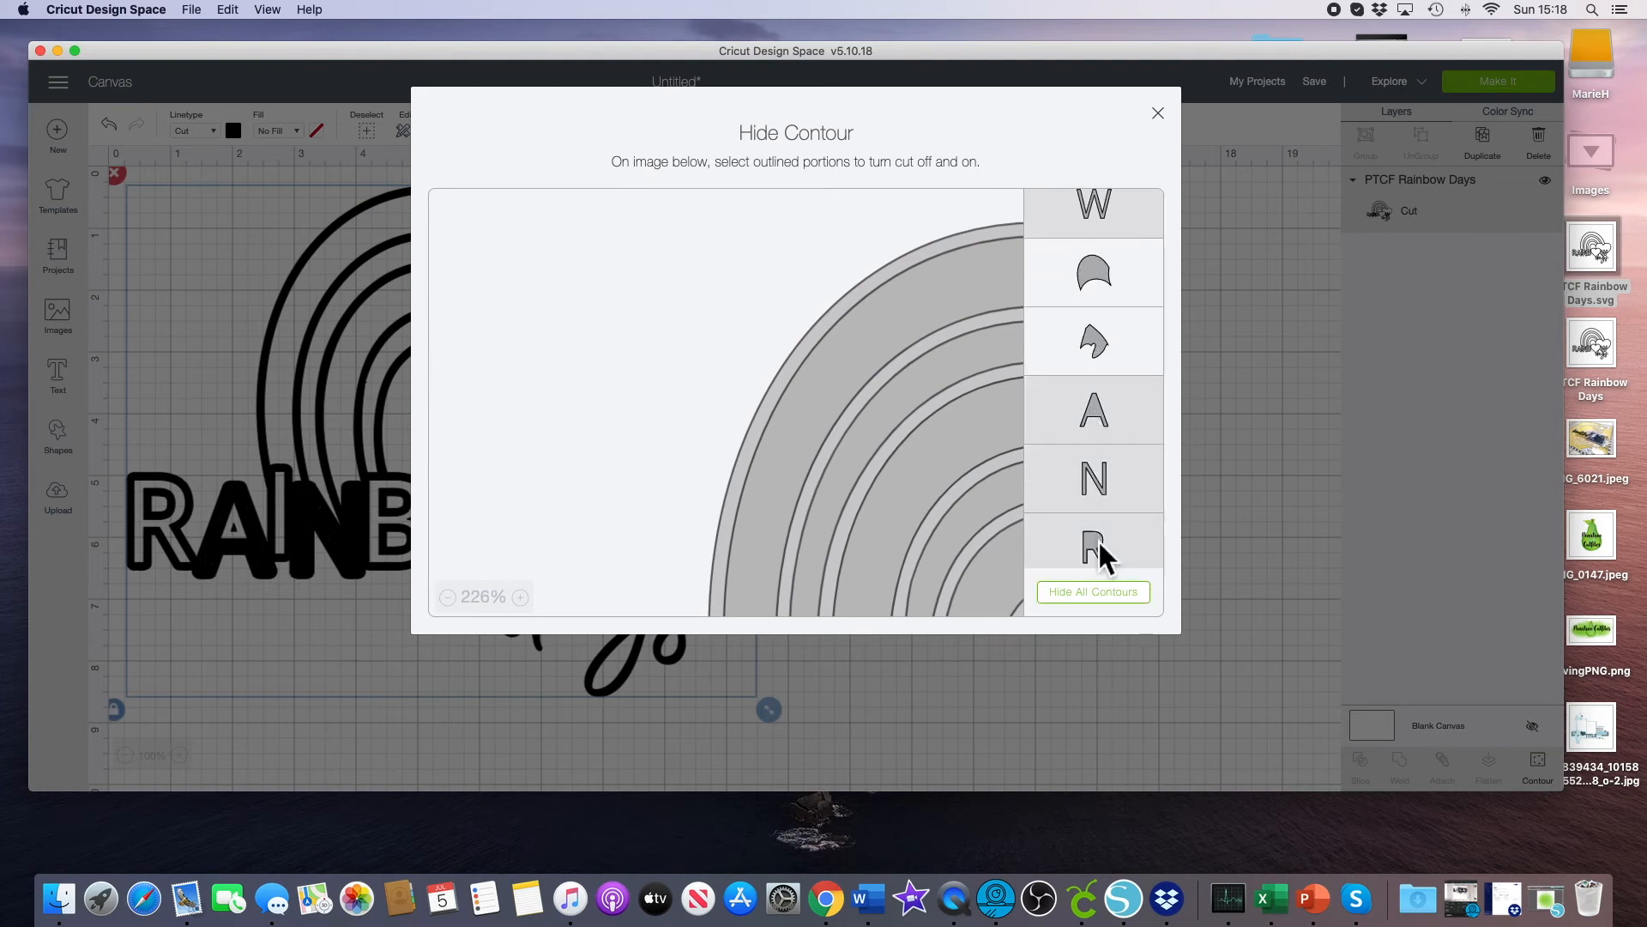
scroll(1098, 539, "down", 3)
left_click(1124, 424)
scroll(1125, 426, "down", 10)
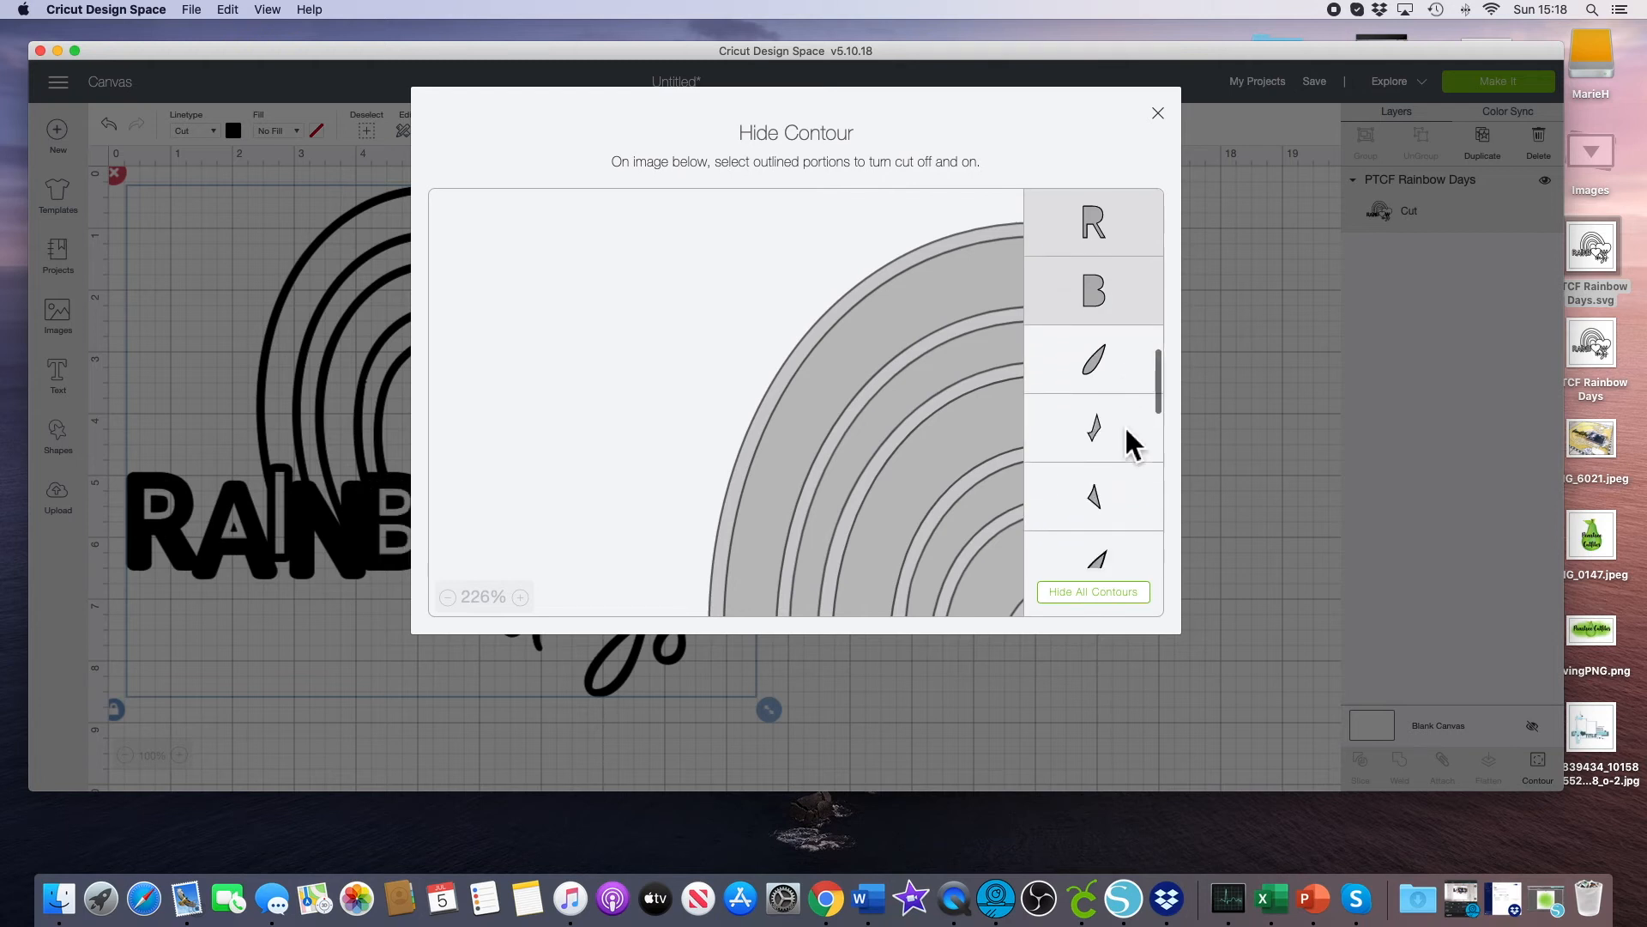
scroll(1124, 433, "down", 5)
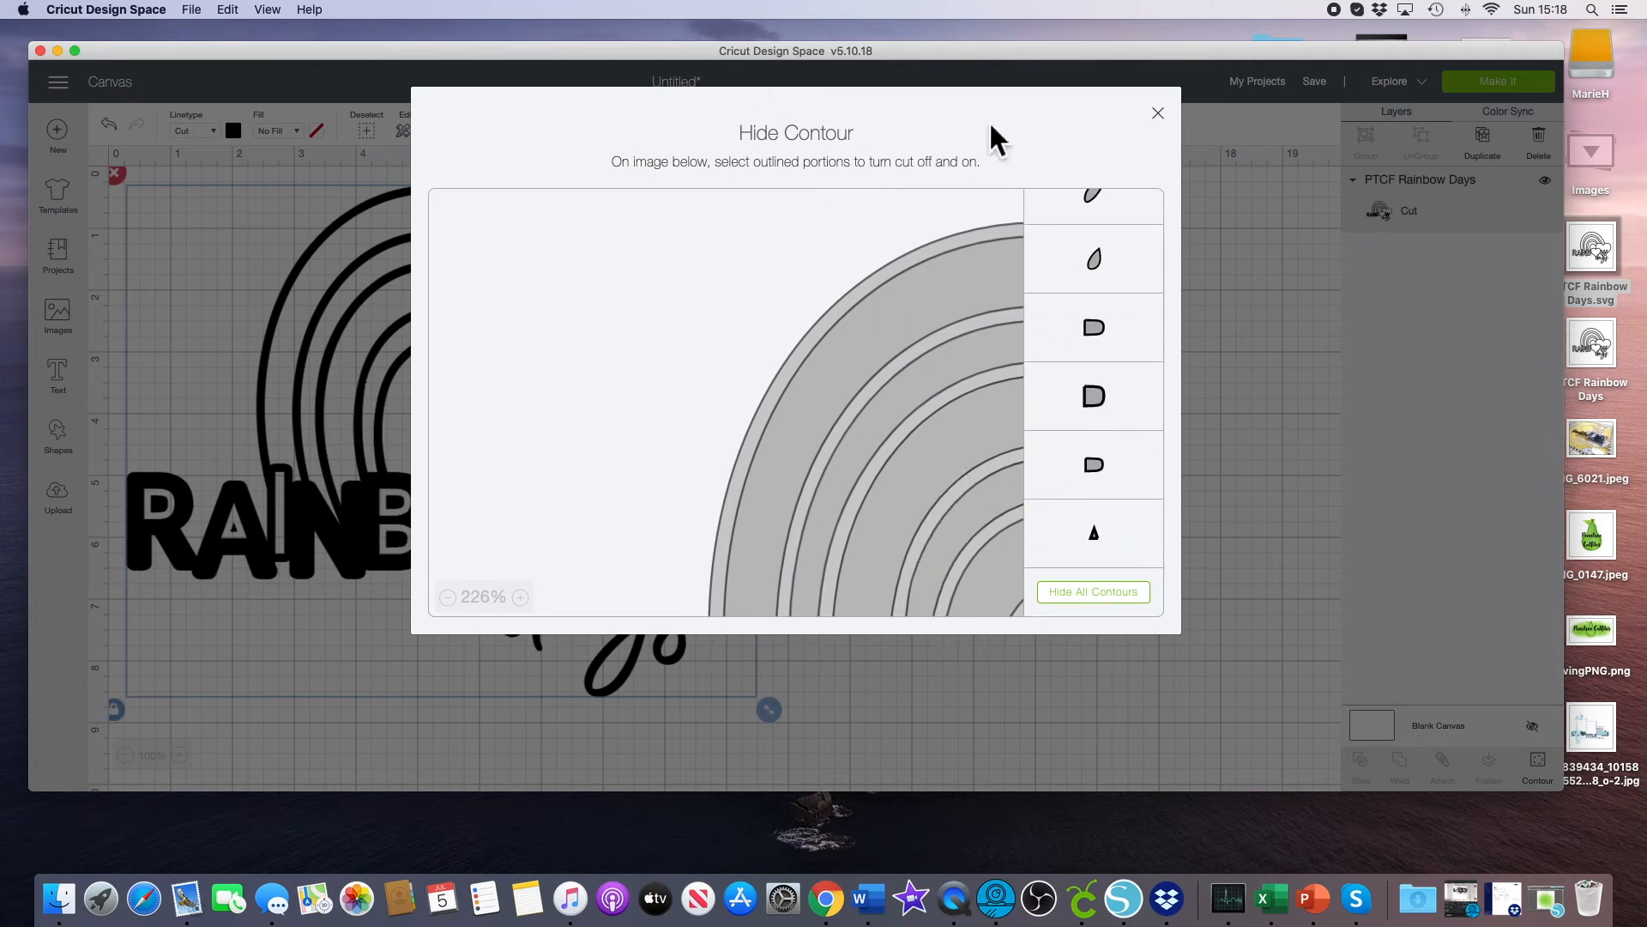
left_click(1158, 114)
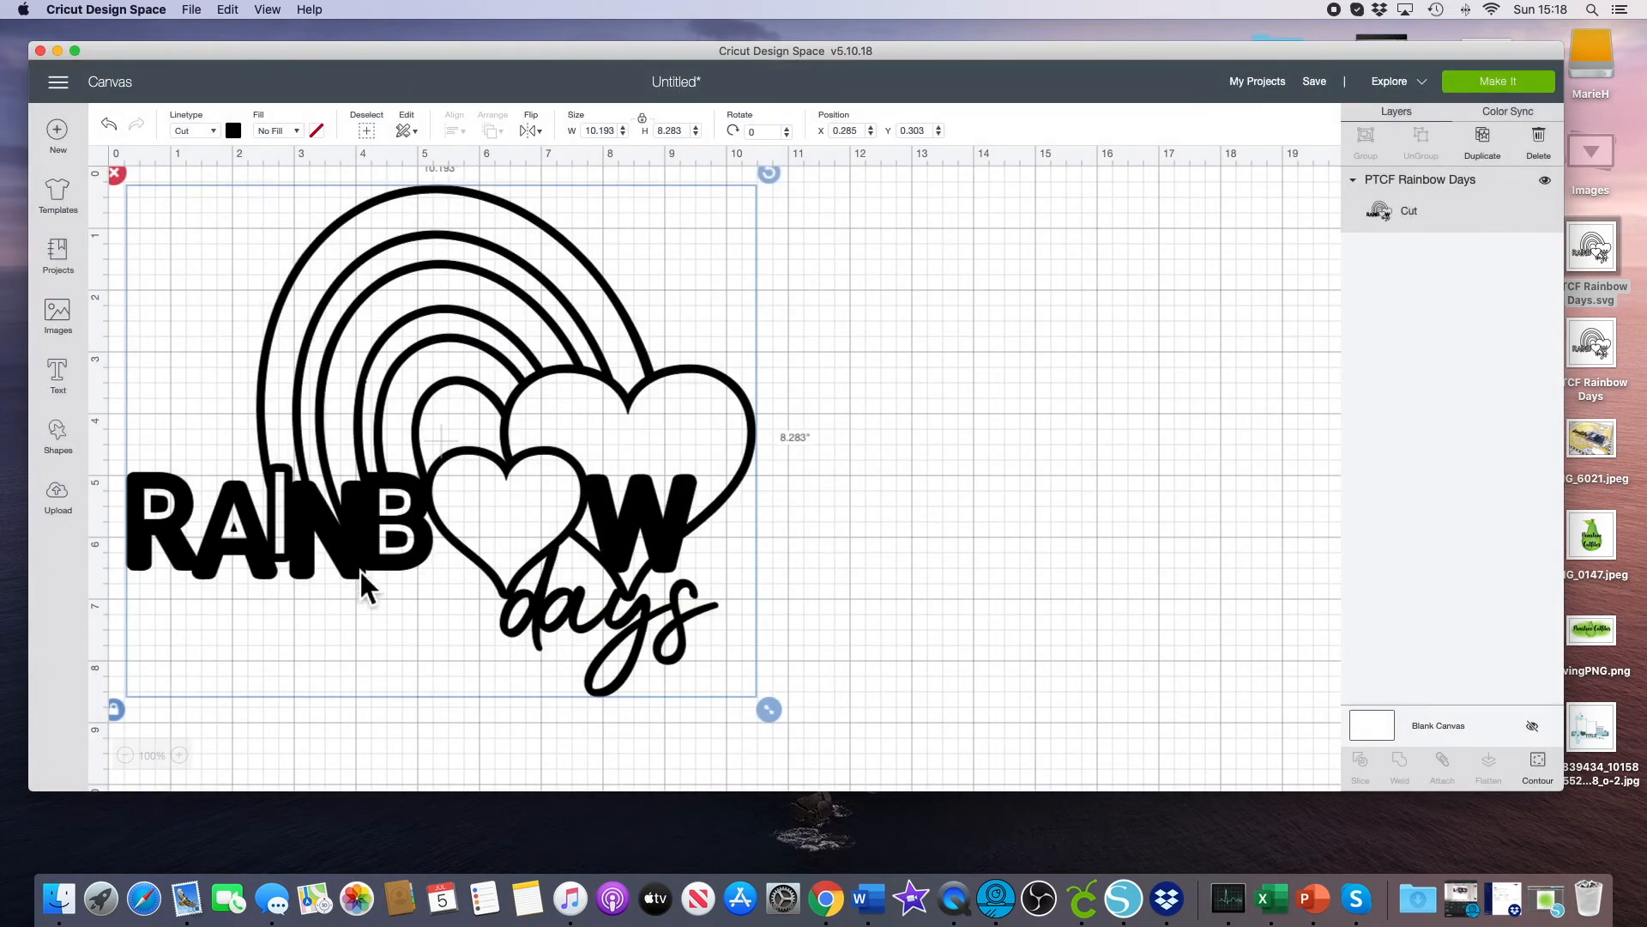
Reopen Contour and show all contours of the design again, including the letters.
left_click(1539, 762)
left_click(1106, 591)
left_click(1107, 591)
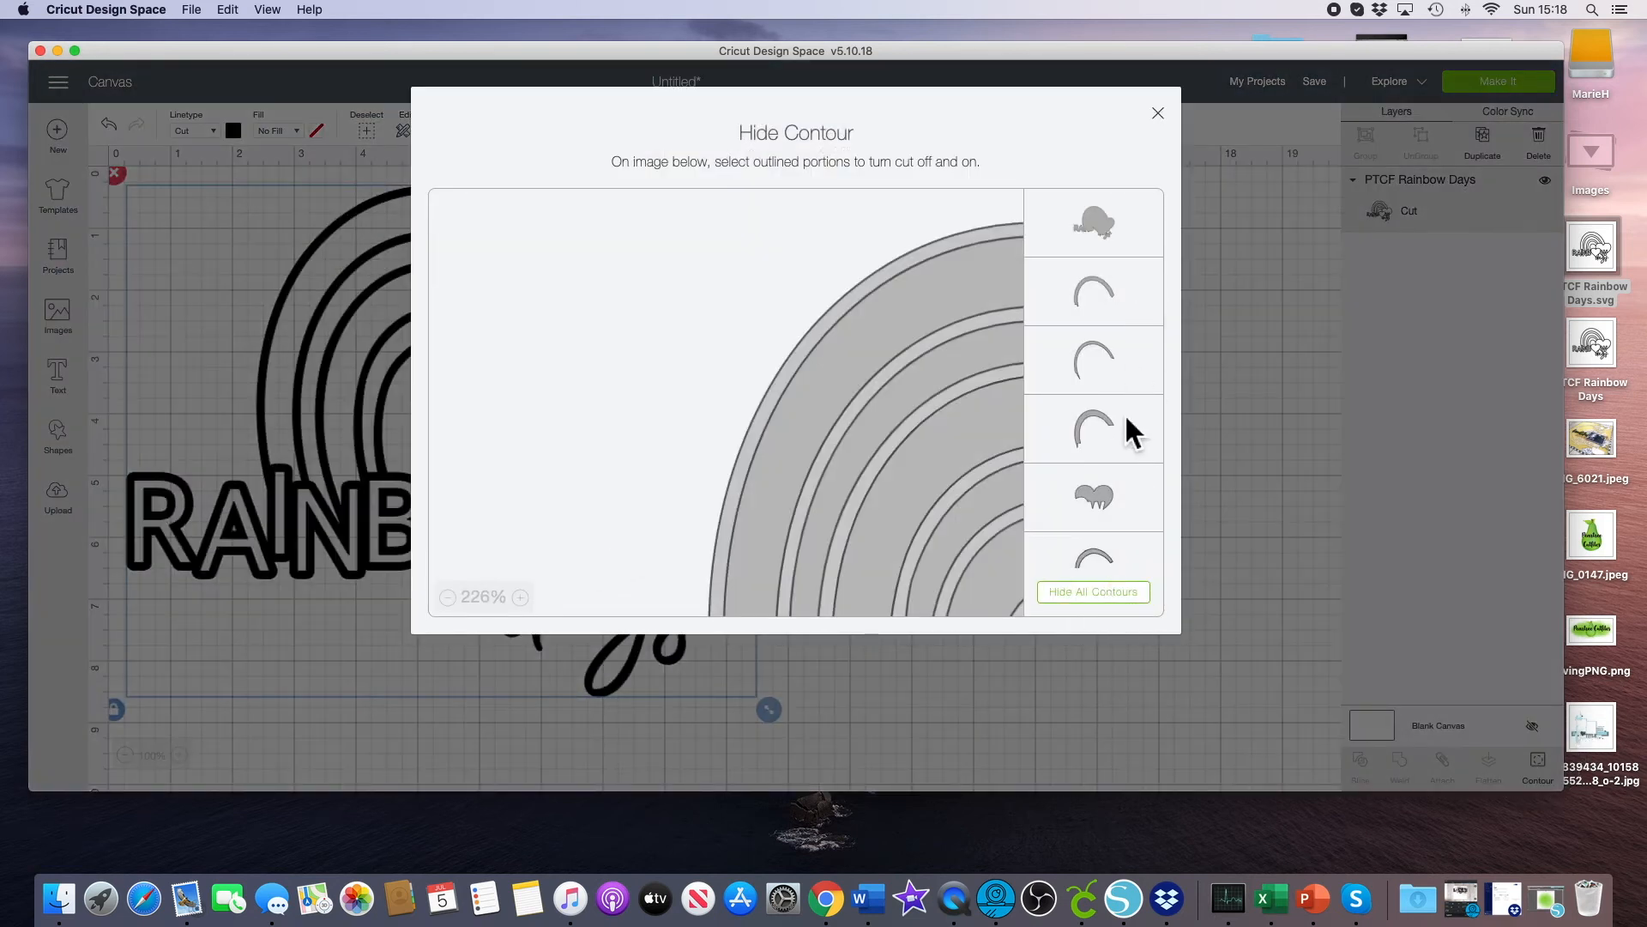
Hide the contours of the large and small hearts so both cut as solid shapes, and return to the canvas.
left_click(1106, 492)
scroll(1105, 492, "down", 3)
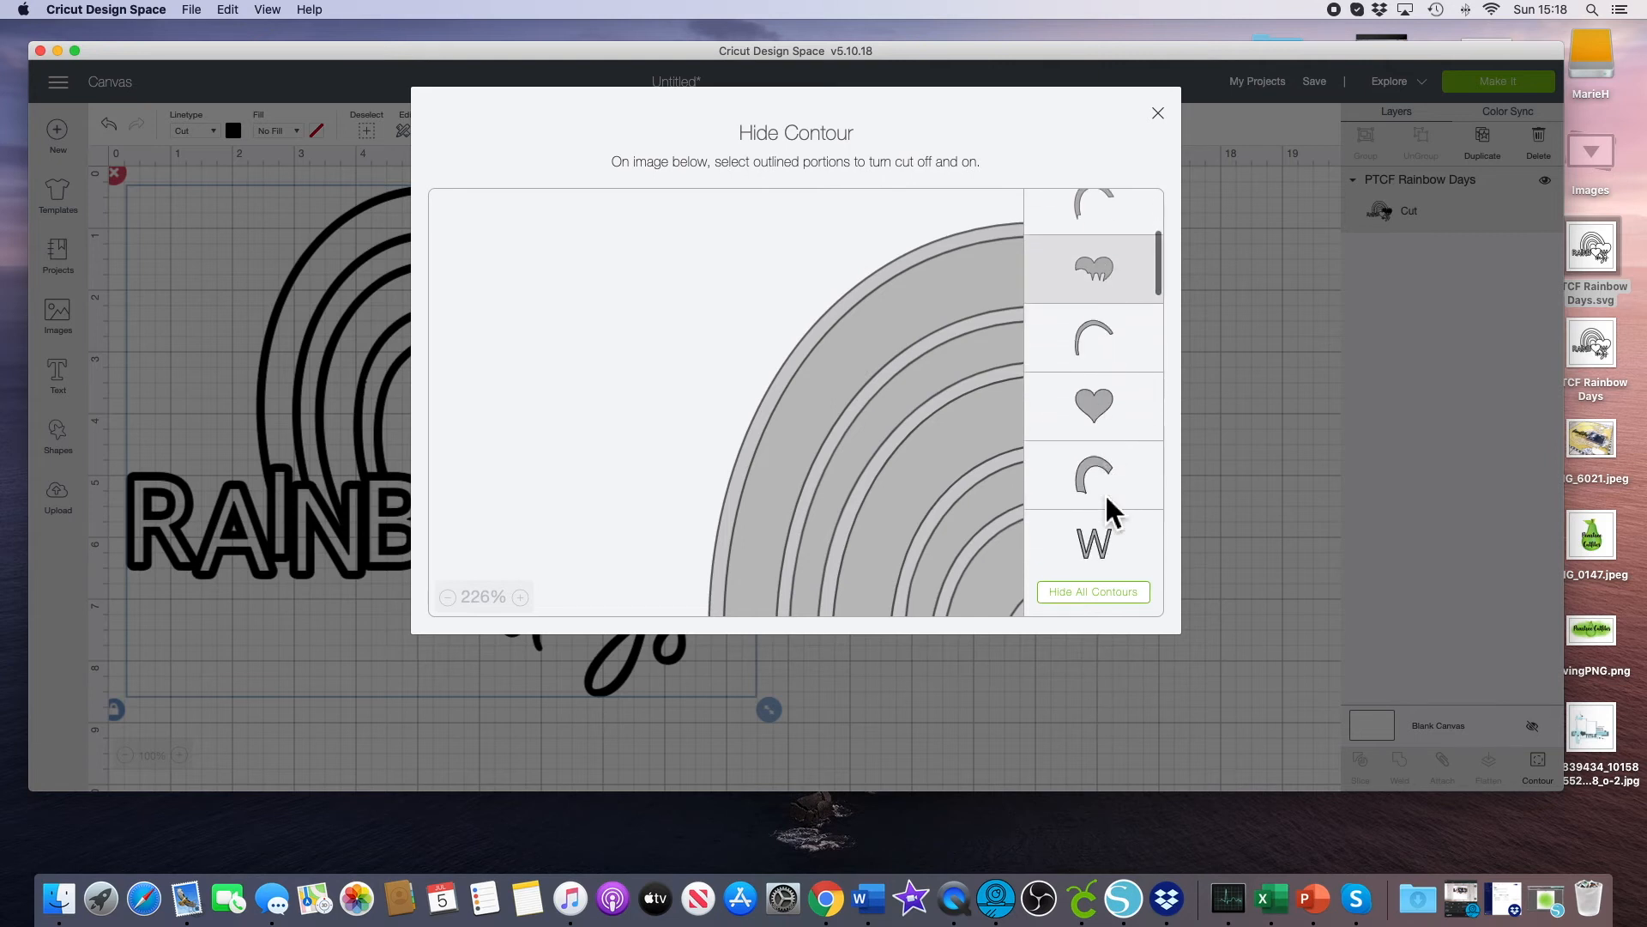
left_click(1106, 386)
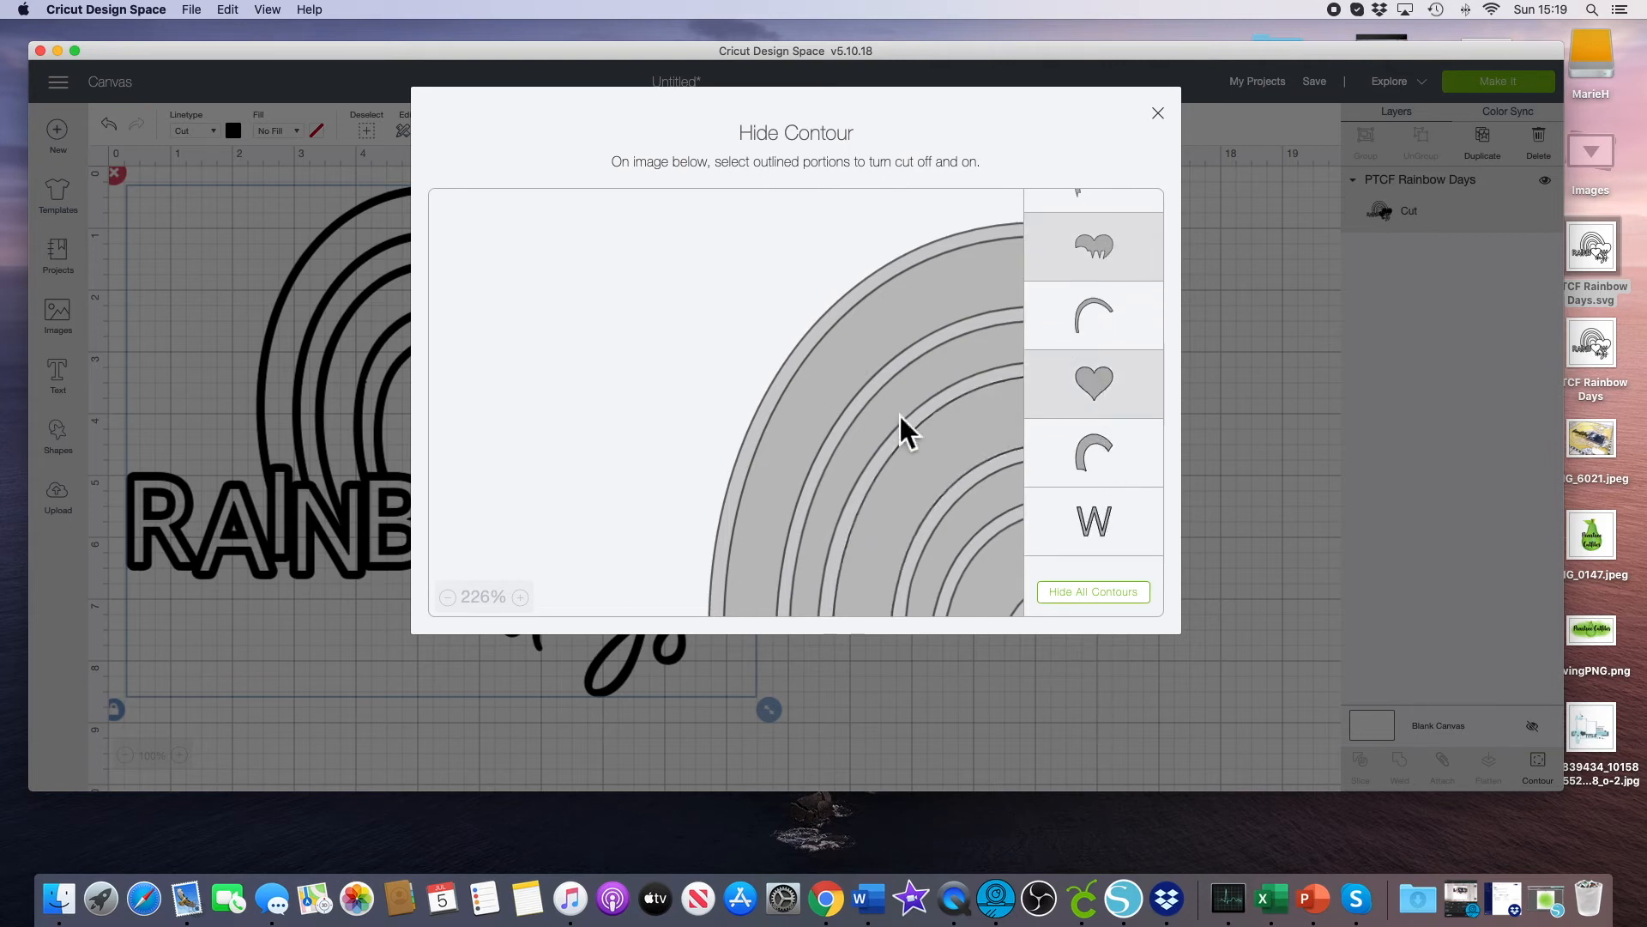
left_click(447, 597)
left_click(447, 598)
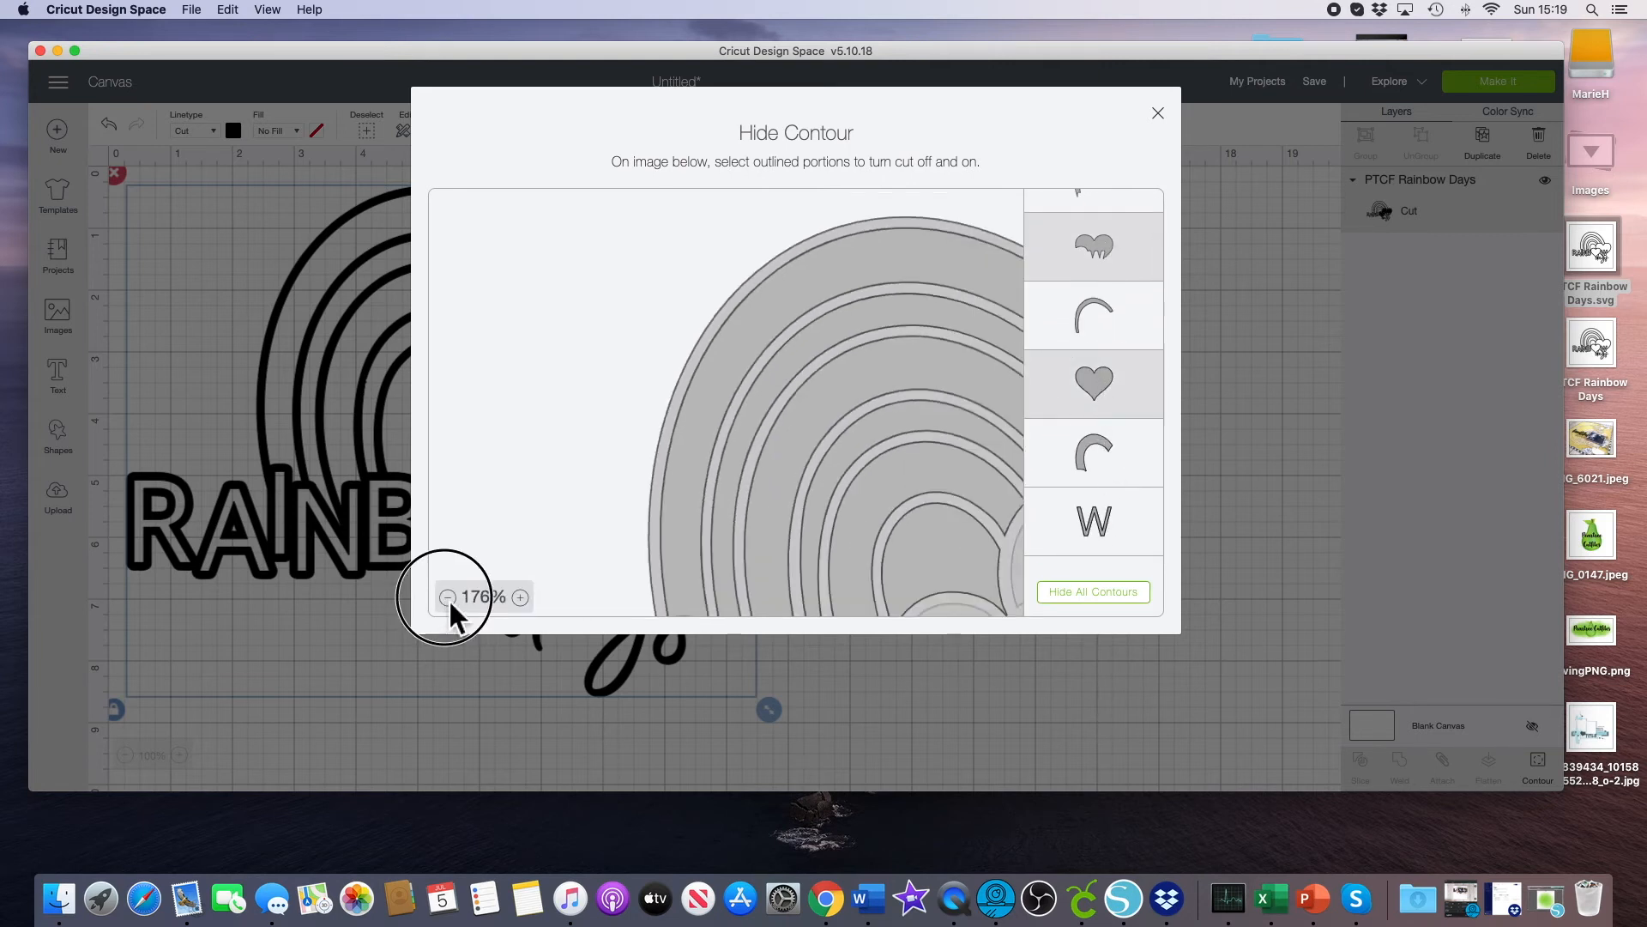
left_click(447, 597)
left_click(447, 597)
left_click(447, 597)
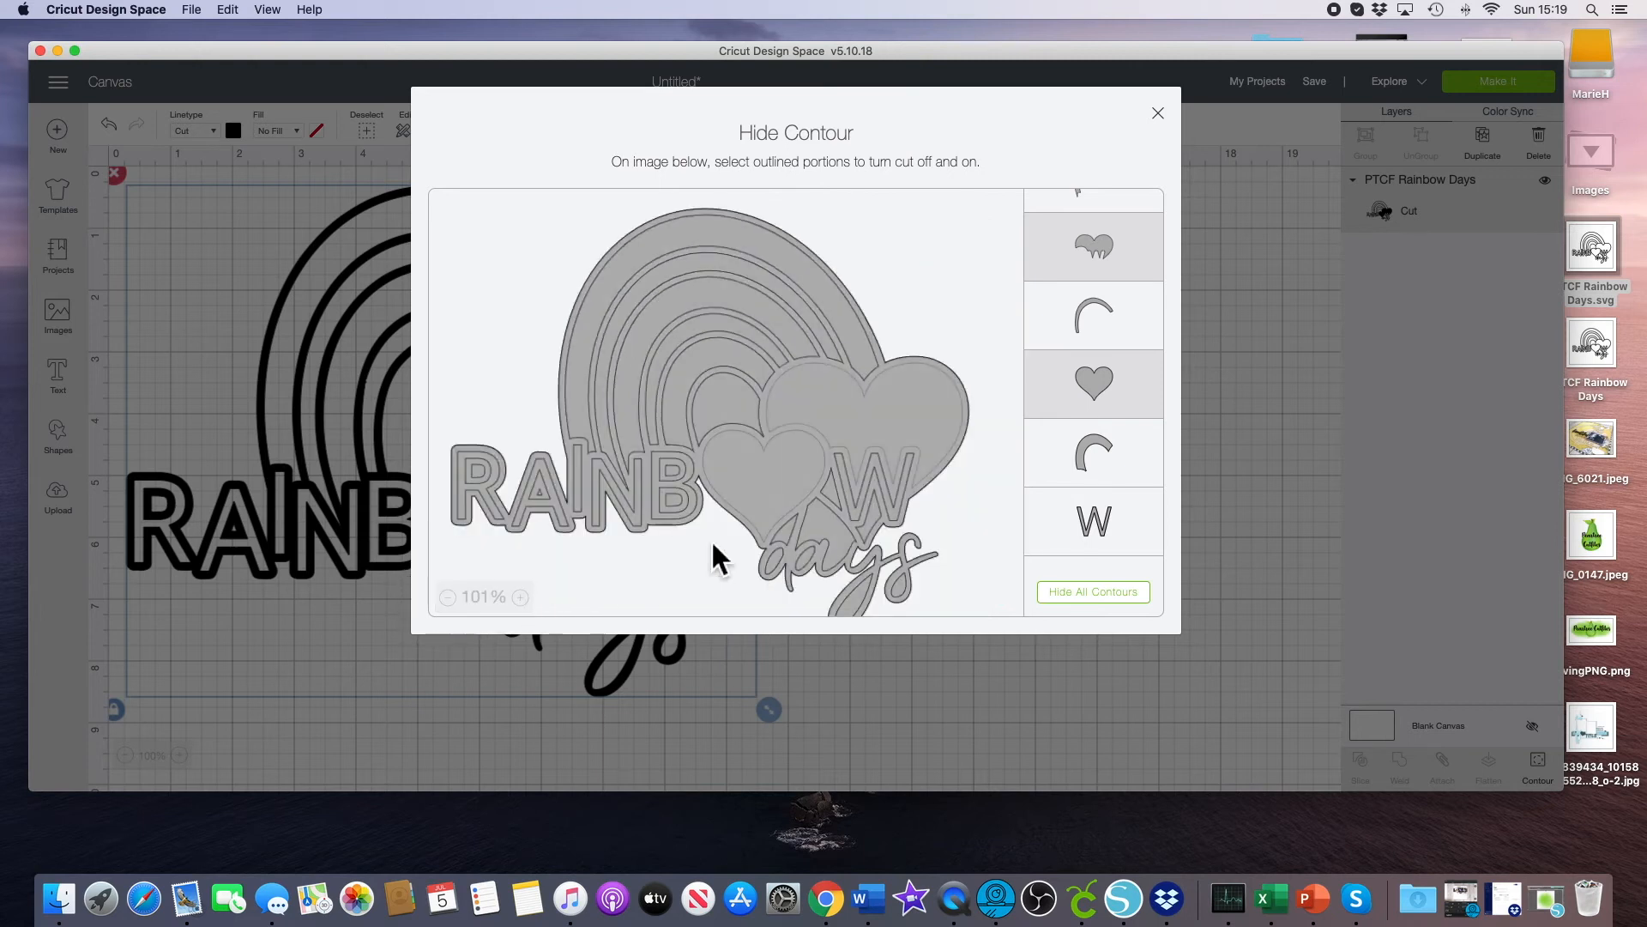
left_click(876, 520)
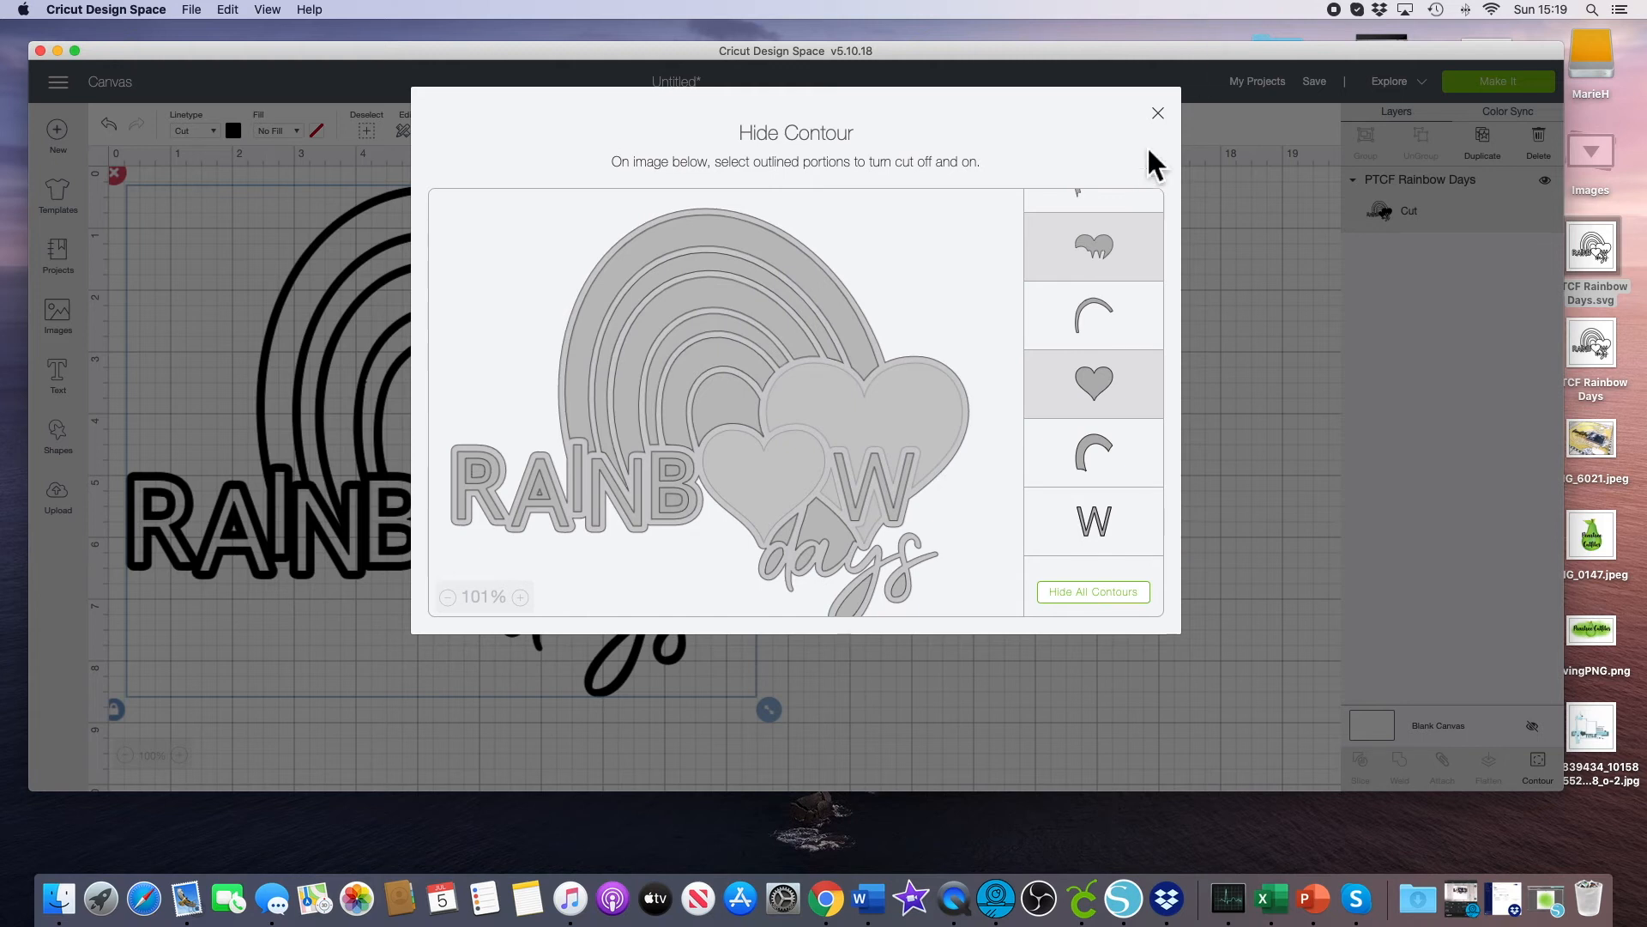
left_click(1159, 112)
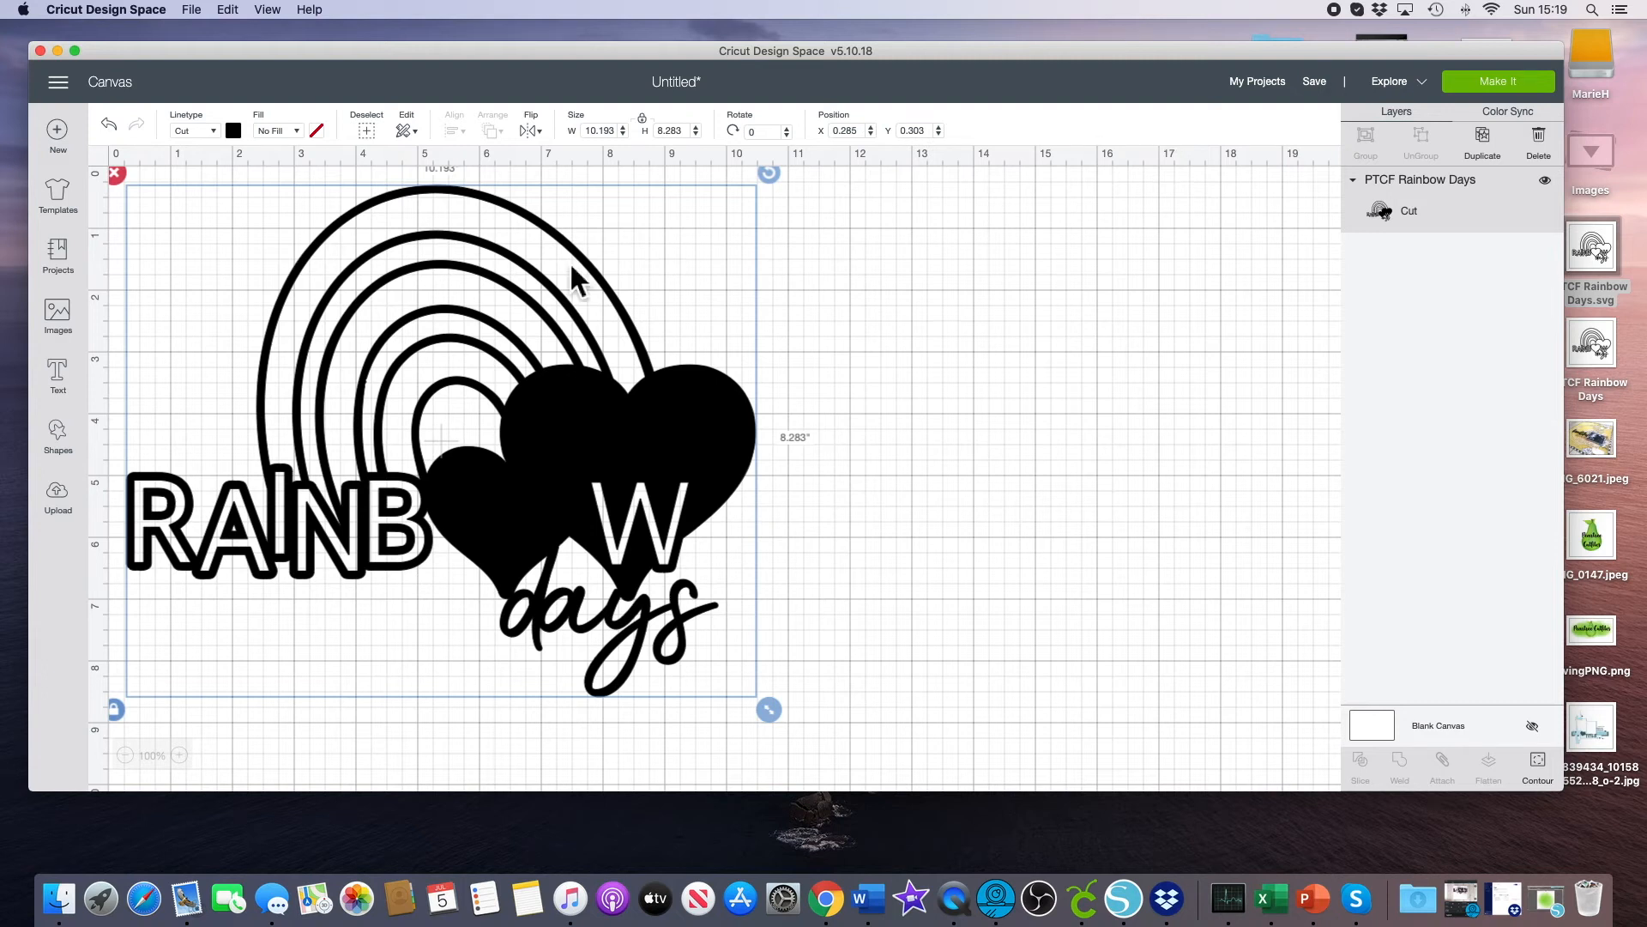
Delete the rainbow design from the canvas and upload the PTCF Rainbow Days image file without the .svg extension from the desktop.
left_click(119, 176)
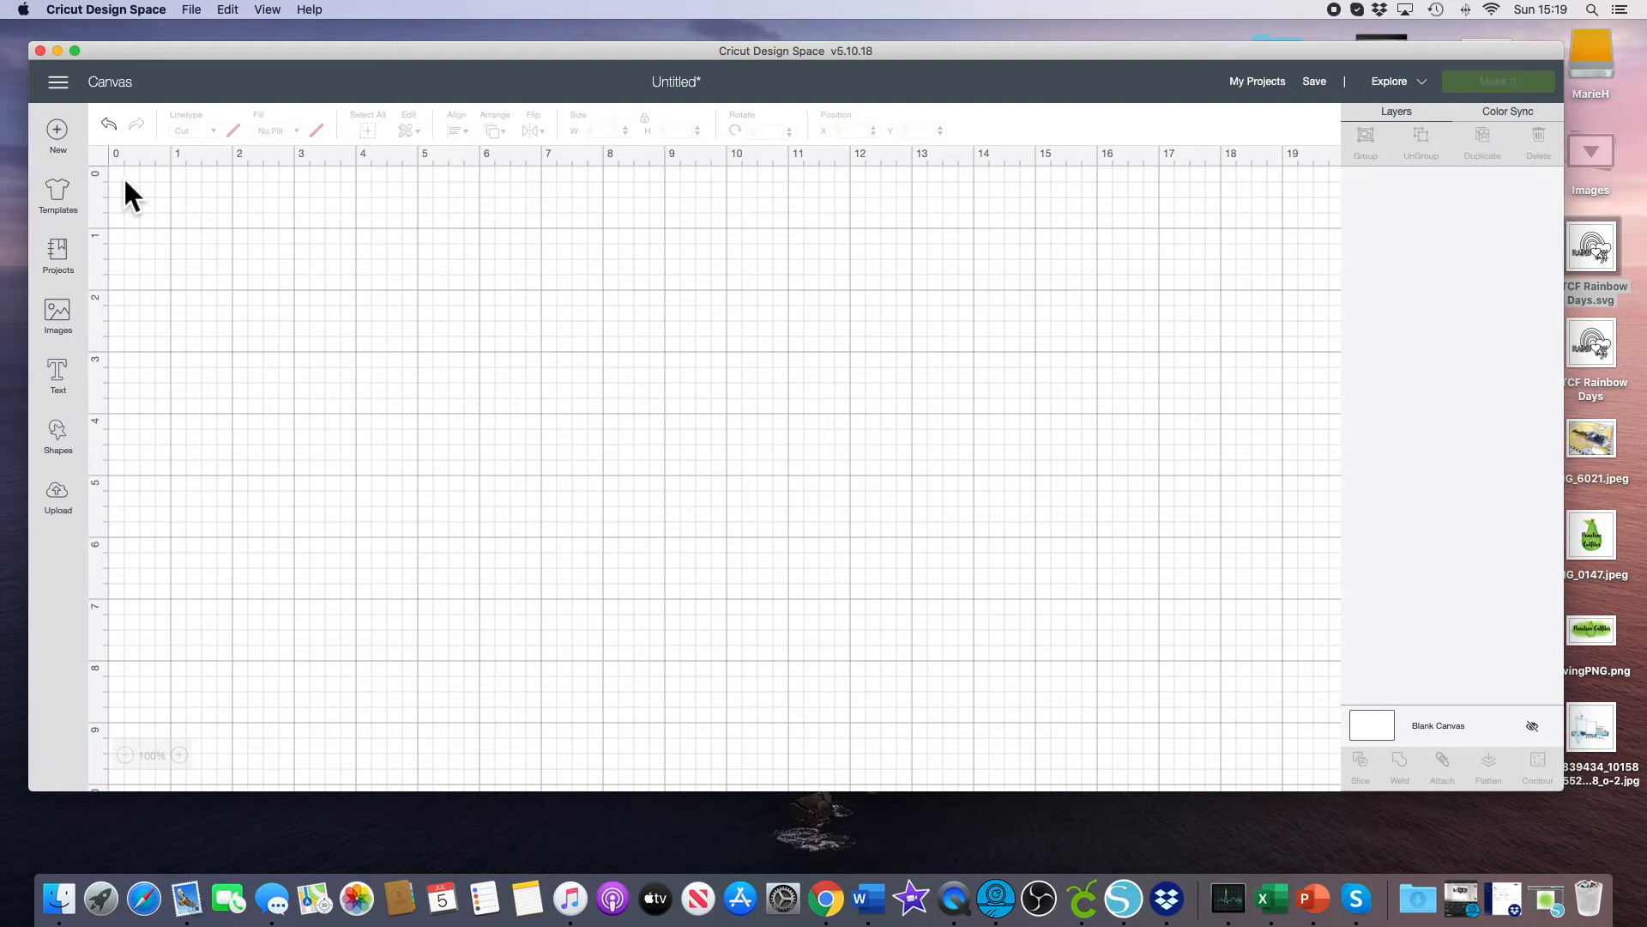
left_click(61, 498)
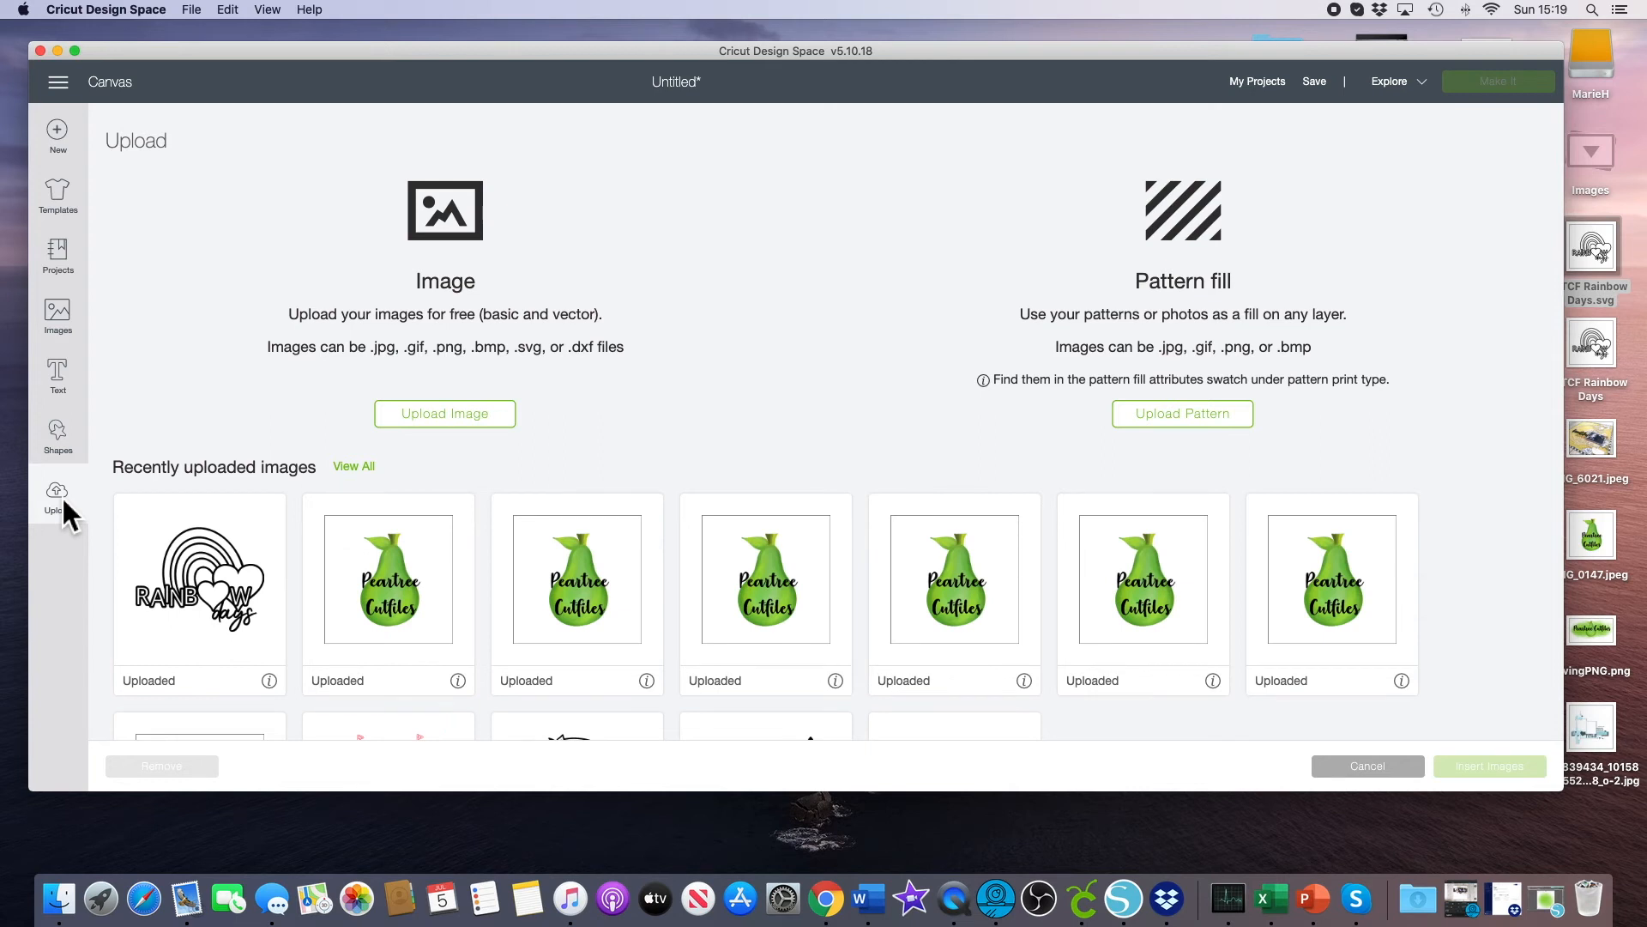
left_click(441, 416)
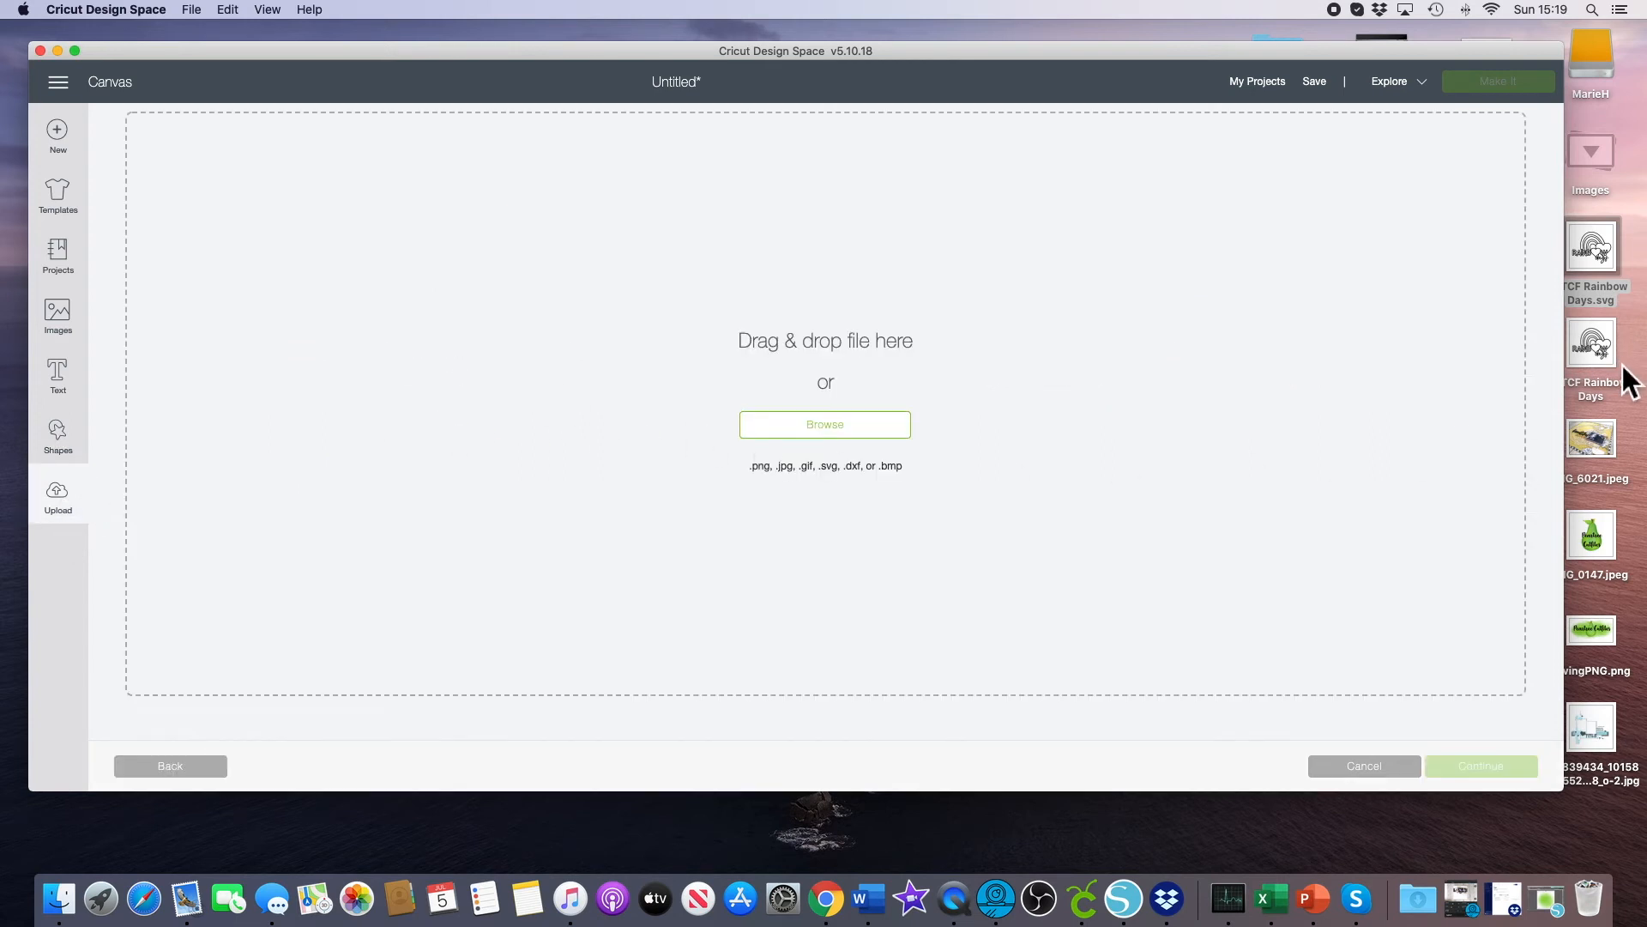
left_click(1605, 345)
left_click(1608, 343)
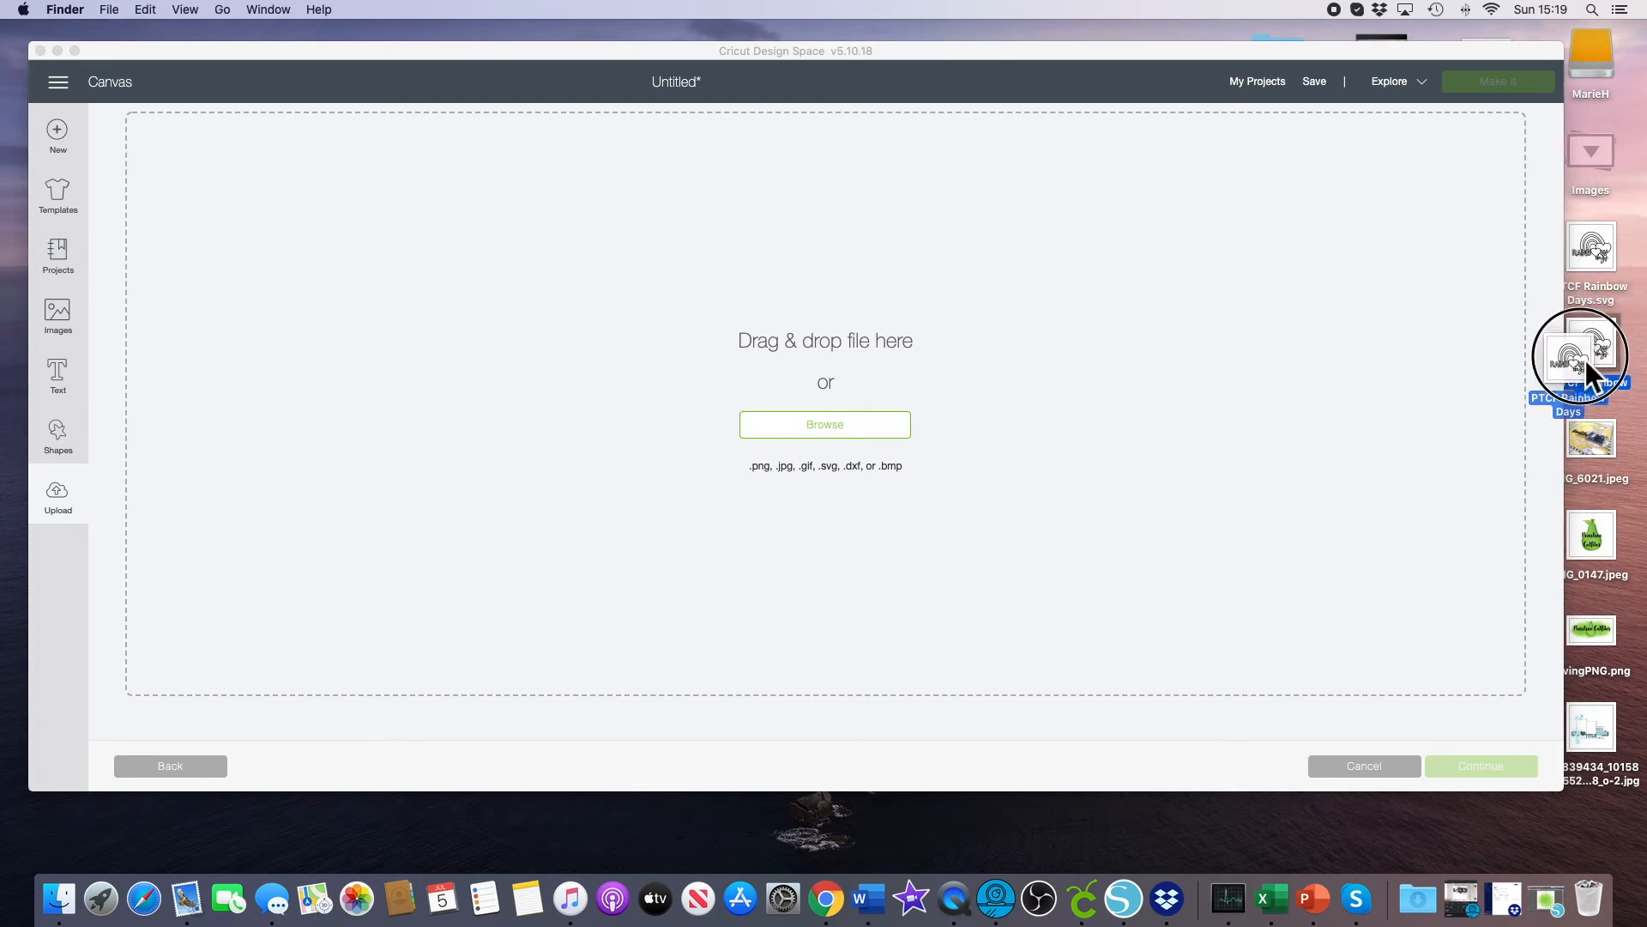
left_click_drag(1609, 341, 815, 321)
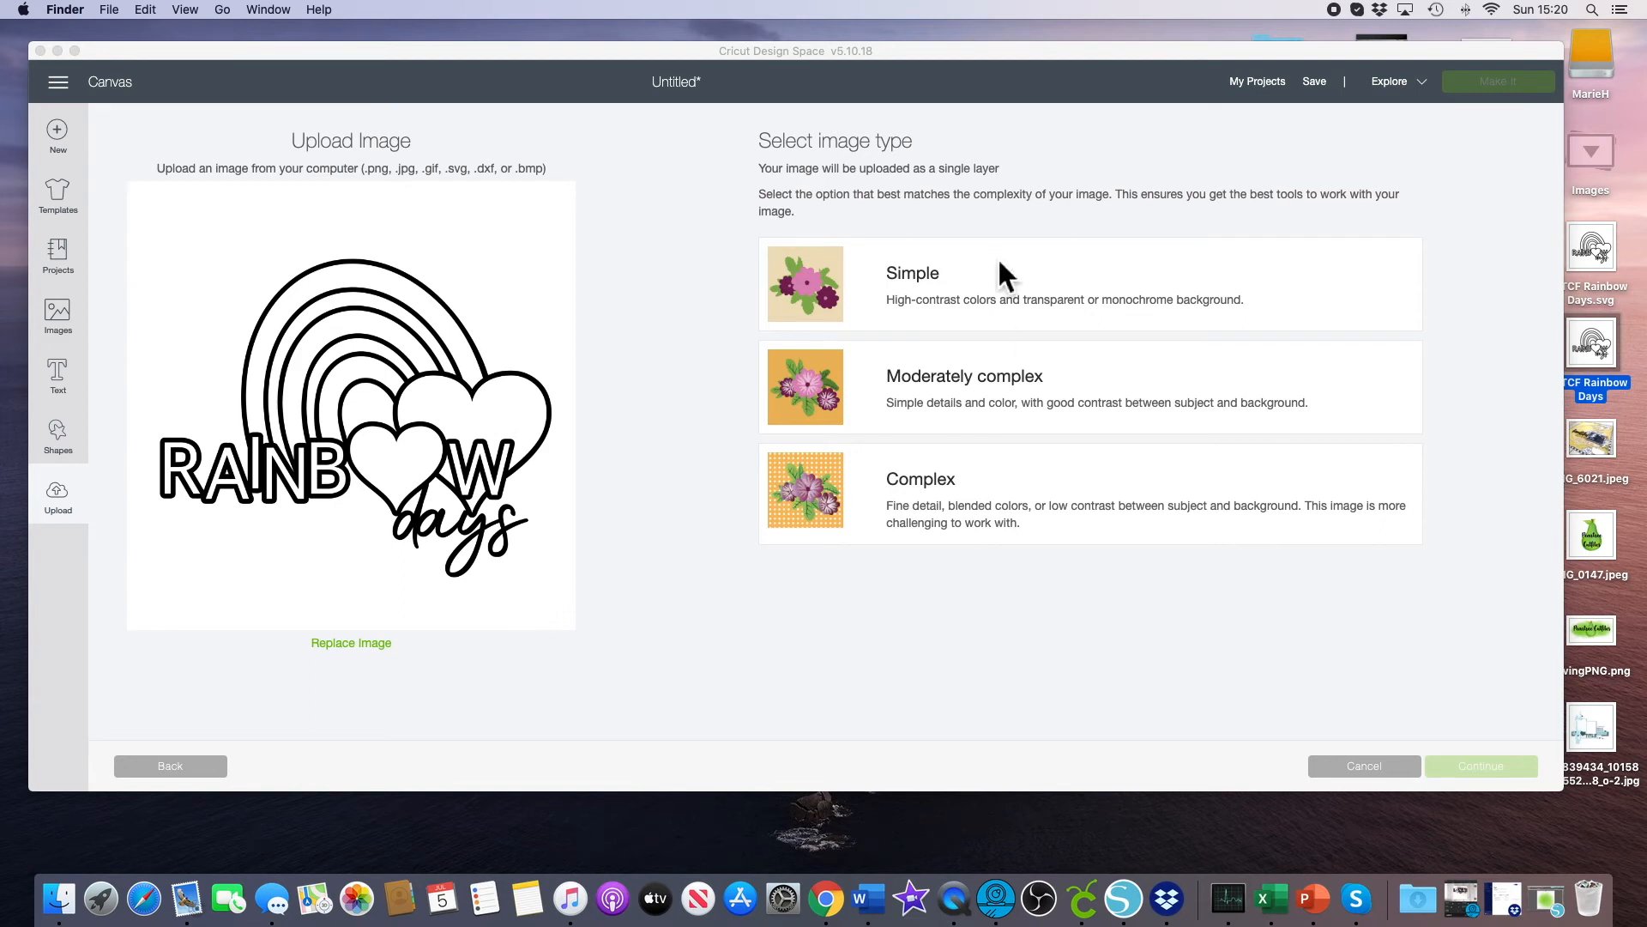
Set the uploaded image's type to Simple and continue to Select & erase.
left_click(999, 285)
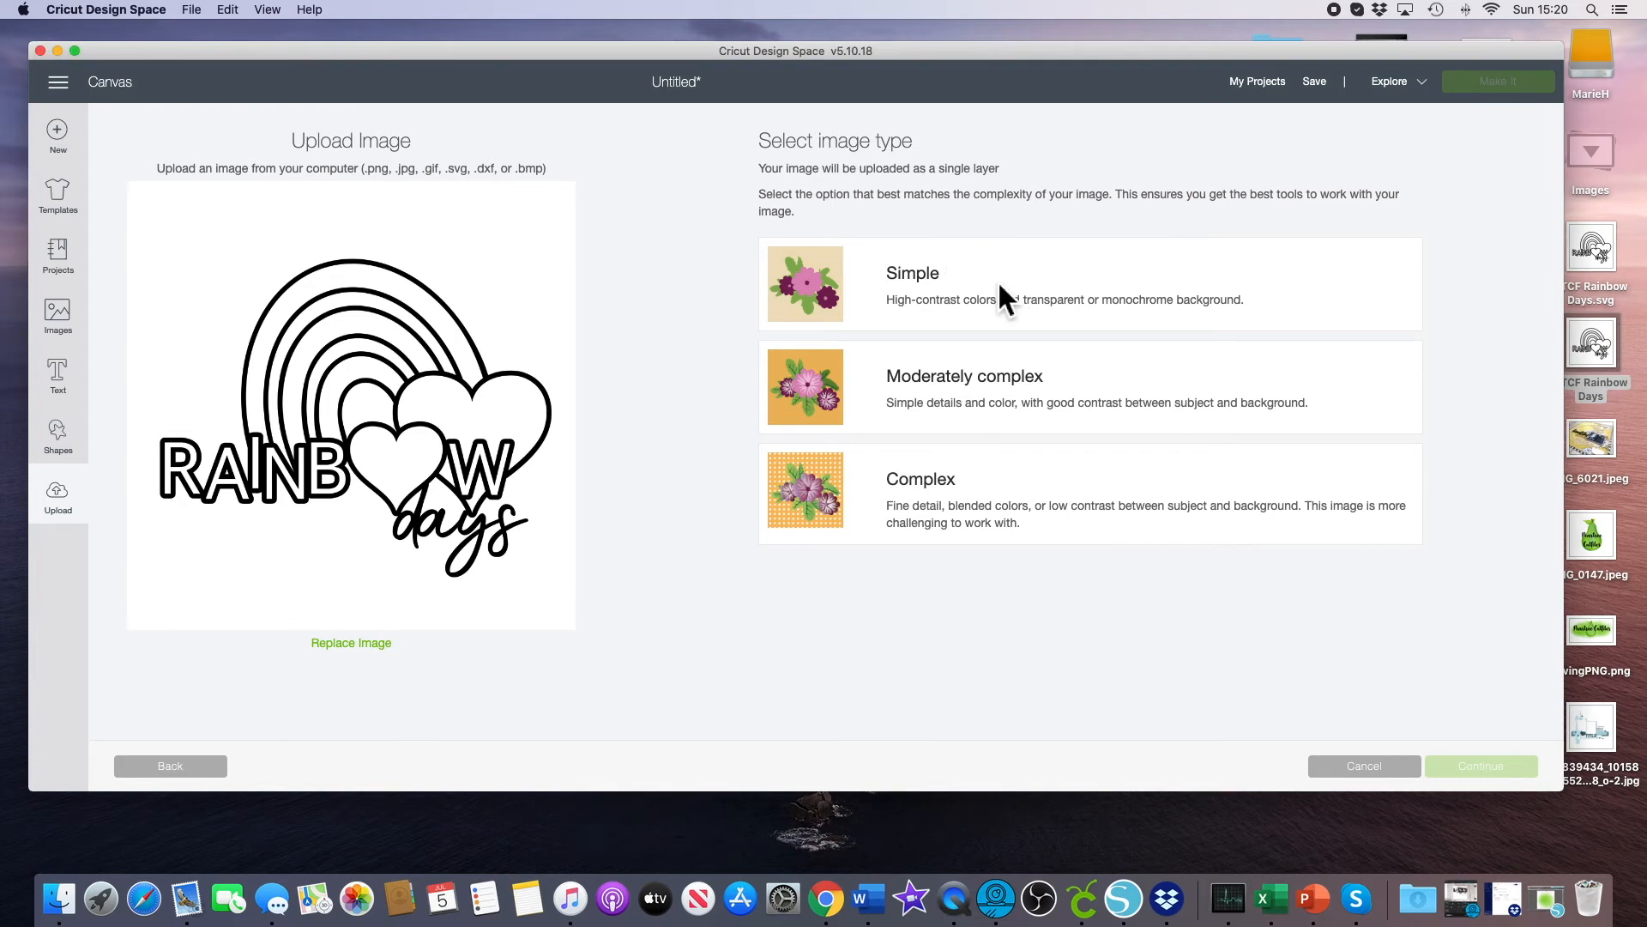
left_click(1102, 309)
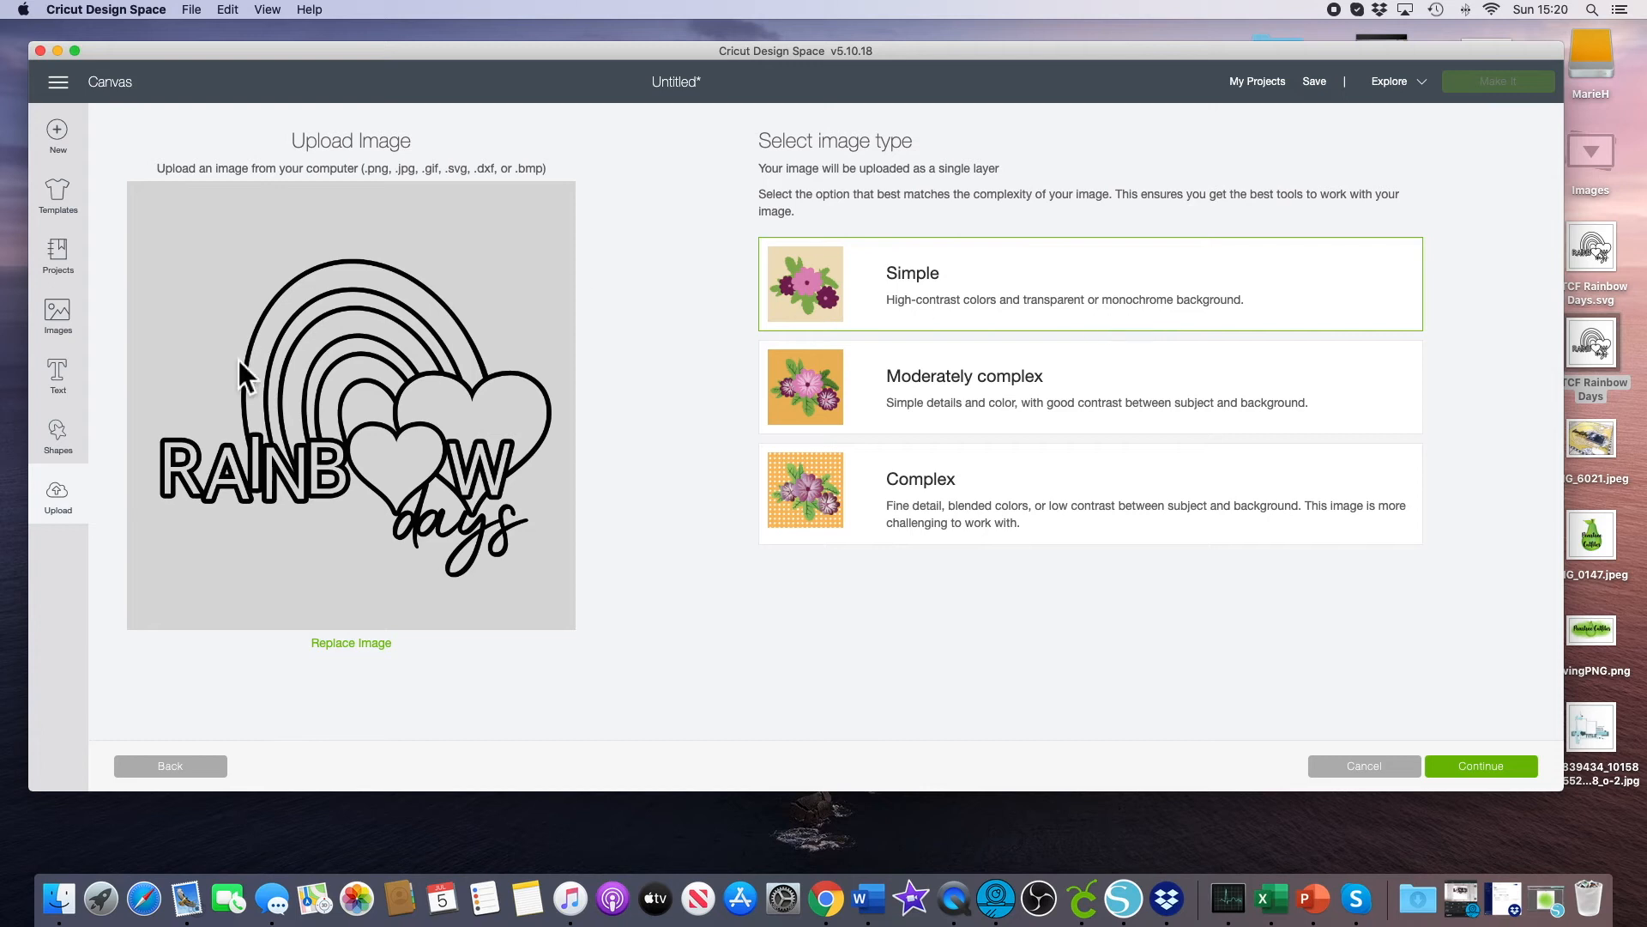
left_click(1485, 770)
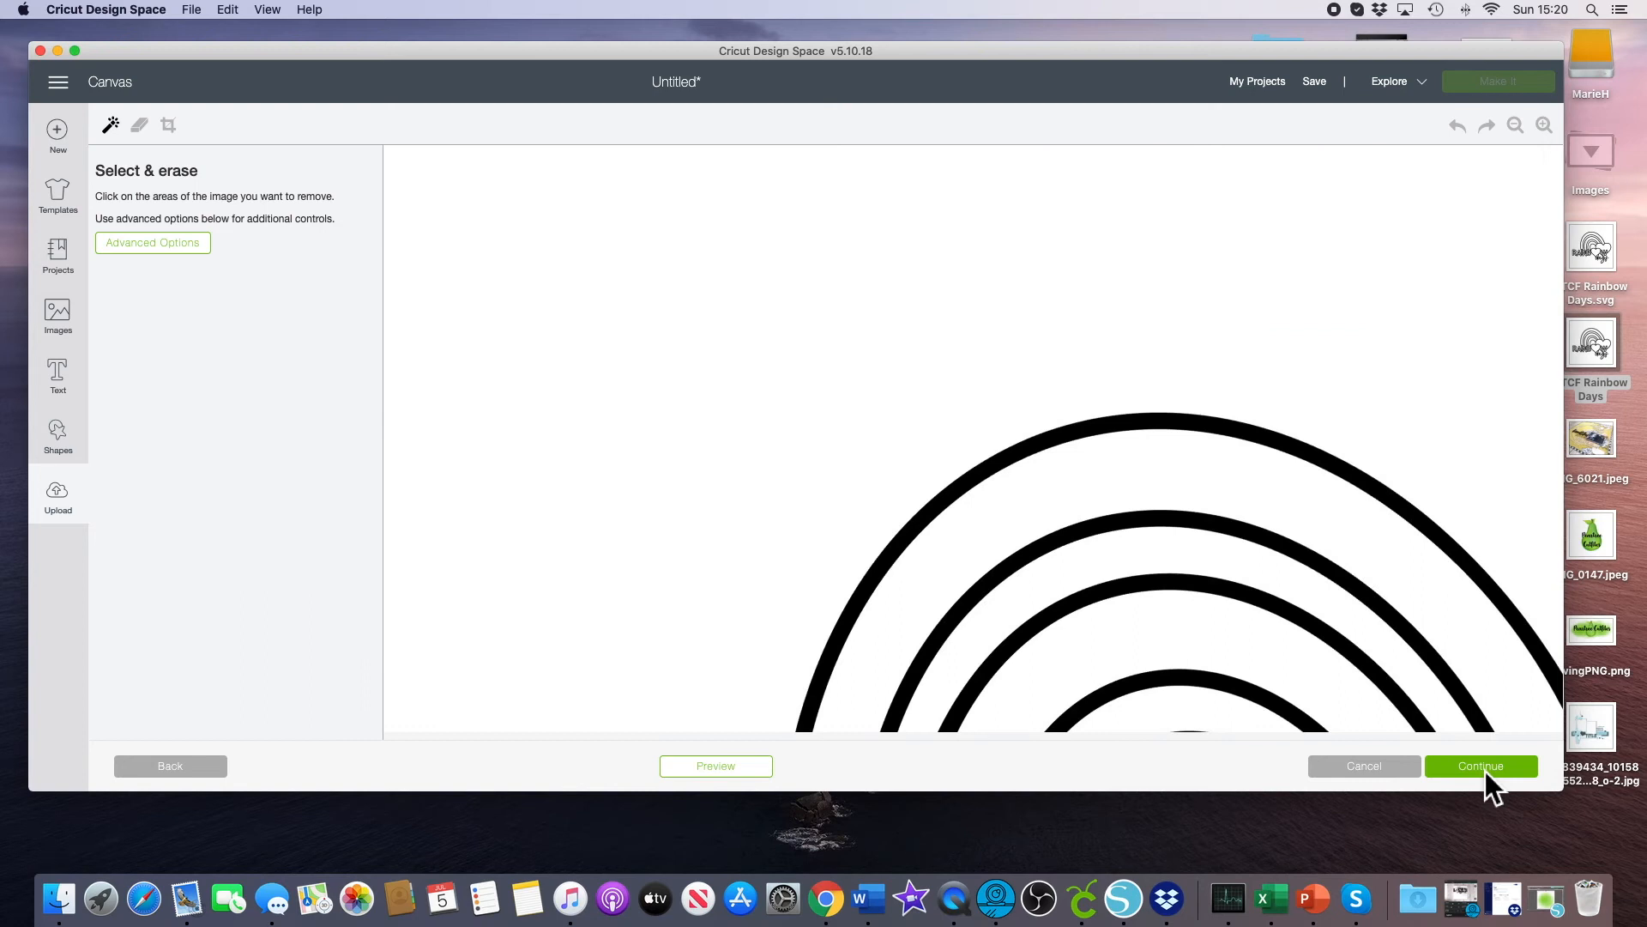
Erase the white background surrounding the whole rainbow design.
left_click(1522, 129)
left_click(1522, 127)
left_click(1522, 127)
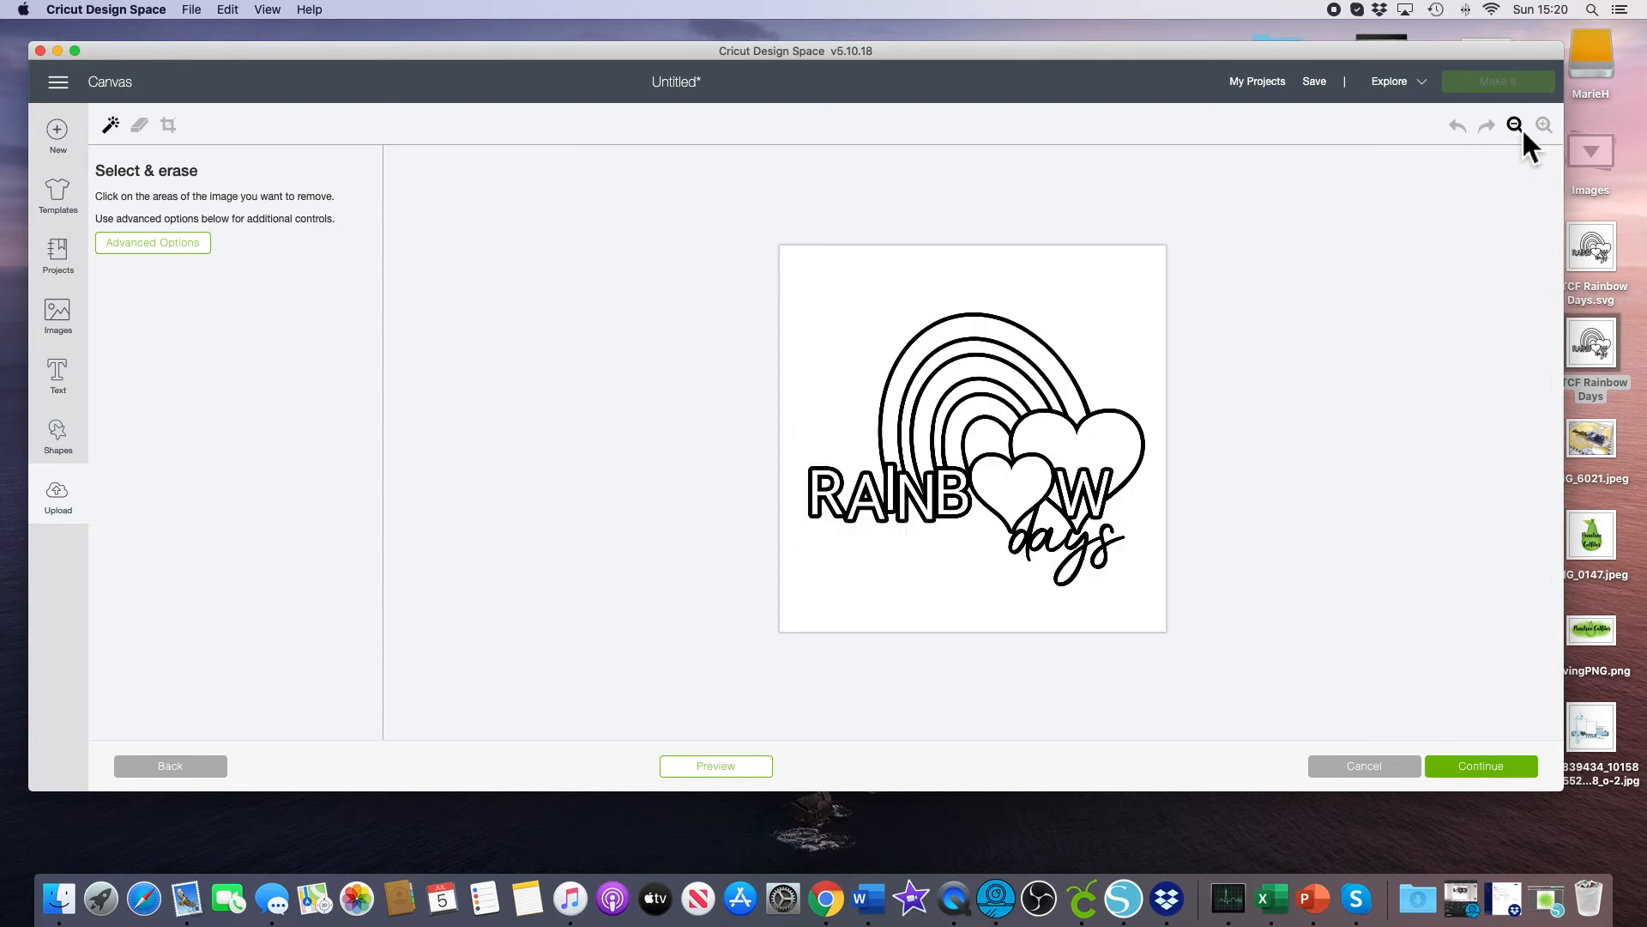
left_click(1542, 127)
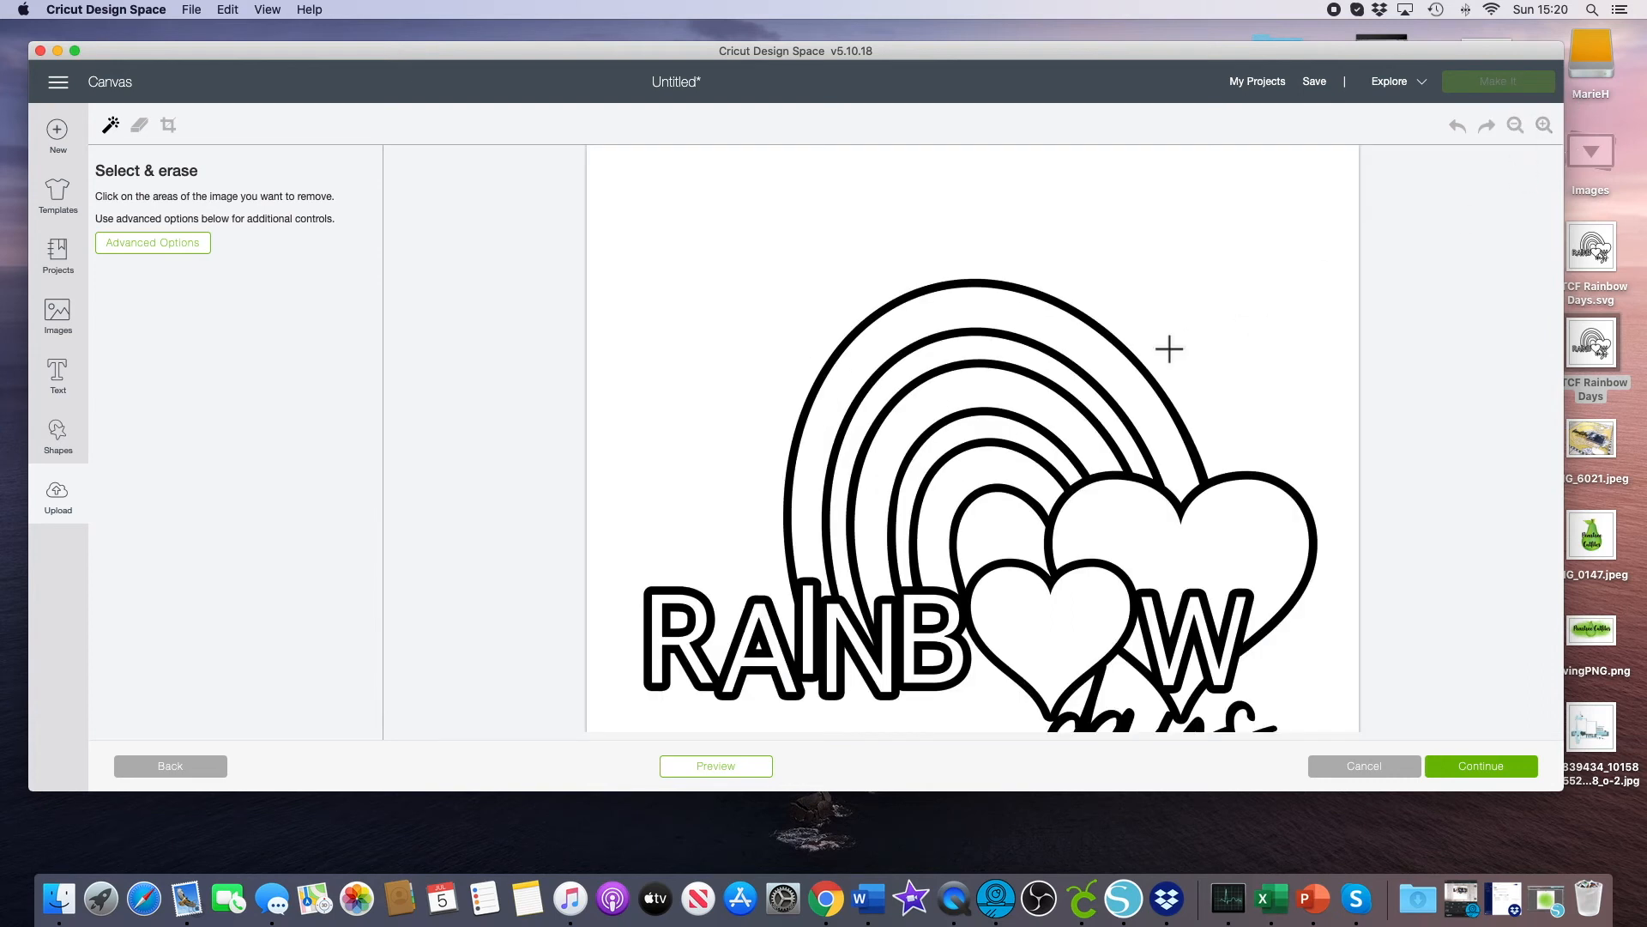
scroll(1168, 348, "down", 2)
scroll(1169, 348, "down", 3)
scroll(1169, 348, "up", 2)
scroll(1168, 349, "down", 2)
scroll(1168, 349, "up", 1)
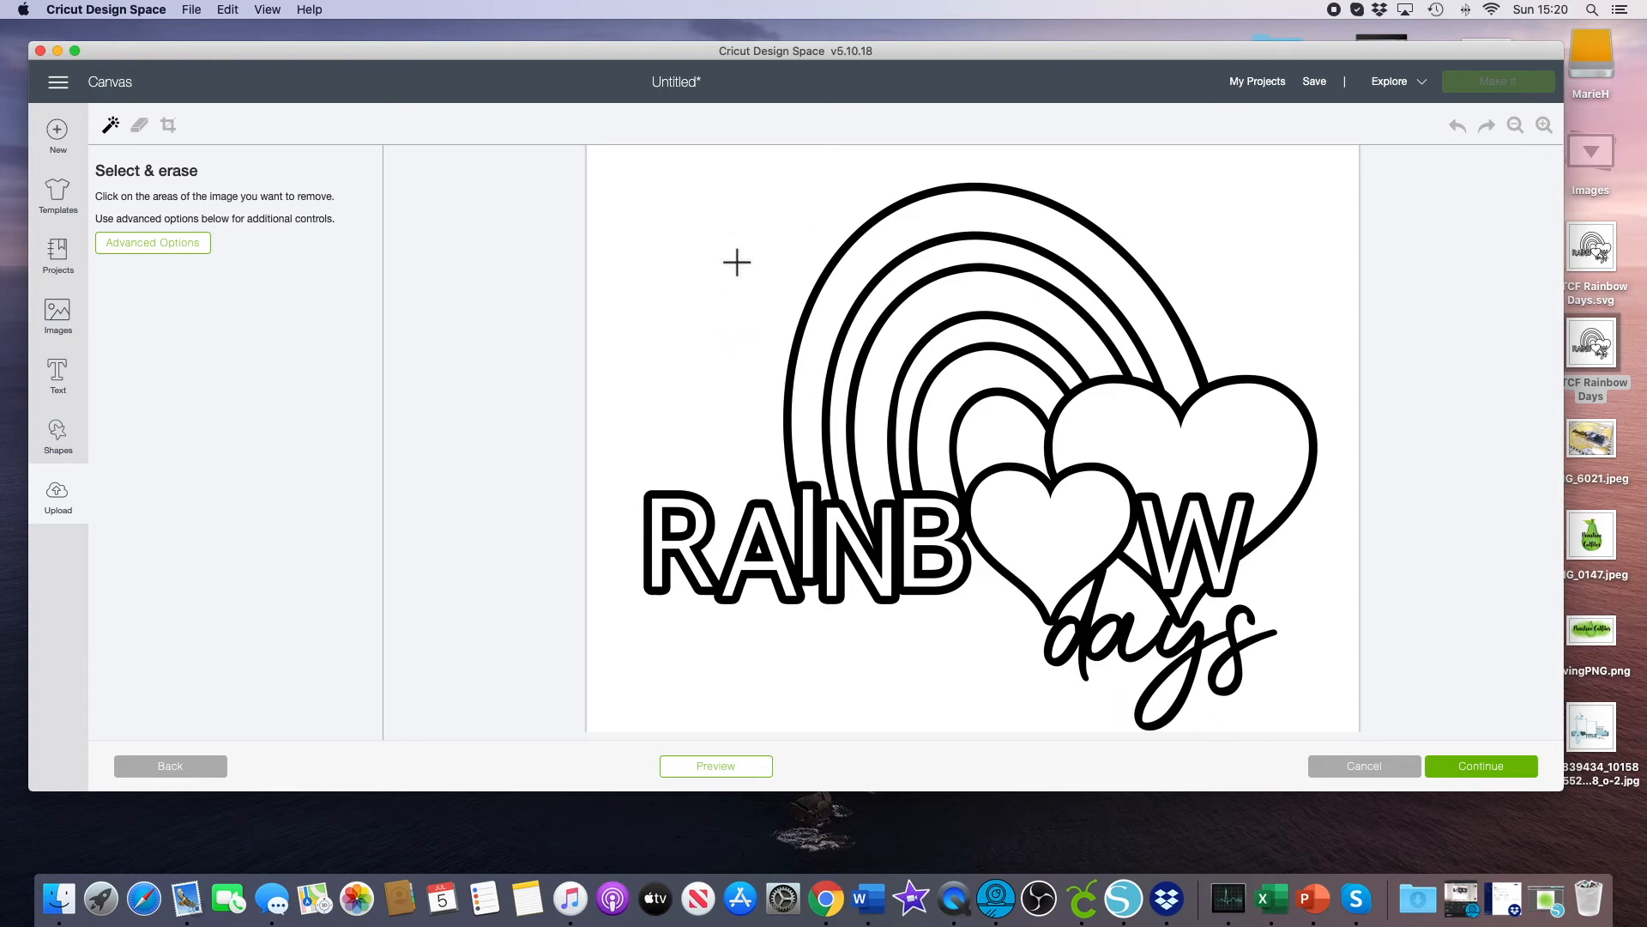
left_click(750, 235)
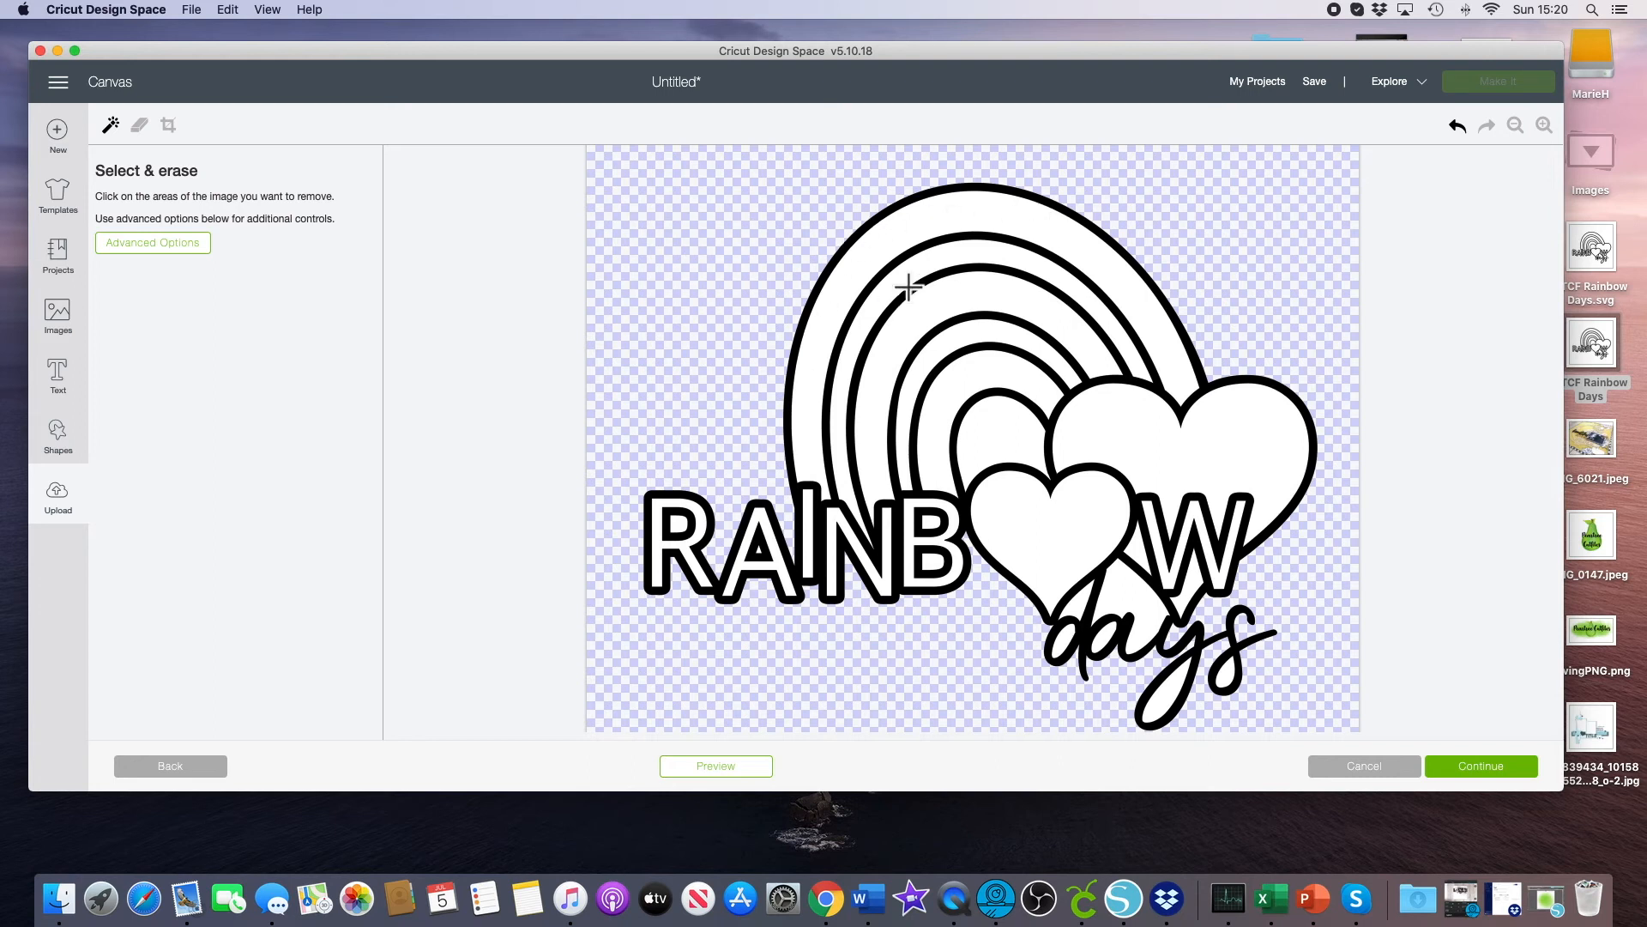
Erase the white fill from each rainbow band, working inward to the area under the innermost arch.
left_click(897, 253)
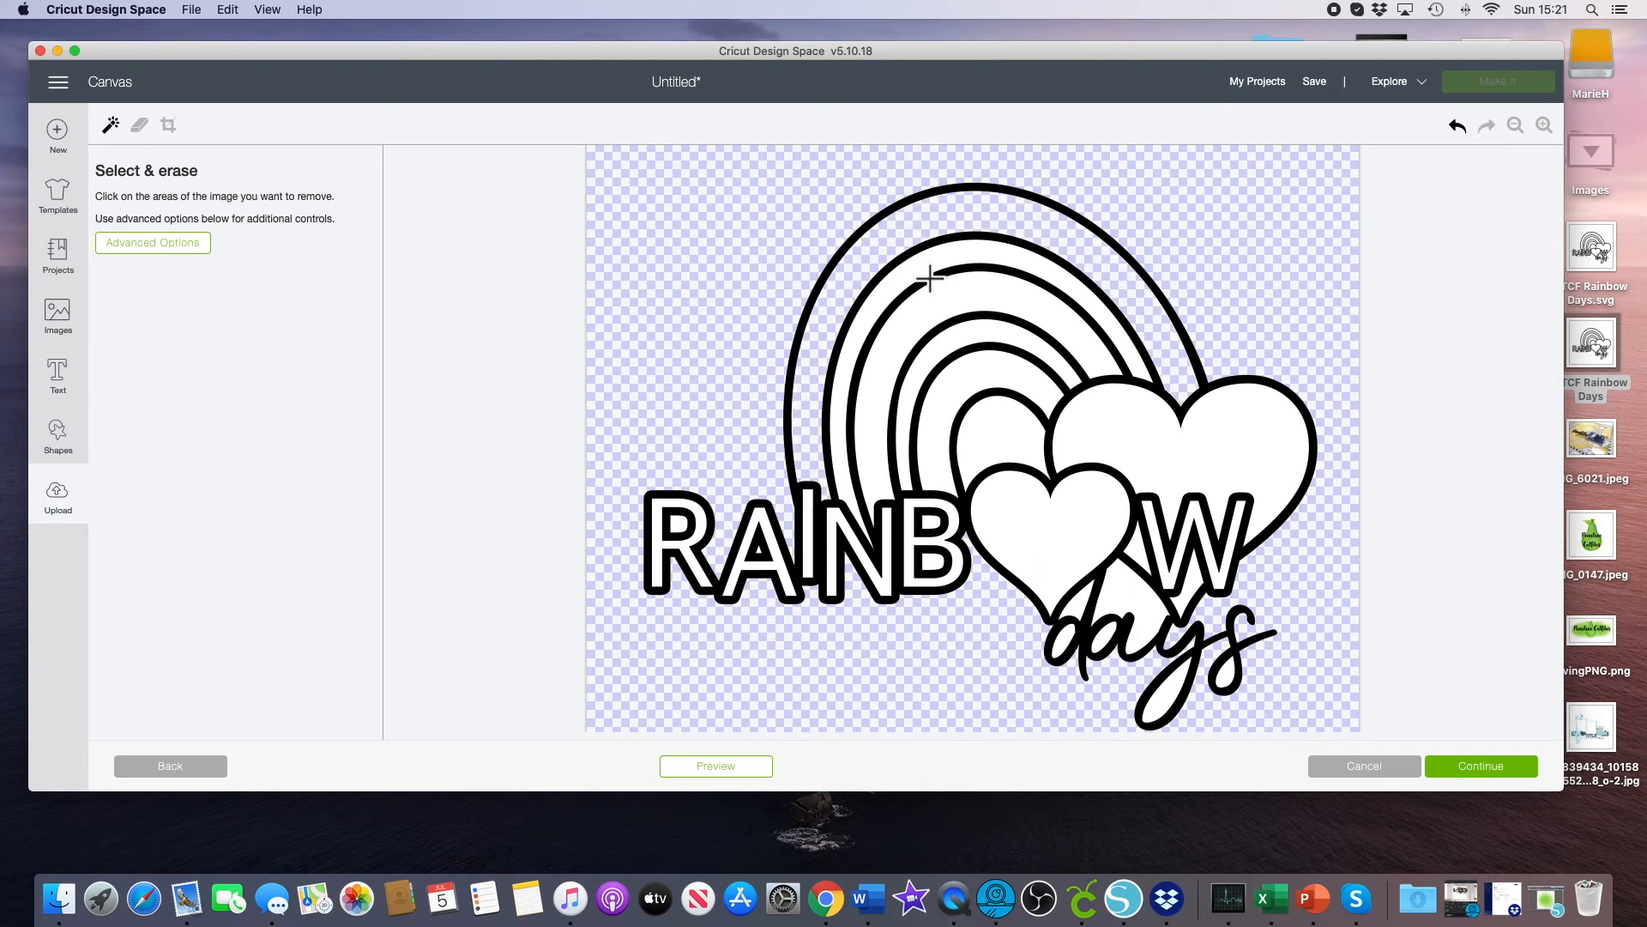
left_click(944, 257)
left_click(971, 306)
left_click(1011, 368)
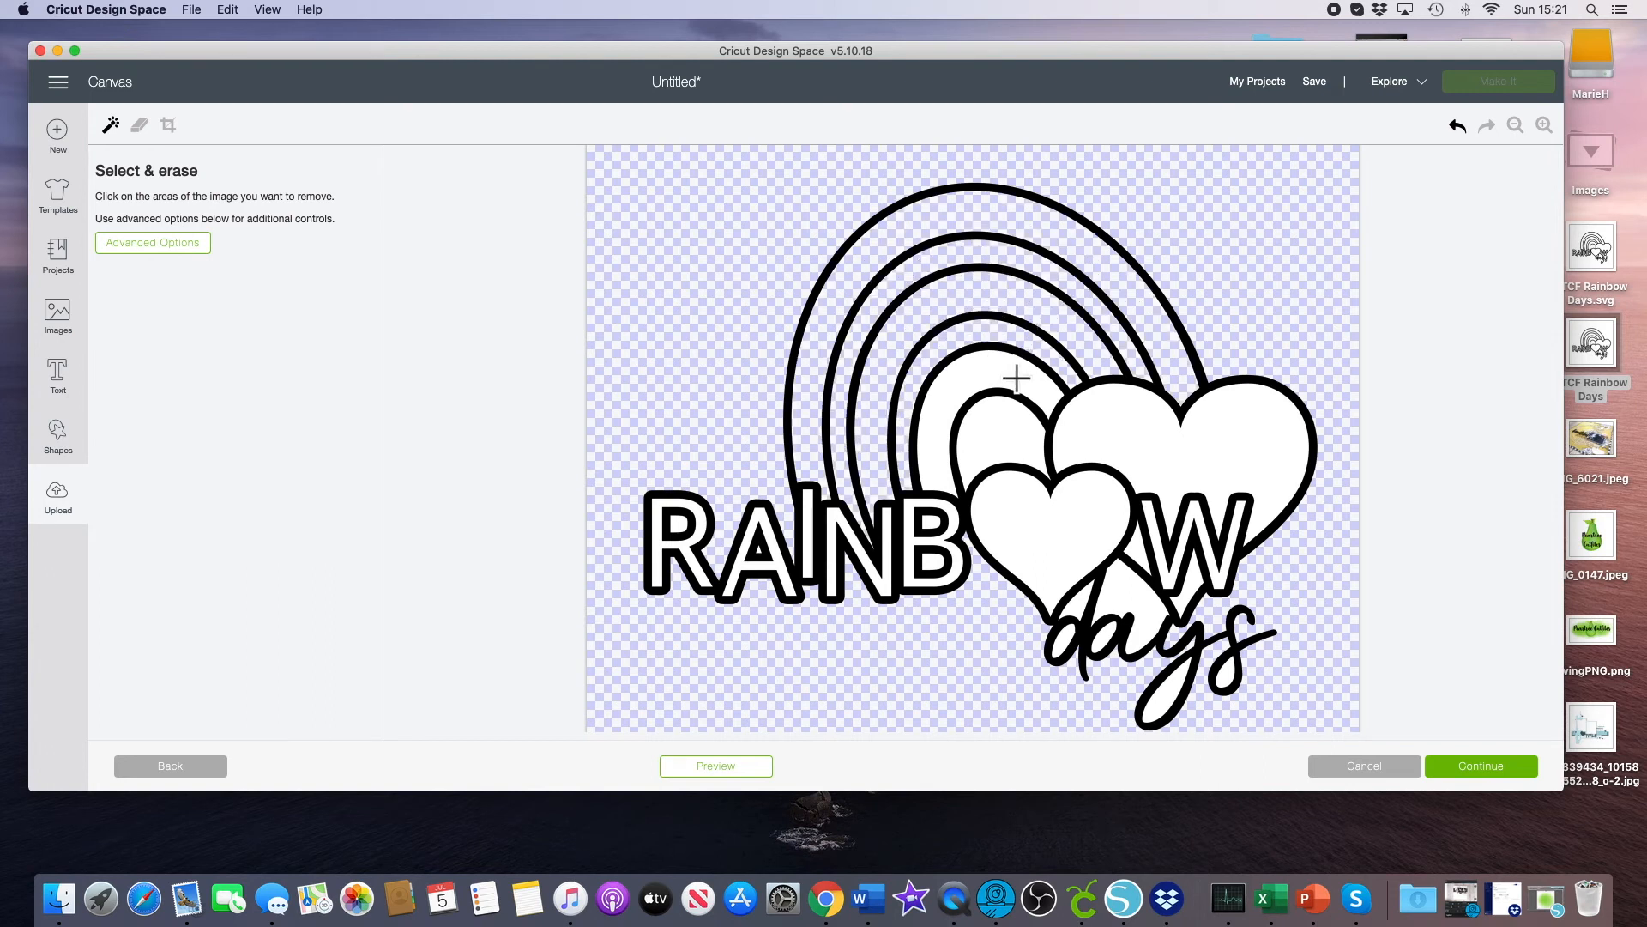
left_click(1019, 433)
Erase the white fill inside both hearts, the gap above "days", and the lower loop of its y.
left_click(1046, 524)
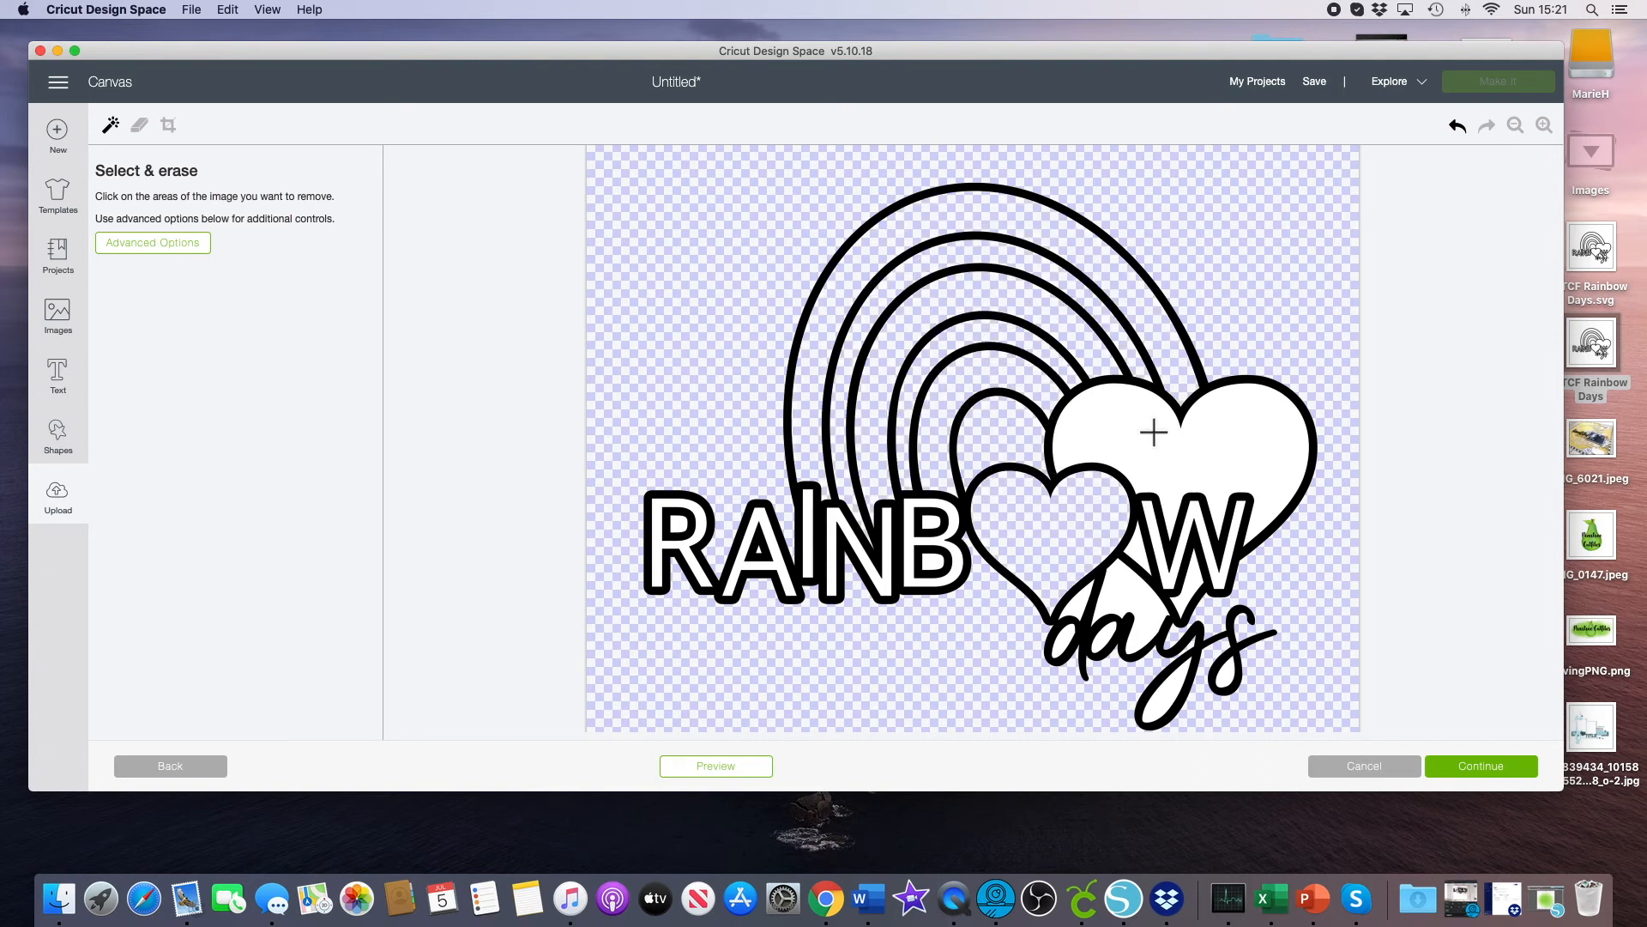
left_click(1141, 429)
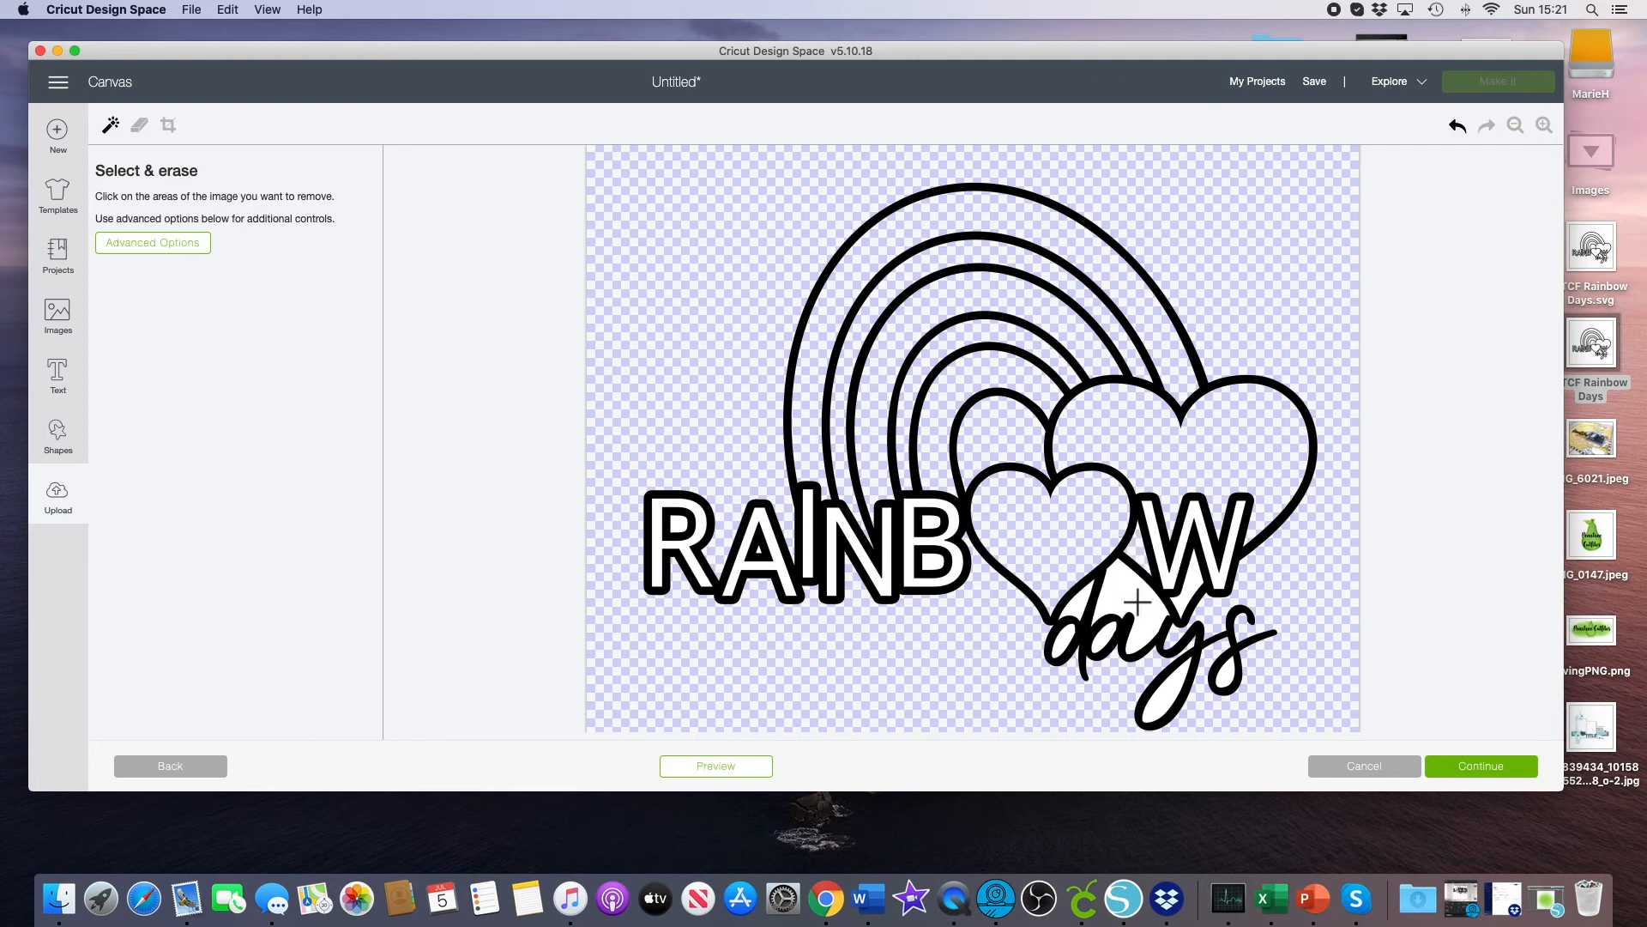
left_click(1134, 592)
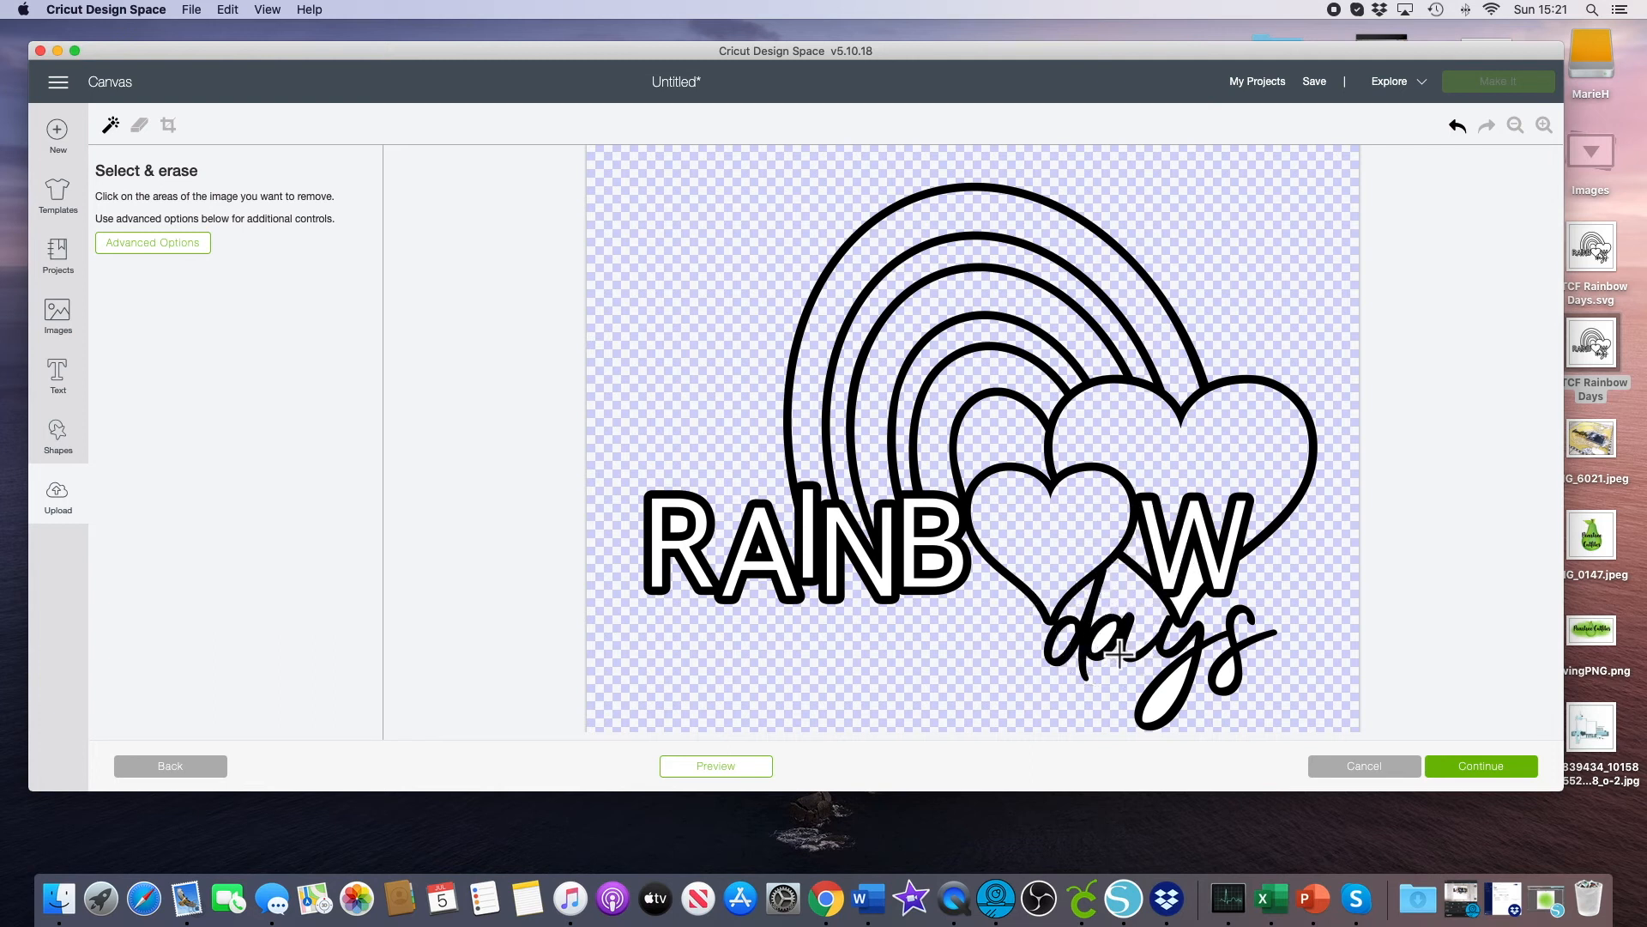
left_click(1199, 703)
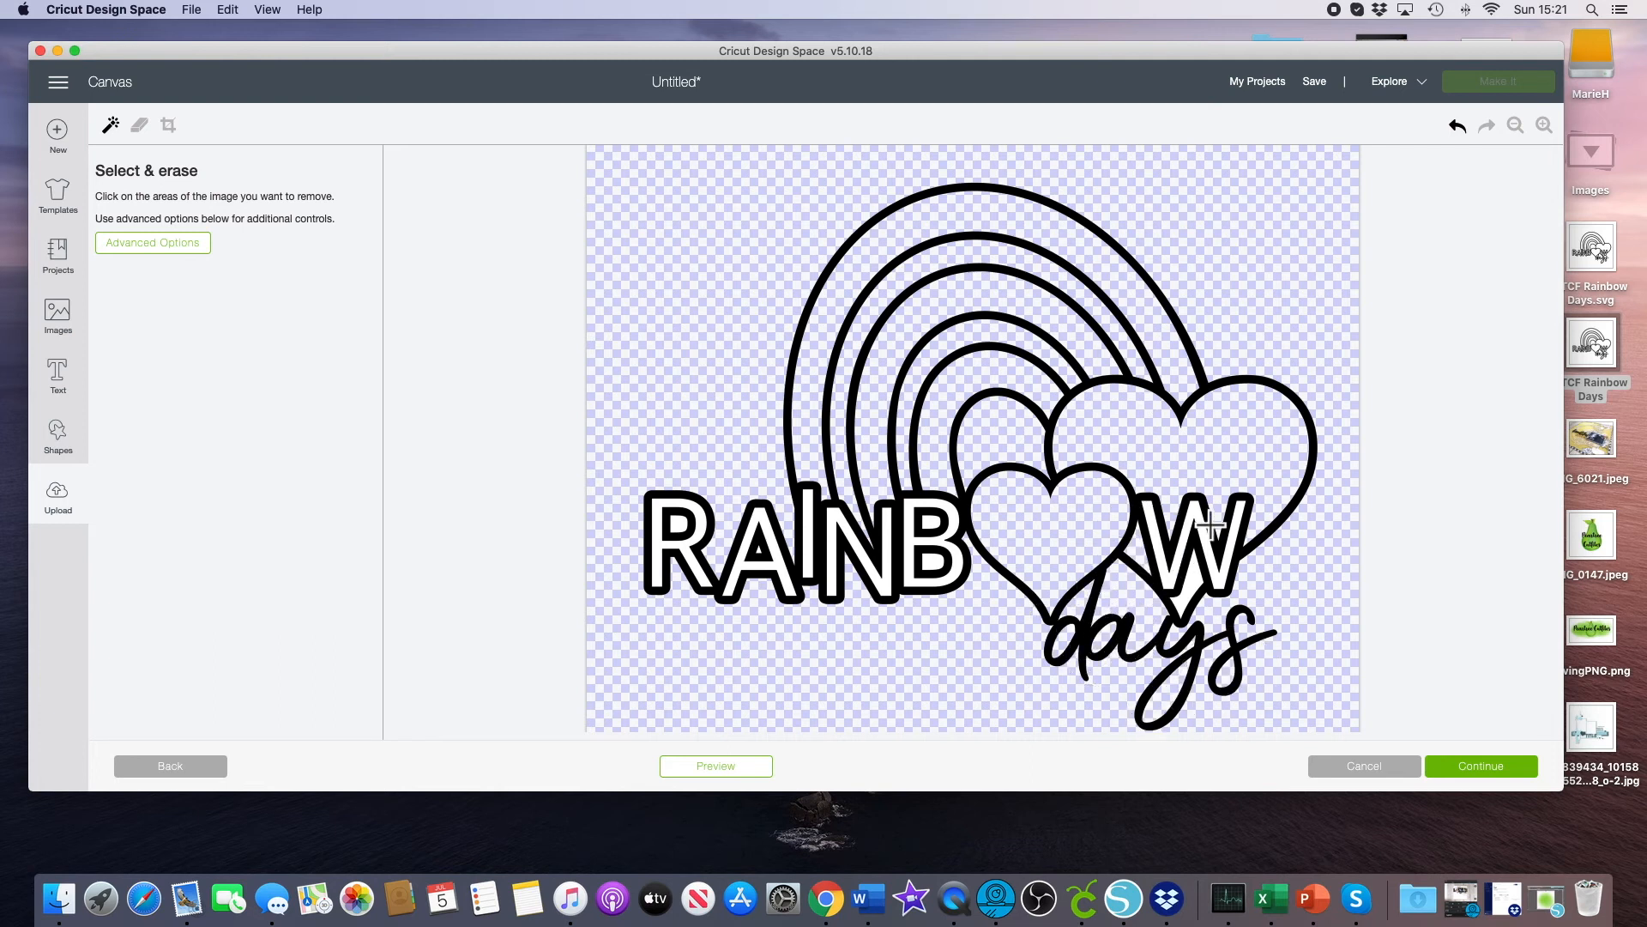
Erase the white fill inside the W and the letters R, A, I, N and B, and check the letters for leftover white.
left_click(1230, 590)
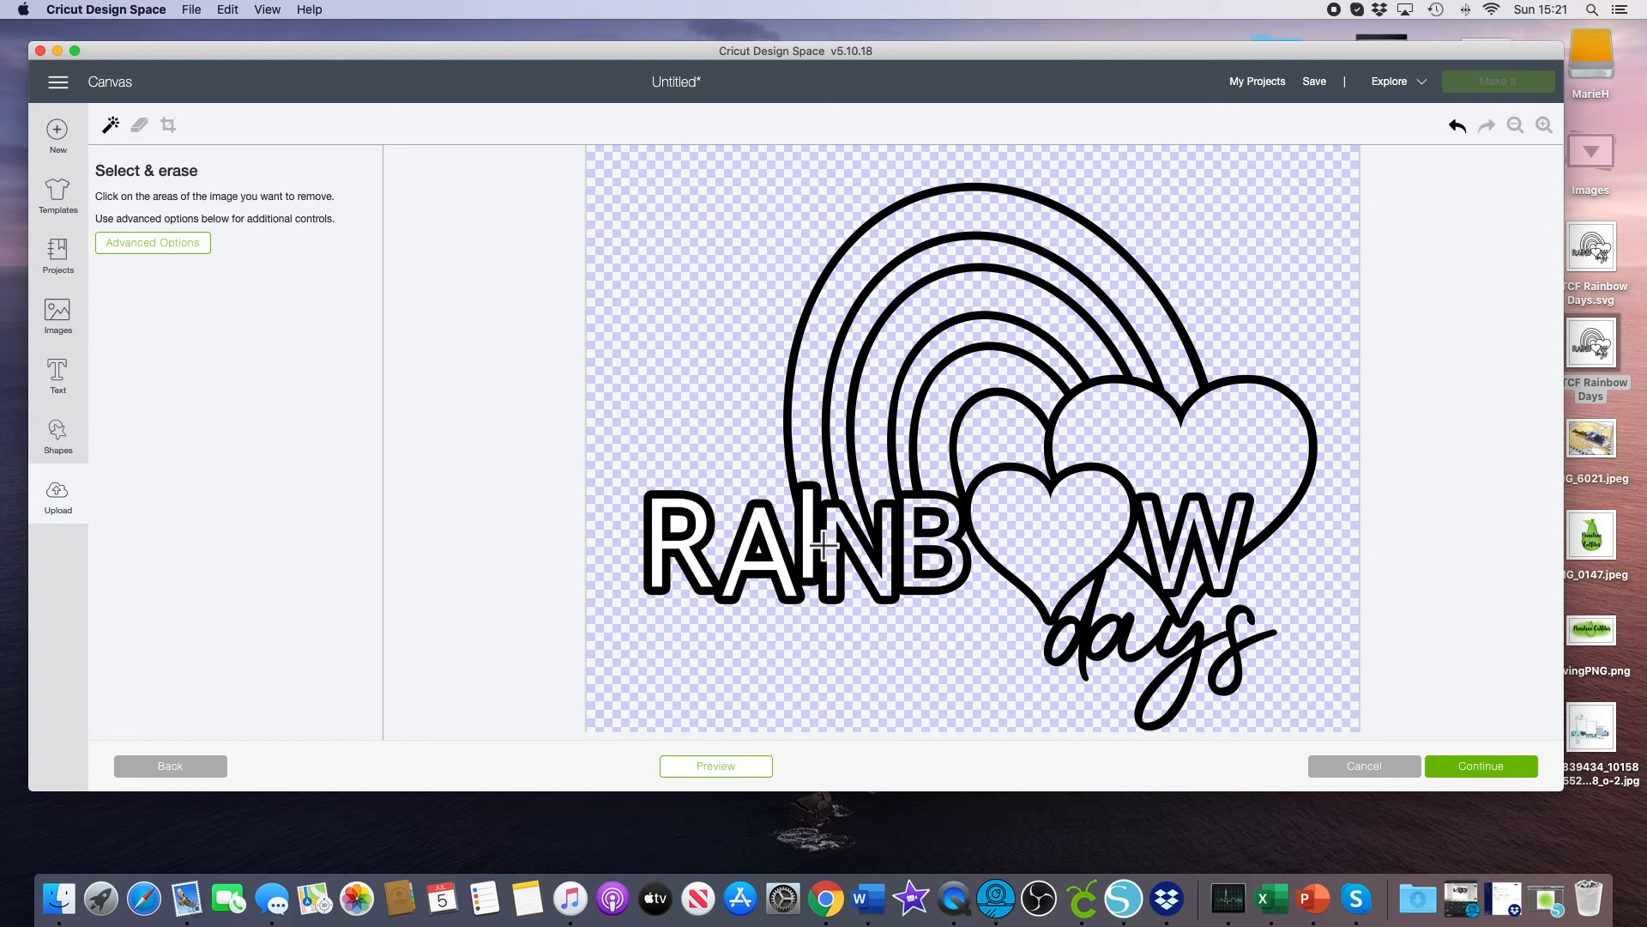
left_click(788, 558)
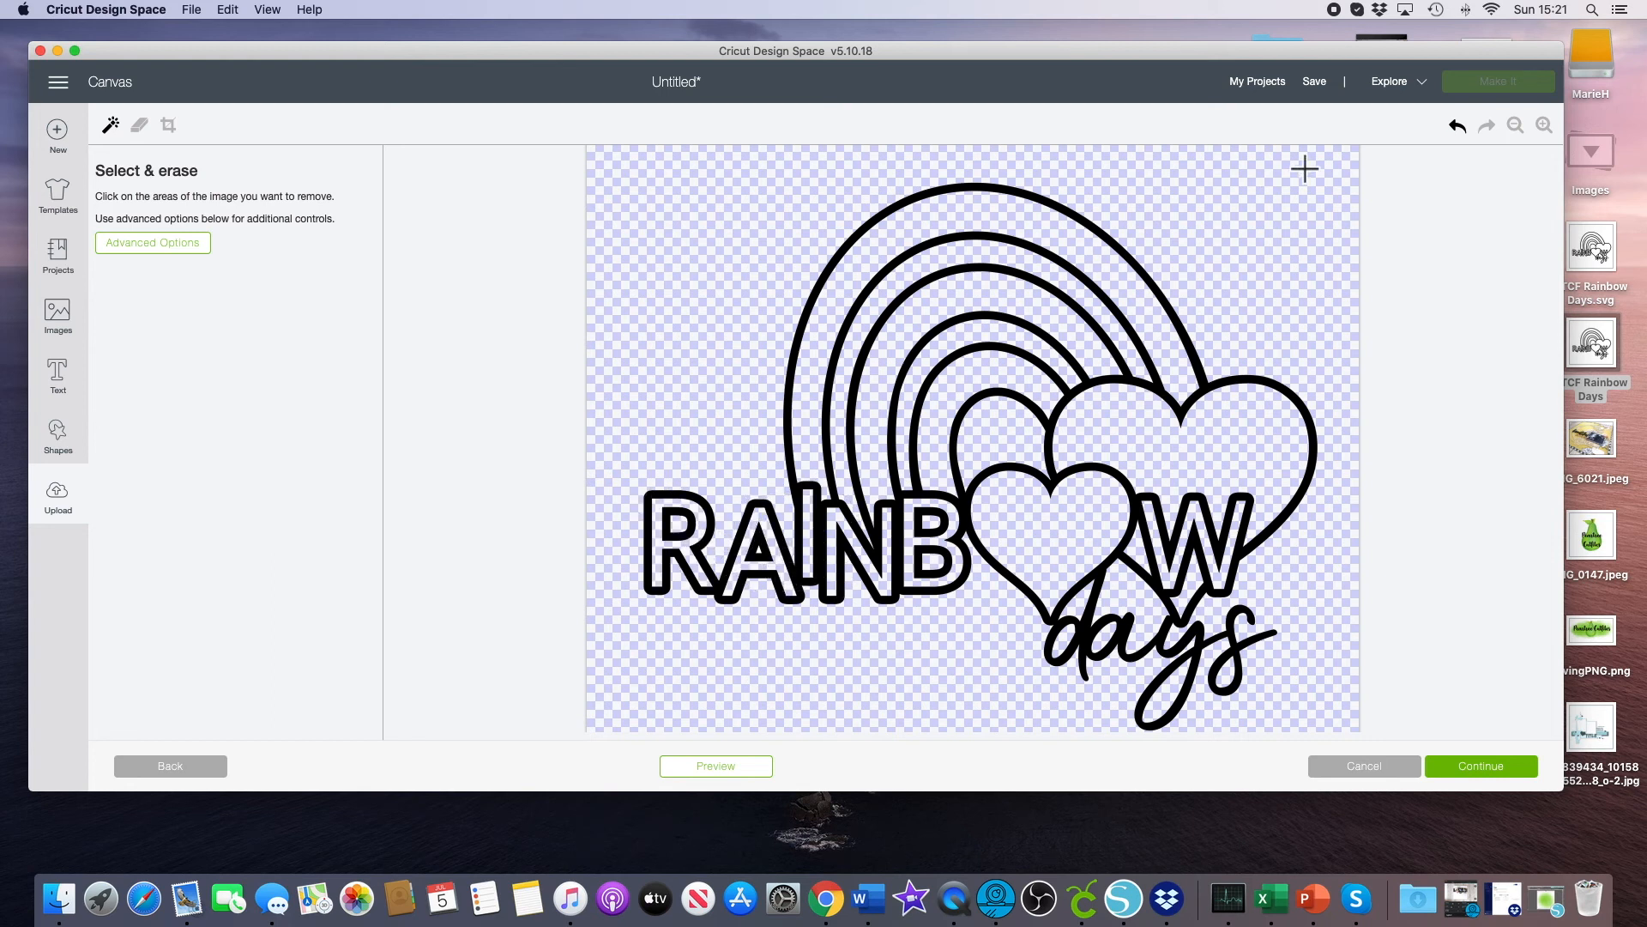
left_click(1544, 125)
left_click(1543, 125)
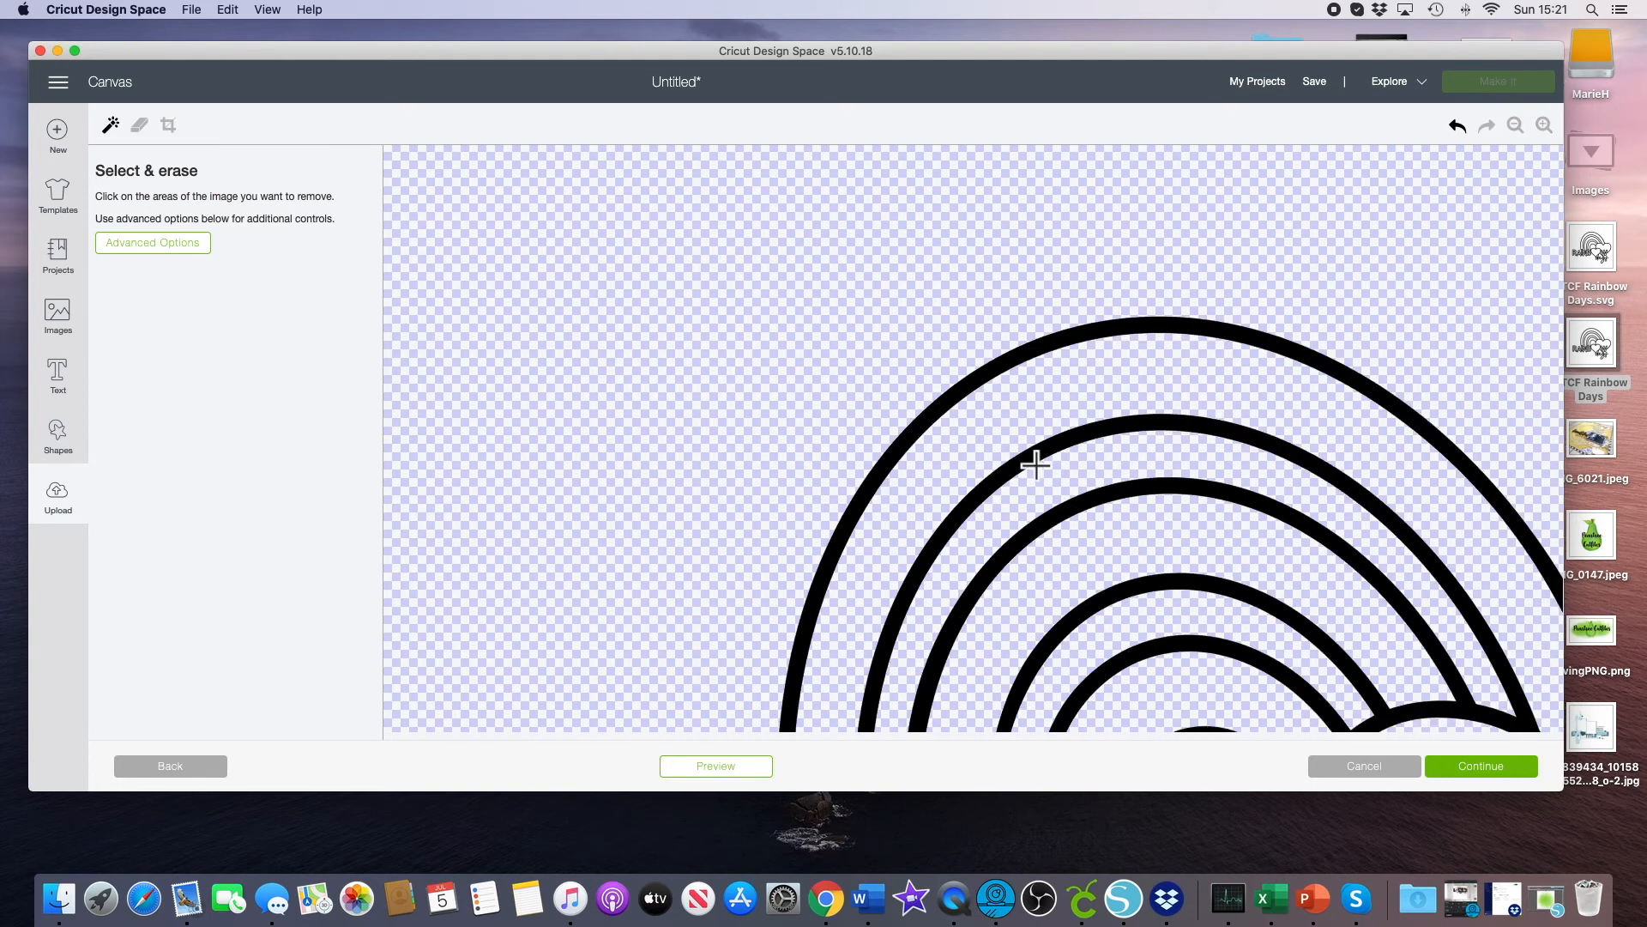
scroll(1034, 459, "down", 5)
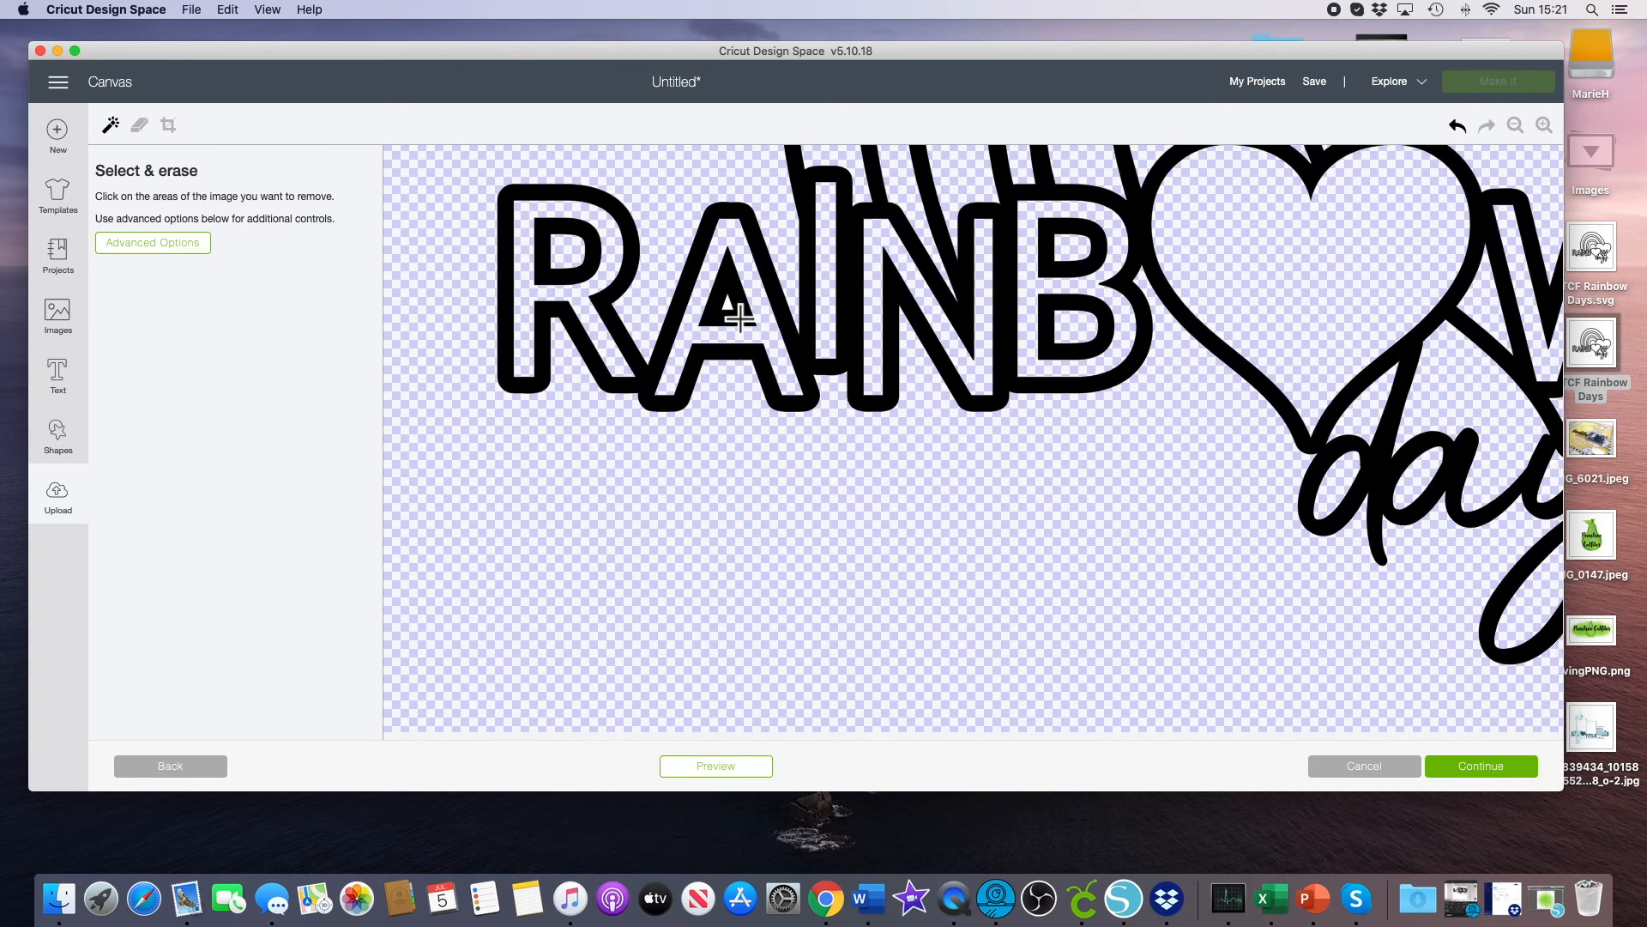
scroll(998, 350, "up", 5)
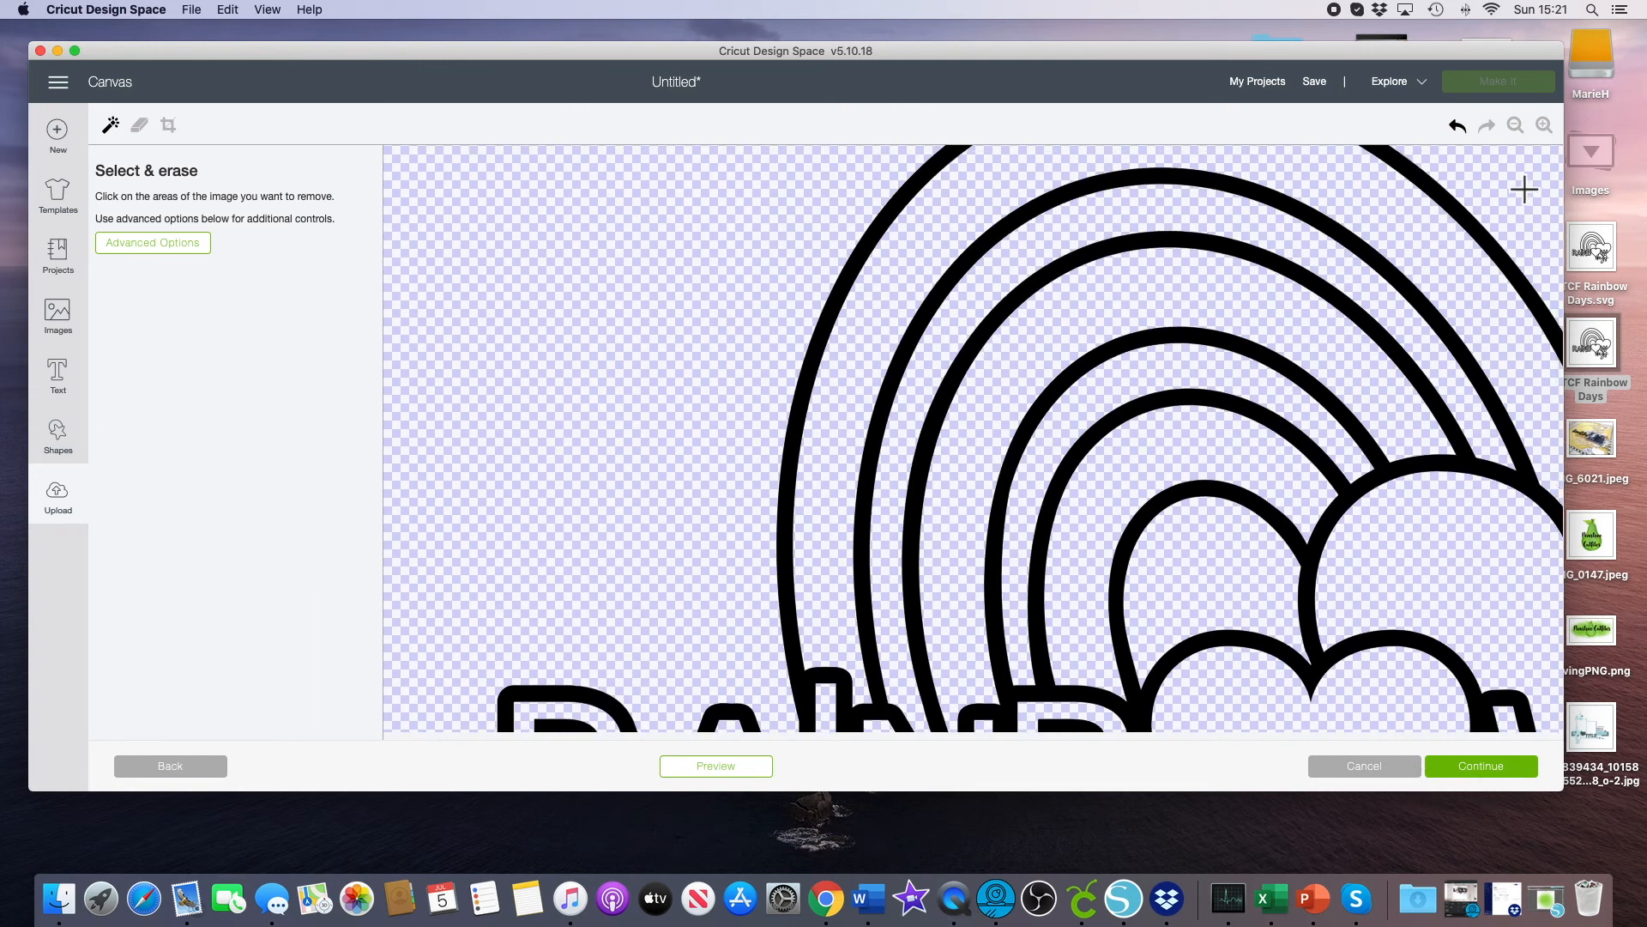
left_click(1517, 127)
left_click(1517, 127)
left_click(1517, 127)
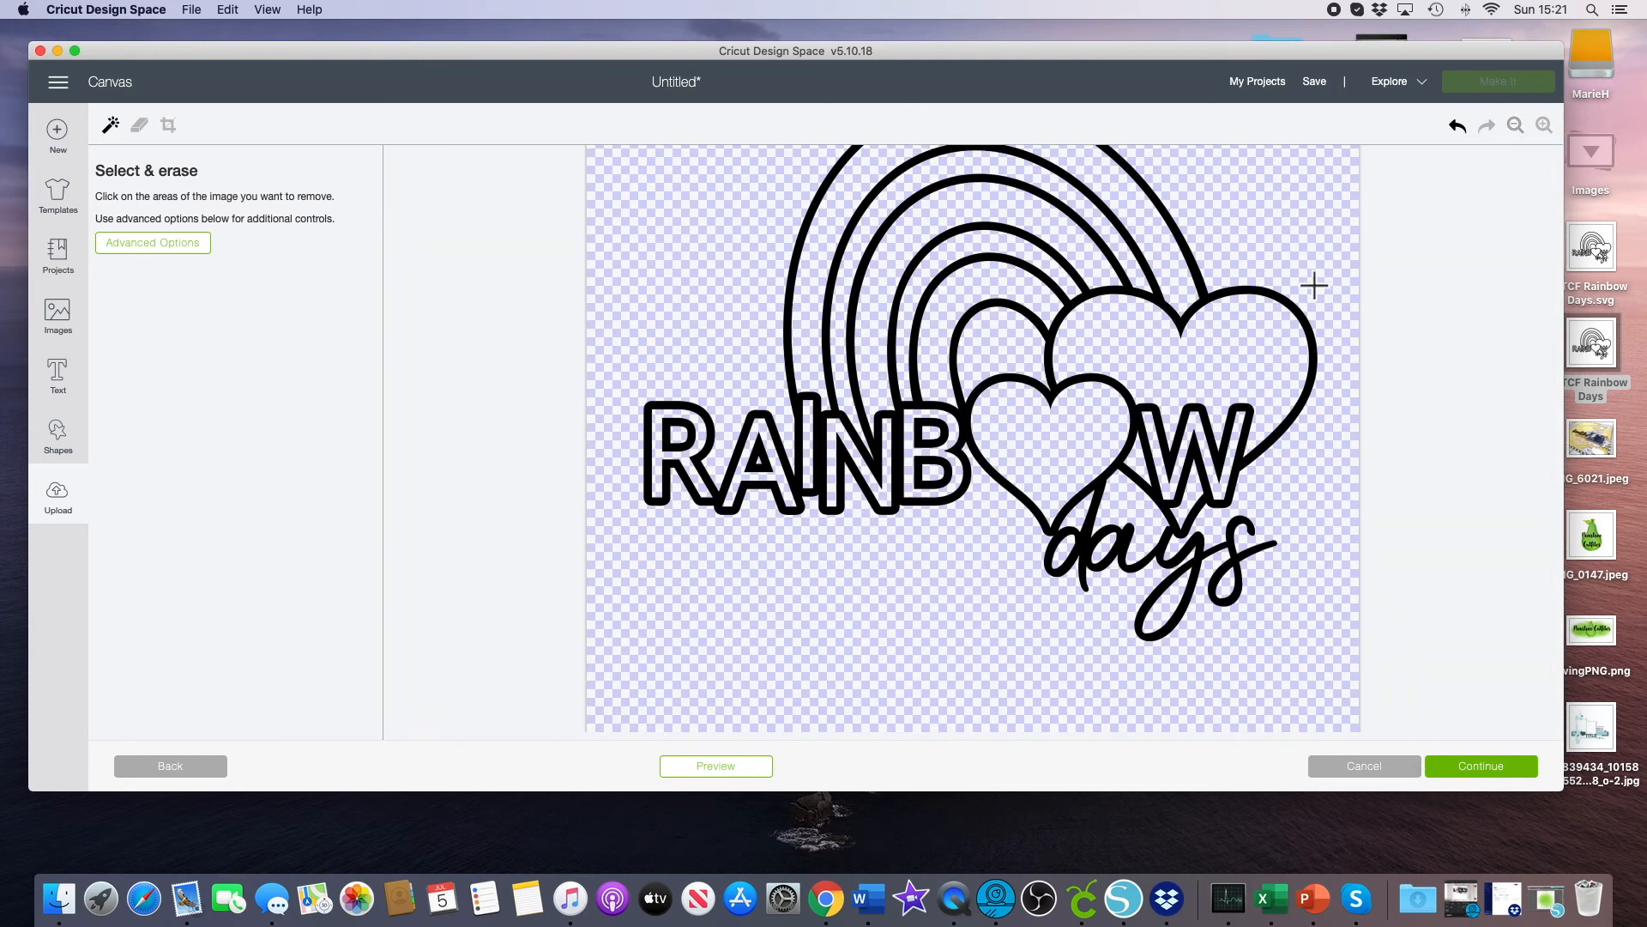
Try erasing the black outline at the large heart, and undo that erase.
left_click(1281, 309)
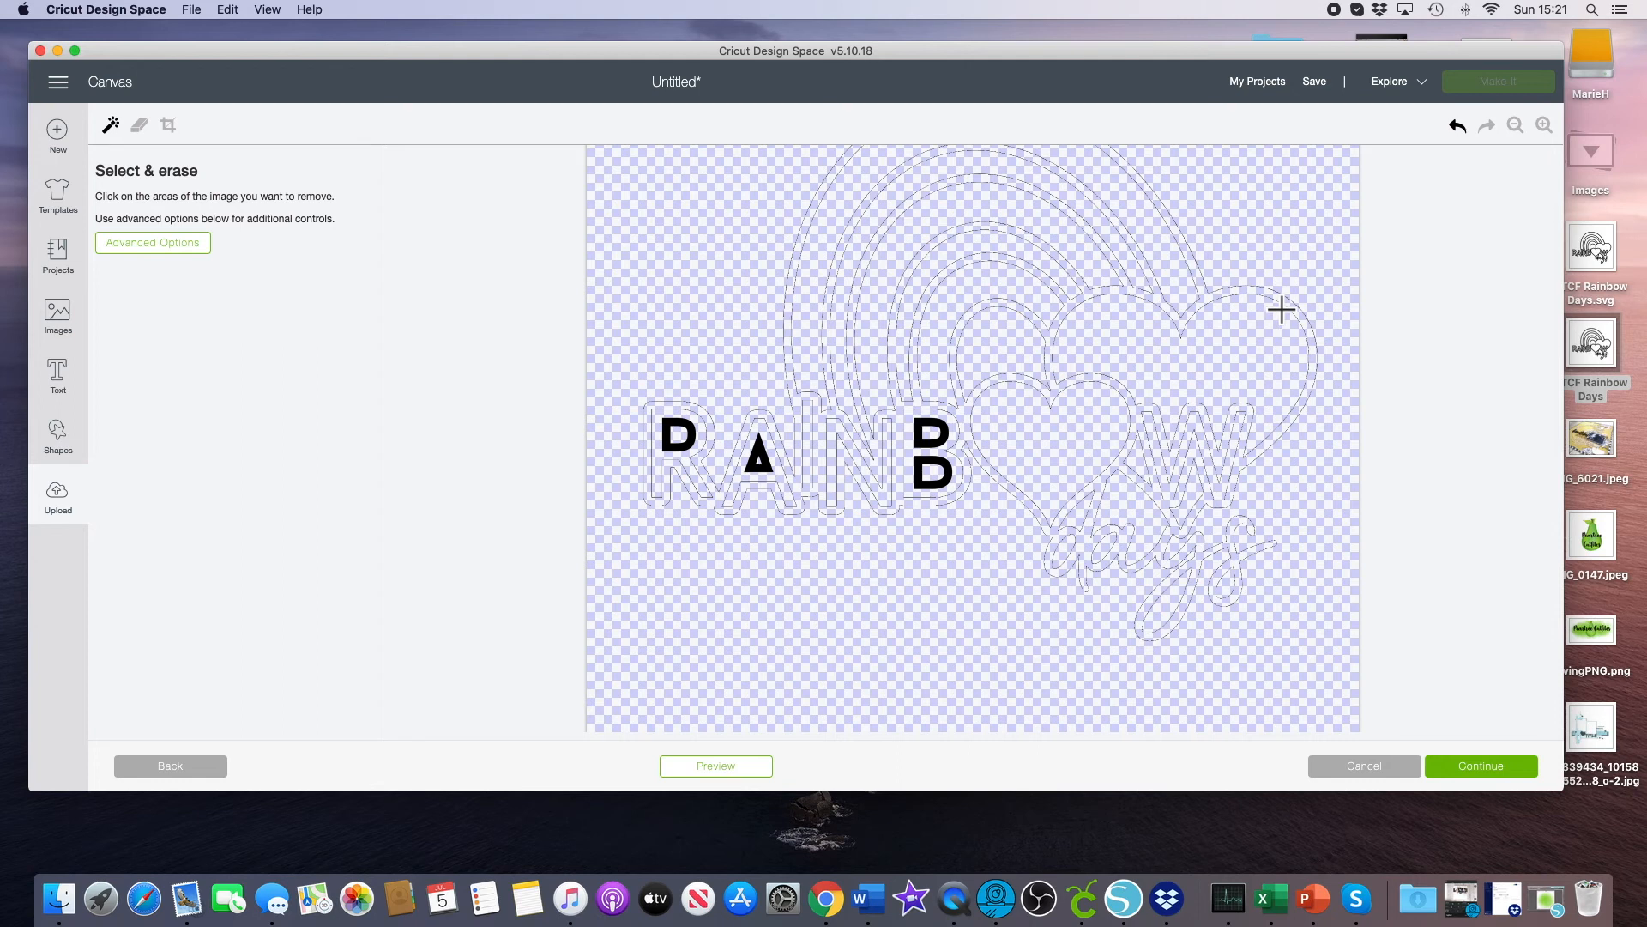
left_click(1464, 128)
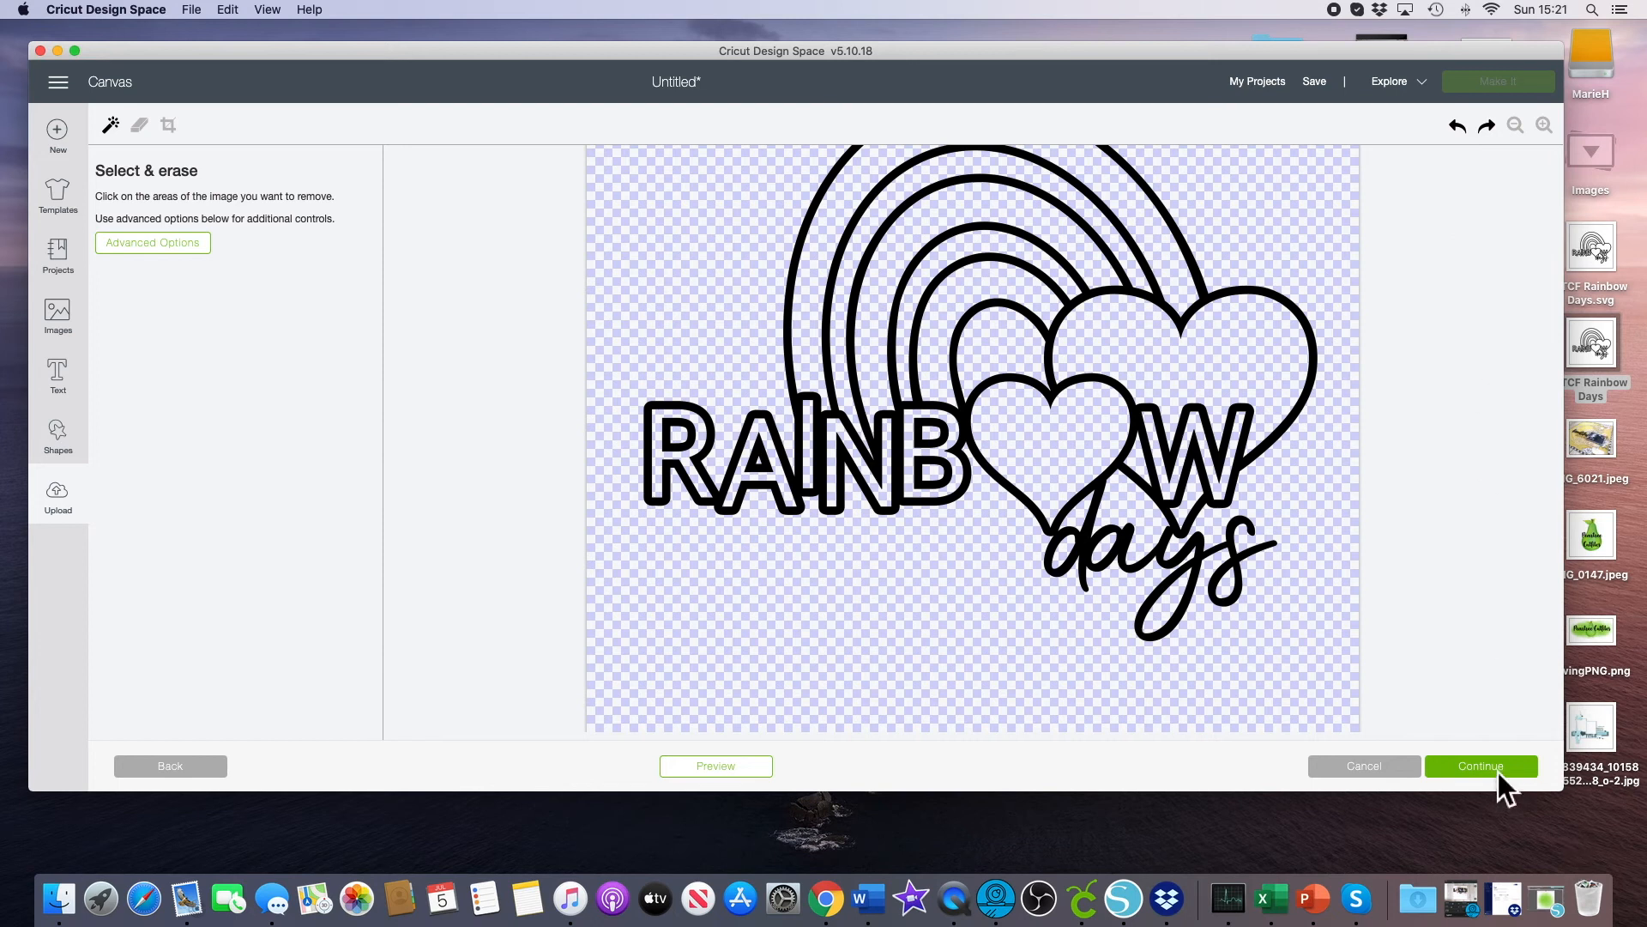
Preview the cleaned-up image, and save it as a Cut image with the name PTCF Rainbow Days.
left_click(736, 768)
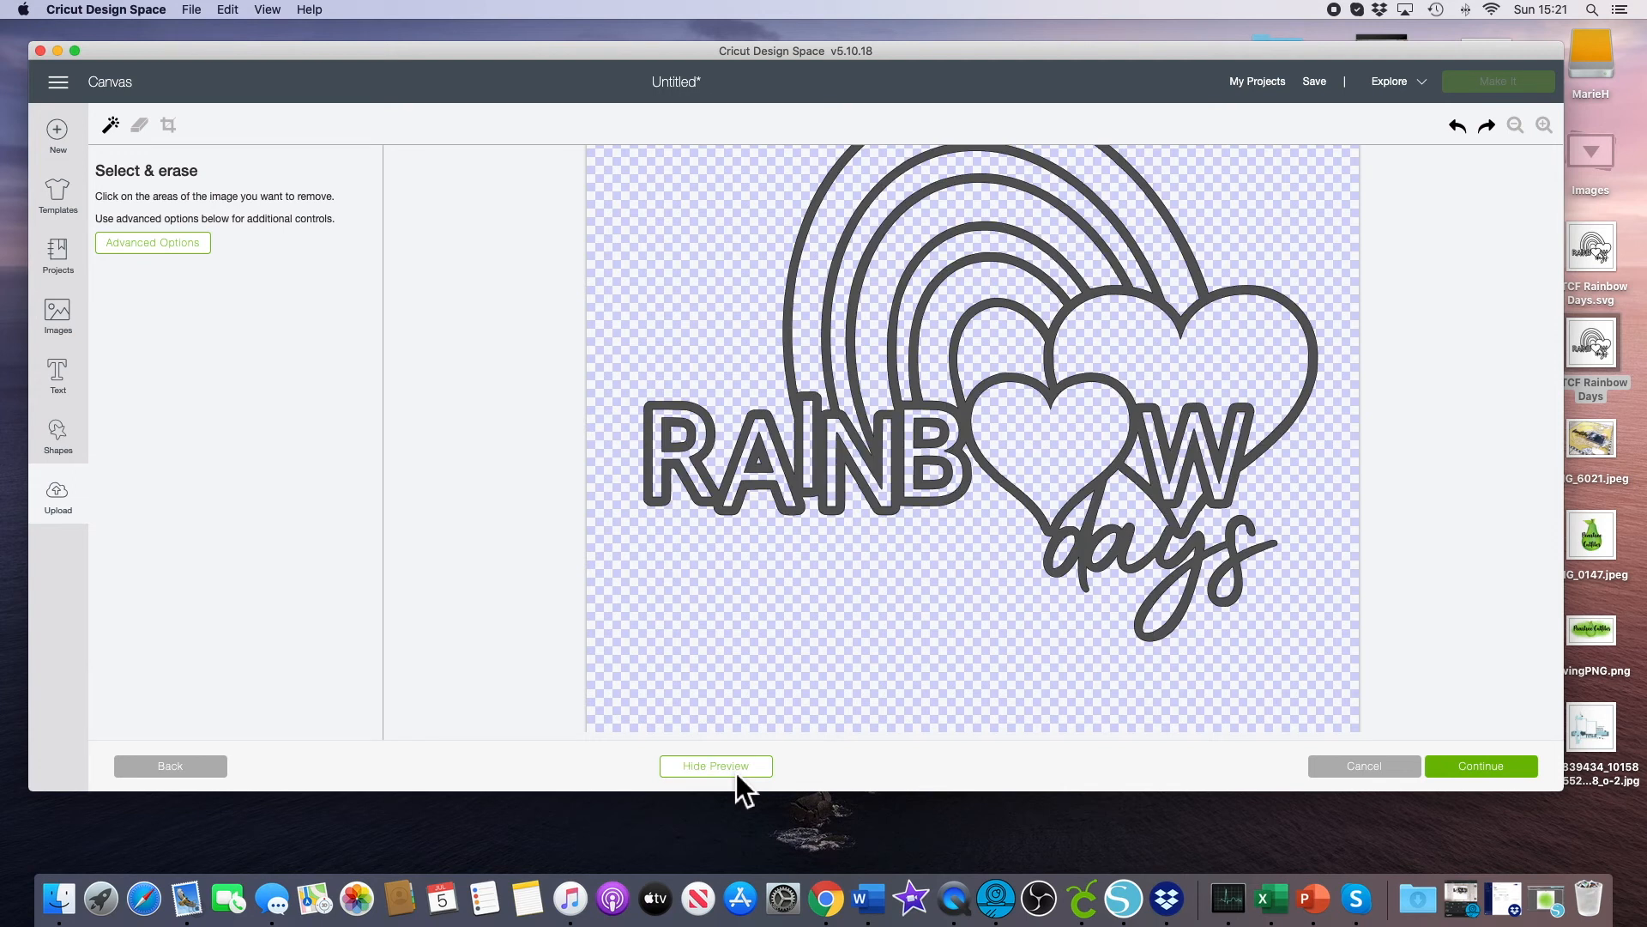
left_click(736, 772)
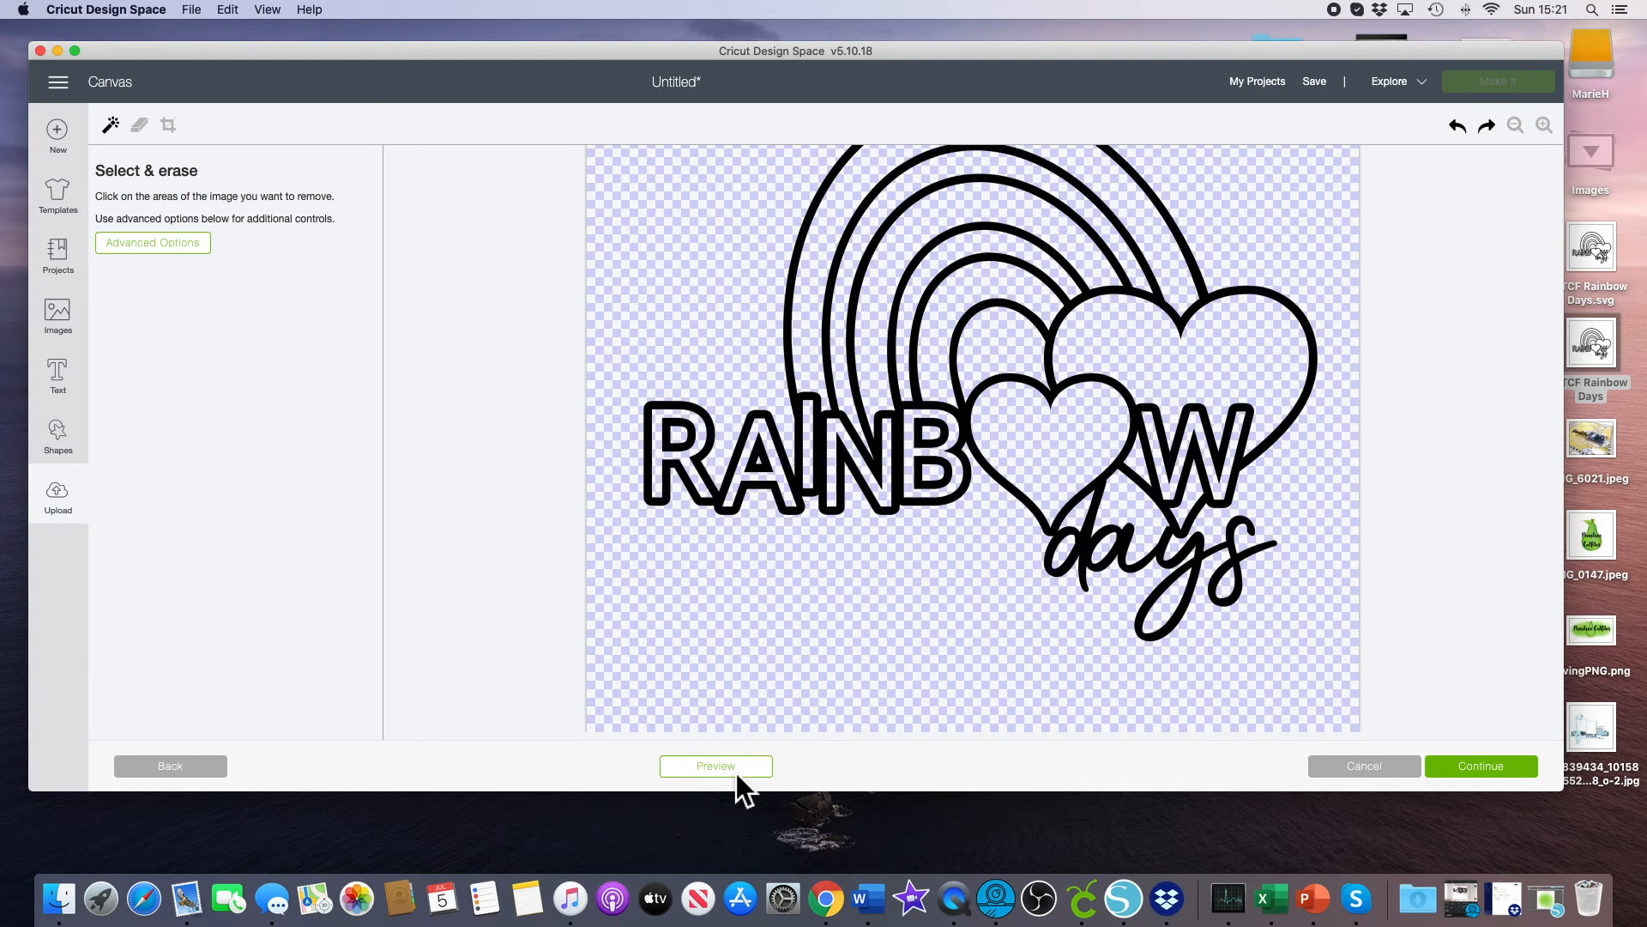
left_click(1490, 773)
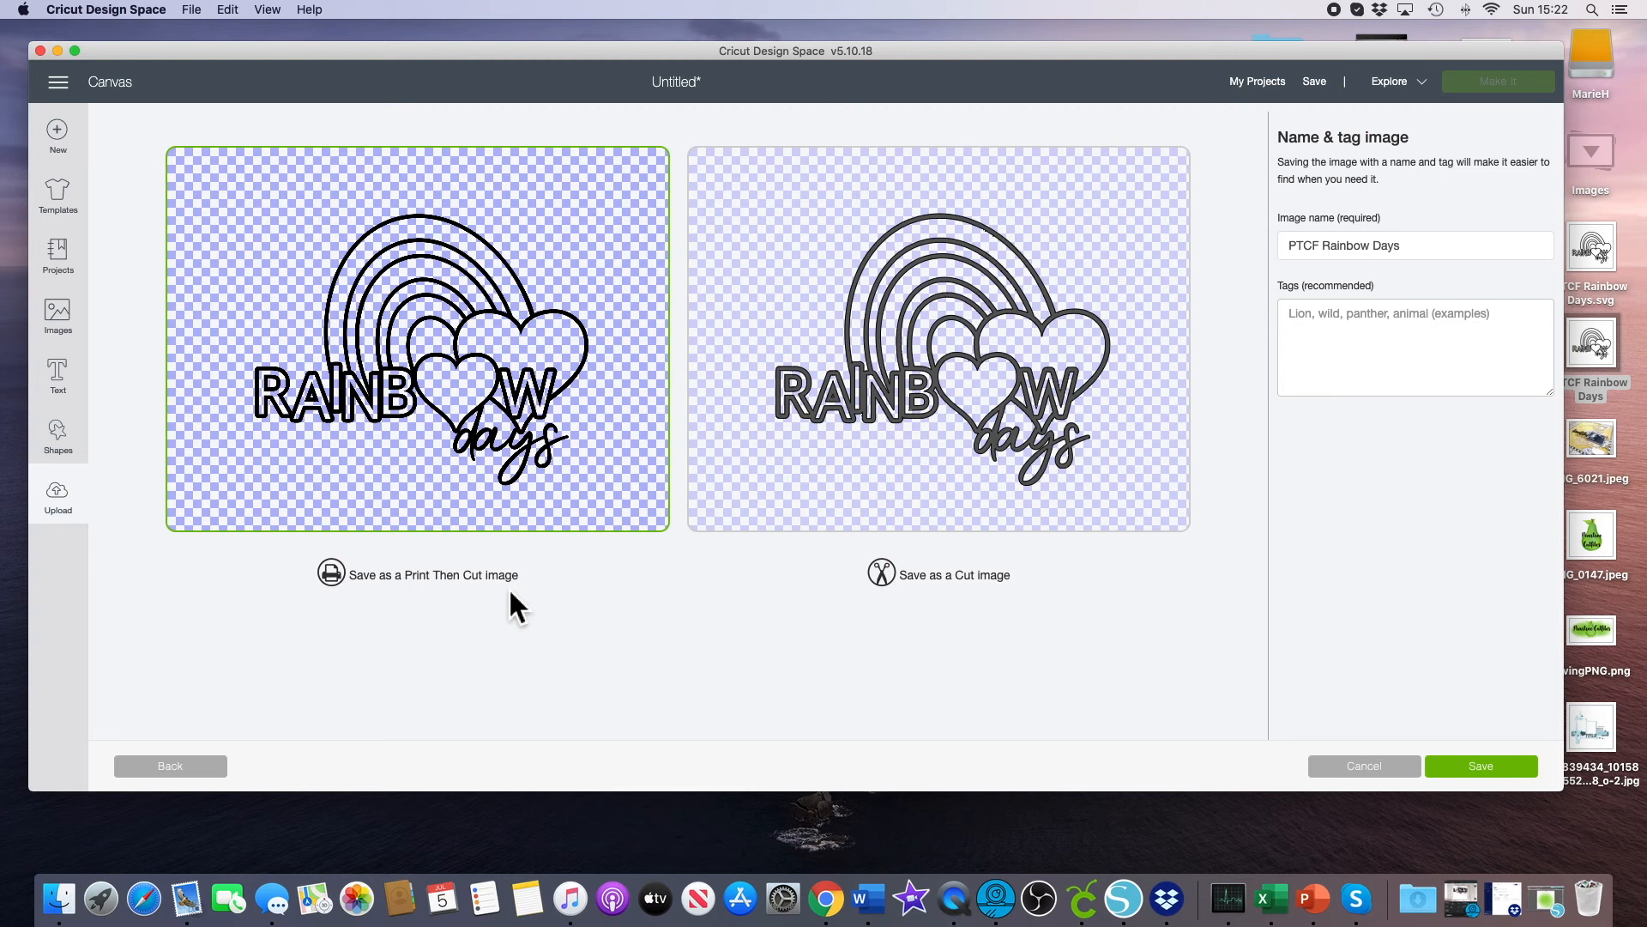
left_click(985, 347)
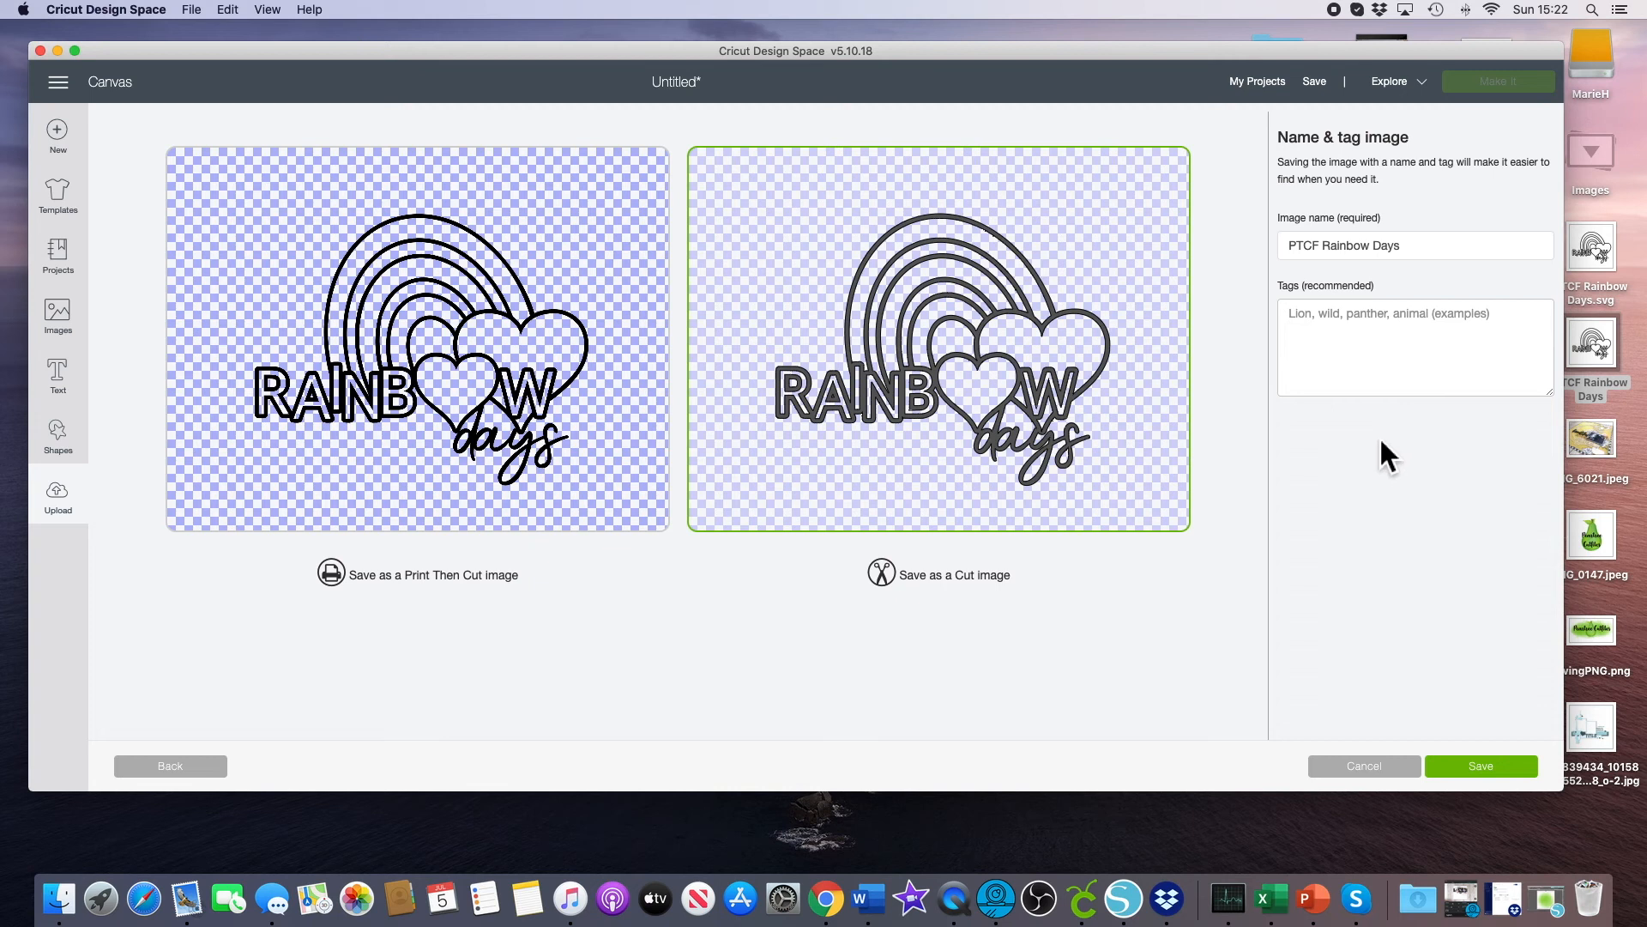
left_click(1496, 772)
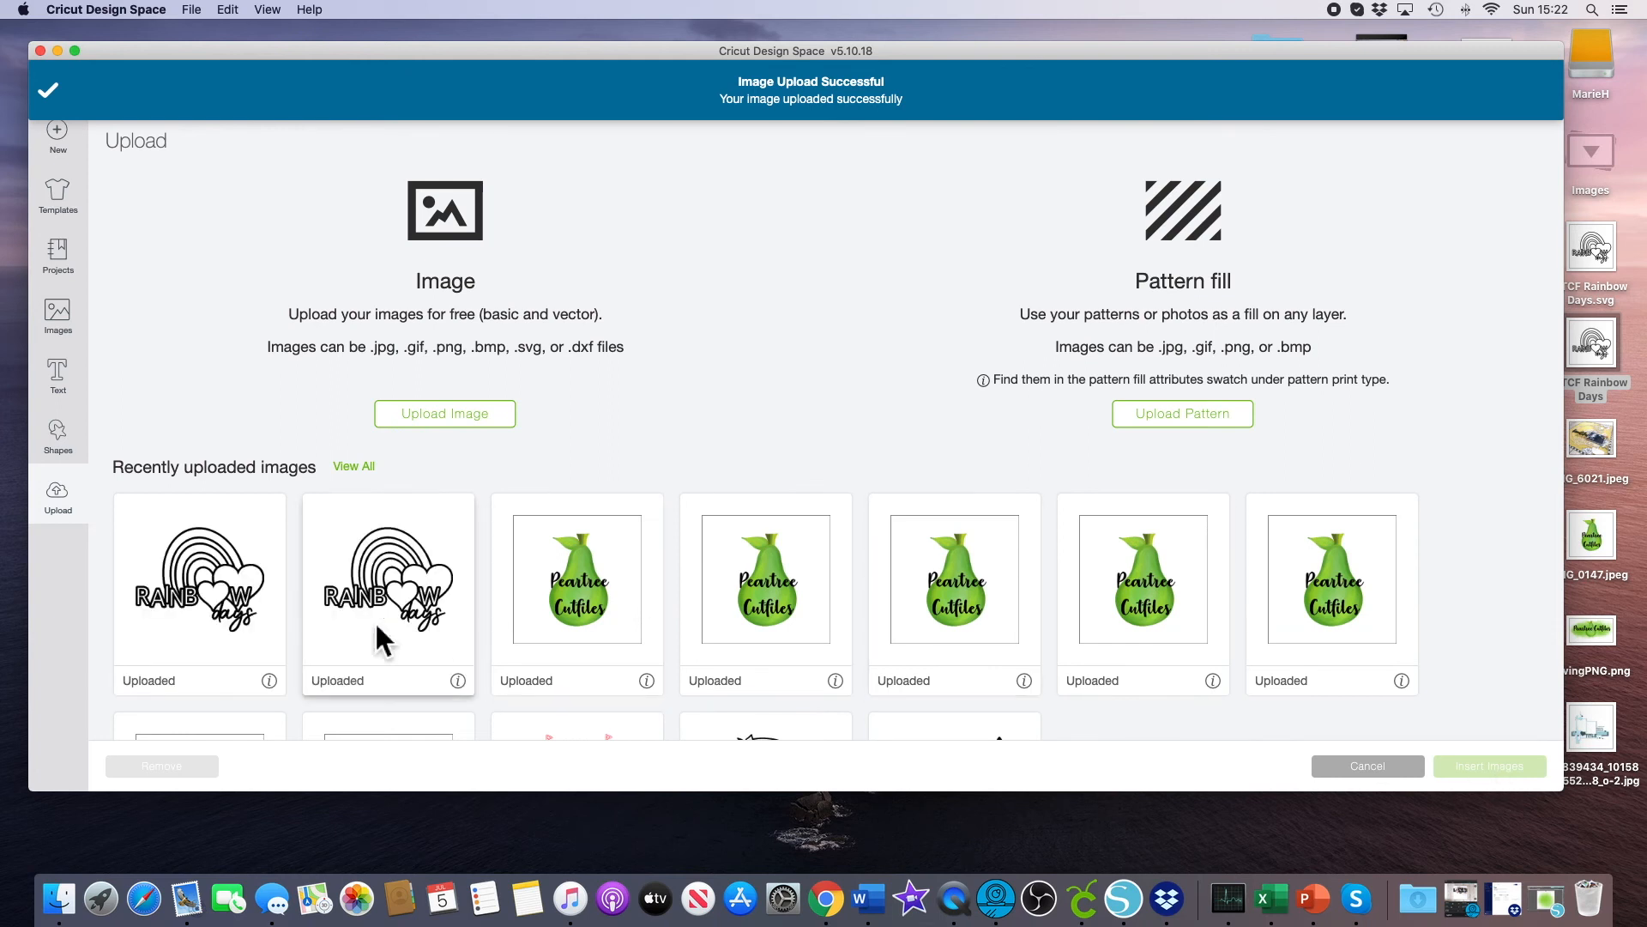
Insert the newly uploaded Rainbow Days image onto the canvas and scale it down to about 10.8 inches wide.
left_click(216, 596)
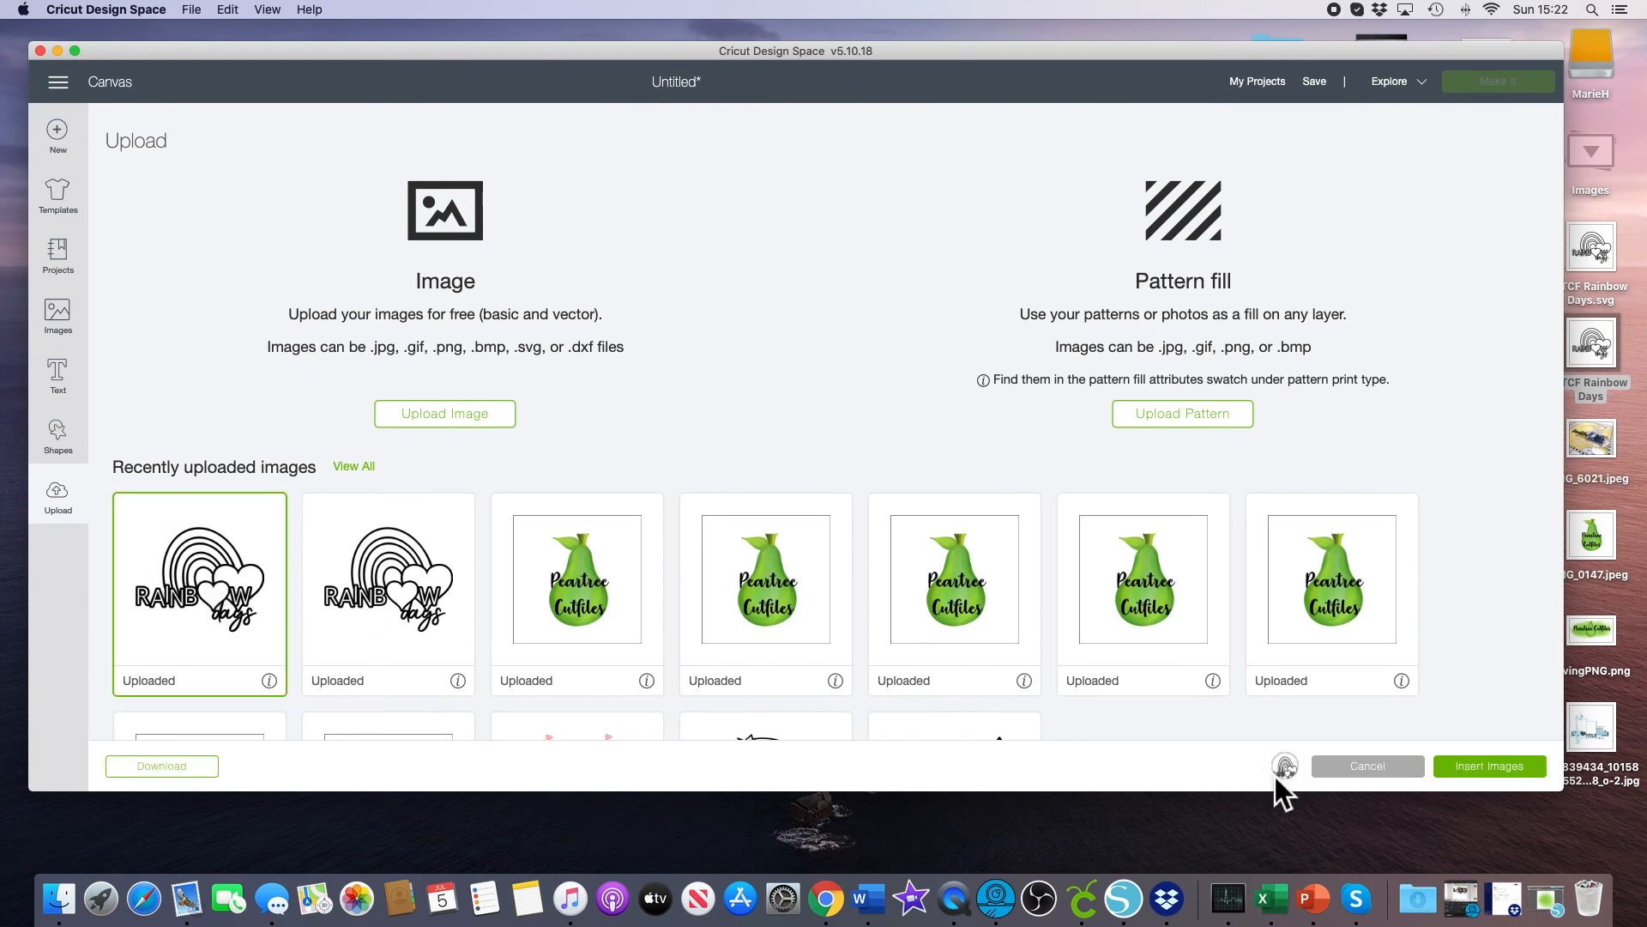
left_click(1495, 766)
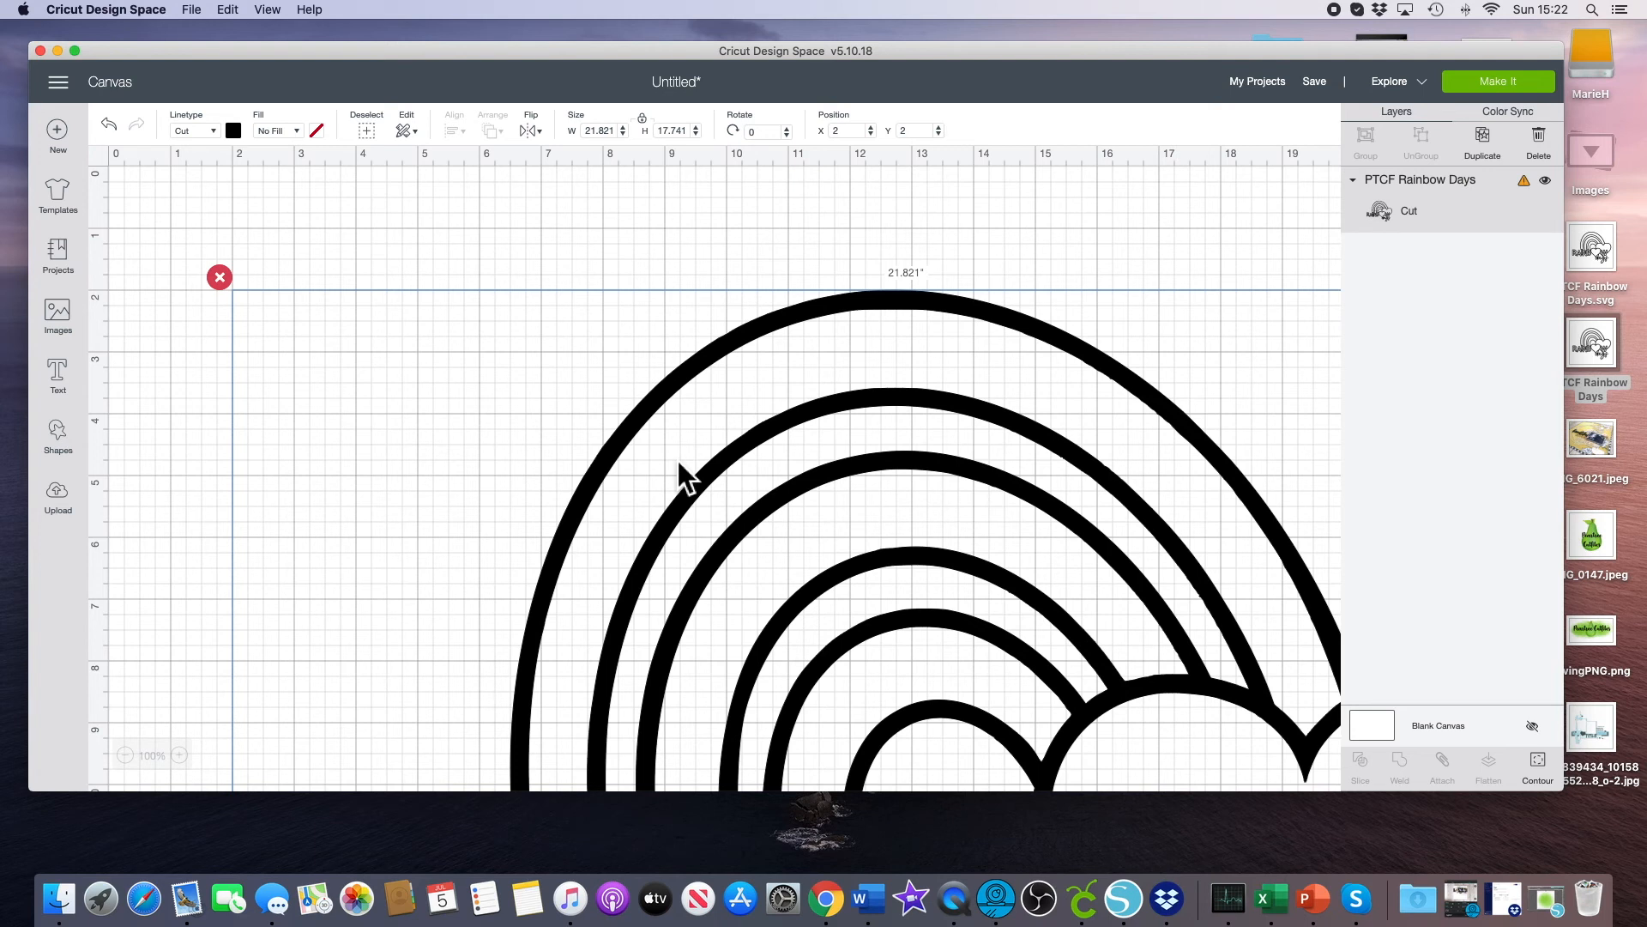
left_click(130, 756)
left_click_drag(489, 485, 311, 351)
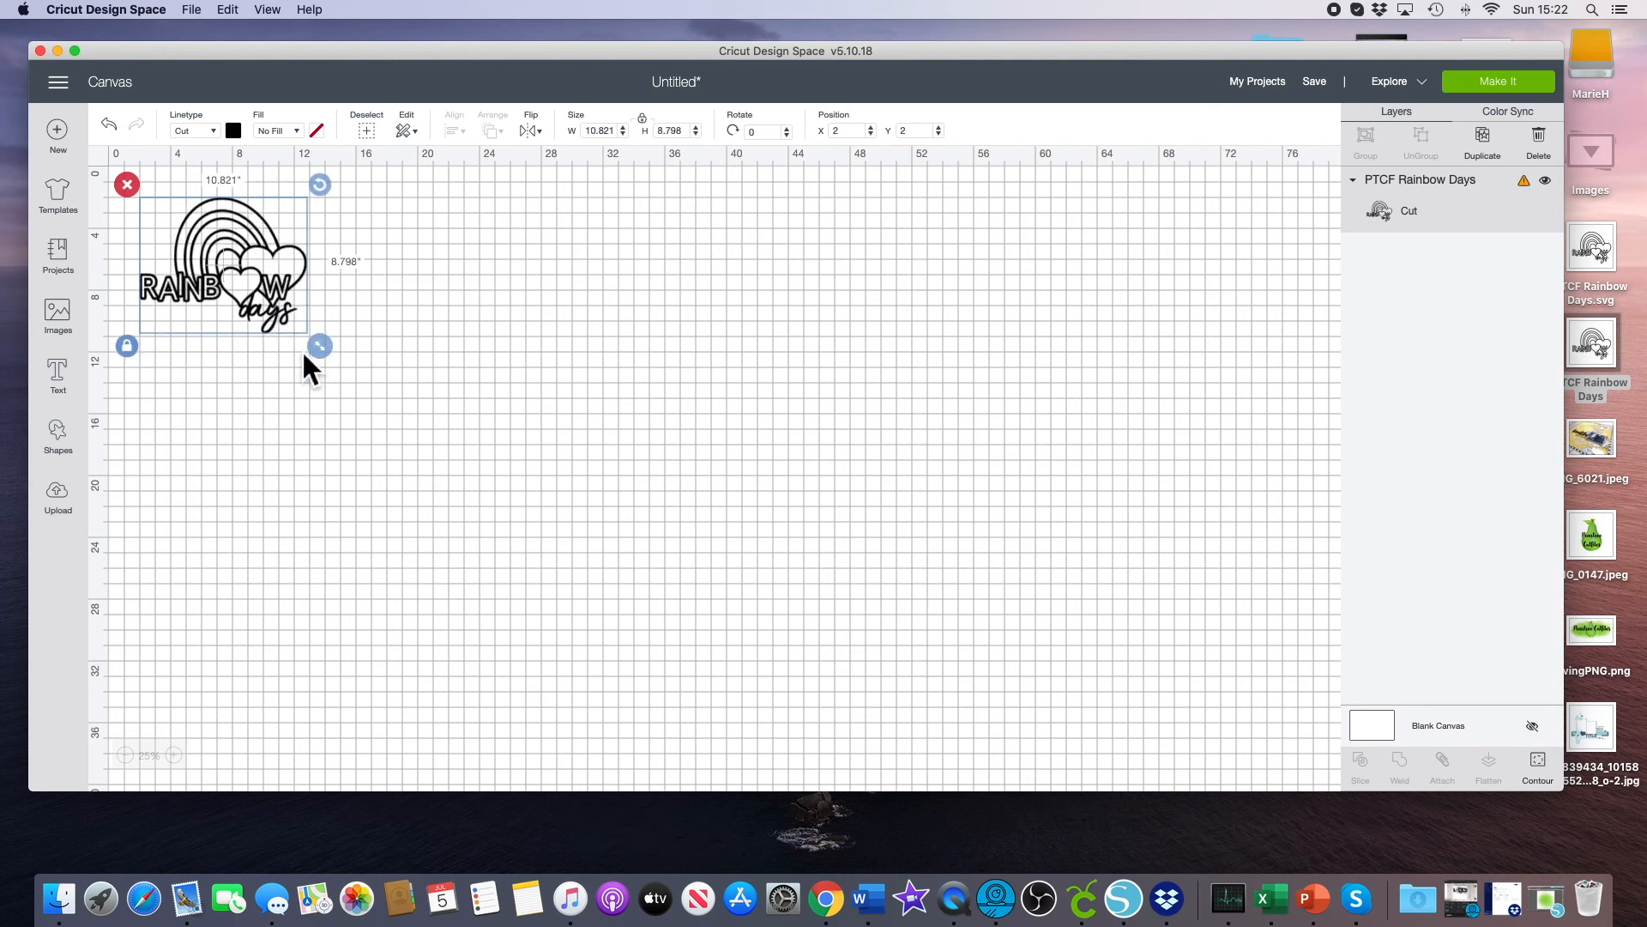
Move the design closer to the canvas origin and enlarge it to about 11.1 by 9.0 inches.
left_click(174, 755)
left_click(173, 755)
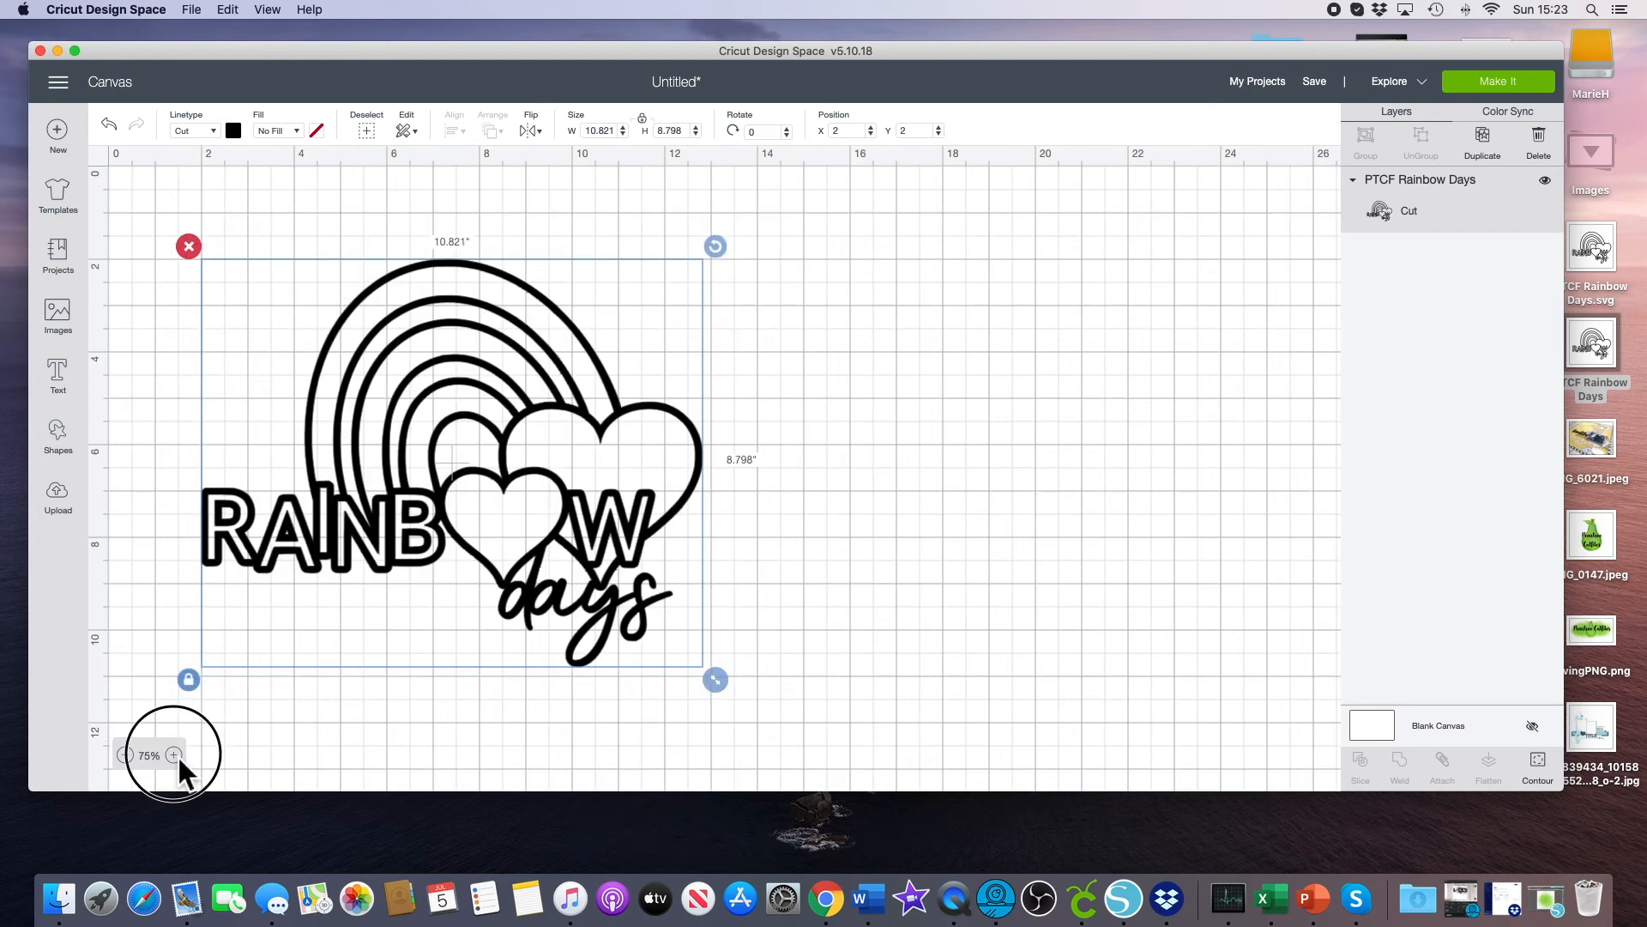
left_click(175, 754)
left_click_drag(497, 635, 387, 529)
mouse_move(815, 736)
left_mouse_down()
mouse_move(768, 707)
mouse_move(839, 733)
left_mouse_up()
left_click(1103, 687)
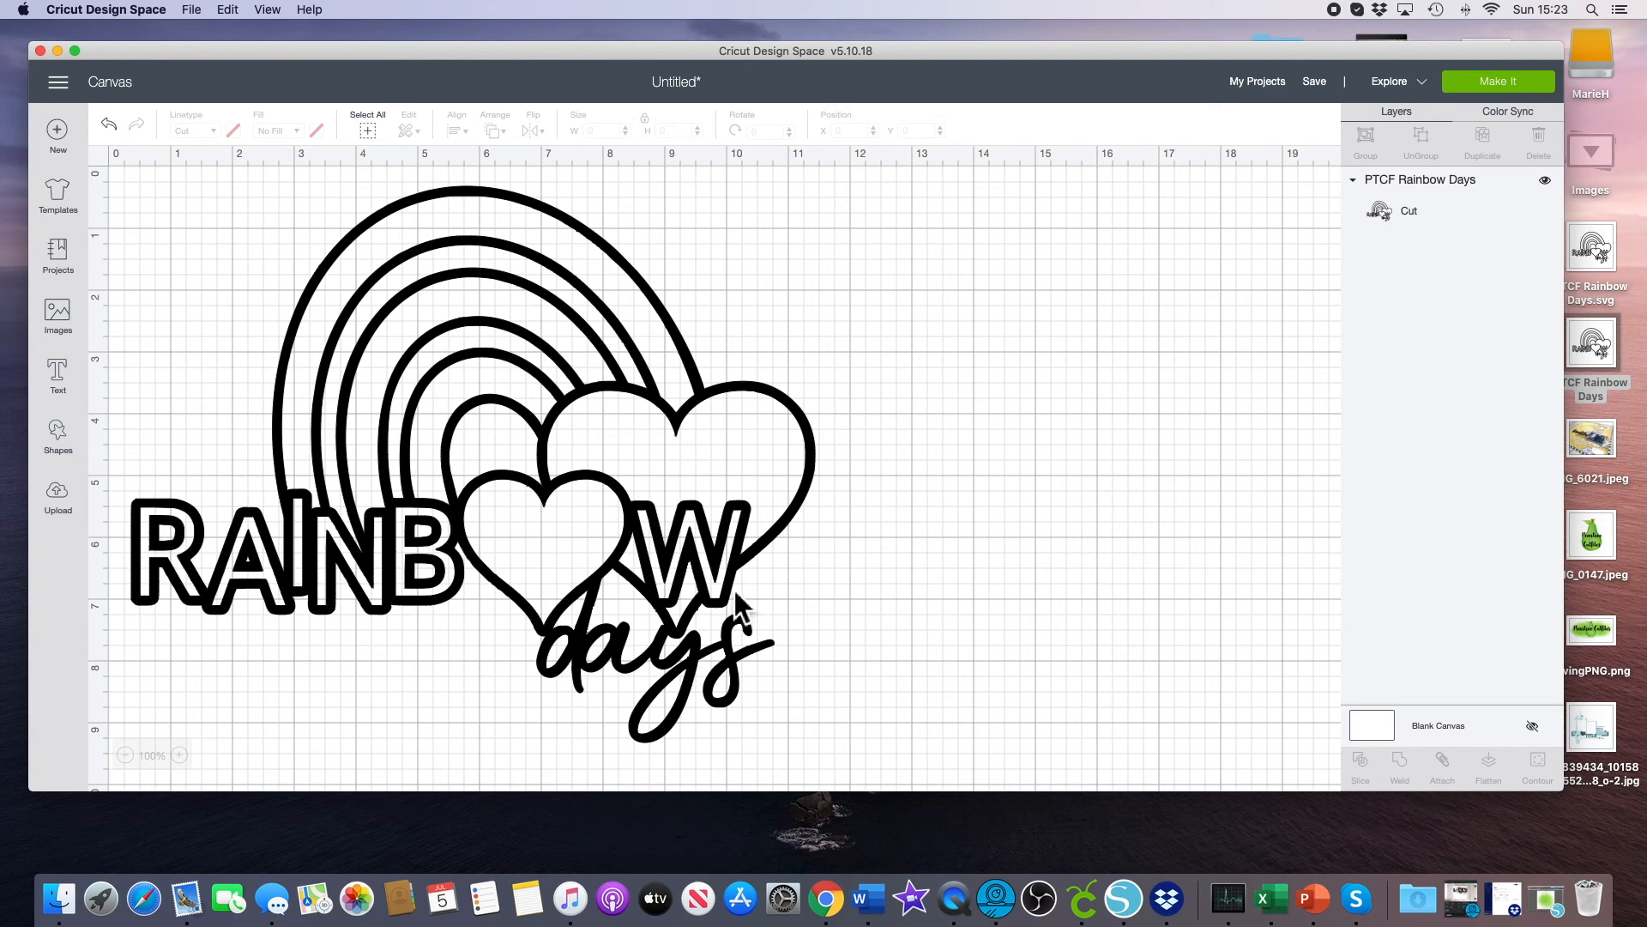
Move the design to the canvas origin at X 0, Y 0.
left_click(178, 755)
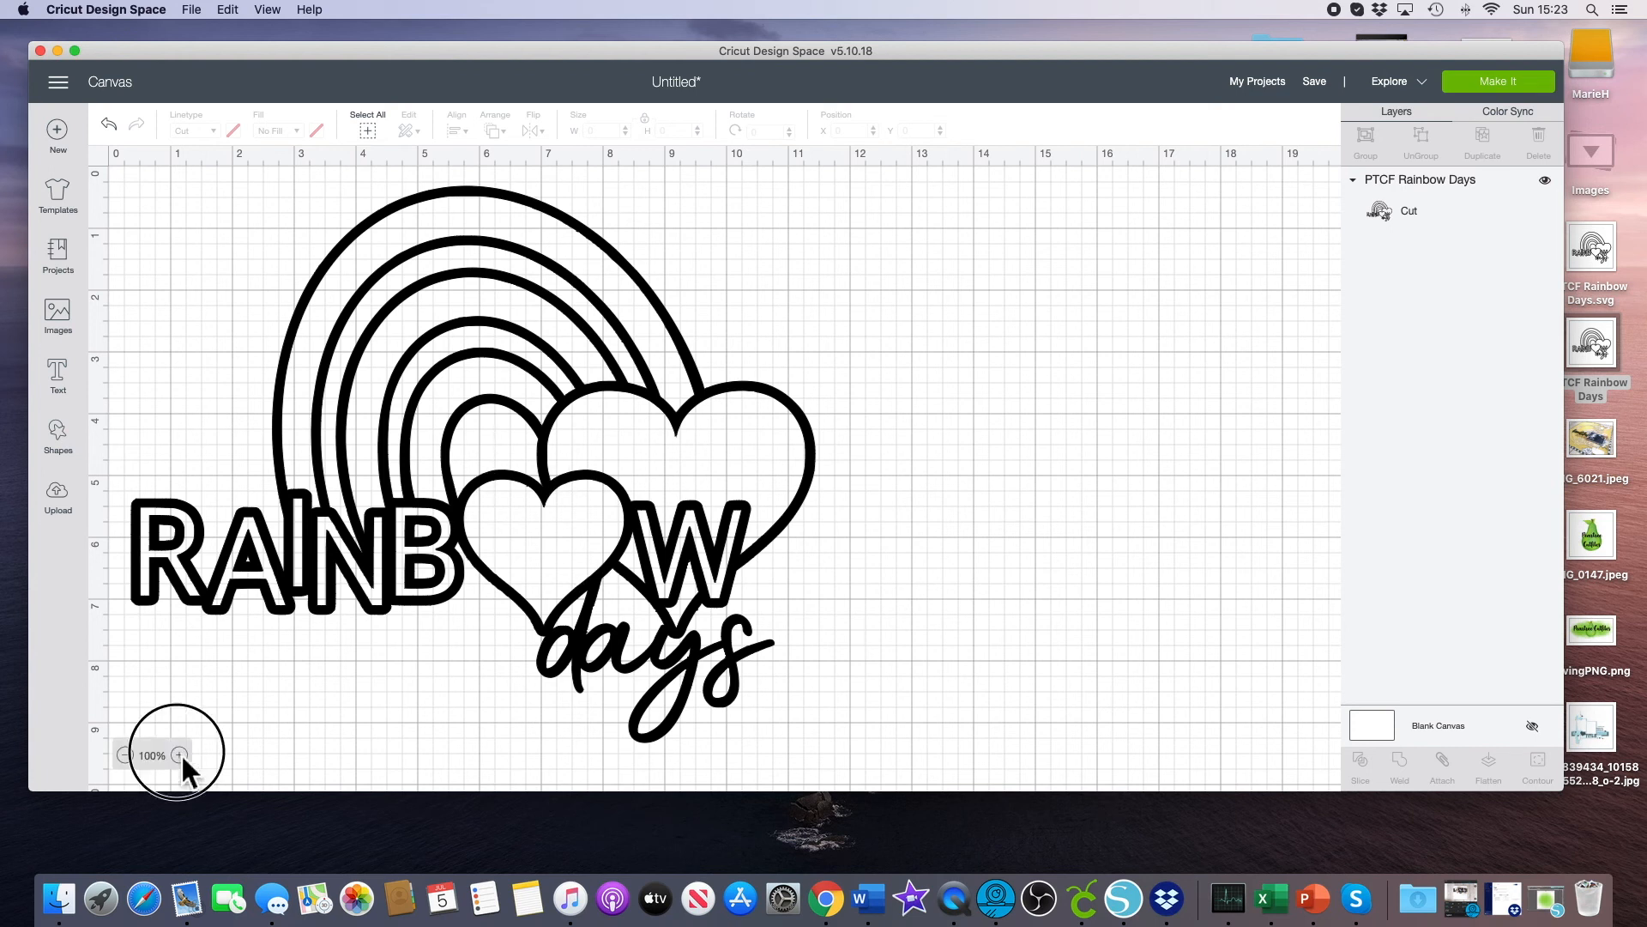
left_click(179, 755)
left_click(843, 676)
left_click_drag(843, 676, 791, 488)
Examine the design's outlines up close, from the rainbow arches down to the RAINBOW lettering and "days".
scroll(826, 493, "down", 4)
scroll(825, 491, "down", 3)
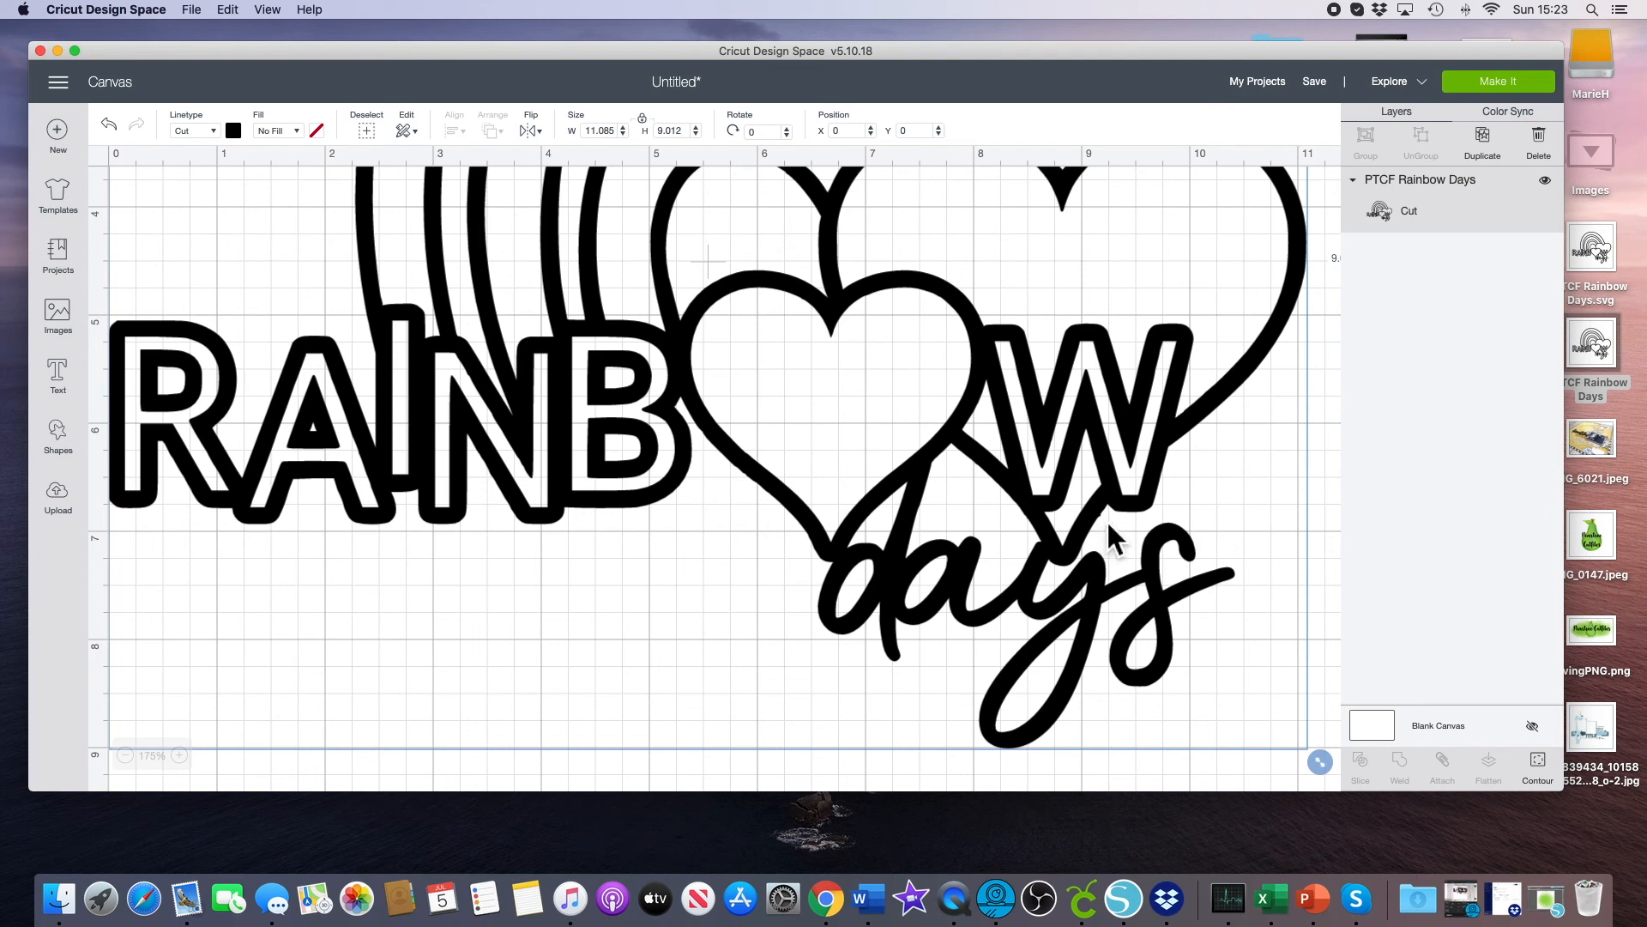
scroll(1109, 530, "up", 7)
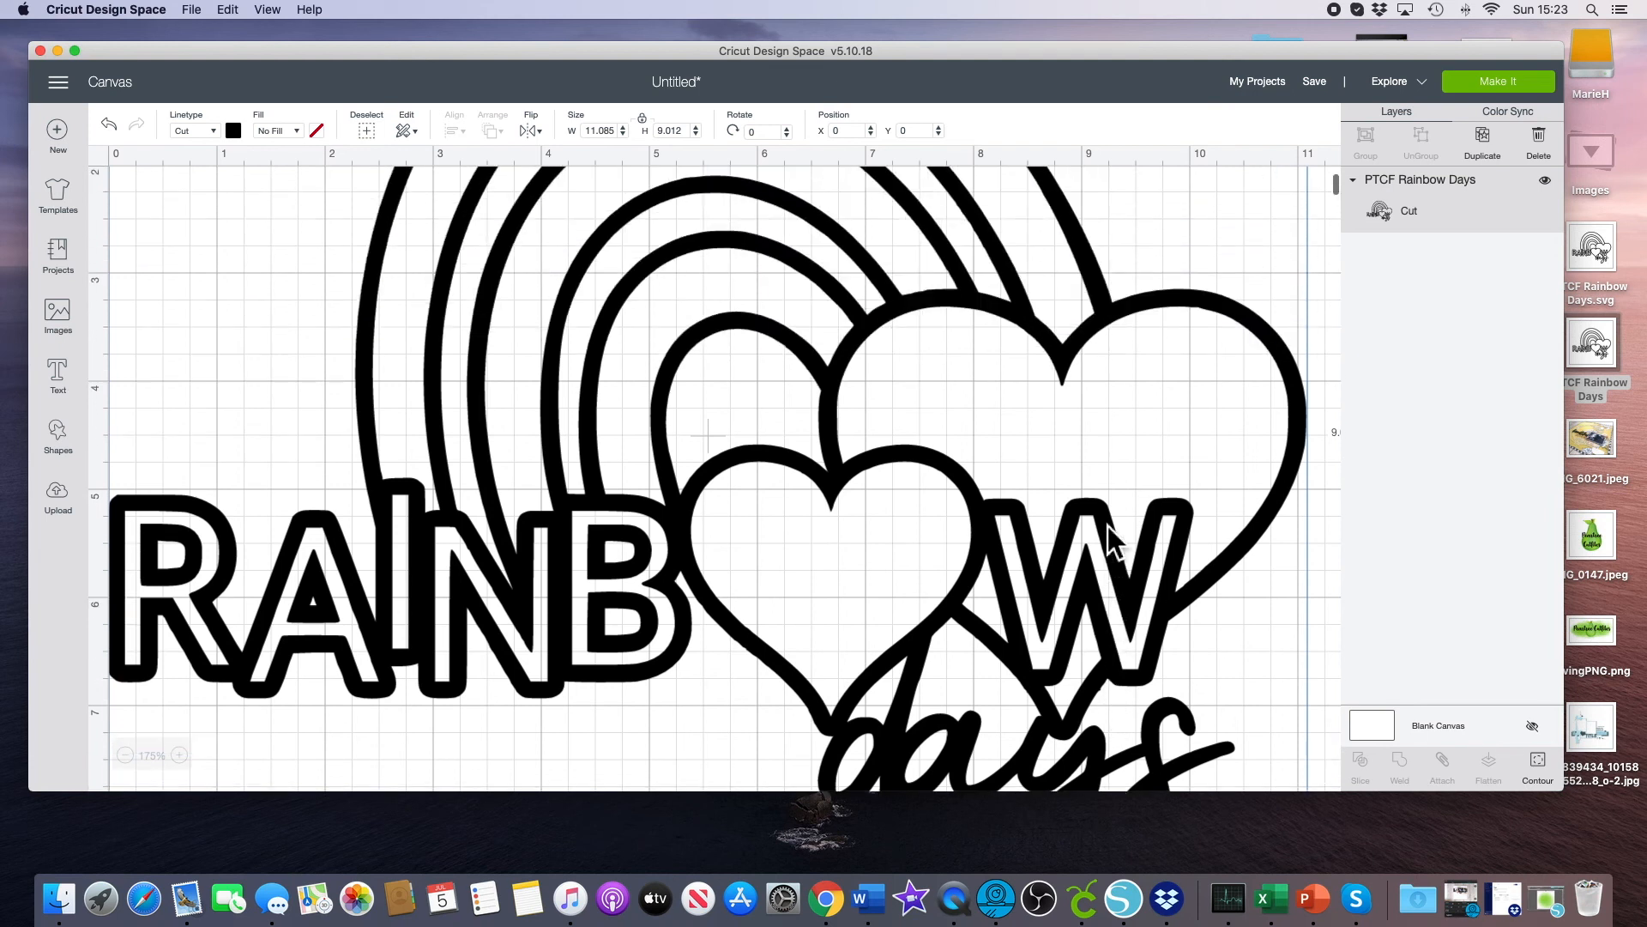
scroll(1109, 540, "up", 3)
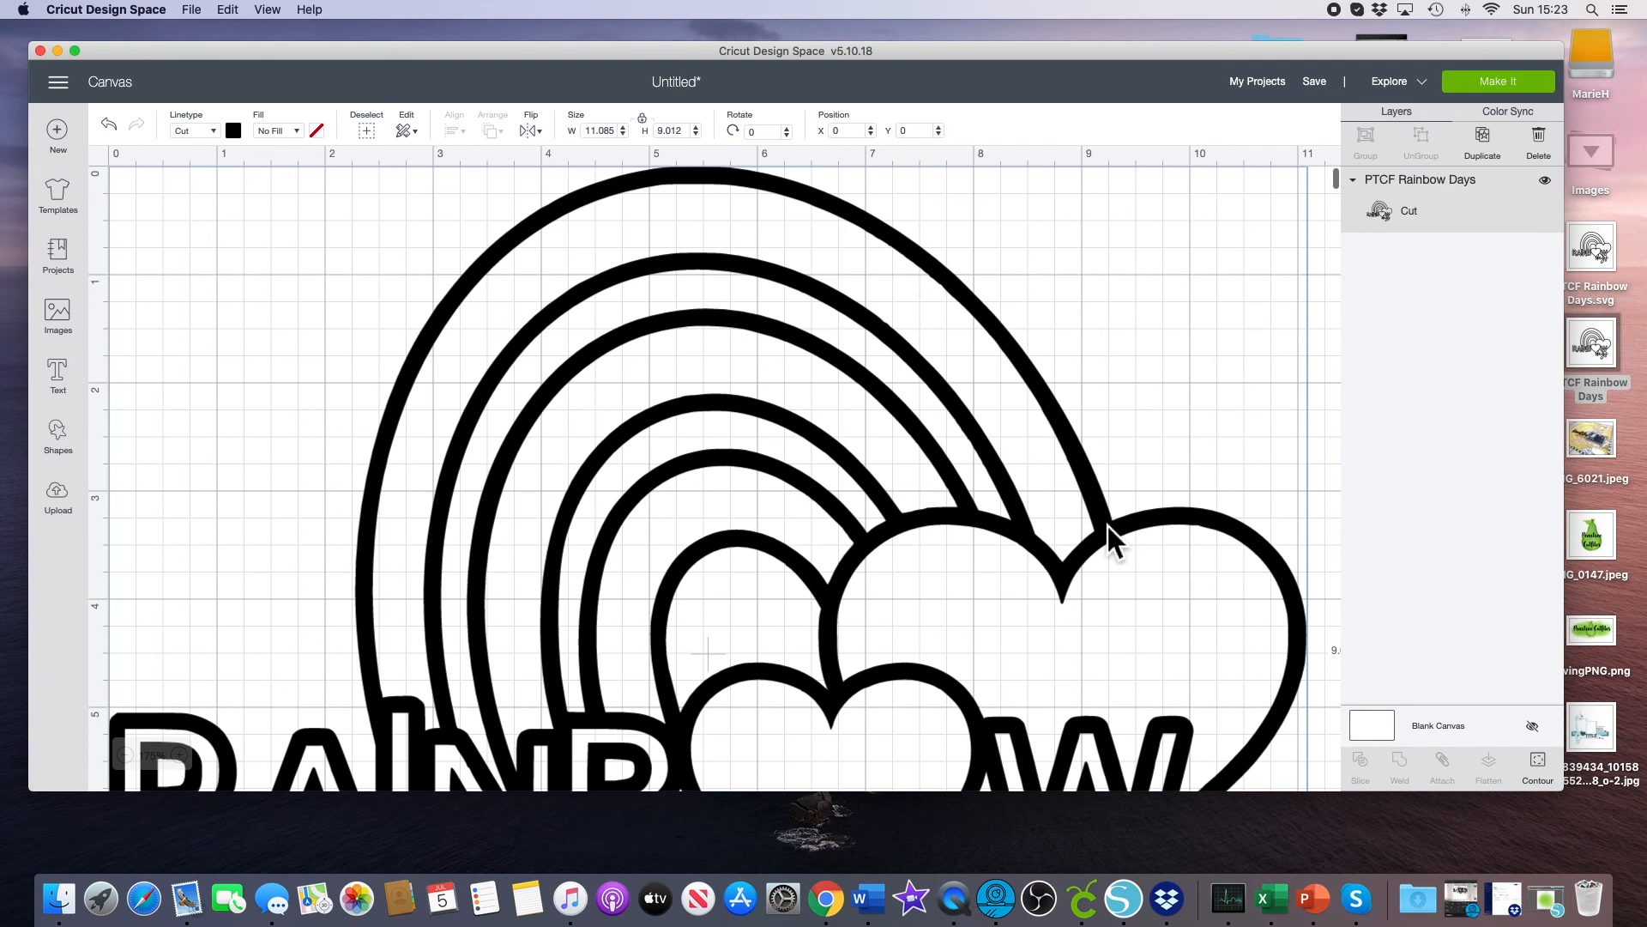
scroll(1108, 527, "down", 1)
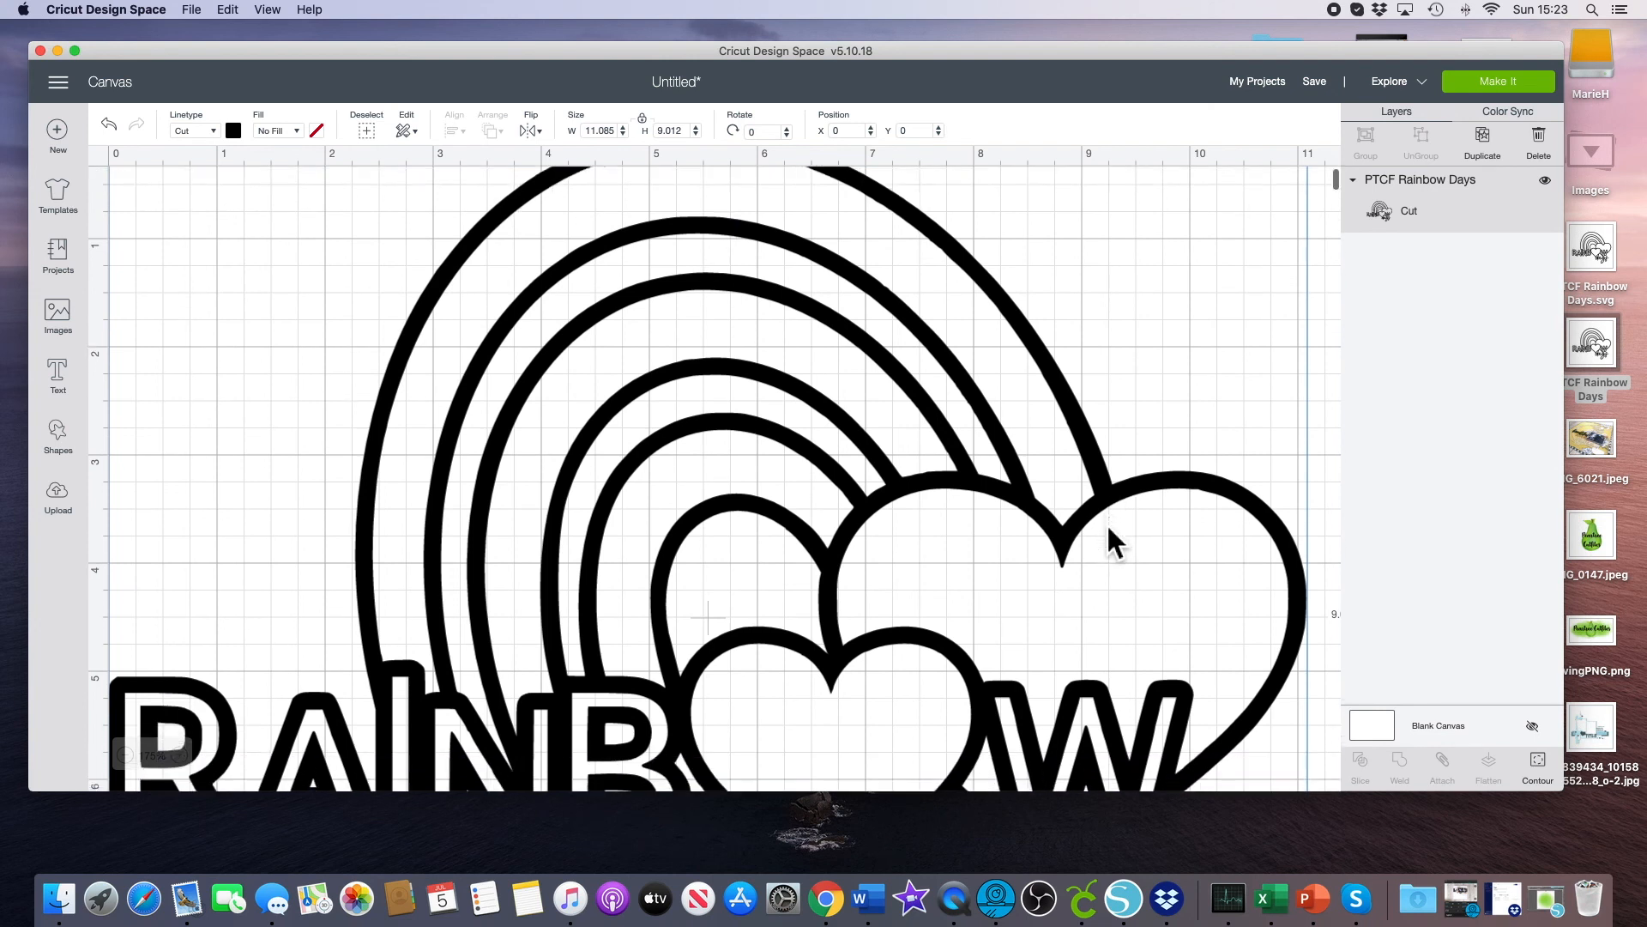
scroll(1108, 527, "down", 10)
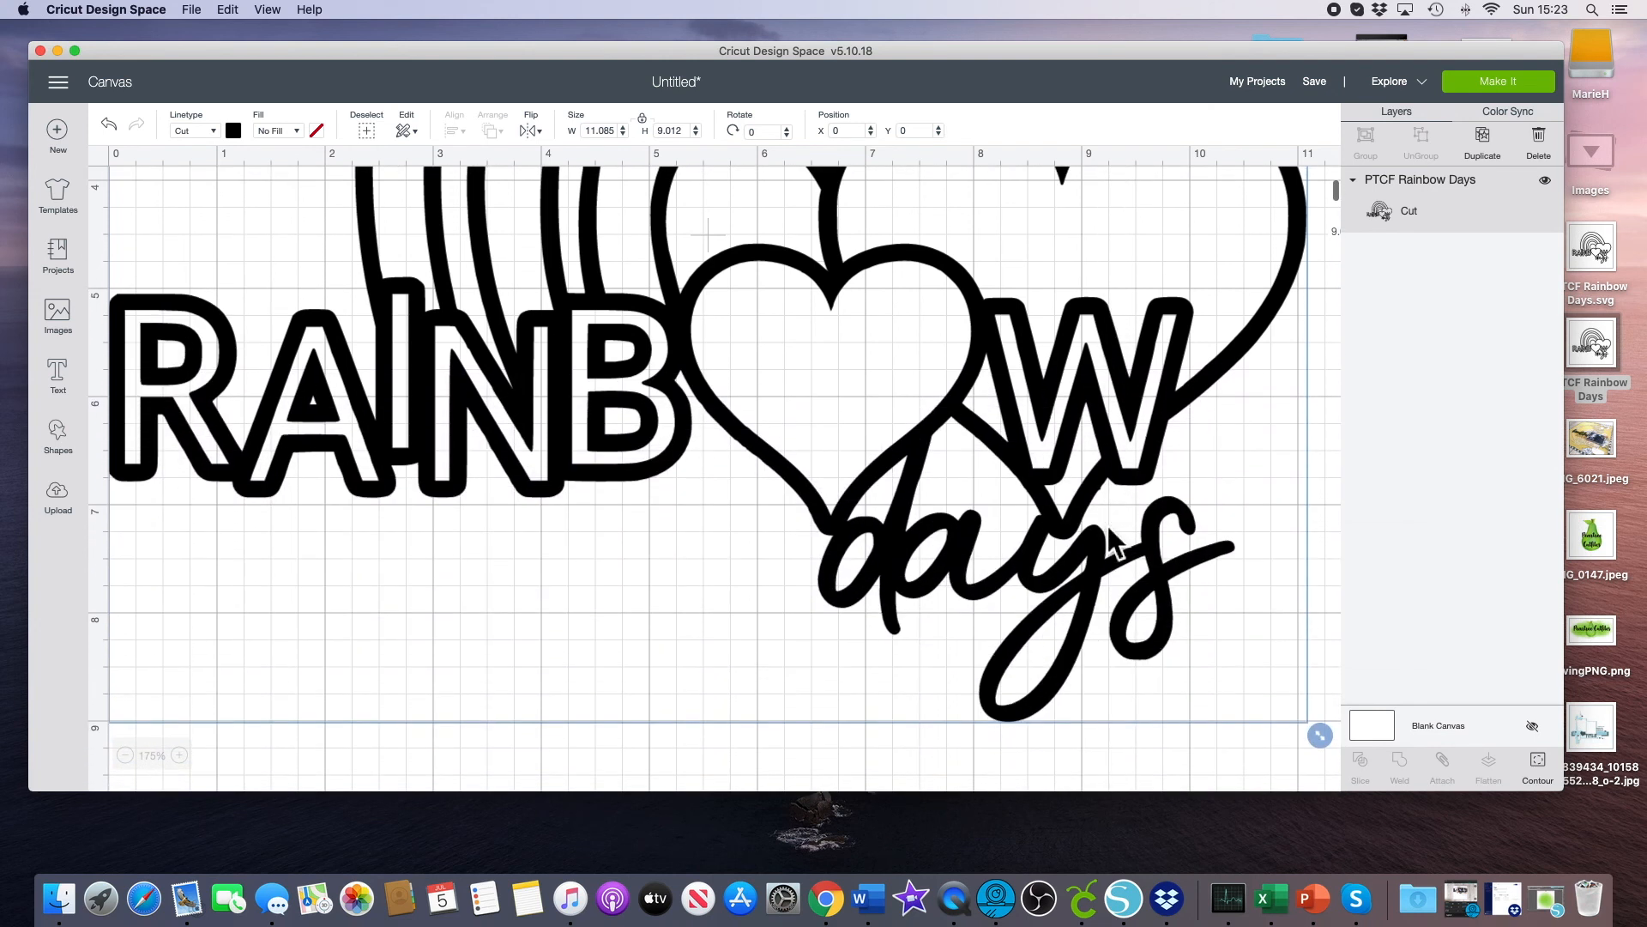
scroll(1111, 542, "down", 1)
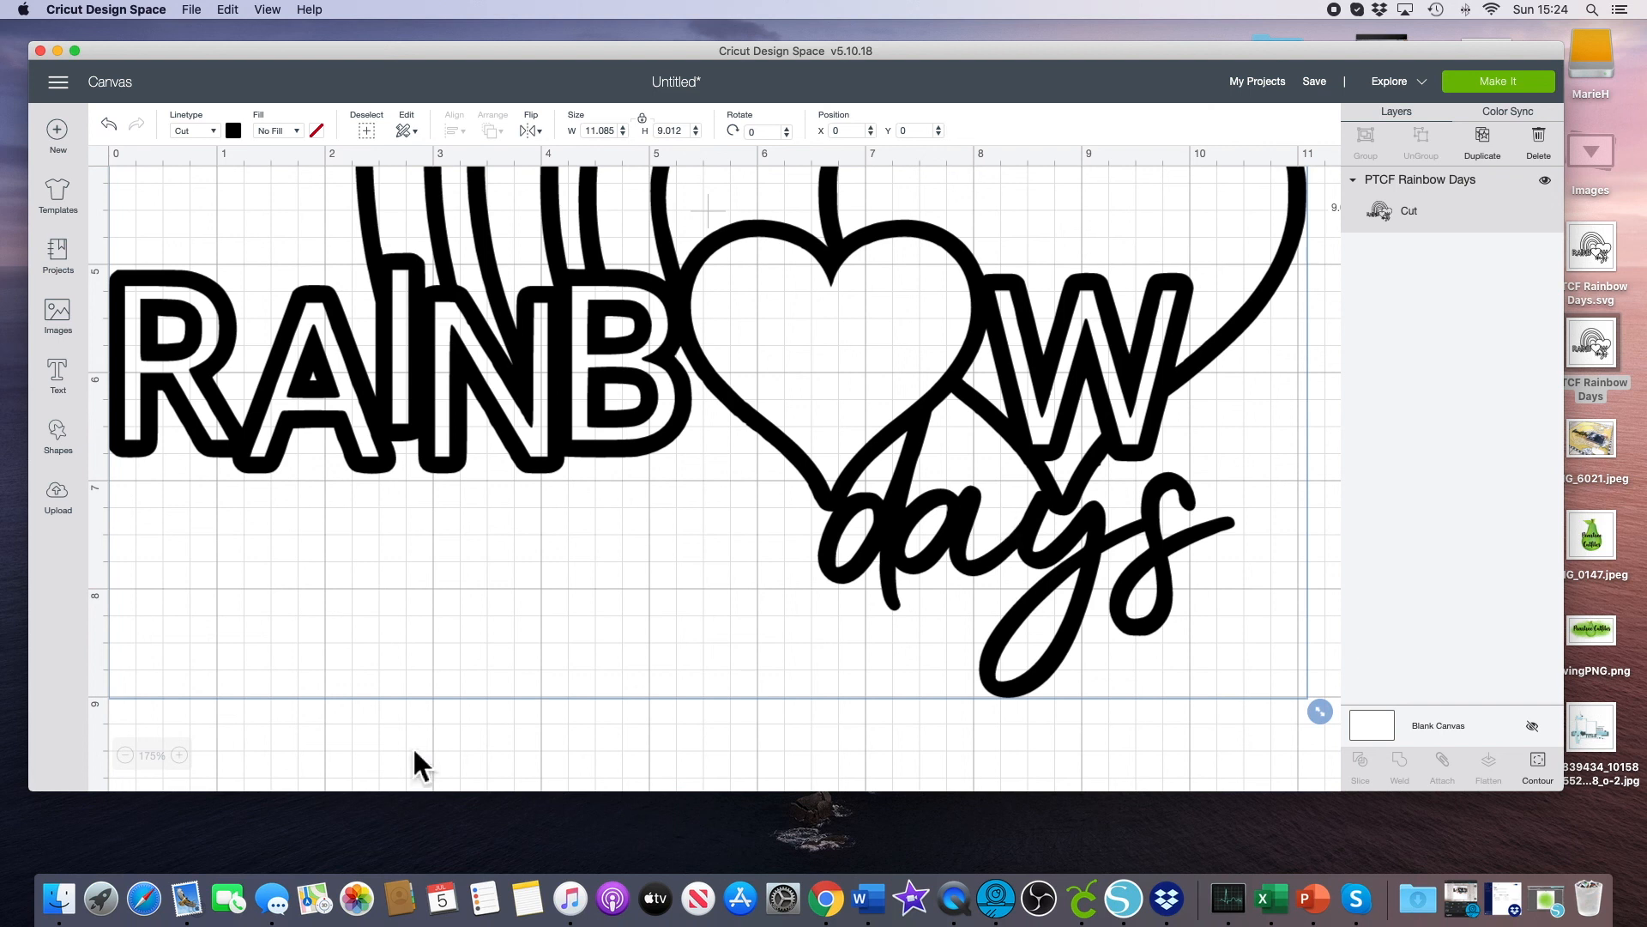
left_click(125, 756)
left_click(126, 757)
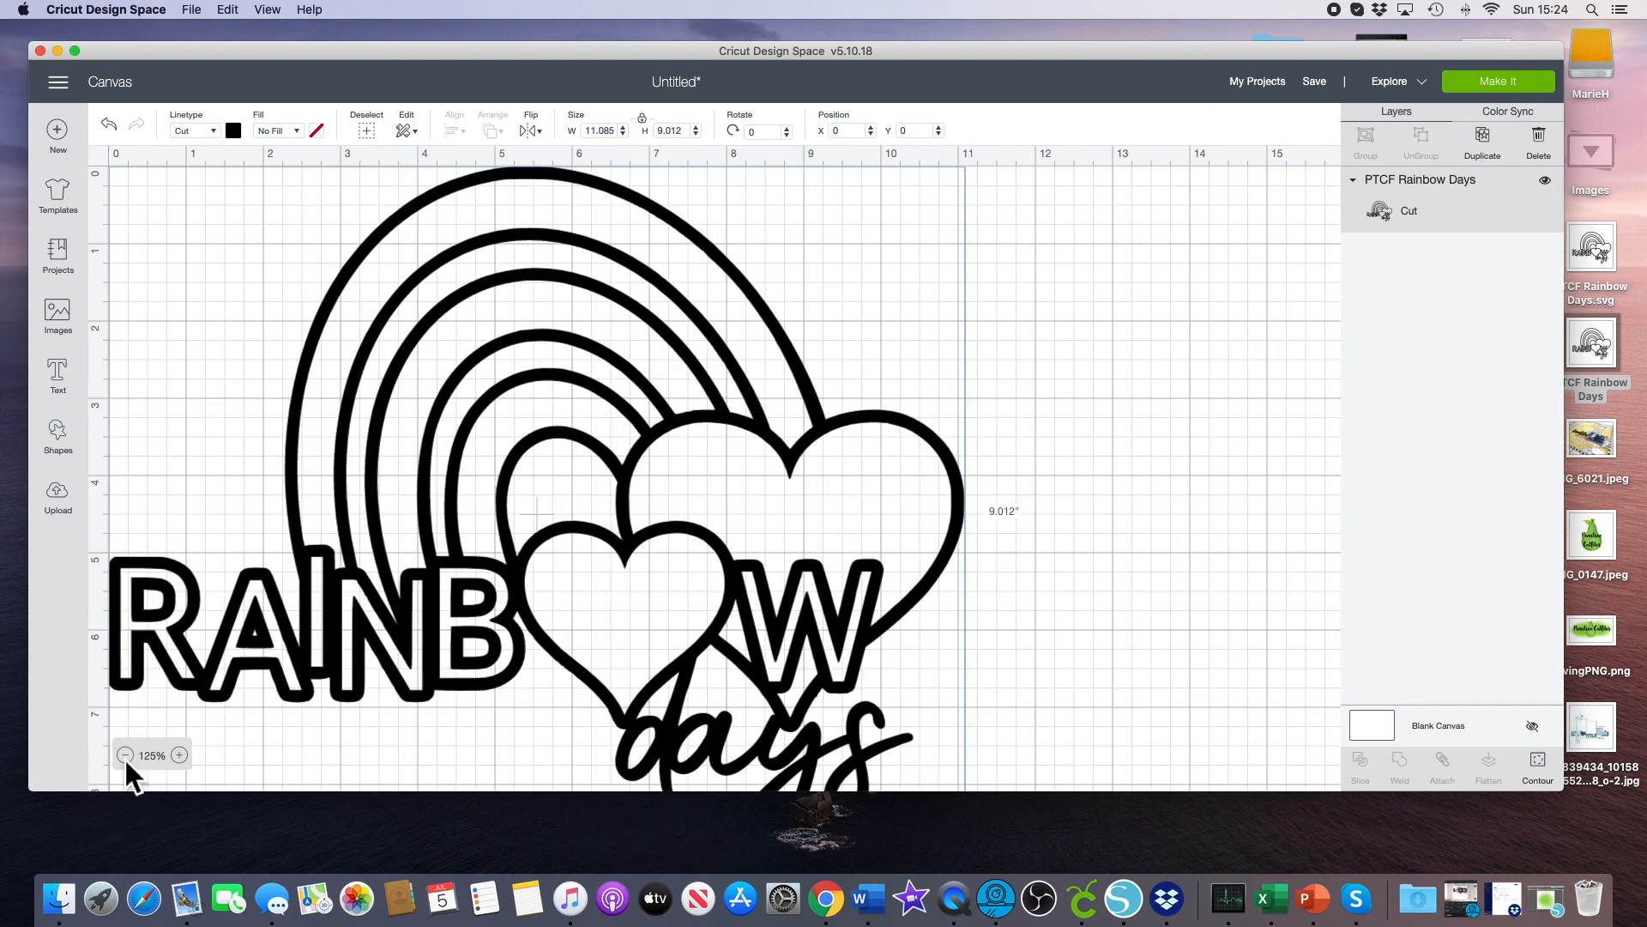
left_click(126, 757)
left_click(126, 755)
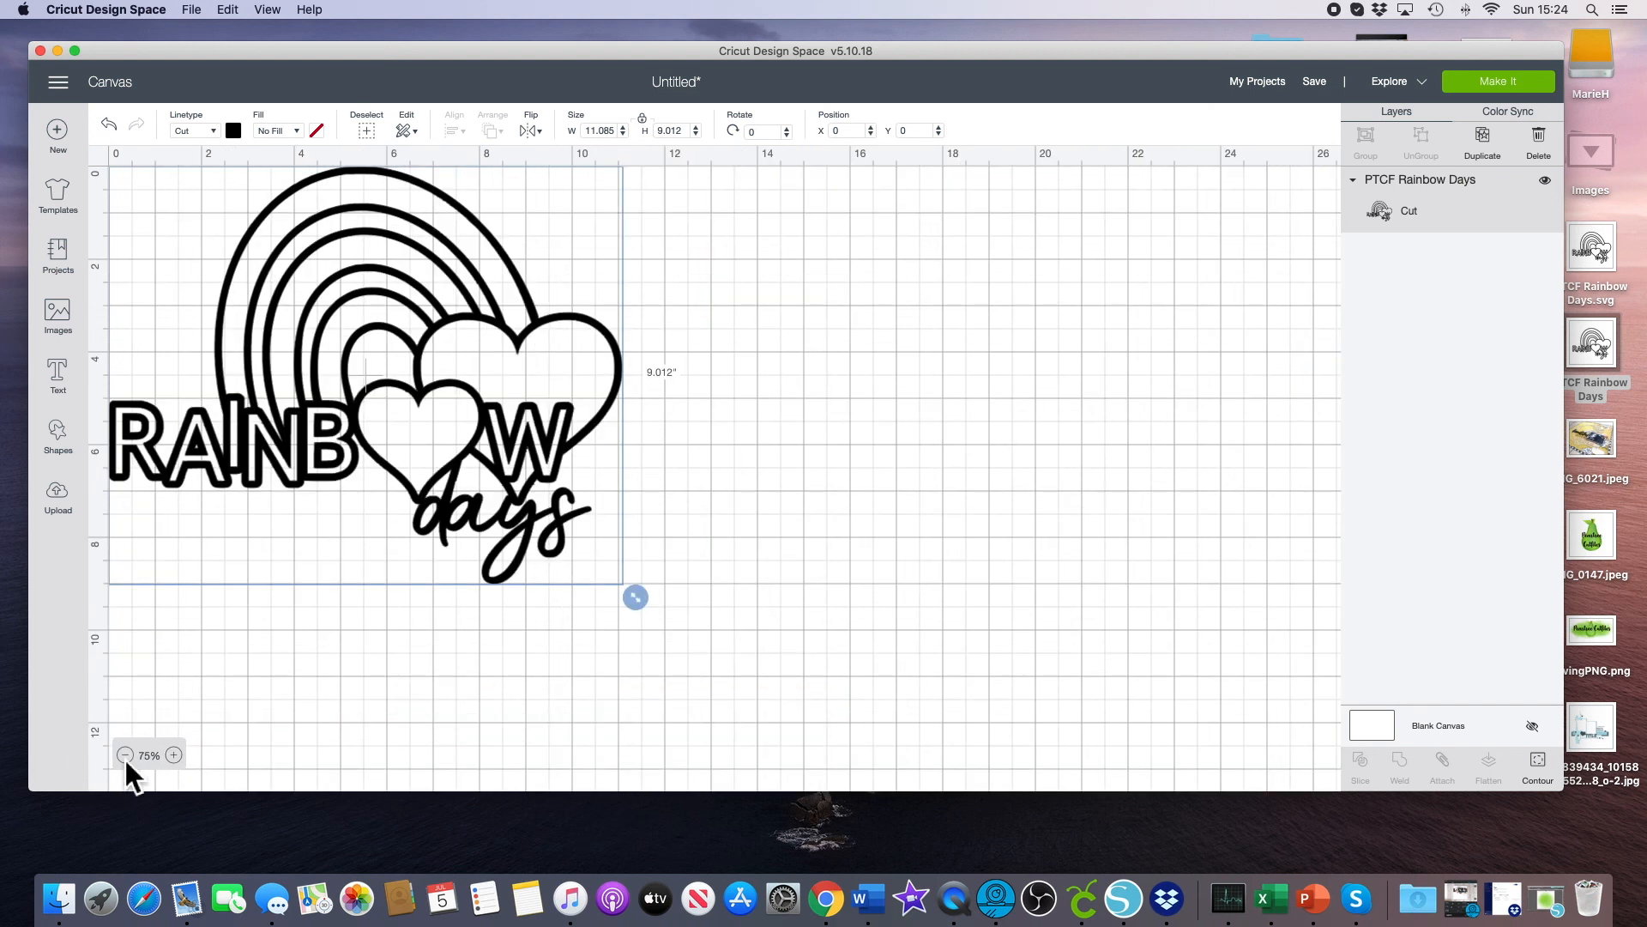
Examine at 200% how the hearts, the W and the word "days" join each other.
left_click(178, 756)
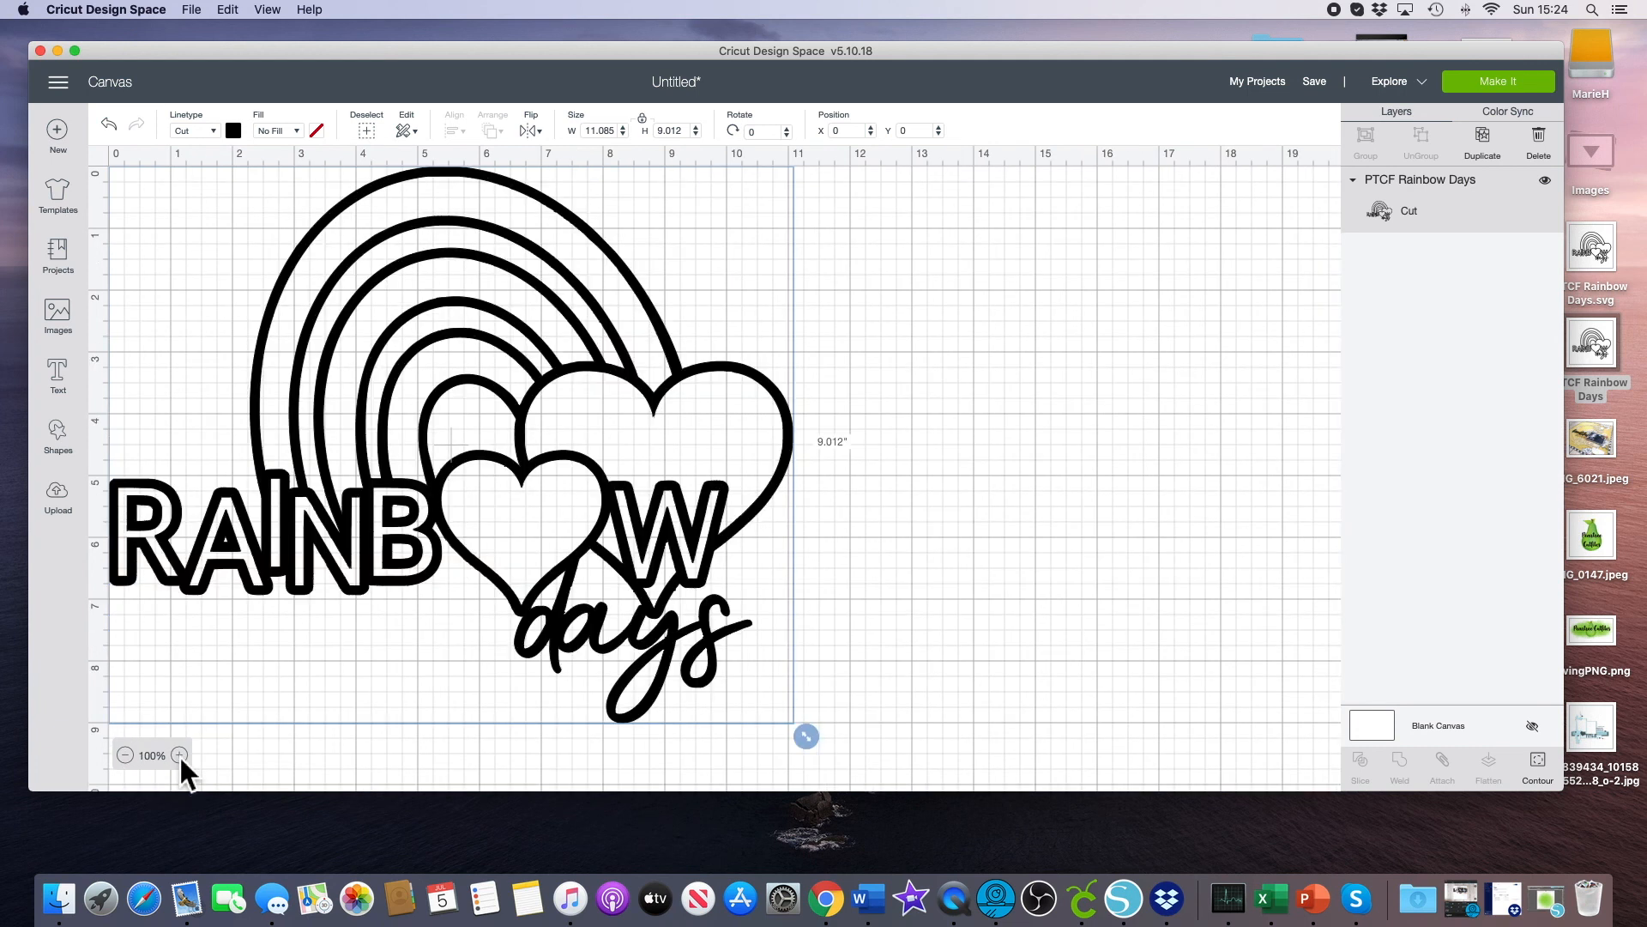
left_click(179, 755)
left_click(179, 754)
left_click(179, 755)
left_click(179, 755)
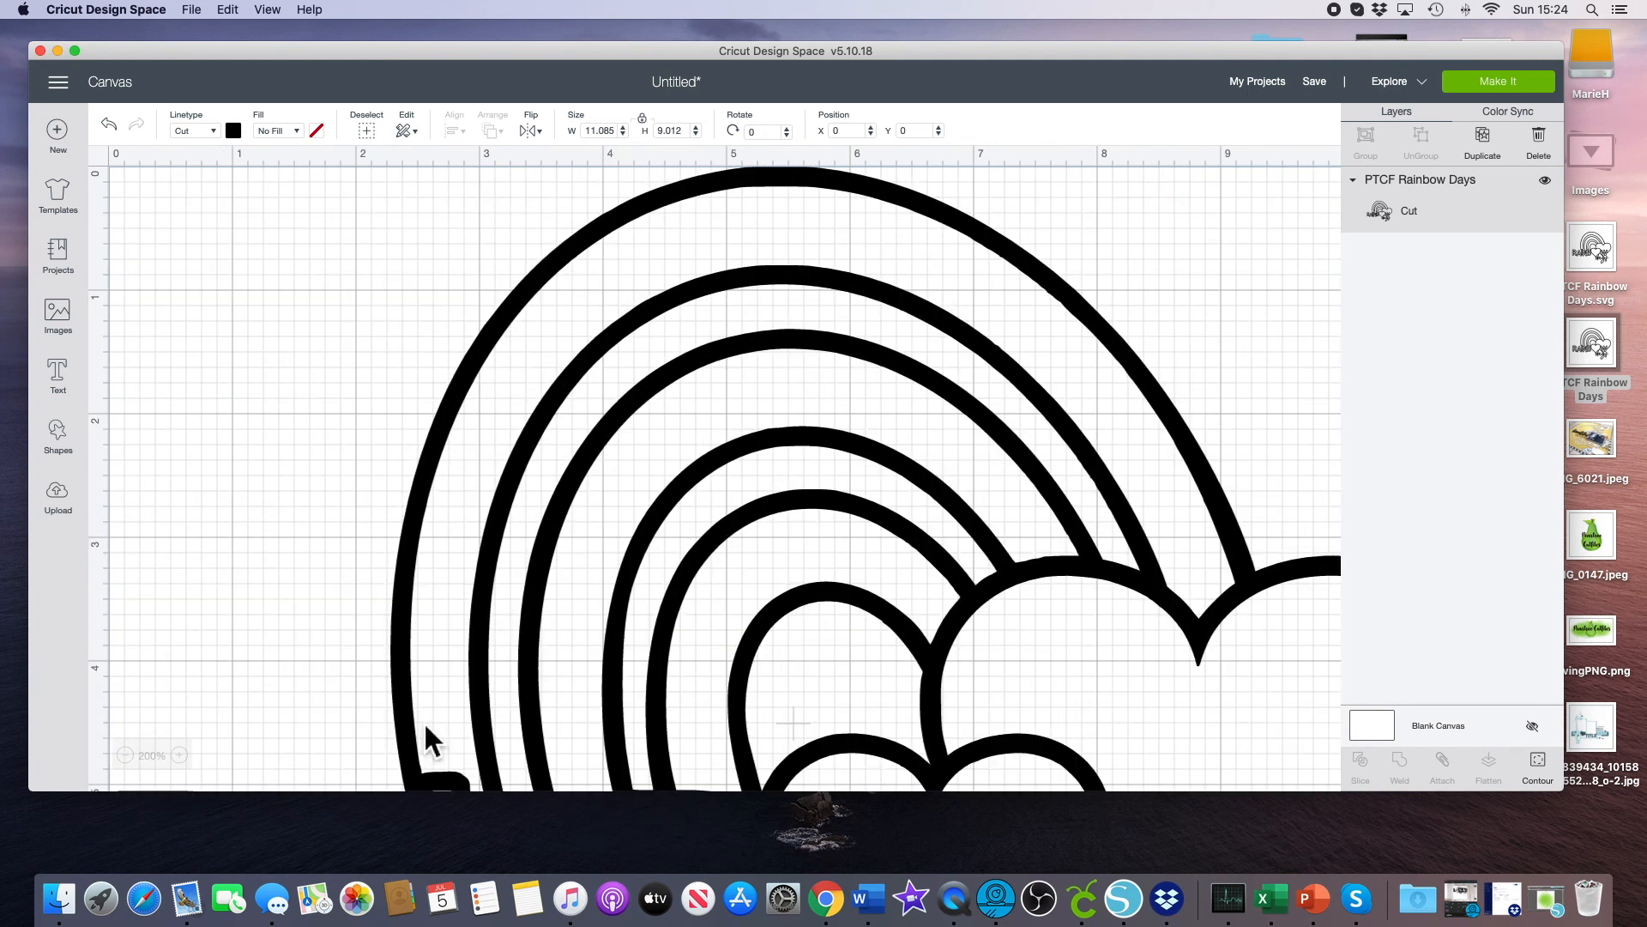
scroll(424, 721, "down", 10)
scroll(424, 721, "right", 8)
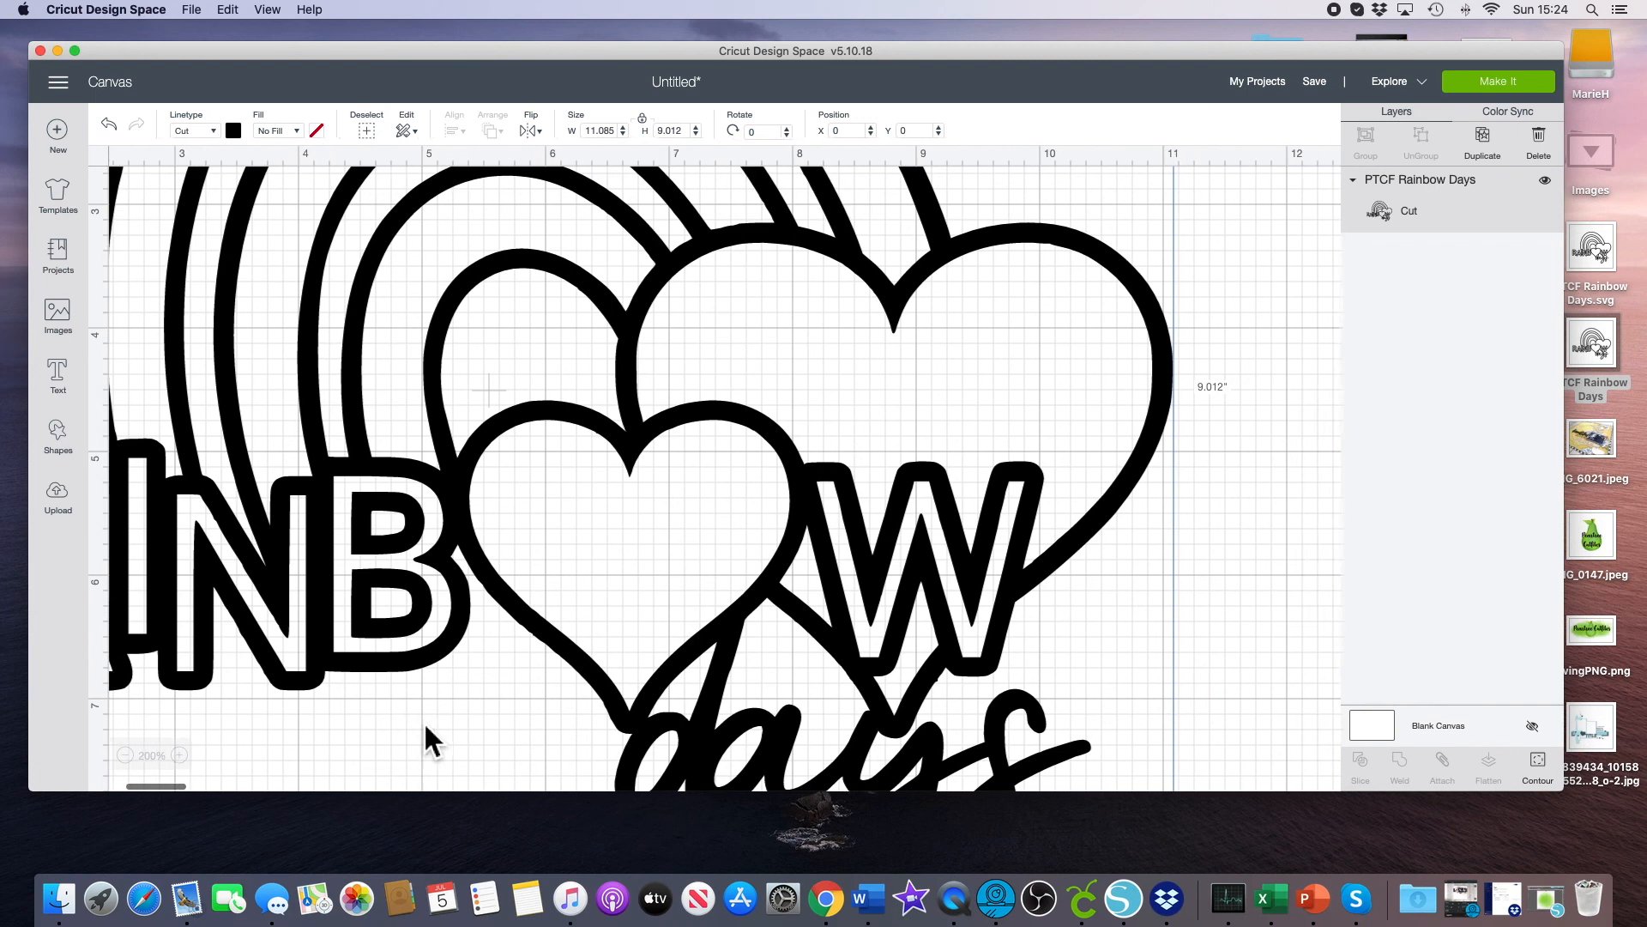
scroll(897, 609, "down", 3)
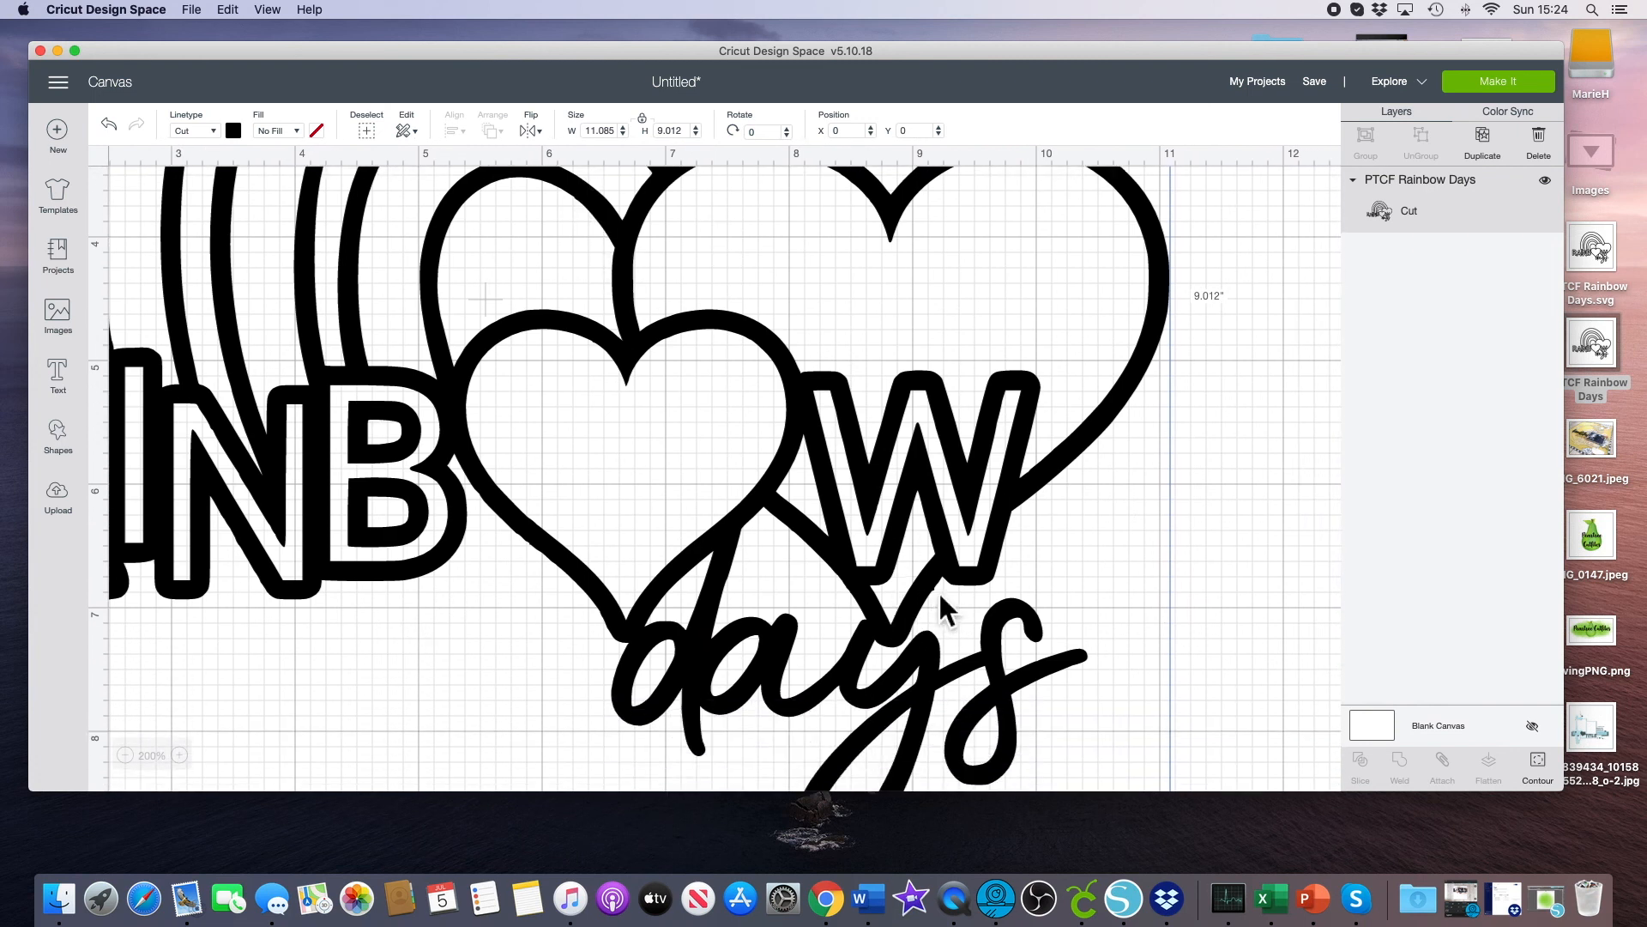
left_click(127, 754)
left_click(129, 756)
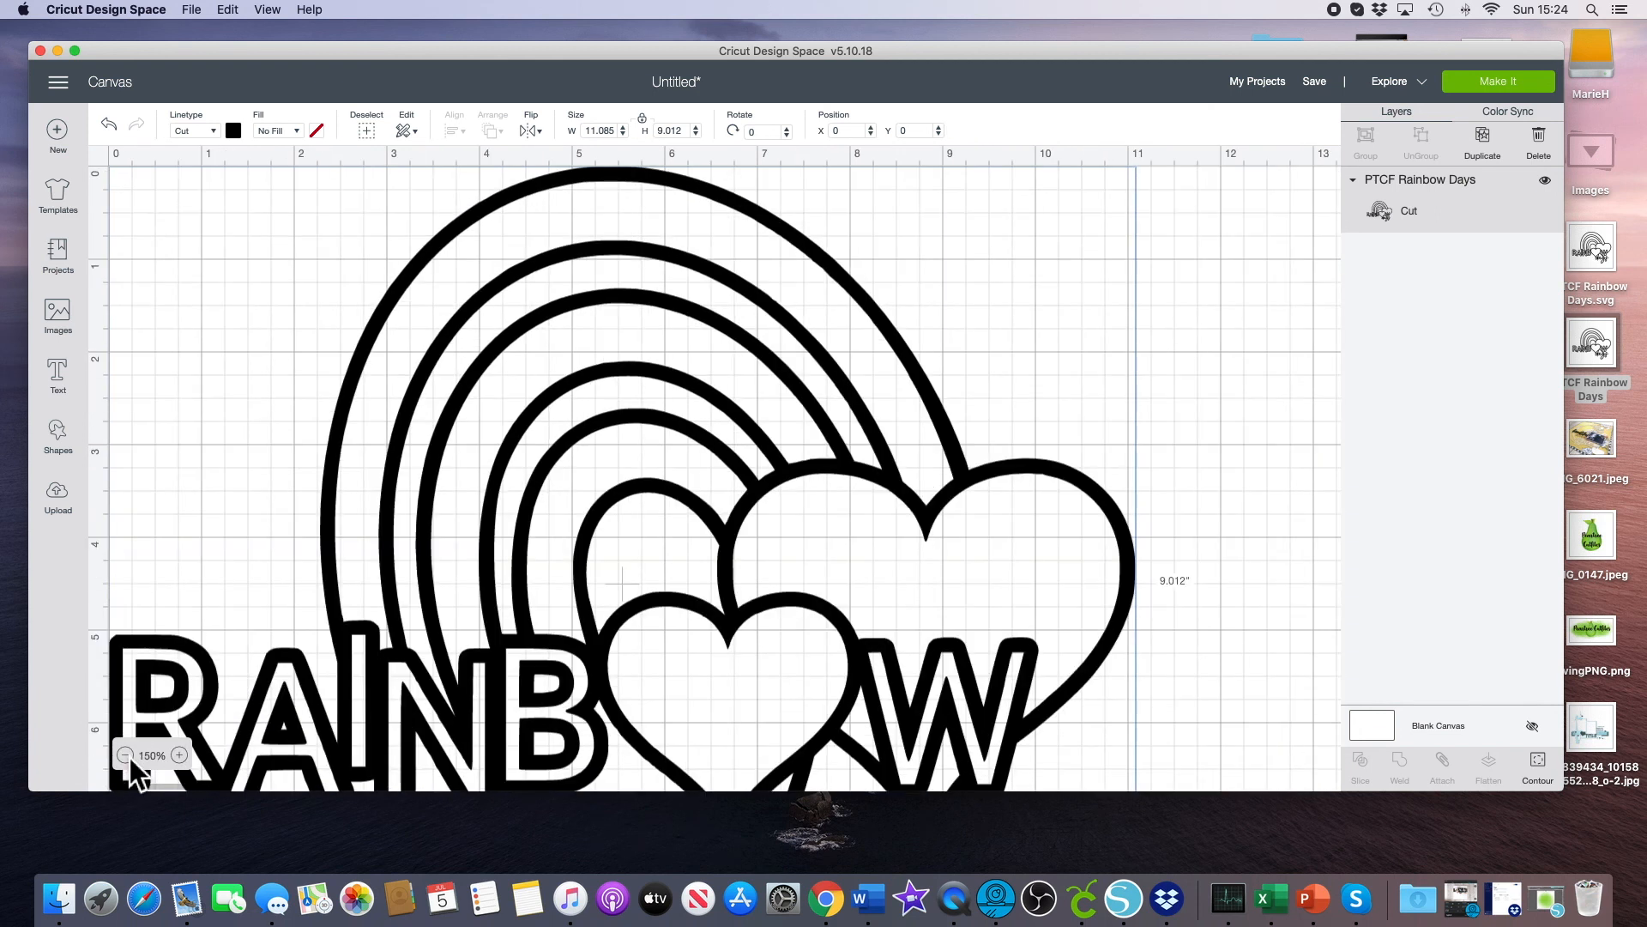
left_click(130, 759)
left_click(130, 758)
left_click(131, 759)
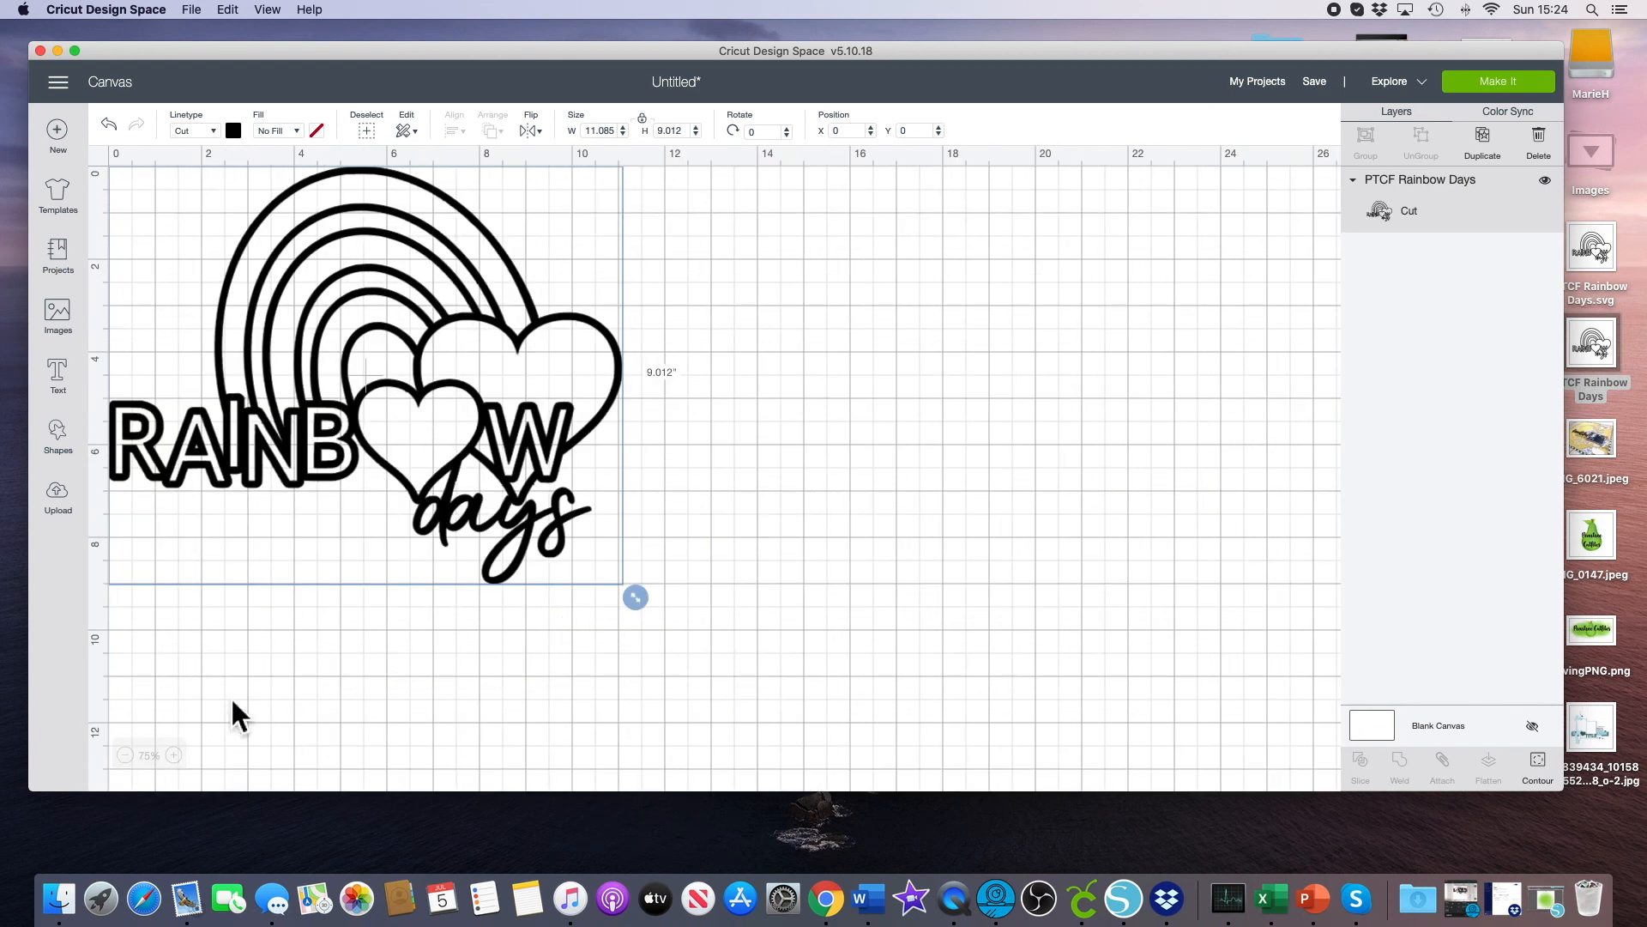
Move the design to about X 0.48, Y 0.43 and view its cut portions in Hide Contour without hiding any.
left_click_drag(372, 389, 395, 408)
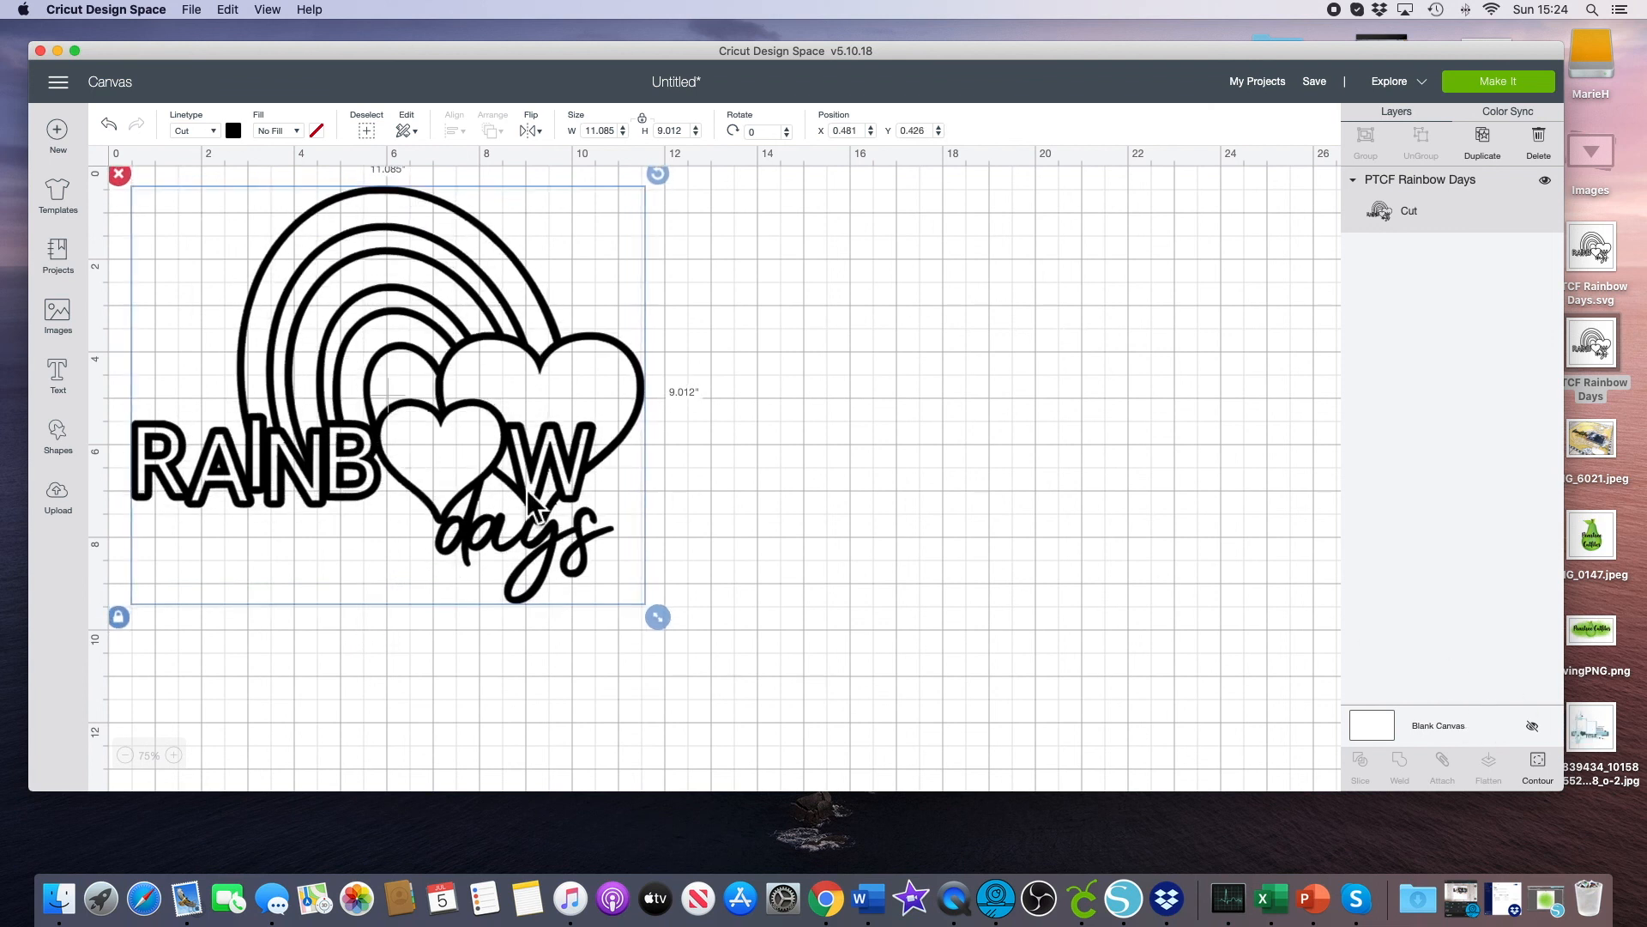
left_click(1547, 769)
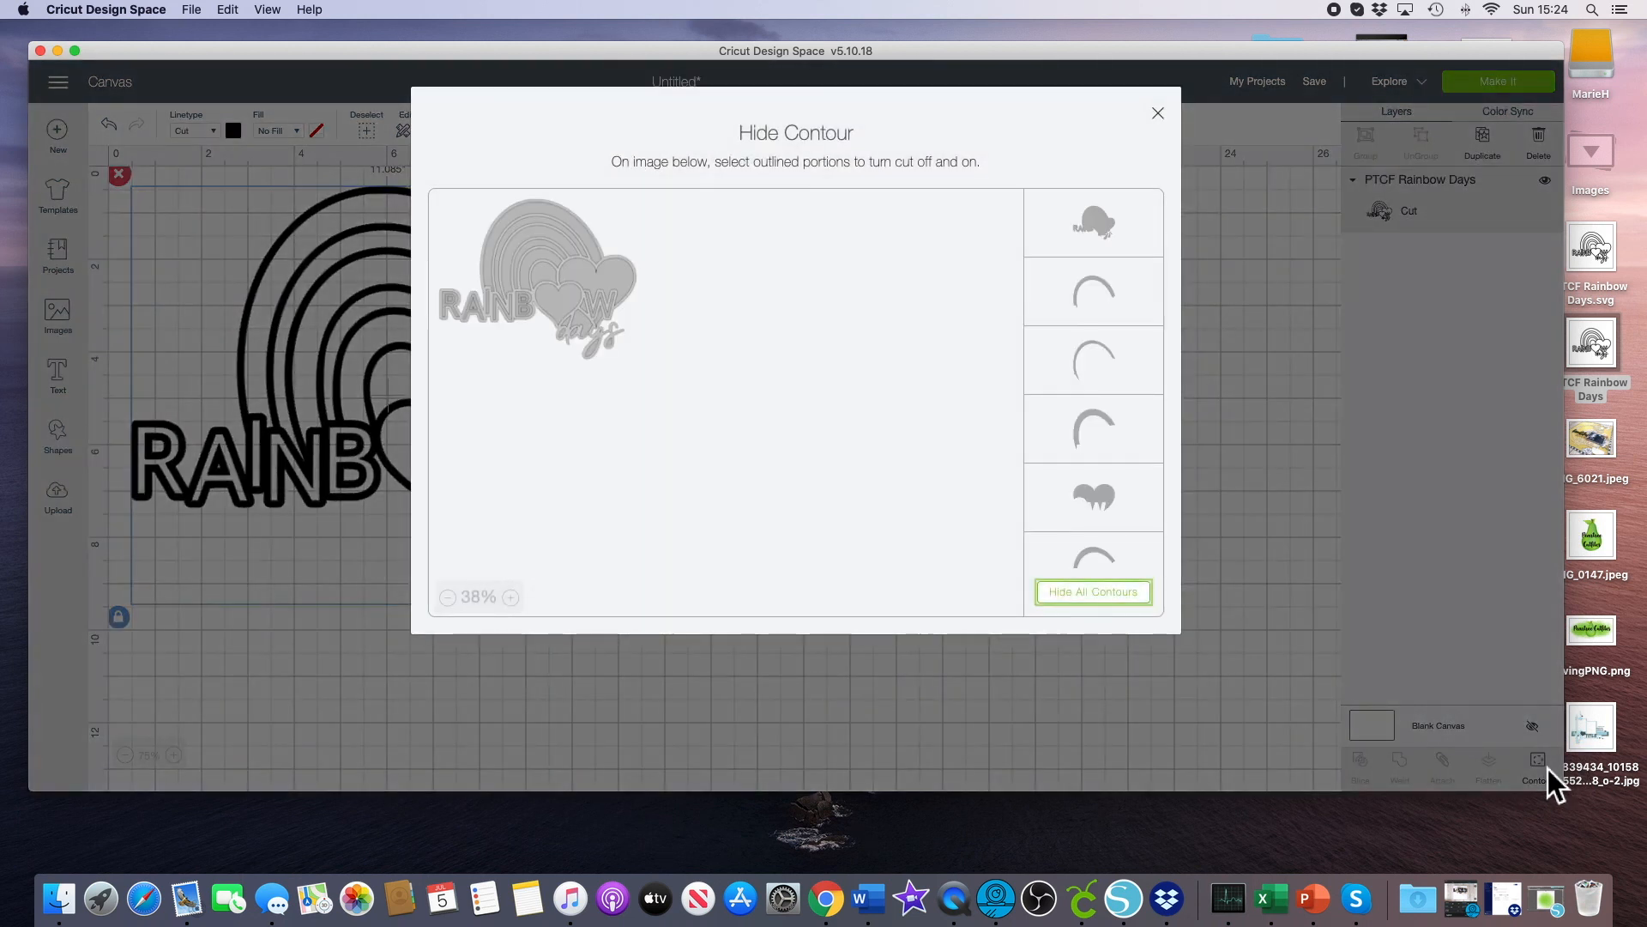
left_click(1159, 115)
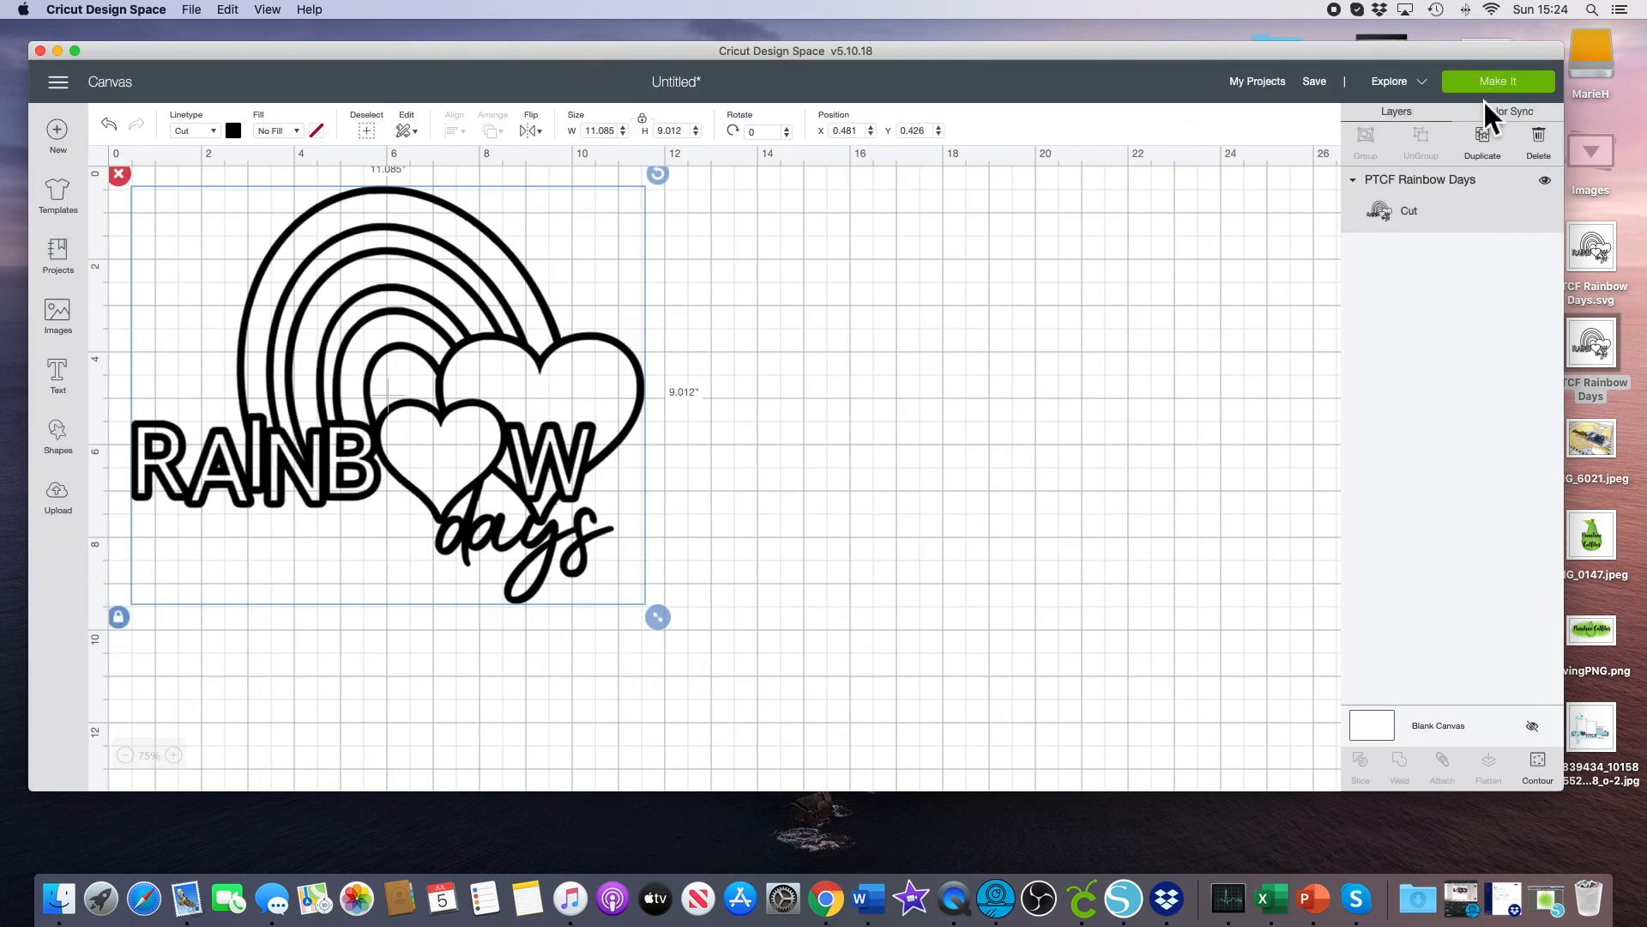